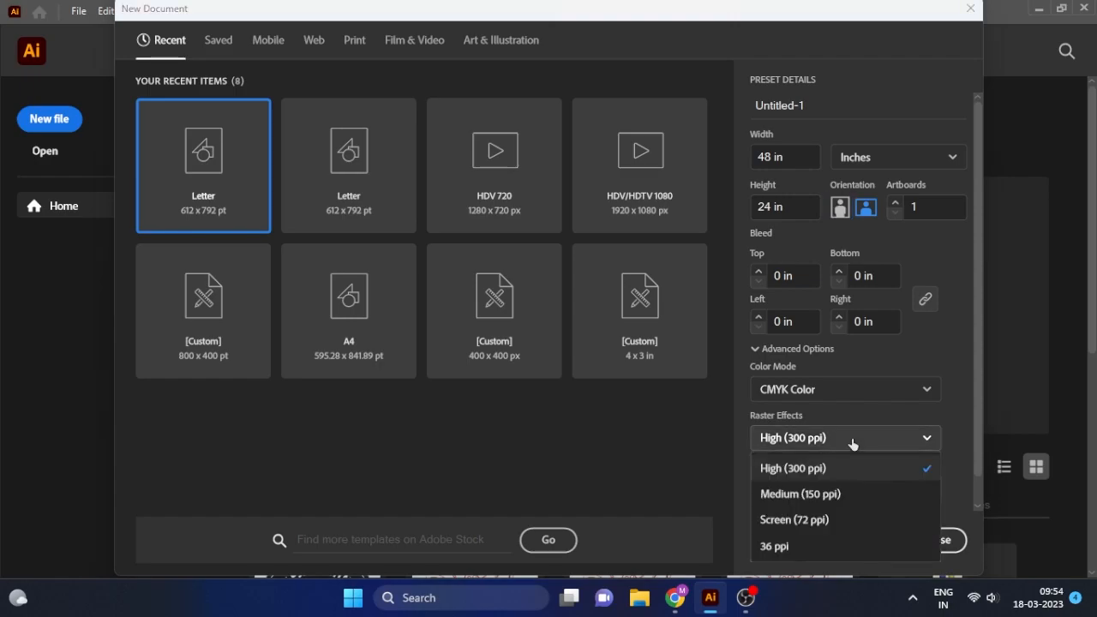
Set raster effects to Screen (72 ppi) and keep CMYK Color for the 48 × 24 in document.
{"action": "left_click", "coordinate": [821, 516]}
{"action": "left_click", "coordinate": [827, 390]}
{"action": "left_click", "coordinate": [908, 444]}
Create the document, draw a 48 × 24 in rectangle, and align it exactly over the artboard.
{"action": "left_click", "coordinate": [865, 540]}
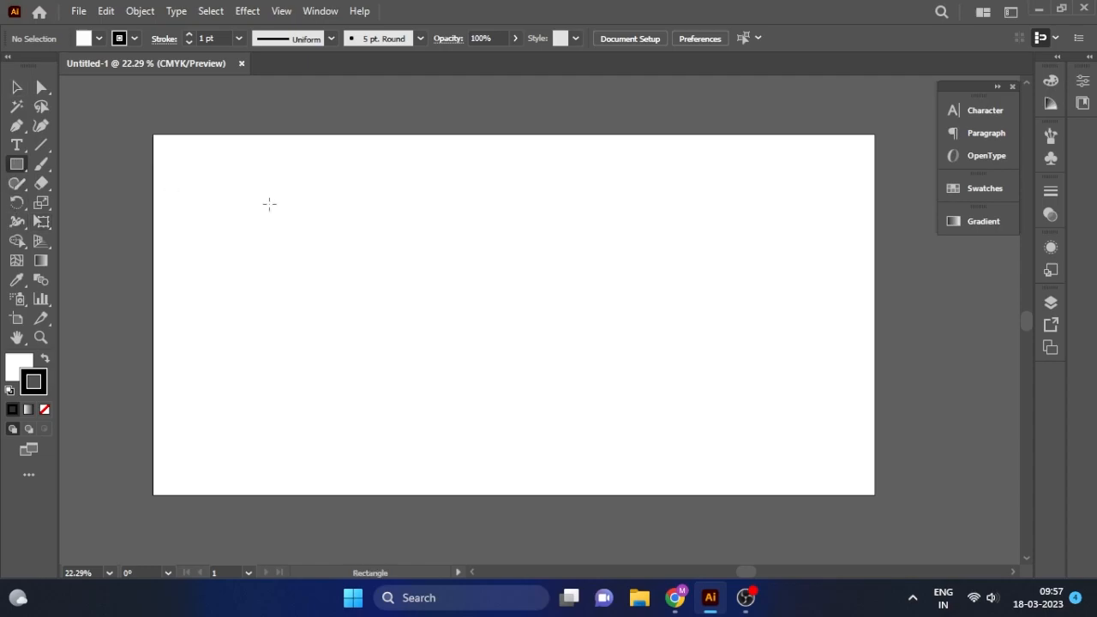
{"action": "left_click", "coordinate": [269, 204]}
{"action": "type", "text": "48"}
{"action": "key", "text": "Tab"}
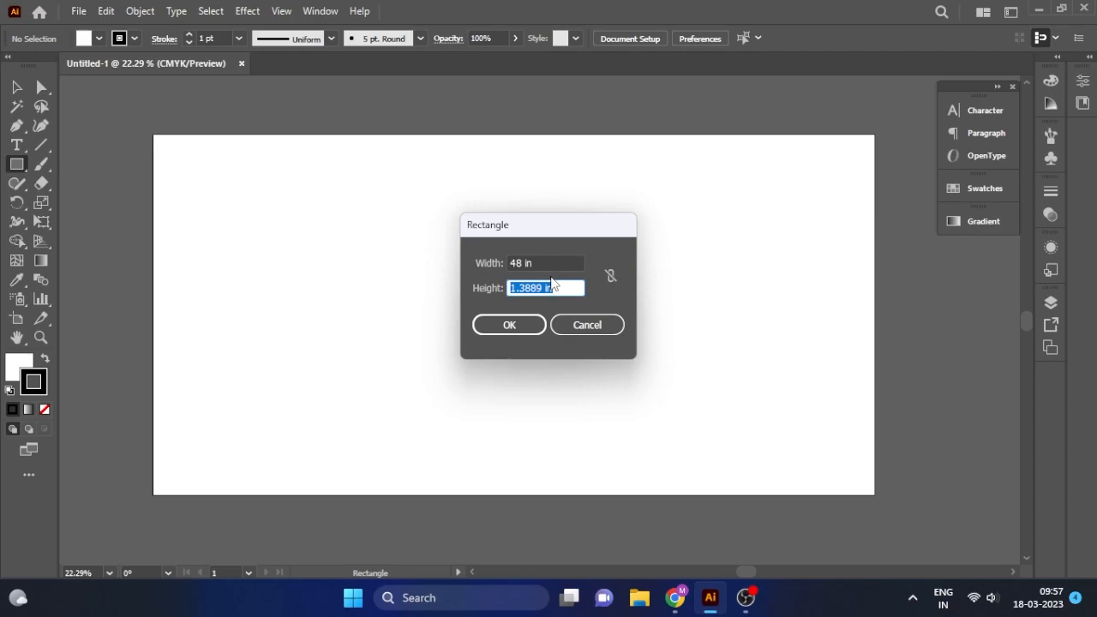
{"action": "left_click", "coordinate": [520, 325]}
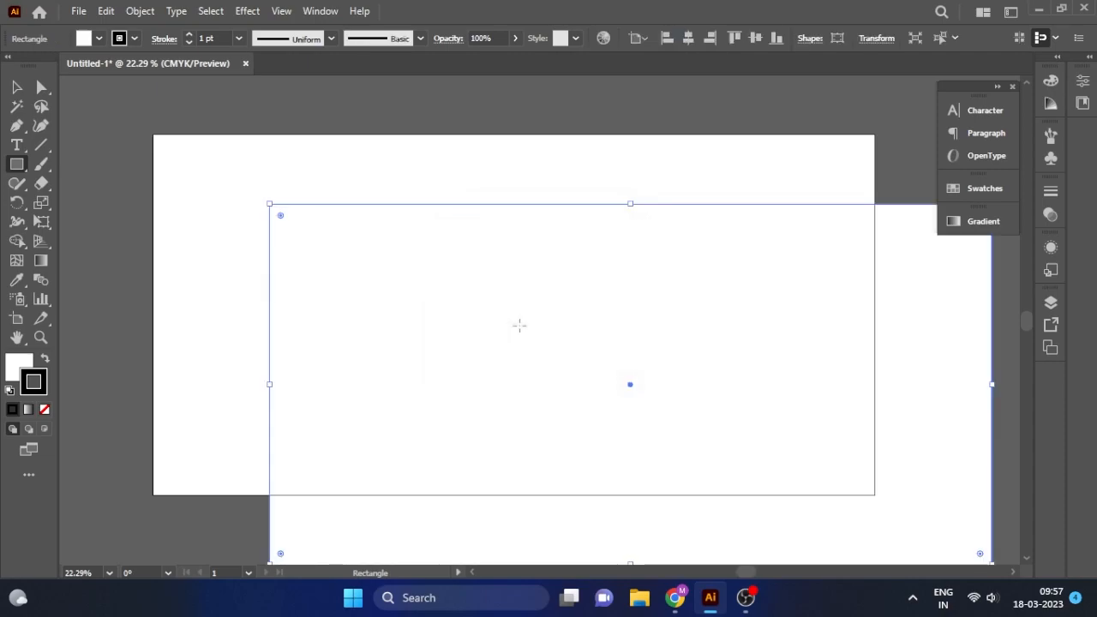
{"action": "left_click", "coordinate": [16, 87]}
{"action": "left_click_drag", "start_coordinate": [558, 381], "coordinate": [441, 311]}
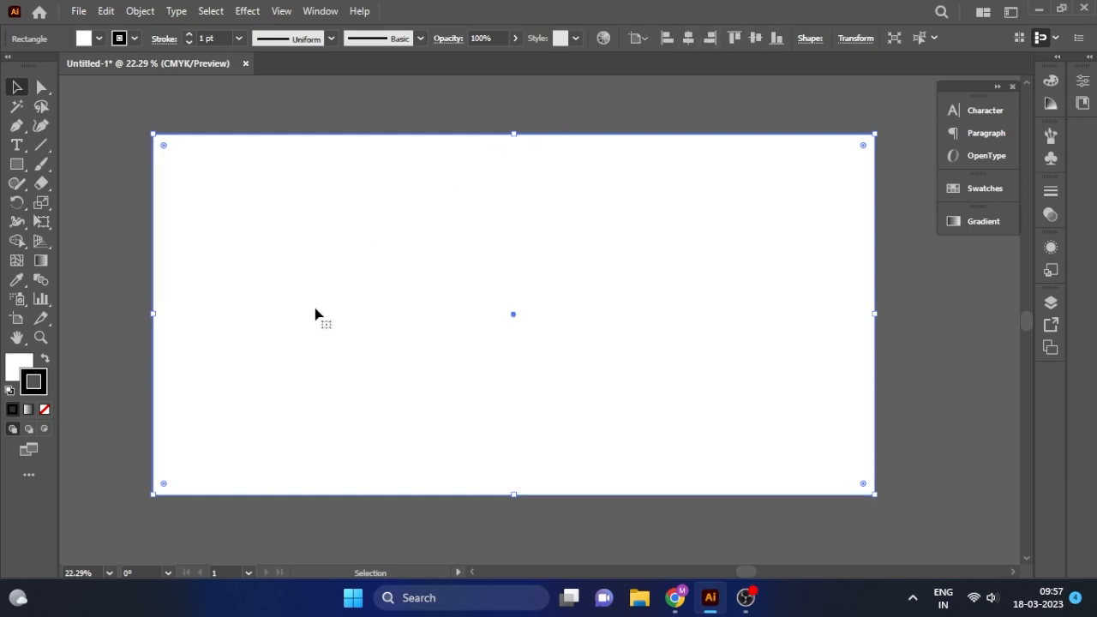
Give the full-size rectangle a near-white fill in the Color Picker.
{"action": "left_click", "coordinate": [20, 363]}
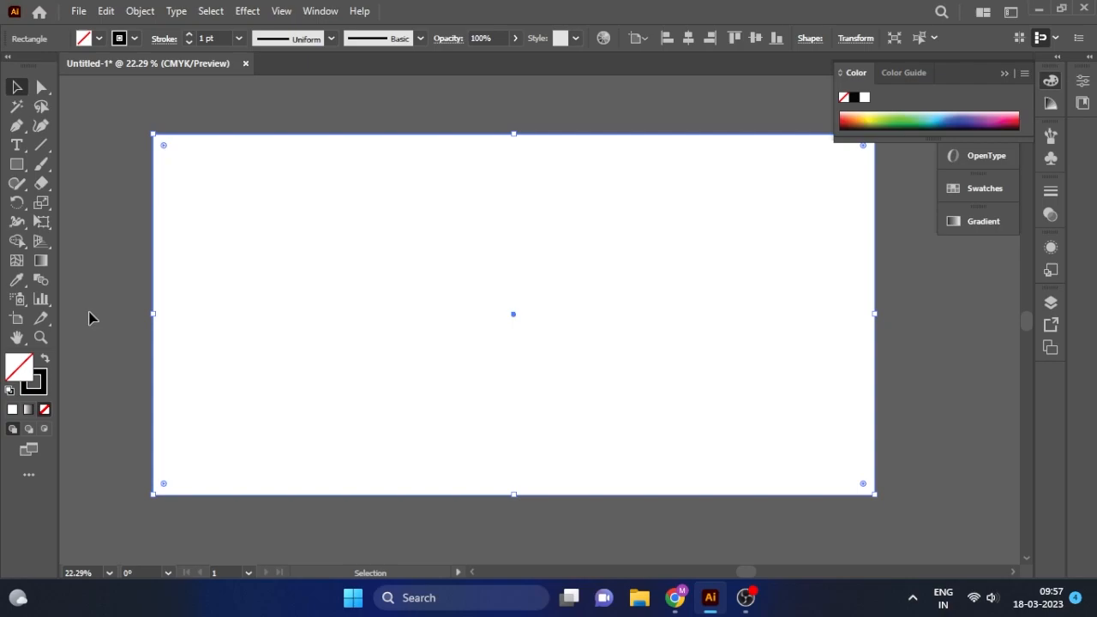
{"action": "double_click", "coordinate": [17, 366]}
{"action": "left_click", "coordinate": [600, 185]}
{"action": "left_click_drag", "start_coordinate": [598, 183], "coordinate": [591, 178]}
{"action": "left_click", "coordinate": [1004, 192]}
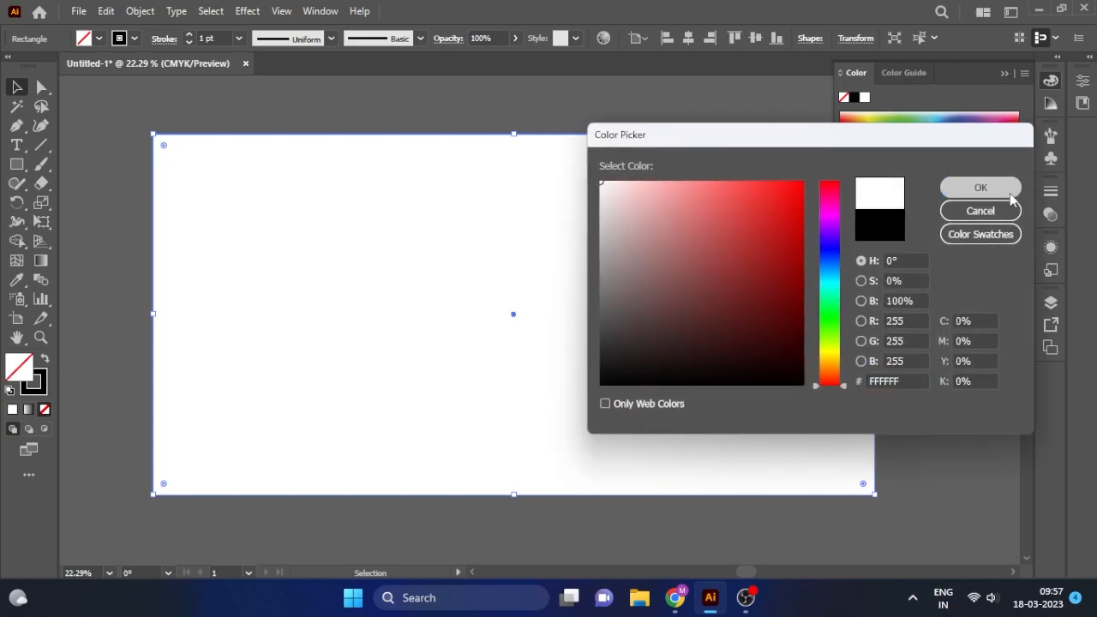
Copy the rectangle and scale the copy down to about 38 × 19 in.
{"action": "left_click", "coordinate": [909, 207]}
{"action": "left_click", "coordinate": [343, 233]}
{"action": "left_click_drag", "start_coordinate": [324, 240], "coordinate": [351, 252], "text": "alt"}
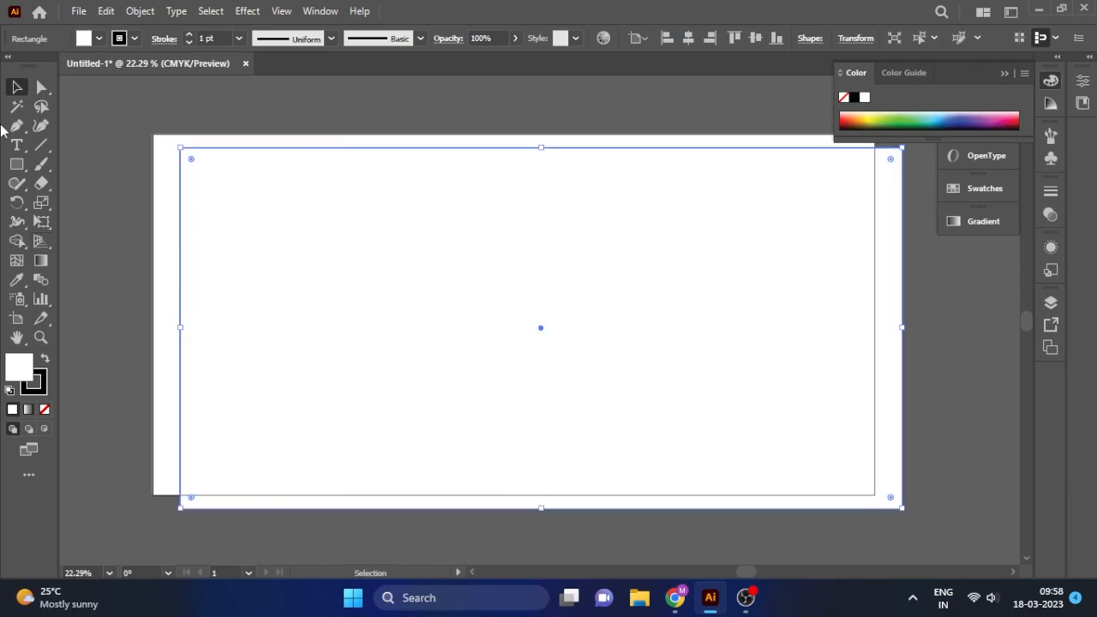
{"action": "left_click_drag", "start_coordinate": [178, 146], "coordinate": [324, 221], "text": "shift"}
{"action": "mouse_move", "coordinate": [691, 334]}
{"action": "left_mouse_down"}
{"action": "mouse_move", "coordinate": [608, 286]}
{"action": "mouse_move", "coordinate": [639, 301]}
{"action": "mouse_move", "coordinate": [635, 284]}
{"action": "left_mouse_up"}
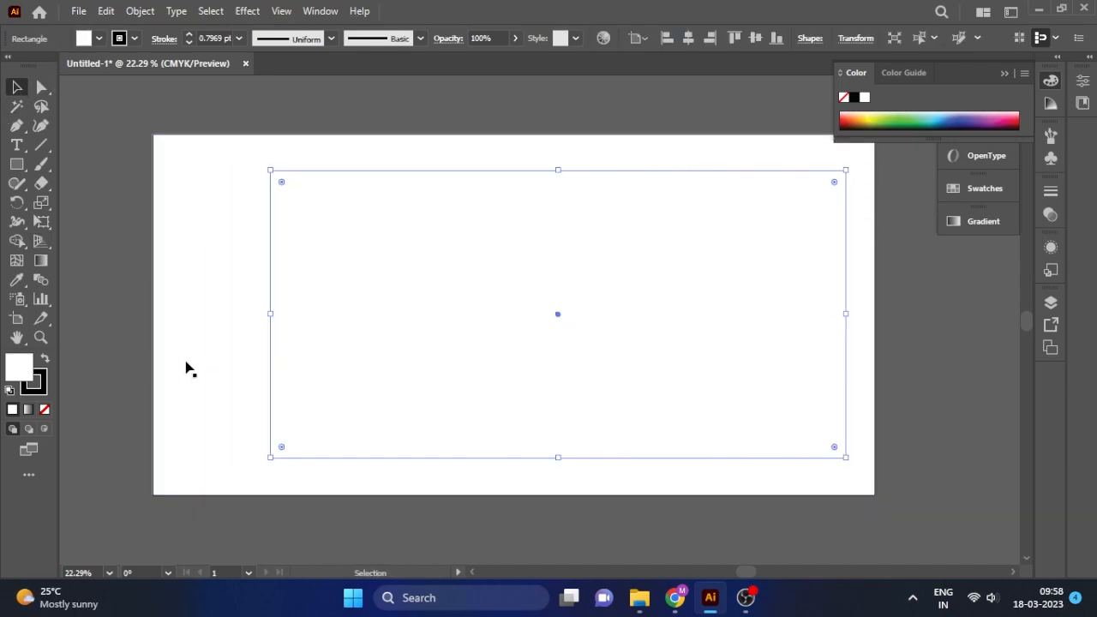
Fill the smaller rectangle pale cream yellow FFFEE1 and shift it right about 2 inches.
{"action": "double_click", "coordinate": [27, 377]}
{"action": "left_click", "coordinate": [835, 349]}
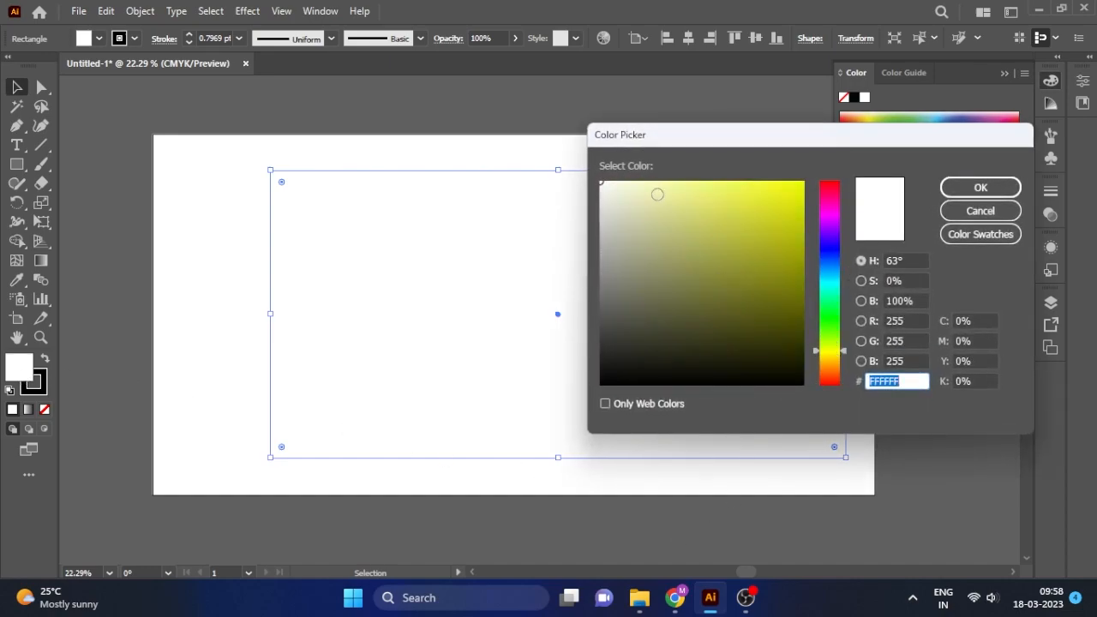
{"action": "left_click_drag", "start_coordinate": [660, 196], "coordinate": [627, 181]}
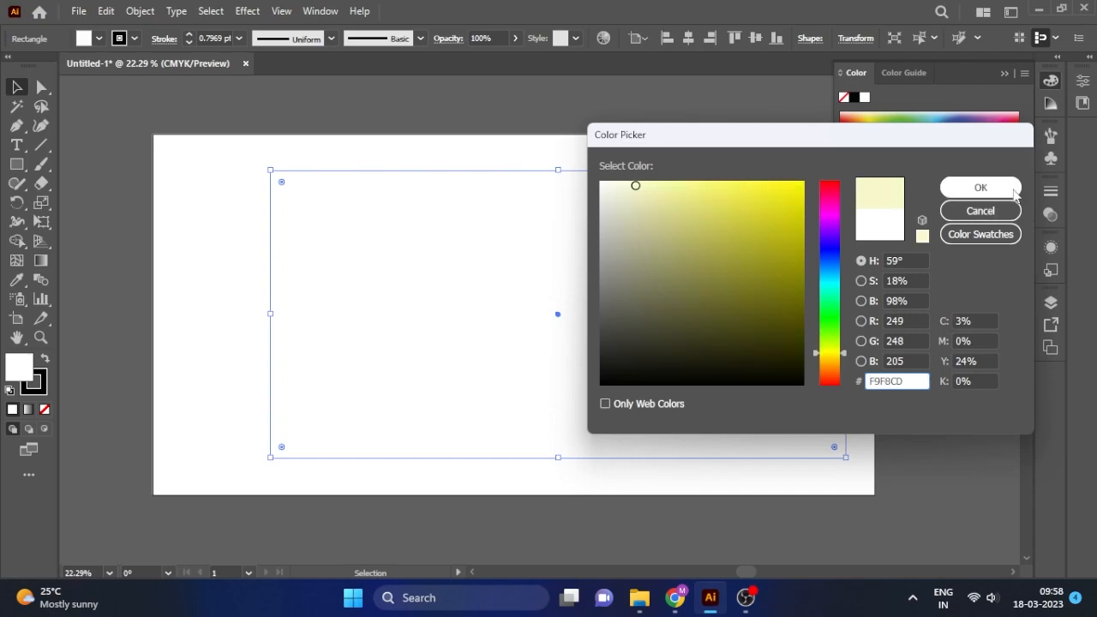
{"action": "left_click", "coordinate": [985, 188]}
{"action": "left_click_drag", "start_coordinate": [660, 253], "coordinate": [681, 257]}
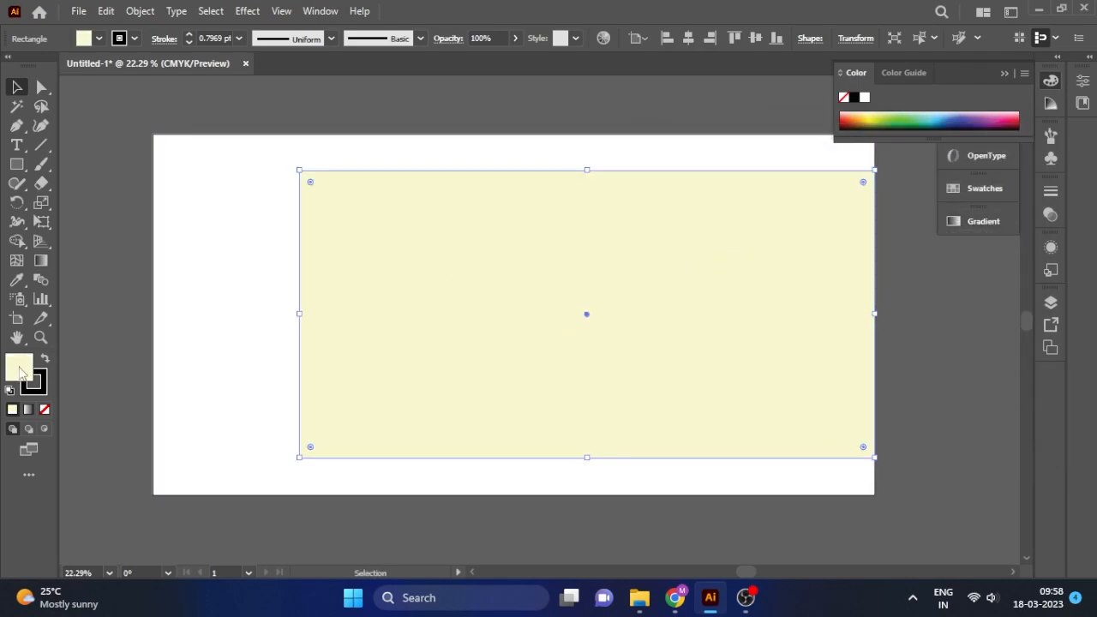
{"action": "double_click", "coordinate": [20, 369]}
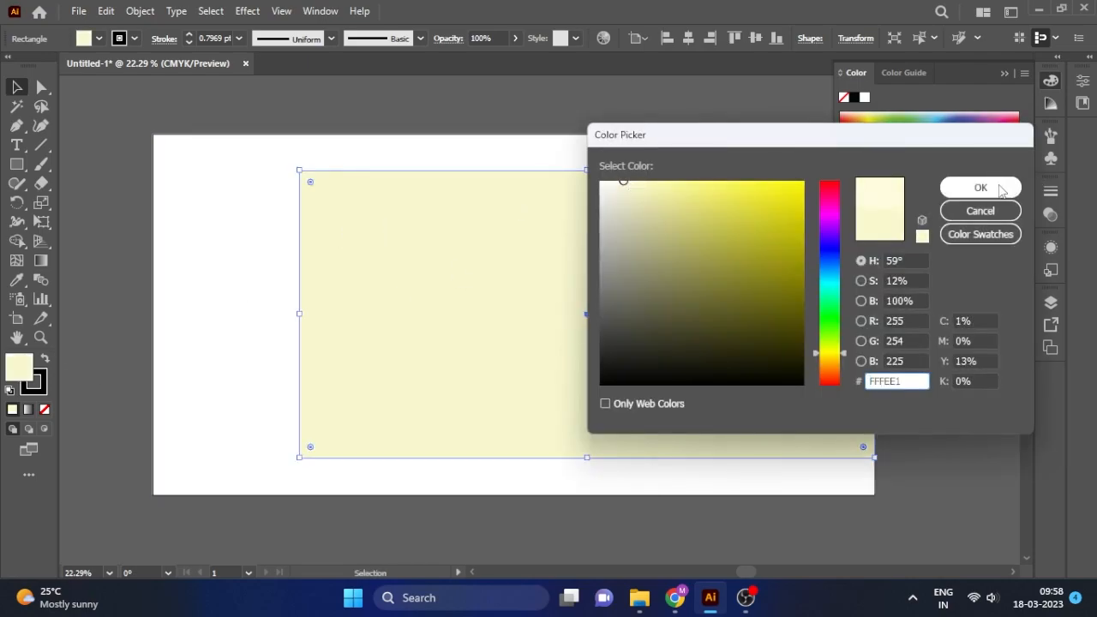
{"action": "left_click", "coordinate": [1001, 189]}
{"action": "left_click", "coordinate": [42, 86]}
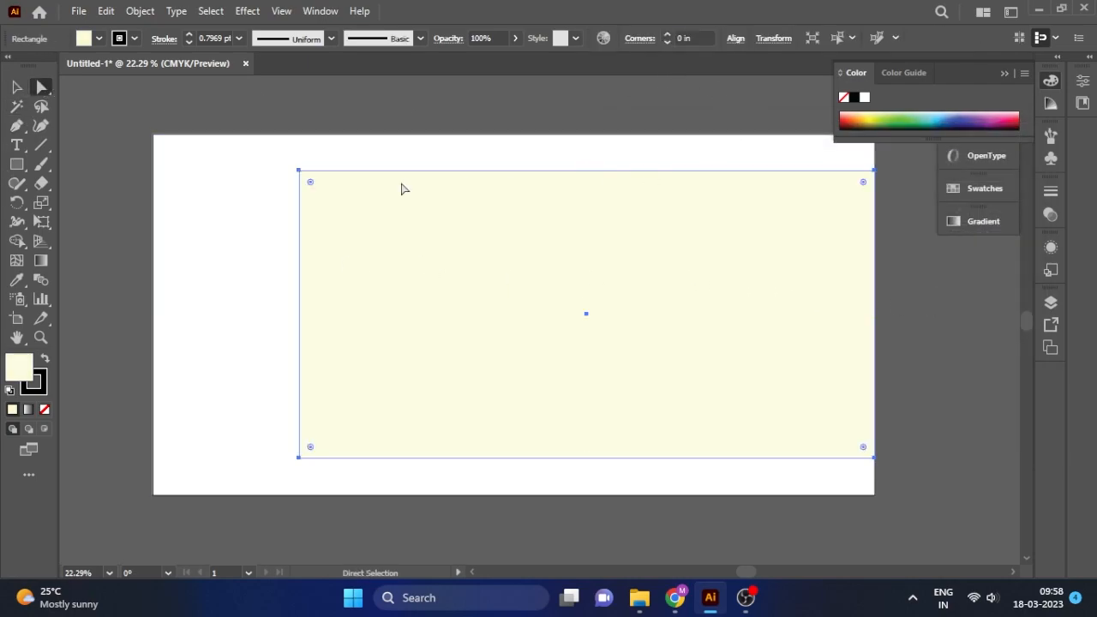
Slant the cream shape's top-left corner, then move and enlarge it to fill the artboard.
{"action": "left_click_drag", "start_coordinate": [301, 171], "coordinate": [409, 171]}
{"action": "left_click", "coordinate": [17, 87]}
{"action": "left_click_drag", "start_coordinate": [706, 244], "coordinate": [707, 209]}
{"action": "left_click_drag", "start_coordinate": [302, 421], "coordinate": [155, 507]}
Slide the top and bottom left anchors right to form a steep diagonal left edge.
{"action": "left_click", "coordinate": [39, 87]}
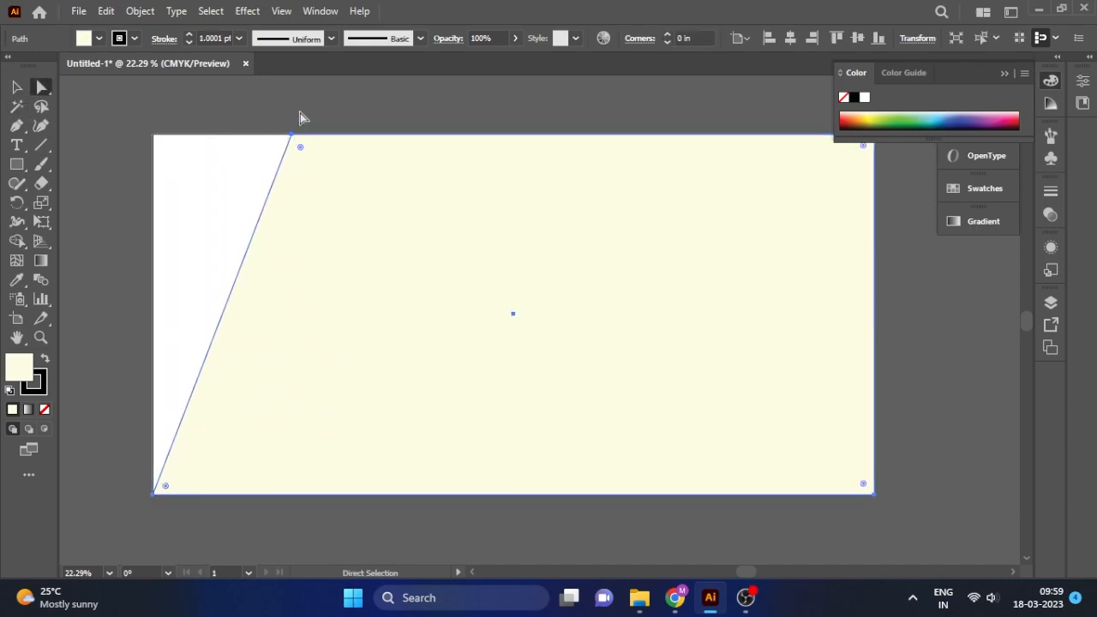
{"action": "left_click", "coordinate": [294, 135]}
{"action": "left_click_drag", "start_coordinate": [294, 138], "coordinate": [442, 136]}
{"action": "left_click_drag", "start_coordinate": [152, 496], "coordinate": [283, 494]}
{"action": "left_click_drag", "start_coordinate": [442, 136], "coordinate": [549, 137]}
{"action": "left_click_drag", "start_coordinate": [283, 494], "coordinate": [302, 494]}
{"action": "left_click_drag", "start_coordinate": [551, 137], "coordinate": [559, 135]}
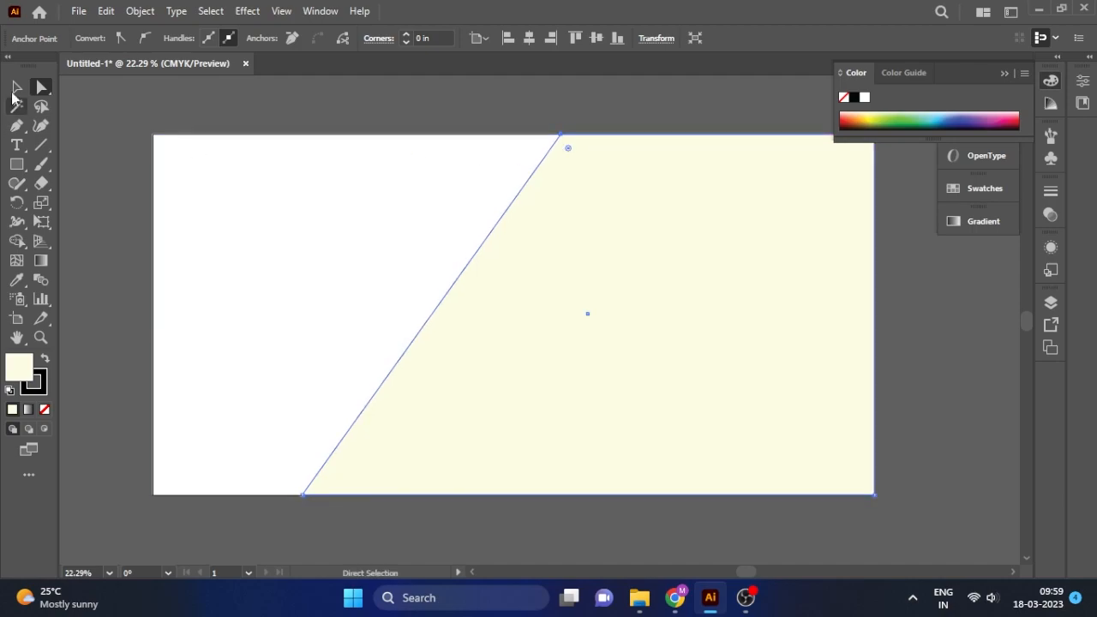
Set the slanted cream panel's stroke to None.
{"action": "key", "text": "v"}
{"action": "left_click", "coordinate": [282, 286]}
{"action": "left_click", "coordinate": [491, 425]}
{"action": "left_click", "coordinate": [473, 512]}
{"action": "left_click", "coordinate": [472, 492]}
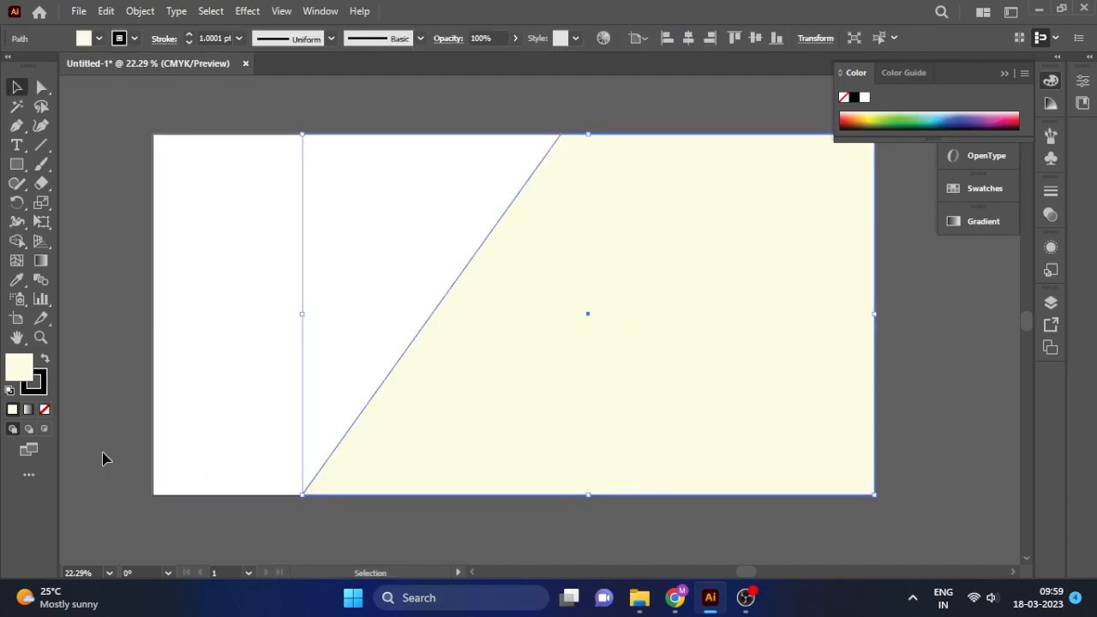
{"action": "left_click", "coordinate": [45, 409]}
{"action": "left_click", "coordinate": [123, 288]}
{"action": "left_click", "coordinate": [522, 335]}
{"action": "left_click", "coordinate": [400, 117]}
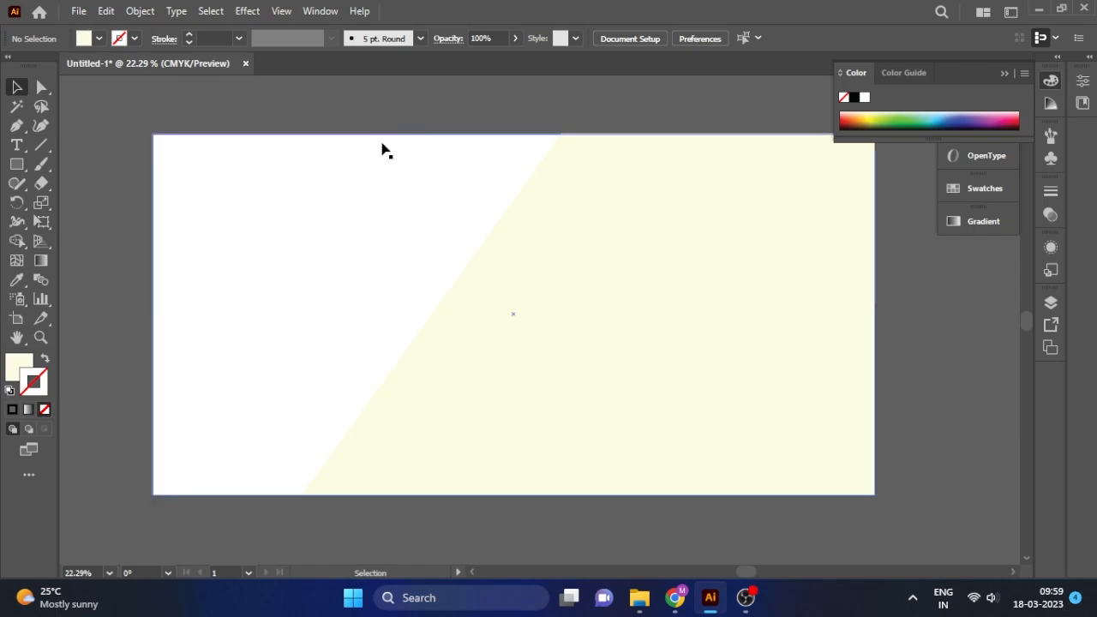
Place all four model photos from the Downloads model folder at the artboard's left.
{"action": "left_click", "coordinate": [78, 10]}
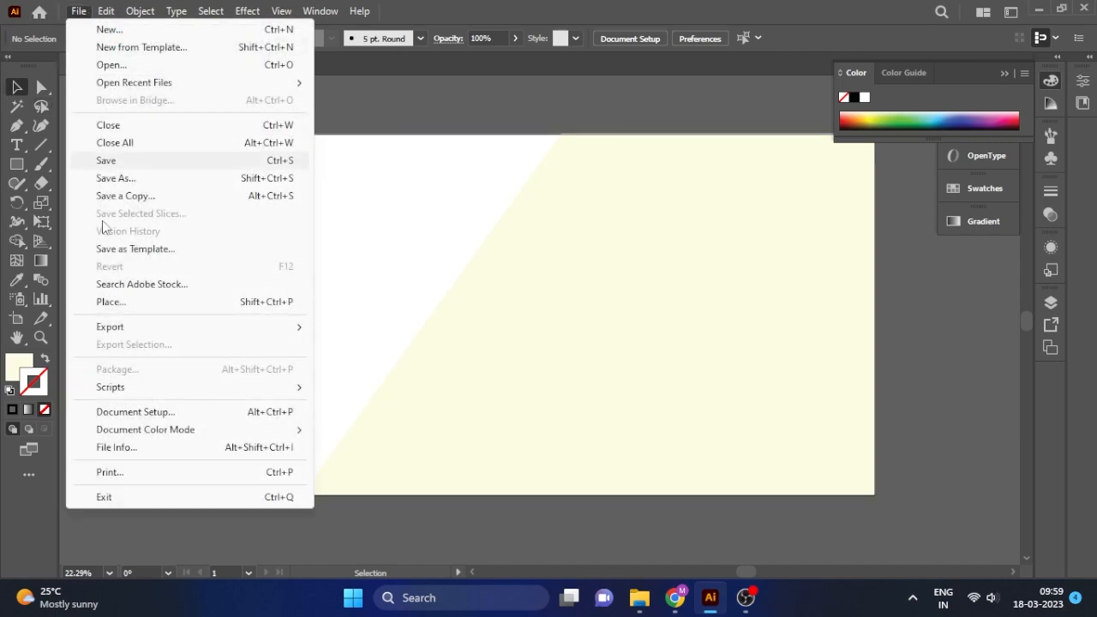
{"action": "left_click", "coordinate": [112, 302]}
{"action": "scroll", "coordinate": [77, 171], "scroll_direction": "up", "scroll_amount": 3}
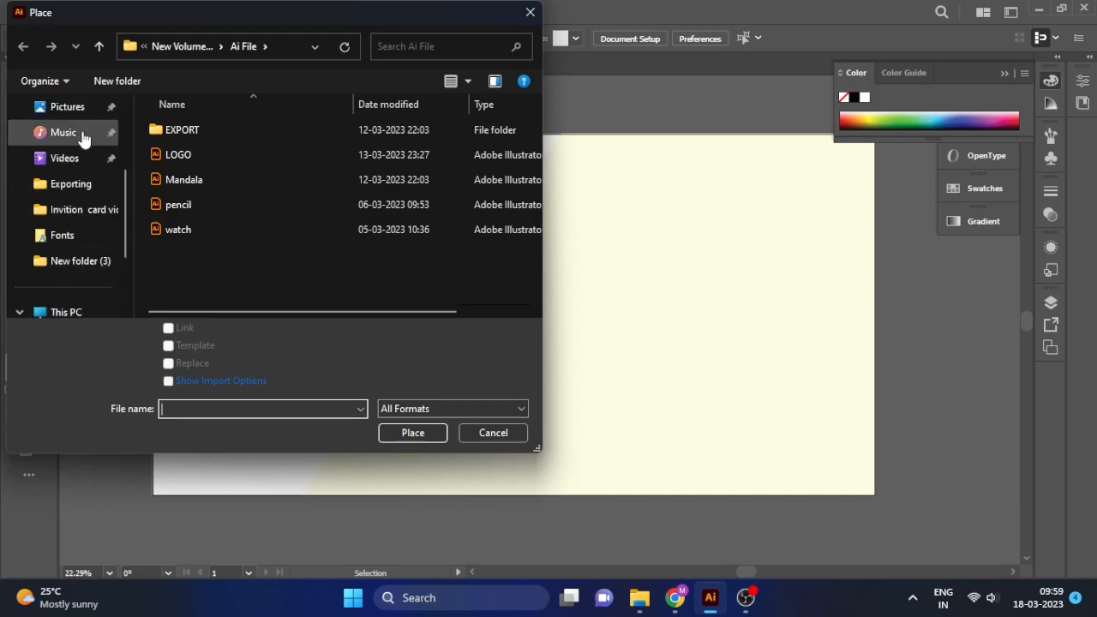
{"action": "left_click", "coordinate": [74, 107]}
{"action": "double_click", "coordinate": [184, 163]}
{"action": "key", "text": "ctrl+a"}
{"action": "left_click", "coordinate": [413, 432]}
{"action": "left_click_drag", "start_coordinate": [95, 255], "coordinate": [189, 340]}
{"action": "left_click_drag", "start_coordinate": [118, 172], "coordinate": [206, 294]}
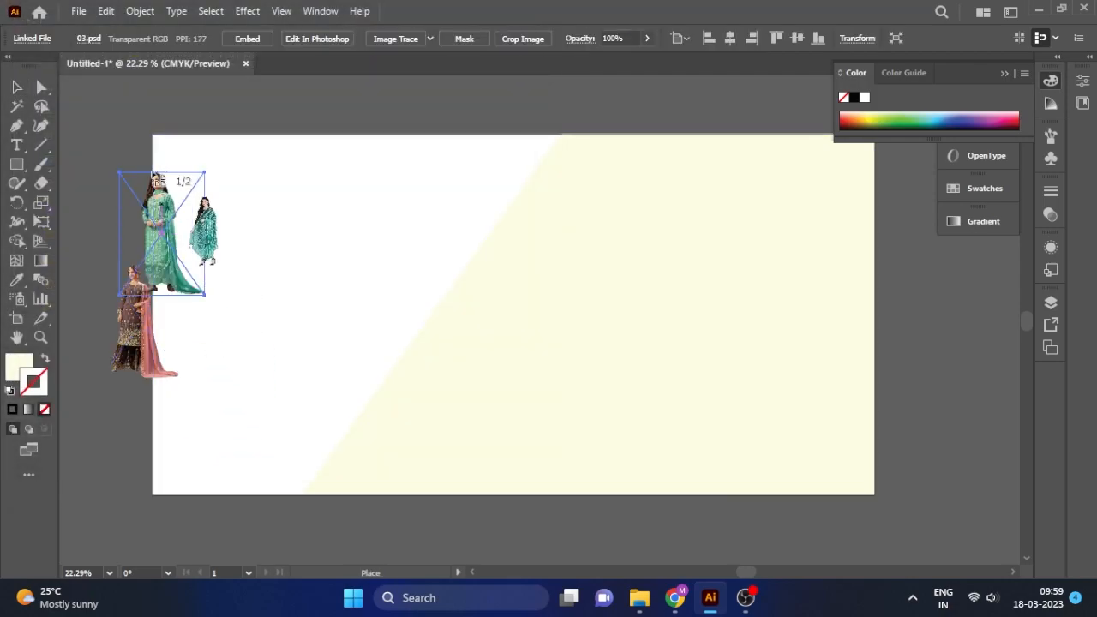
{"action": "left_click_drag", "start_coordinate": [118, 124], "coordinate": [223, 260]}
{"action": "mouse_move", "coordinate": [91, 93]}
{"action": "left_mouse_down"}
{"action": "mouse_move", "coordinate": [128, 169]}
{"action": "mouse_move", "coordinate": [180, 197]}
{"action": "mouse_move", "coordinate": [283, 170]}
{"action": "left_mouse_up"}
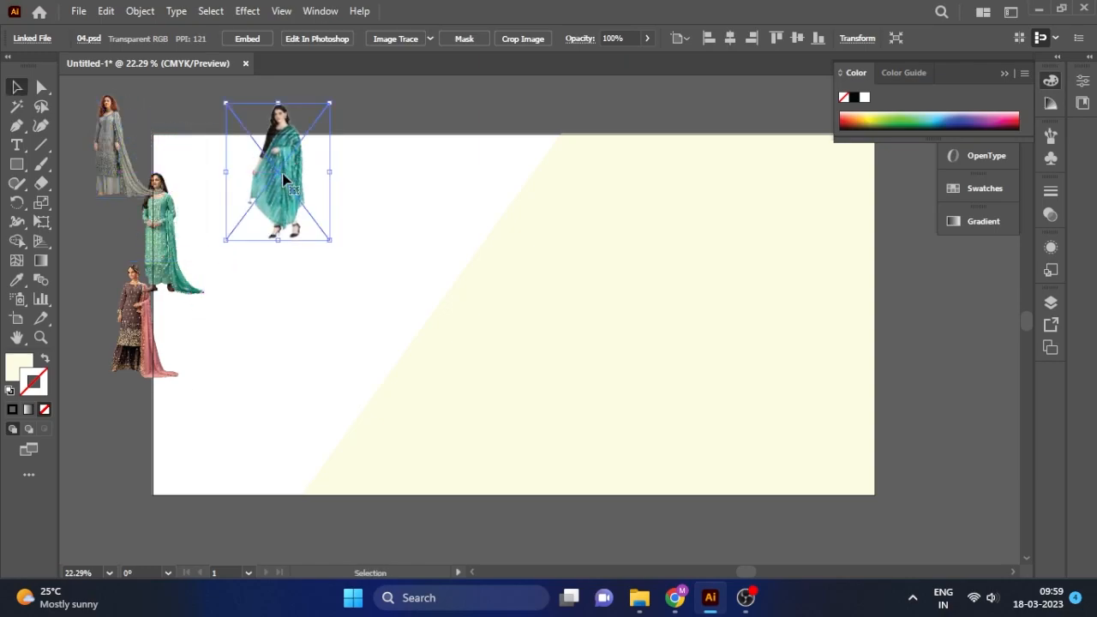
Delete the teal-shawl and pink-outfit photos, keeping grey and green dresses side by side off the artboard.
{"action": "key", "text": "Delete"}
{"action": "left_click", "coordinate": [129, 338]}
{"action": "key", "text": "Delete"}
{"action": "left_click", "coordinate": [150, 197]}
{"action": "left_click_drag", "start_coordinate": [104, 140], "coordinate": [99, 225]}
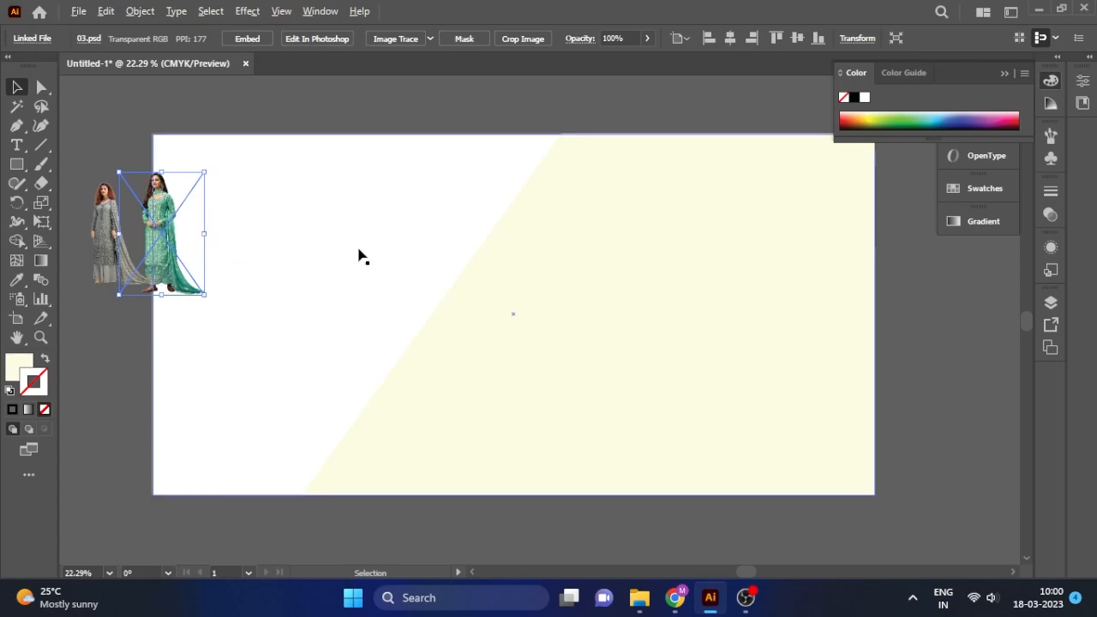
{"action": "scroll", "coordinate": [357, 255], "scroll_direction": "down", "scroll_amount": 1}
{"action": "left_click_drag", "start_coordinate": [163, 273], "coordinate": [129, 295]}
{"action": "key", "text": "ctrl+z"}
{"action": "left_click", "coordinate": [176, 264], "text": "shift"}
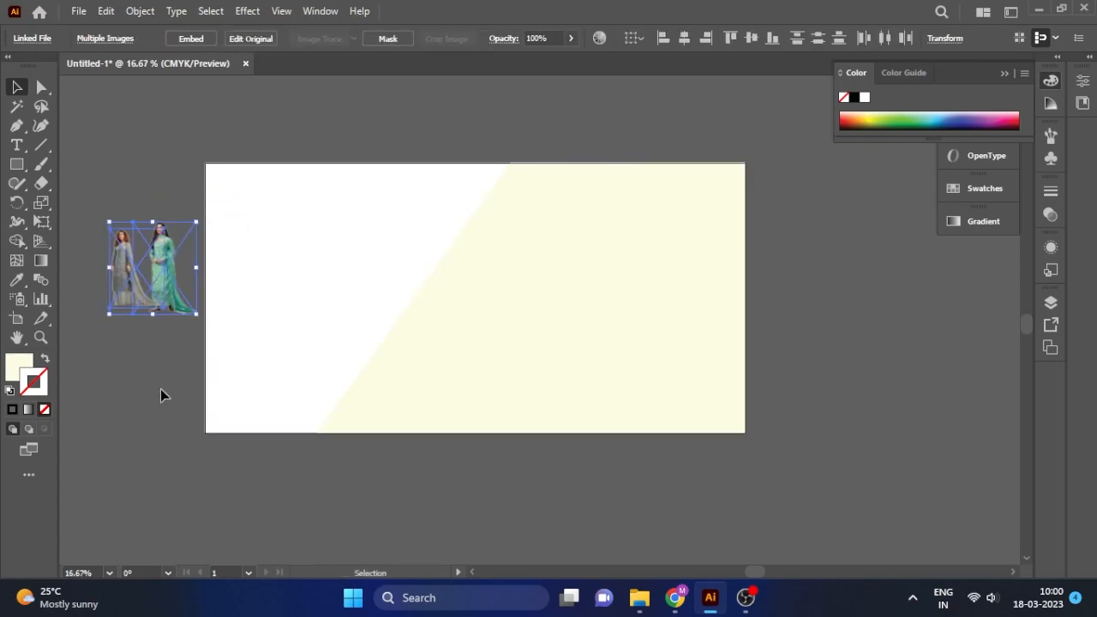
Embed both the green-dress and grey-dress photos, confirming the Photoshop import options.
{"action": "left_click", "coordinate": [161, 389]}
{"action": "scroll", "coordinate": [117, 288], "scroll_direction": "up", "scroll_amount": 2}
{"action": "left_click", "coordinate": [255, 324]}
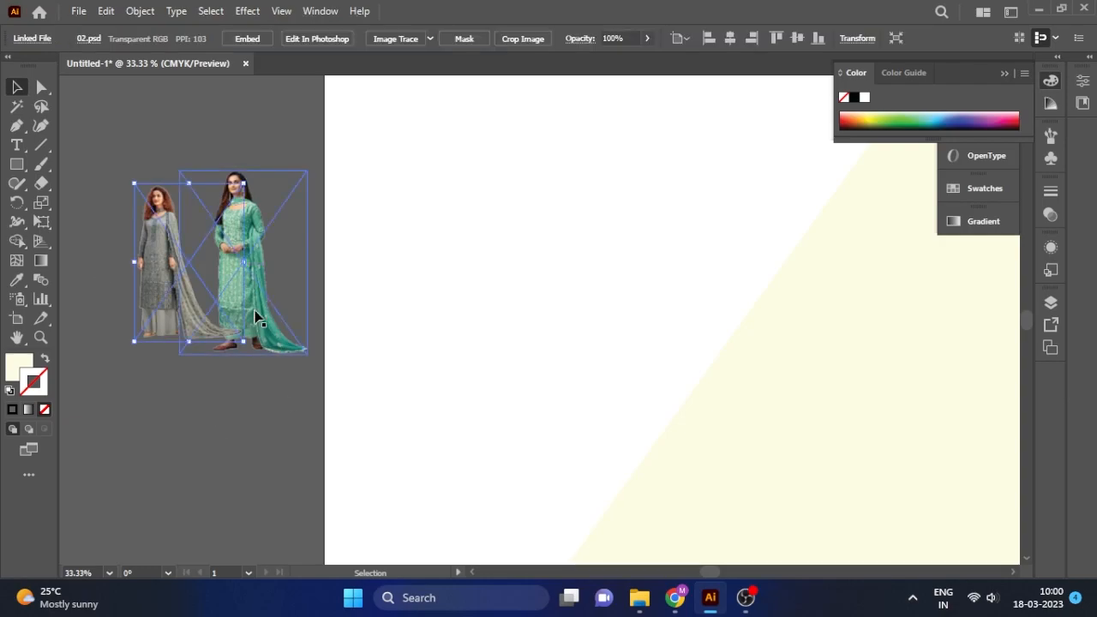
{"action": "right_click", "coordinate": [252, 217]}
{"action": "left_click", "coordinate": [244, 38]}
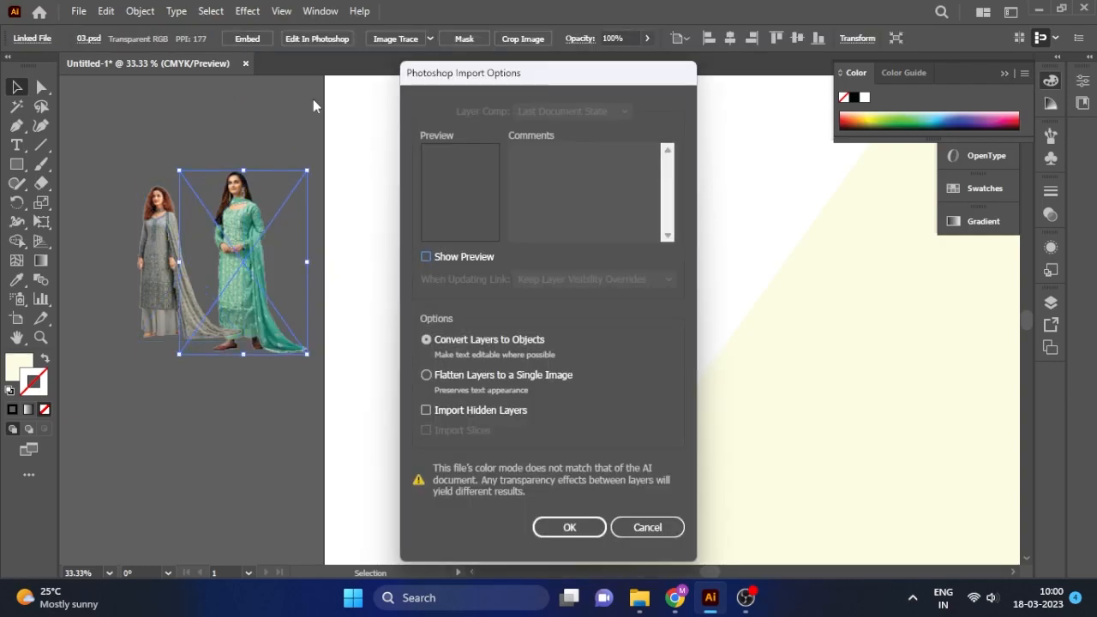
{"action": "left_click", "coordinate": [562, 526]}
{"action": "left_click", "coordinate": [260, 126]}
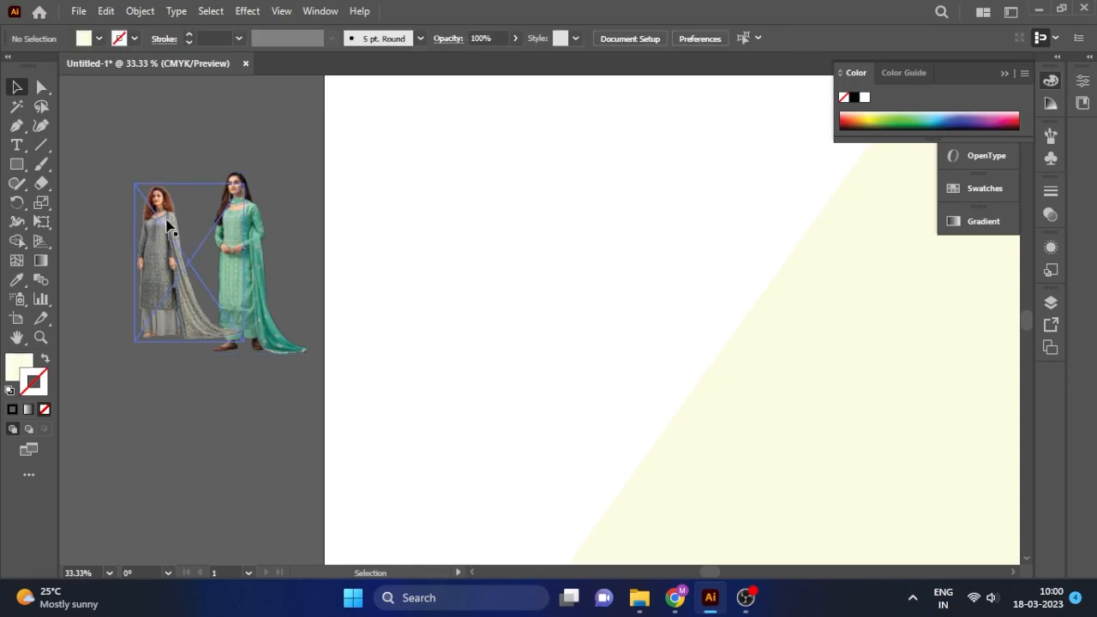
{"action": "left_click", "coordinate": [168, 219]}
{"action": "left_click", "coordinate": [246, 38]}
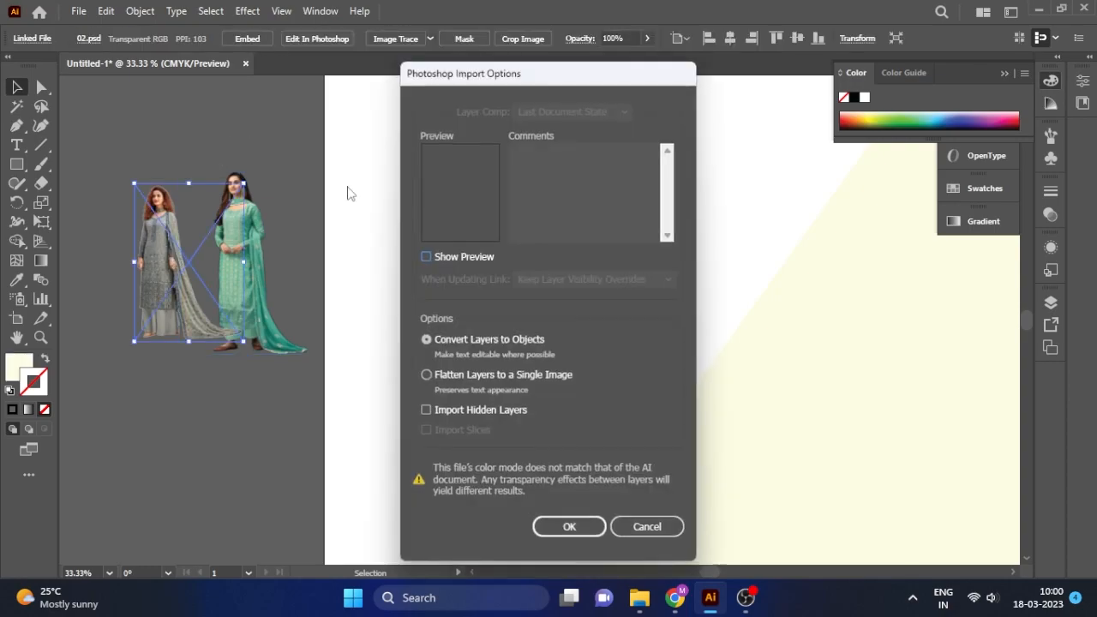
{"action": "left_click", "coordinate": [562, 525]}
{"action": "left_click", "coordinate": [164, 357]}
Reflect the green-dress photo horizontally.
{"action": "left_click", "coordinate": [142, 255]}
{"action": "scroll", "coordinate": [142, 254], "scroll_direction": "up", "scroll_amount": 1}
{"action": "right_click", "coordinate": [338, 295]}
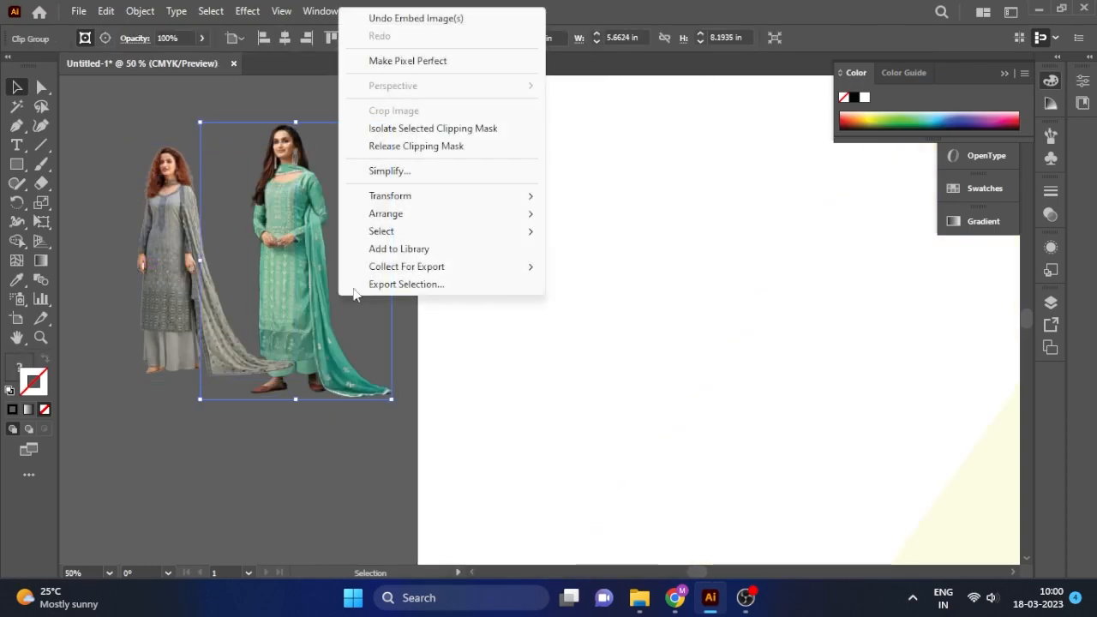
{"action": "mouse_move", "coordinate": [409, 198]}
{"action": "left_click", "coordinate": [605, 257]}
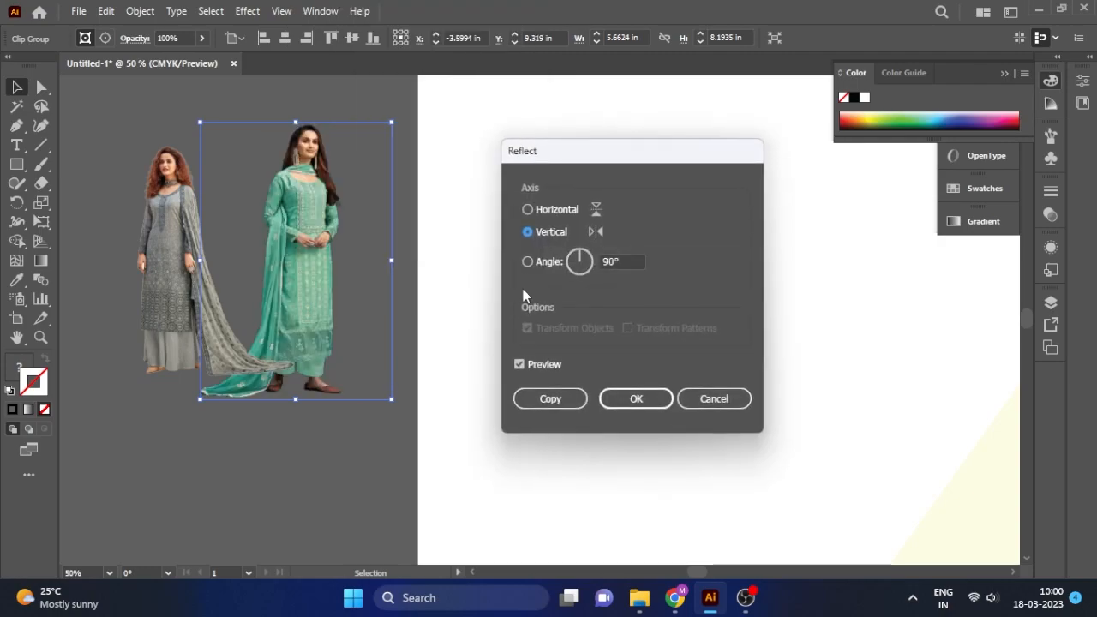
{"action": "left_click", "coordinate": [637, 400]}
Move and resize the grey-dress photo to about 5.67 × 8.21 in, then bring the green-dress photo to front.
{"action": "left_click", "coordinate": [220, 463]}
{"action": "left_click_drag", "start_coordinate": [292, 312], "coordinate": [350, 345]}
{"action": "left_click_drag", "start_coordinate": [350, 162], "coordinate": [370, 141]}
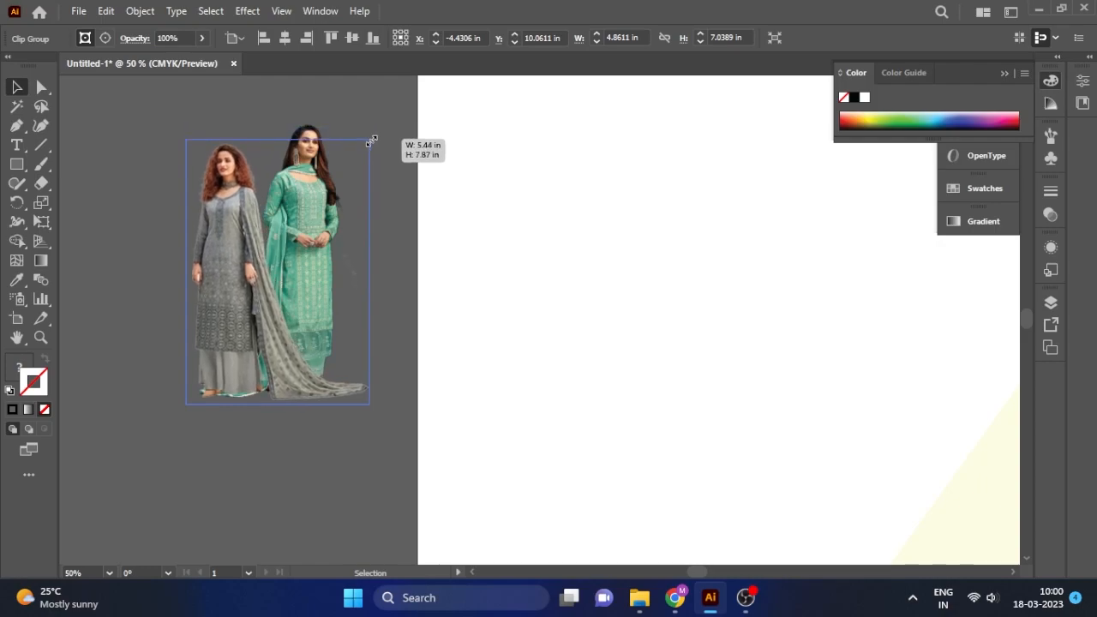
{"action": "left_click", "coordinate": [358, 111]}
{"action": "left_click", "coordinate": [321, 141]}
{"action": "left_click", "coordinate": [322, 128]}
{"action": "key", "text": "ctrl+shift+bracketright"}
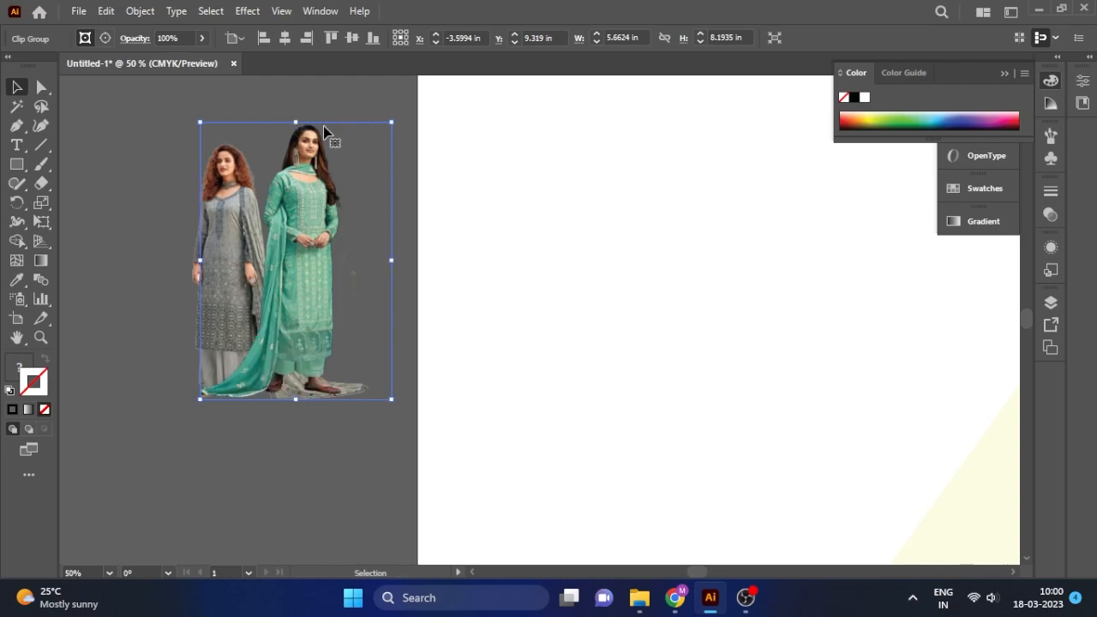
{"action": "left_click", "coordinate": [314, 472]}
Nudge the green-dress model slightly down and the grey-dress model slightly left.
{"action": "right_click", "coordinate": [312, 128]}
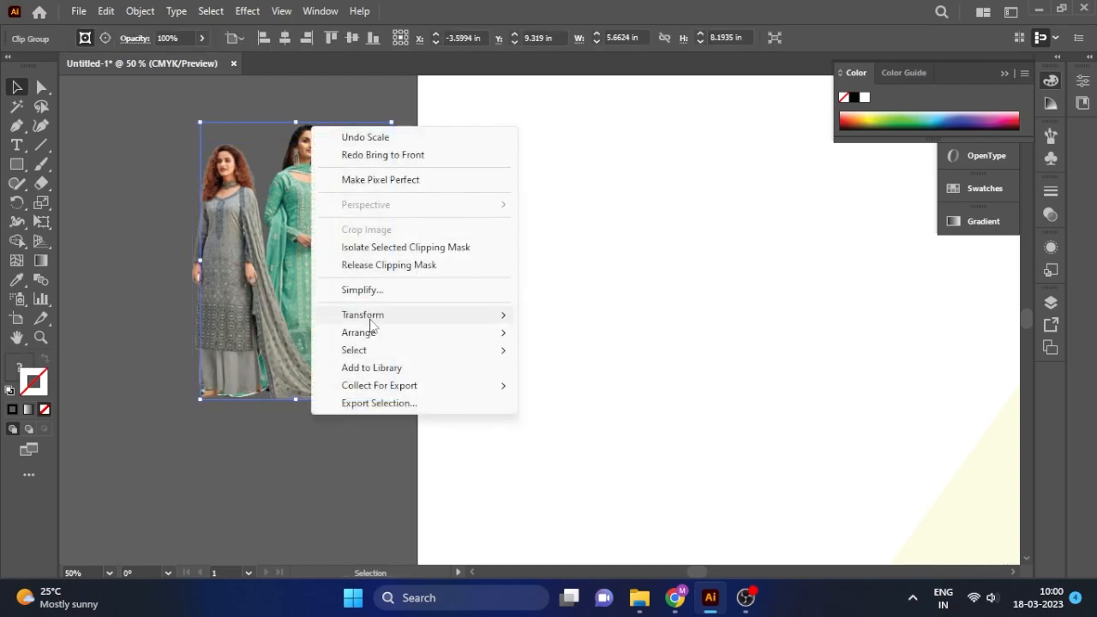
{"action": "mouse_move", "coordinate": [385, 333]}
{"action": "left_click", "coordinate": [591, 336]}
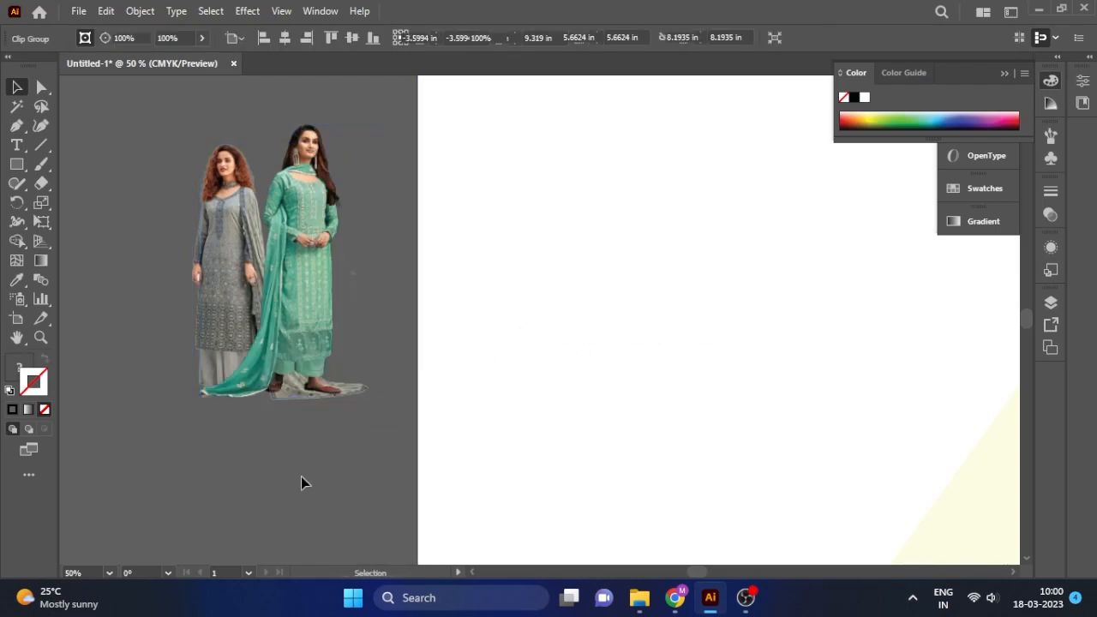
{"action": "left_click_drag", "start_coordinate": [307, 288], "coordinate": [306, 294]}
{"action": "left_click", "coordinate": [318, 455]}
{"action": "left_click", "coordinate": [219, 187]}
{"action": "left_click", "coordinate": [172, 179]}
{"action": "left_click", "coordinate": [195, 262]}
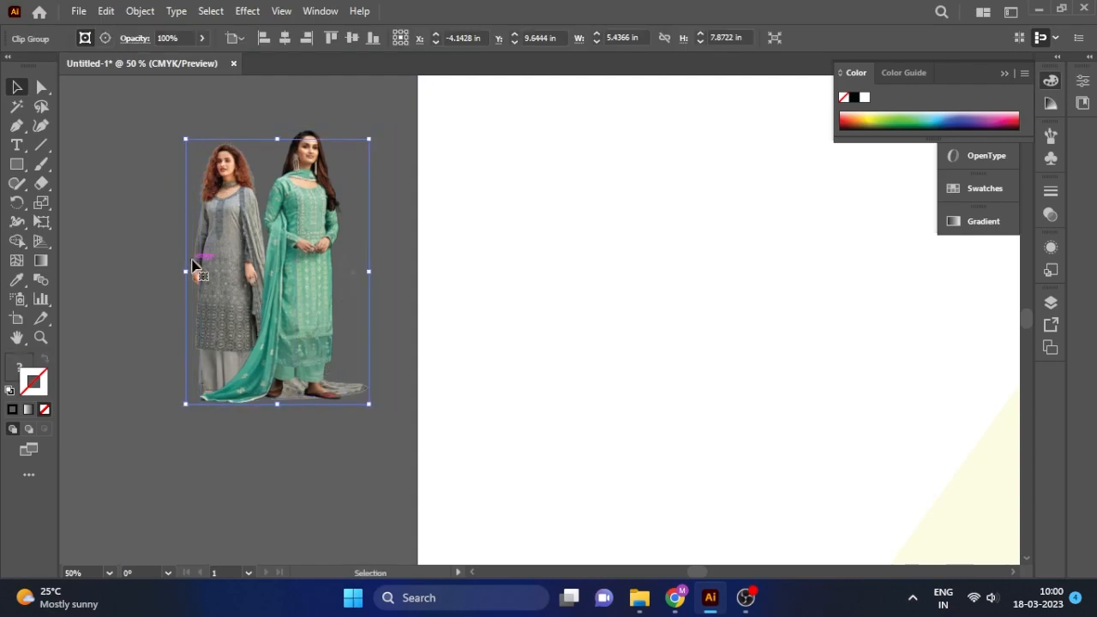
{"action": "left_click_drag", "start_coordinate": [185, 253], "coordinate": [180, 253]}
{"action": "left_click", "coordinate": [228, 452]}
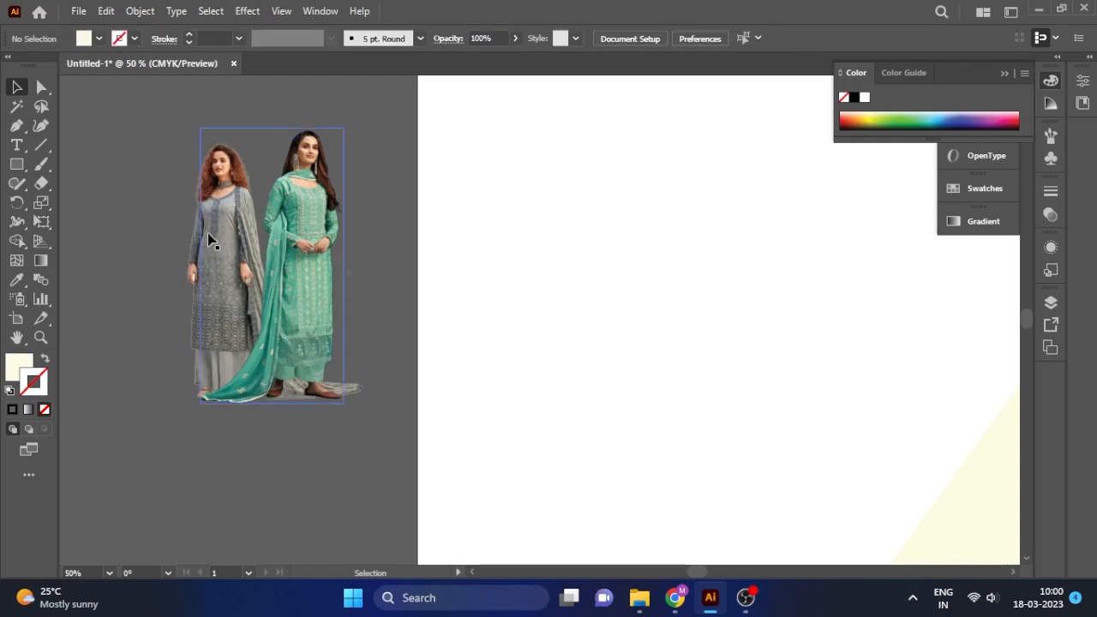
{"action": "left_click", "coordinate": [300, 325]}
{"action": "left_click", "coordinate": [333, 491]}
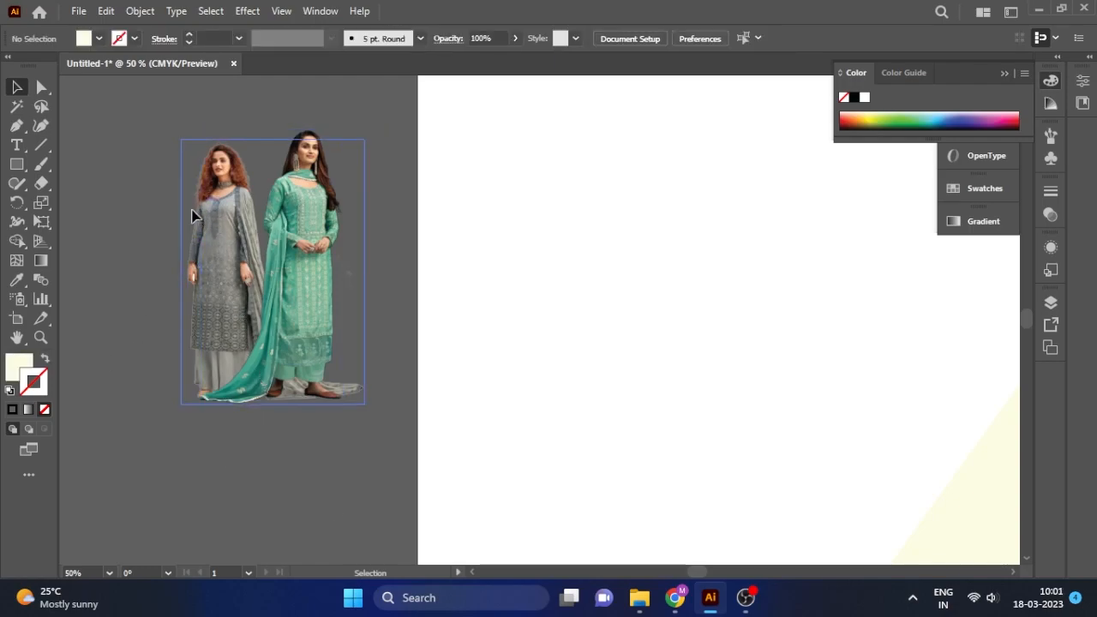
{"action": "left_click", "coordinate": [200, 248]}
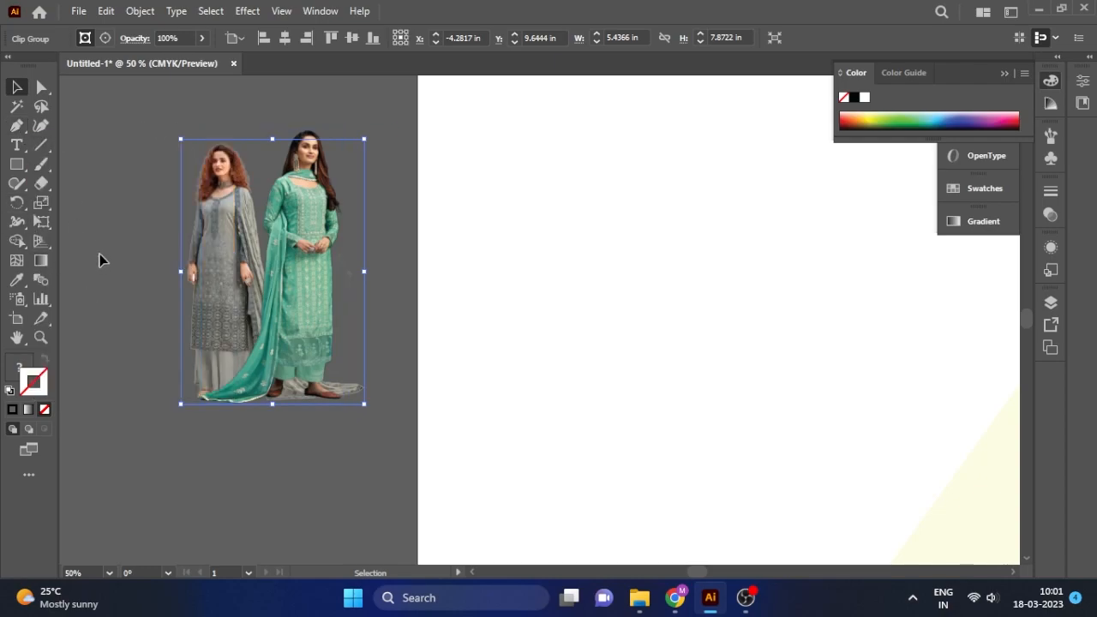
Pull the model image's crop top-right corner left along the top edge.
{"action": "key", "text": "a"}
{"action": "left_click_drag", "start_coordinate": [358, 148], "coordinate": [296, 137]}
{"action": "left_click", "coordinate": [368, 417]}
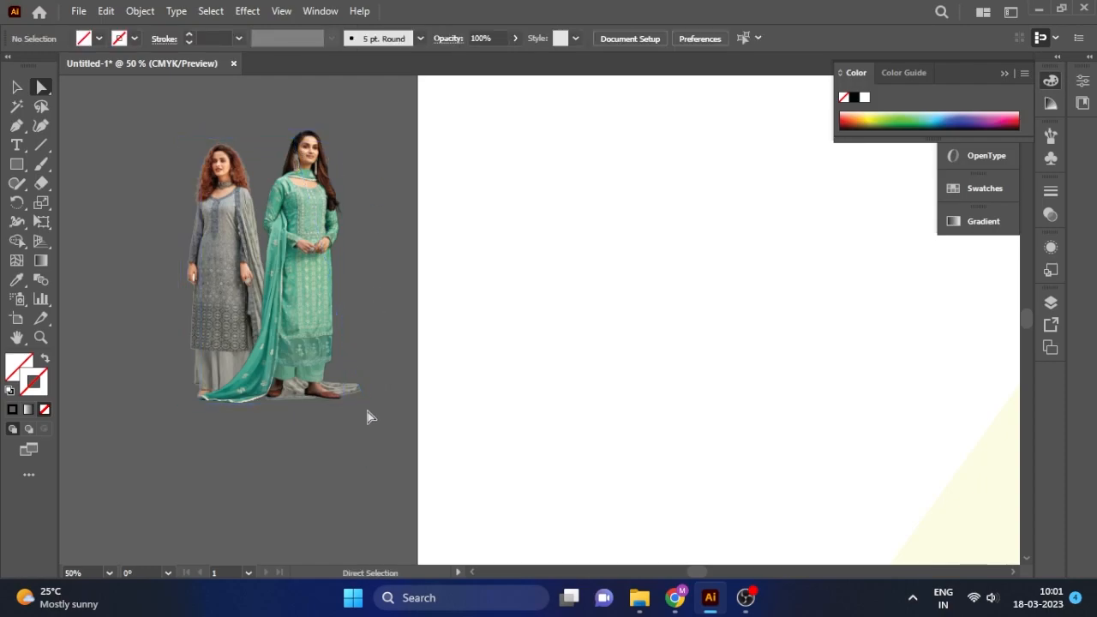
{"action": "left_click", "coordinate": [196, 184]}
{"action": "left_click", "coordinate": [365, 400]}
{"action": "left_click", "coordinate": [368, 419]}
{"action": "left_click", "coordinate": [195, 270]}
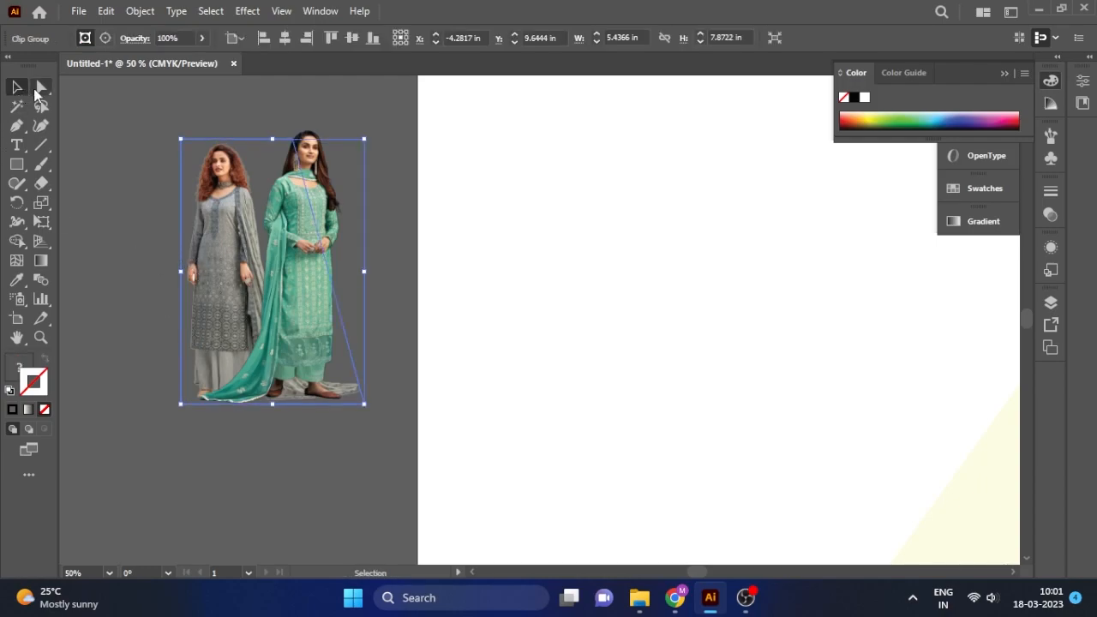
Move the crop's bottom-right corner left to trim the image at the dupatta.
{"action": "left_click", "coordinate": [39, 90]}
{"action": "left_click_drag", "start_coordinate": [366, 408], "coordinate": [267, 401]}
{"action": "left_click", "coordinate": [18, 89]}
{"action": "left_click_drag", "start_coordinate": [131, 130], "coordinate": [339, 299]}
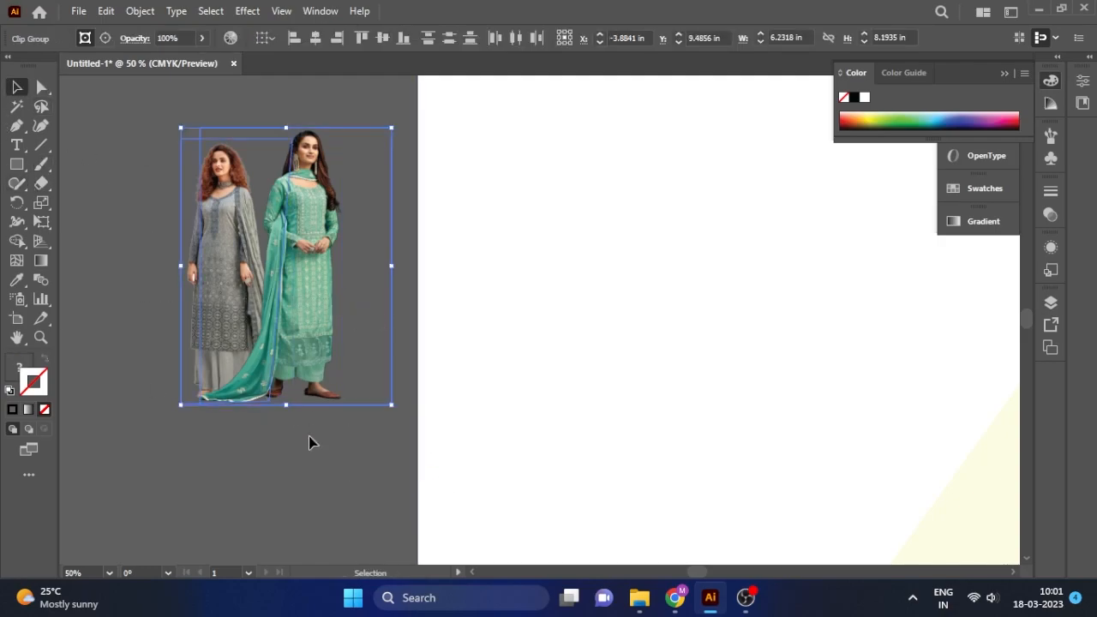
{"action": "key", "text": "ctrl+shift+a"}
{"action": "left_click", "coordinate": [187, 266]}
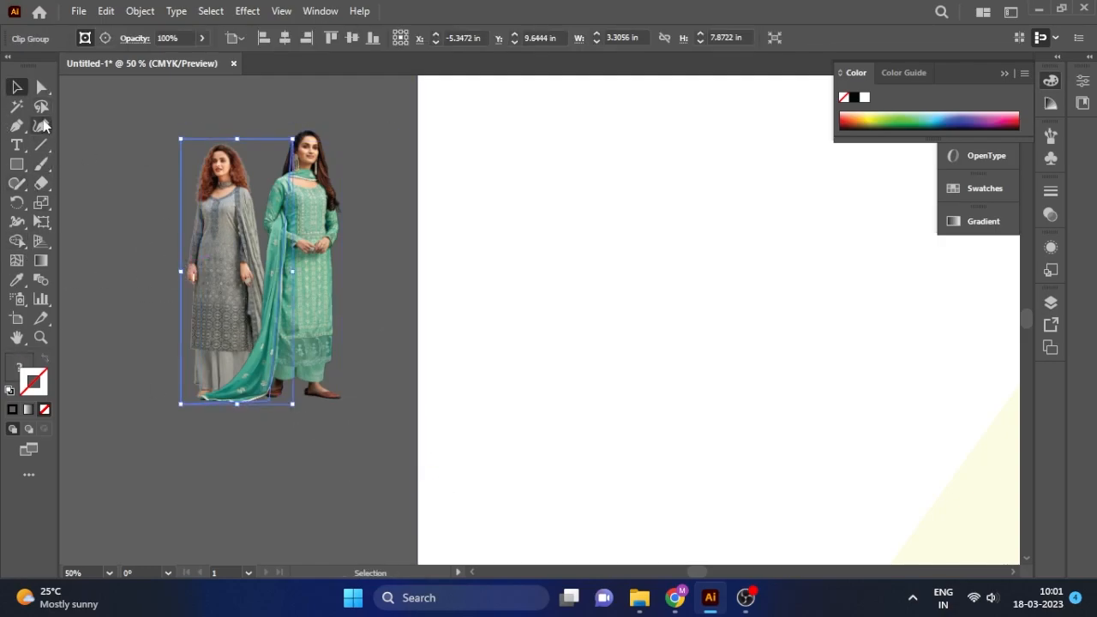
{"action": "left_click", "coordinate": [41, 89]}
{"action": "left_click_drag", "start_coordinate": [269, 401], "coordinate": [261, 400]}
{"action": "key", "text": "v"}
{"action": "key", "text": "ctrl+shift+a"}
Group the two model images with Object > Group.
{"action": "left_click", "coordinate": [315, 301]}
{"action": "left_click", "coordinate": [140, 11]}
{"action": "left_click", "coordinate": [227, 89]}
{"action": "left_click", "coordinate": [188, 262]}
{"action": "left_click", "coordinate": [193, 262]}
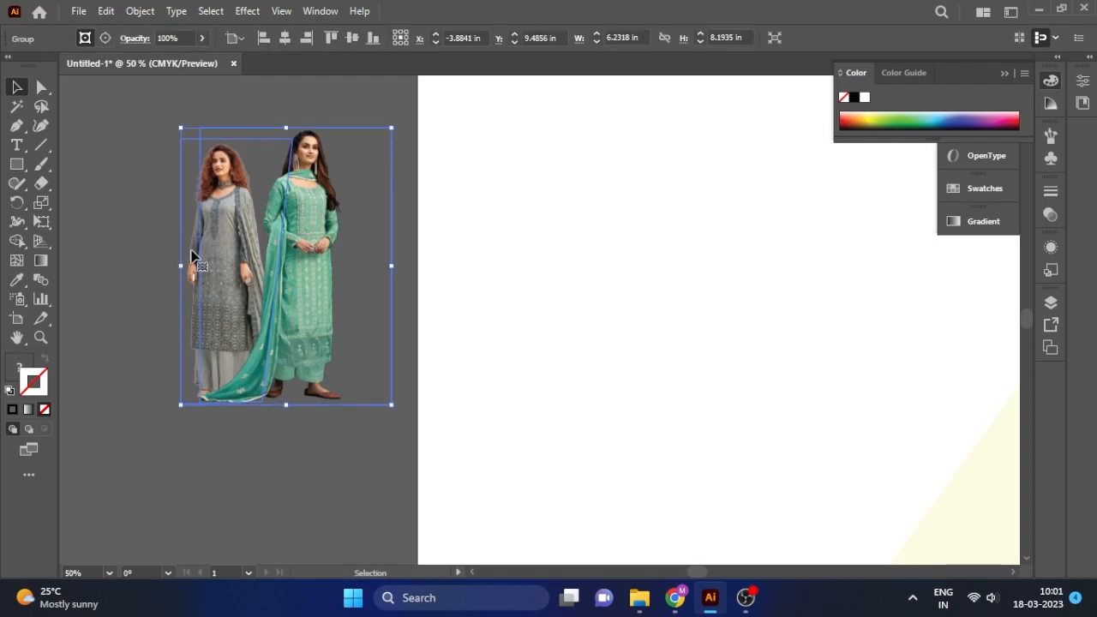
Move the grouped models onto the banner's left side and enlarge them from a corner.
{"action": "scroll", "coordinate": [193, 263], "scroll_direction": "down", "scroll_amount": 1}
{"action": "scroll", "coordinate": [193, 264], "scroll_direction": "down", "scroll_amount": 2}
{"action": "left_click_drag", "start_coordinate": [230, 280], "coordinate": [358, 318]}
{"action": "left_click_drag", "start_coordinate": [384, 257], "coordinate": [499, 158]}
{"action": "left_click_drag", "start_coordinate": [394, 294], "coordinate": [367, 320]}
Move the grouped models to the banner's bottom-left and enlarge them slightly.
{"action": "left_click_drag", "start_coordinate": [429, 221], "coordinate": [455, 190]}
{"action": "left_click", "coordinate": [400, 159]}
{"action": "key", "text": "ctrl+2"}
{"action": "left_click", "coordinate": [376, 226]}
{"action": "left_click", "coordinate": [393, 171]}
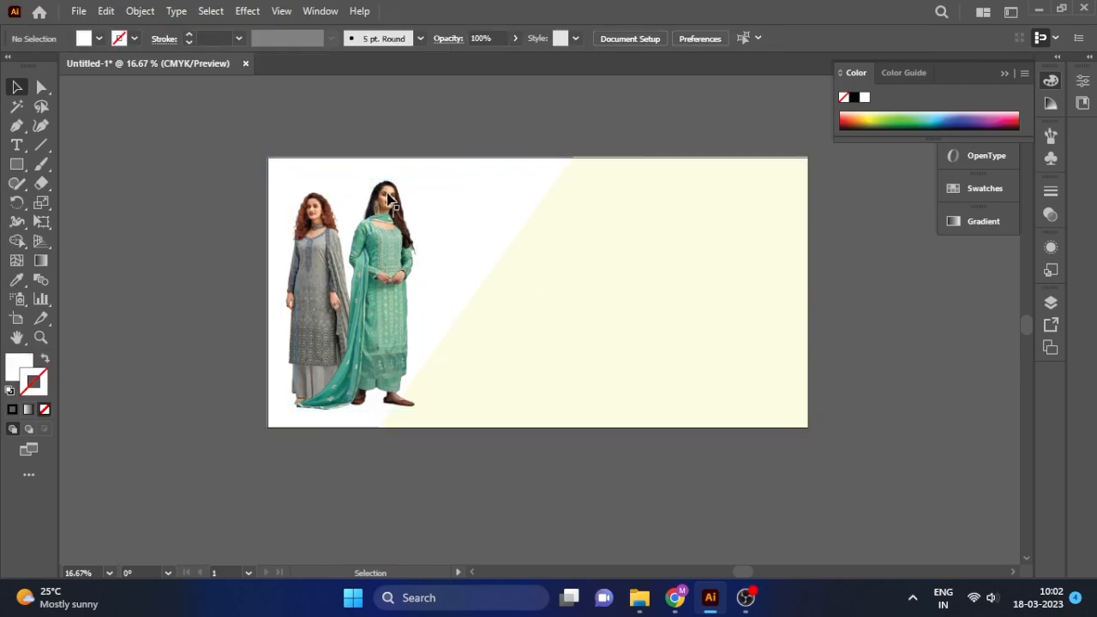
{"action": "left_click", "coordinate": [413, 224]}
{"action": "left_click_drag", "start_coordinate": [459, 173], "coordinate": [463, 169]}
{"action": "left_click_drag", "start_coordinate": [384, 281], "coordinate": [390, 290]}
{"action": "left_click_drag", "start_coordinate": [459, 177], "coordinate": [470, 174]}
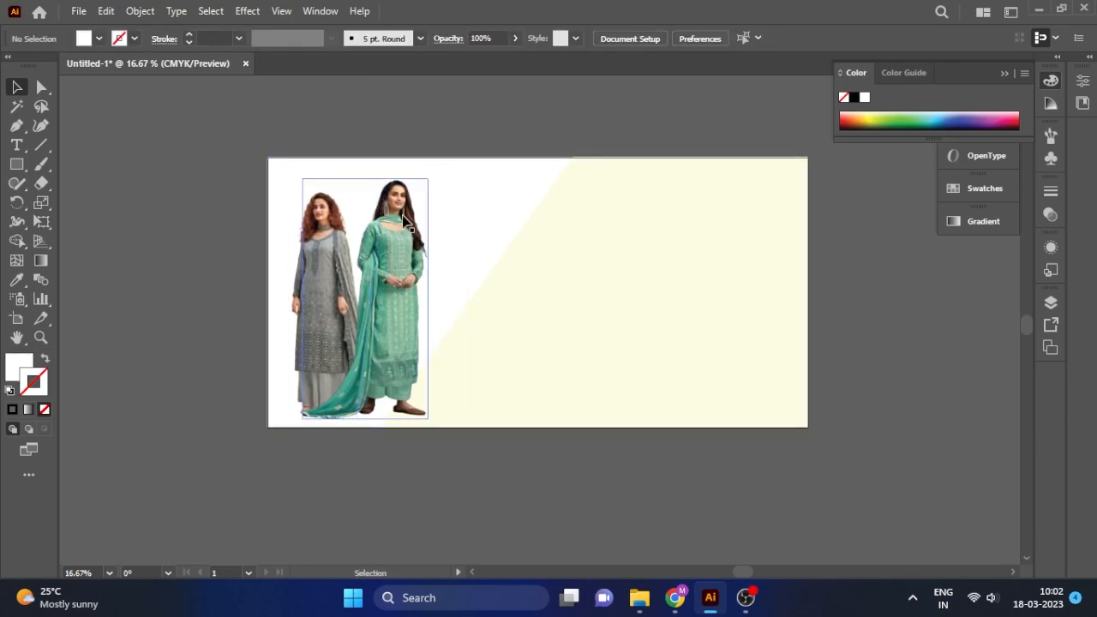
Ungroup the two models and shrink the grey-dress model slightly.
{"action": "right_click", "coordinate": [402, 214]}
{"action": "left_click", "coordinate": [451, 354]}
{"action": "left_click", "coordinate": [295, 285]}
{"action": "left_click", "coordinate": [295, 286]}
{"action": "left_click_drag", "start_coordinate": [383, 188], "coordinate": [381, 199]}
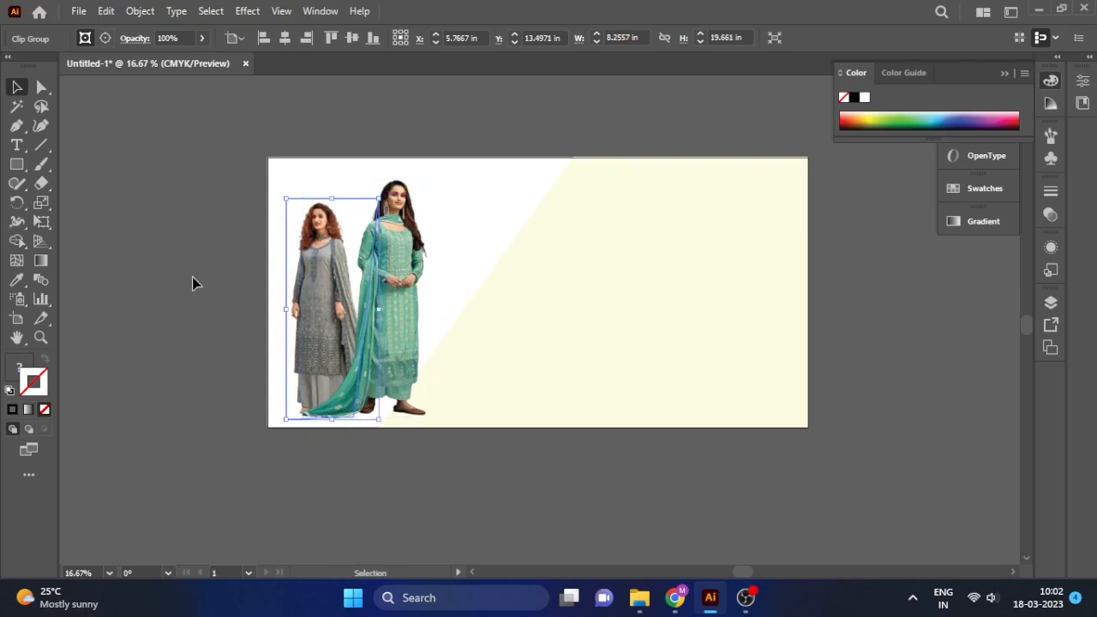
Select both models together and scale them down a touch.
{"action": "left_click", "coordinate": [192, 277]}
{"action": "left_click", "coordinate": [401, 276]}
{"action": "left_click", "coordinate": [186, 188]}
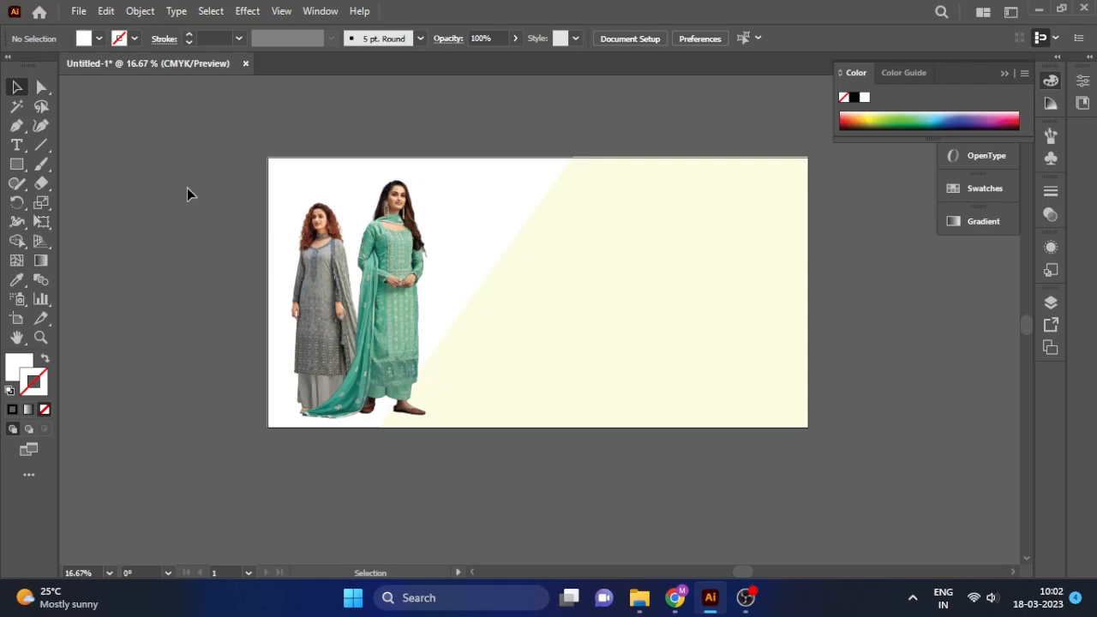
{"action": "left_click", "coordinate": [322, 281]}
{"action": "left_click", "coordinate": [407, 105]}
{"action": "left_click", "coordinate": [413, 264]}
{"action": "left_click_drag", "start_coordinate": [469, 178], "coordinate": [469, 177]}
Draw a rectangle at the banner's left edge and delete its top-right anchor for a diagonal edge.
{"action": "left_click_drag", "start_coordinate": [470, 116], "coordinate": [207, 265]}
{"action": "left_click", "coordinate": [208, 266]}
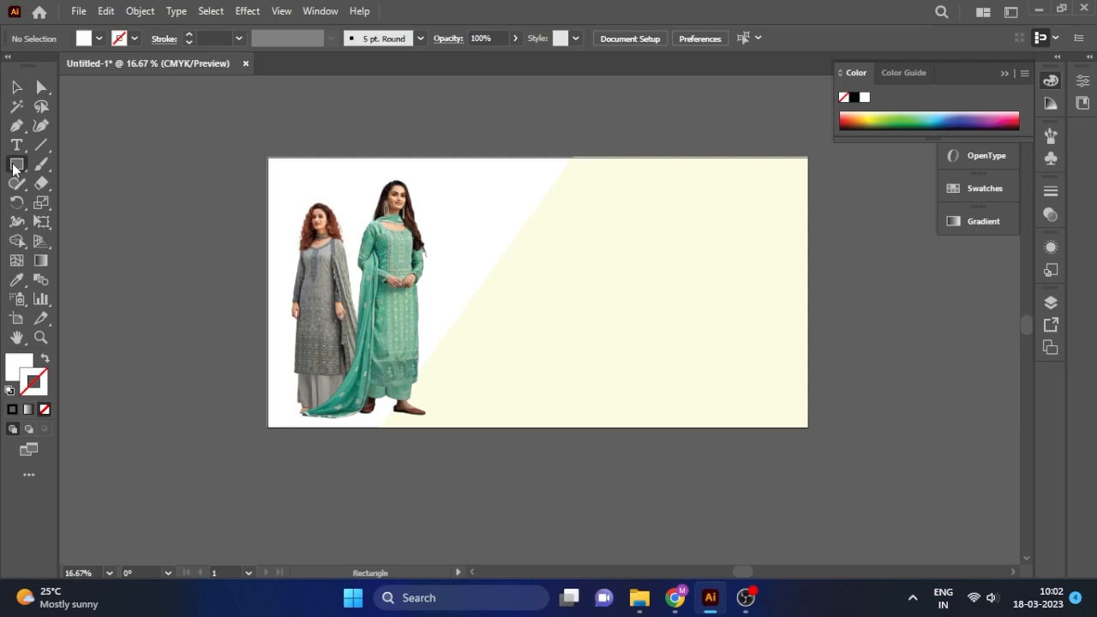
{"action": "mouse_move", "coordinate": [269, 207]}
{"action": "left_mouse_down"}
{"action": "mouse_move", "coordinate": [340, 382]}
{"action": "mouse_move", "coordinate": [370, 426]}
{"action": "left_mouse_up"}
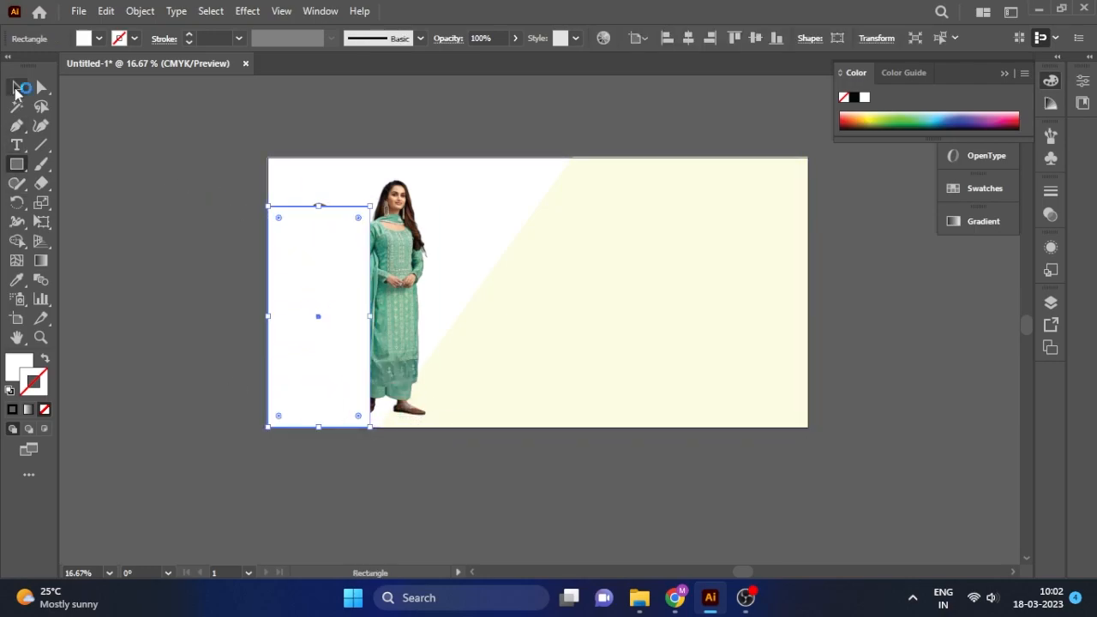
{"action": "left_click", "coordinate": [40, 88]}
{"action": "left_click_drag", "start_coordinate": [18, 127], "coordinate": [77, 181]}
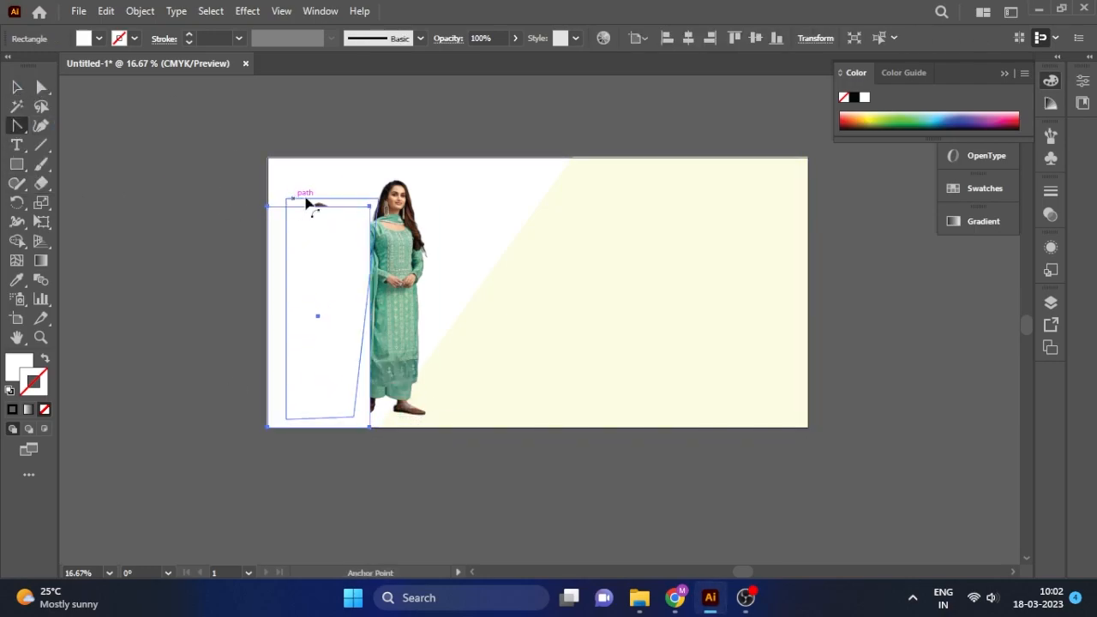
{"action": "left_click_drag", "start_coordinate": [18, 125], "coordinate": [53, 163]}
{"action": "left_click", "coordinate": [370, 207]}
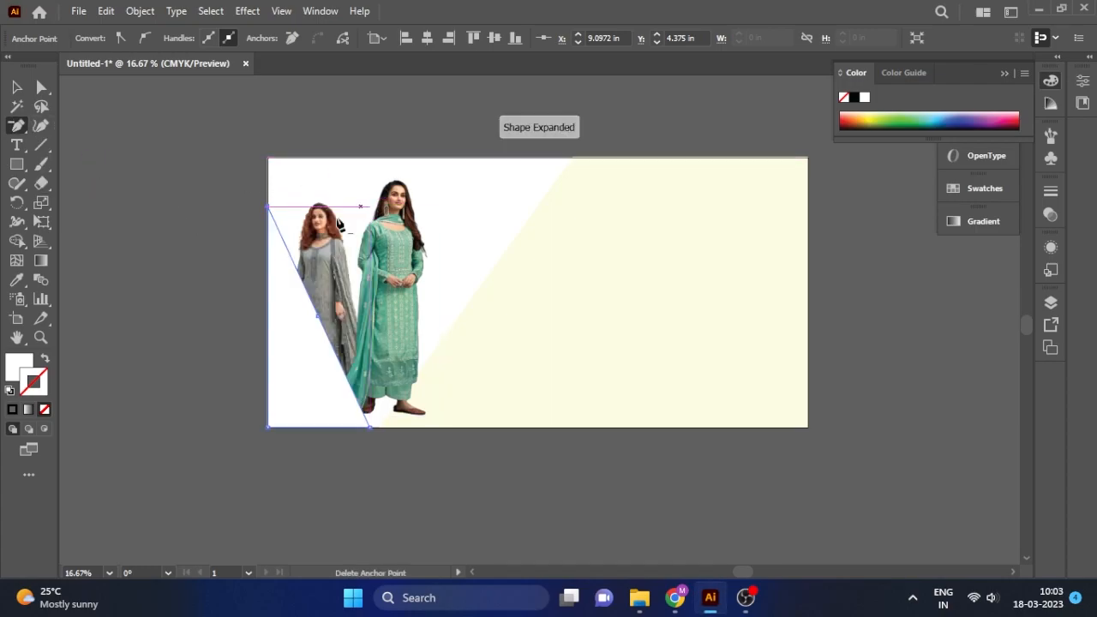
Reshape the triangle by pulling its bottom-right point left and raising its top-left point.
{"action": "left_click", "coordinate": [15, 87]}
{"action": "left_click", "coordinate": [340, 364]}
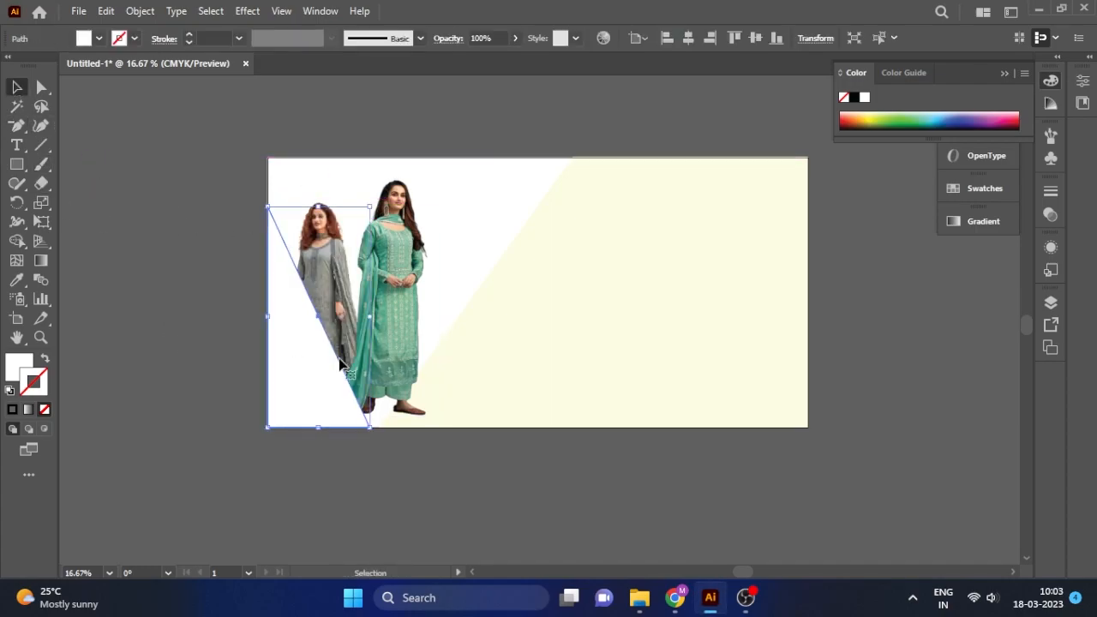
{"action": "left_click", "coordinate": [41, 87]}
{"action": "left_click_drag", "start_coordinate": [369, 428], "coordinate": [331, 426]}
{"action": "left_click_drag", "start_coordinate": [268, 208], "coordinate": [268, 198]}
{"action": "left_click", "coordinate": [19, 86]}
Fill the triangle with magenta FF00A4.
{"action": "left_click", "coordinate": [150, 287]}
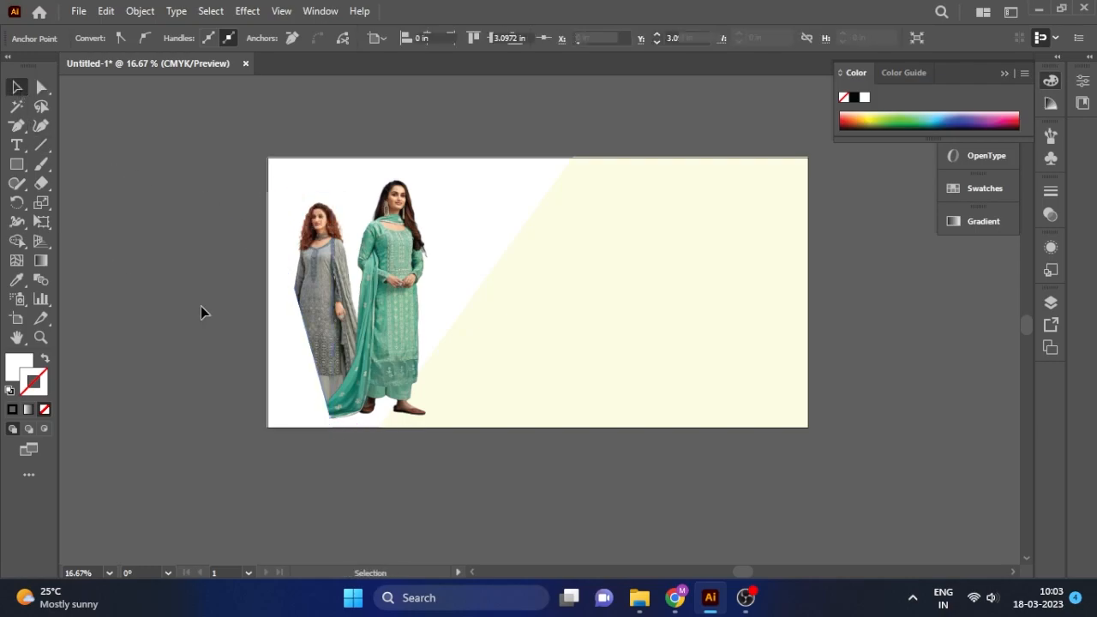
{"action": "left_click", "coordinate": [281, 341]}
{"action": "double_click", "coordinate": [22, 368]}
{"action": "mouse_move", "coordinate": [829, 215]}
{"action": "left_mouse_down"}
{"action": "mouse_move", "coordinate": [828, 226]}
{"action": "mouse_move", "coordinate": [834, 202]}
{"action": "left_mouse_up"}
{"action": "left_click", "coordinate": [674, 182]}
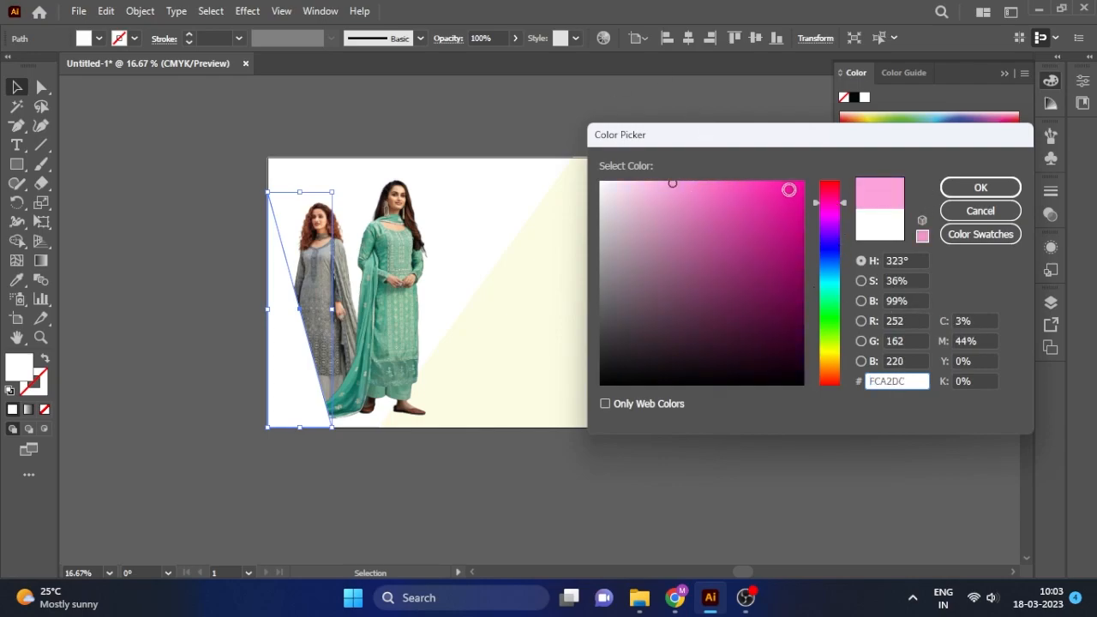
{"action": "left_click_drag", "start_coordinate": [717, 181], "coordinate": [808, 164]}
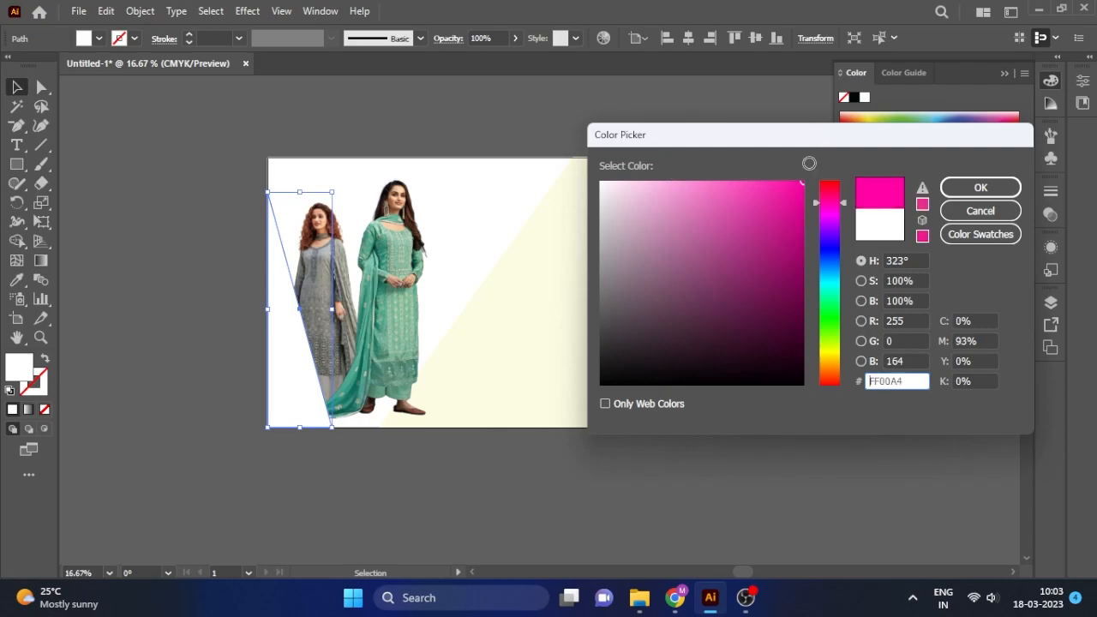
{"action": "left_click", "coordinate": [981, 187]}
Set the triangle's transparency opacity to 45%.
{"action": "left_click", "coordinate": [606, 463]}
{"action": "left_click", "coordinate": [291, 372]}
{"action": "left_click", "coordinate": [1050, 247]}
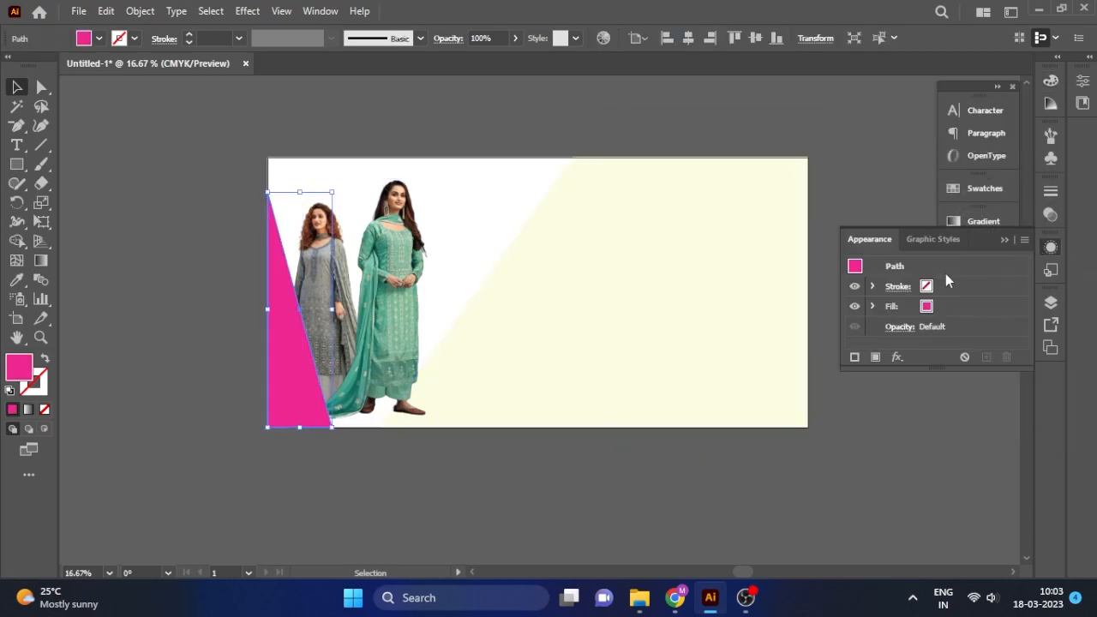
{"action": "left_click", "coordinate": [1050, 215]}
{"action": "left_click_drag", "start_coordinate": [1008, 229], "coordinate": [975, 229]}
{"action": "left_click", "coordinate": [907, 210]}
Nudge the triangle's bottom-right point right and its top-left point slightly down.
{"action": "left_click", "coordinate": [331, 426]}
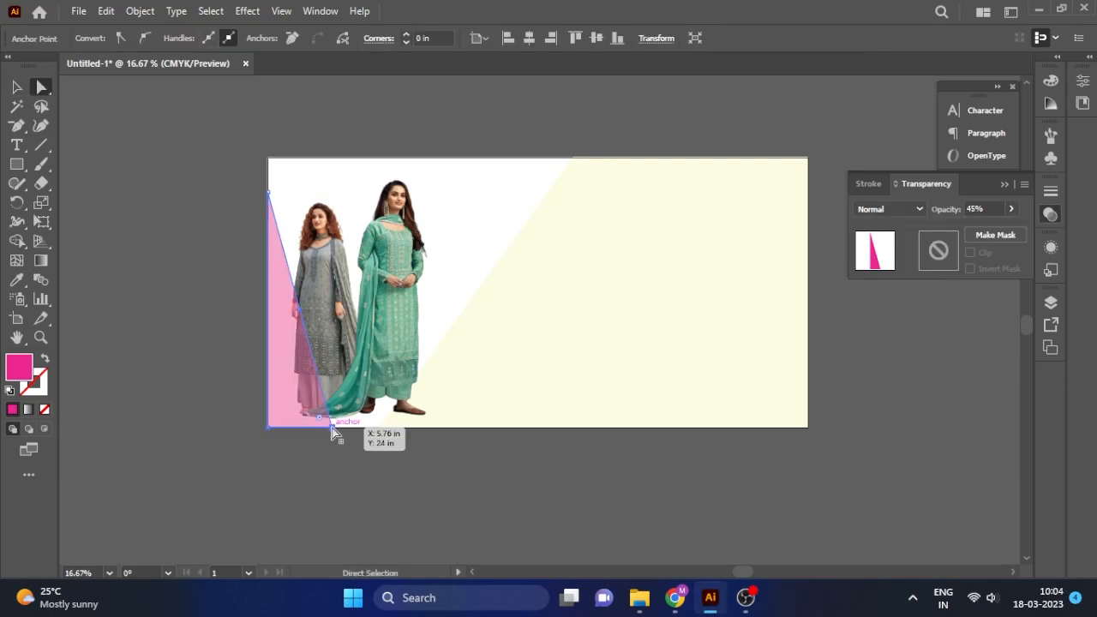
{"action": "left_click_drag", "start_coordinate": [332, 427], "coordinate": [337, 426]}
{"action": "left_click_drag", "start_coordinate": [269, 192], "coordinate": [270, 196]}
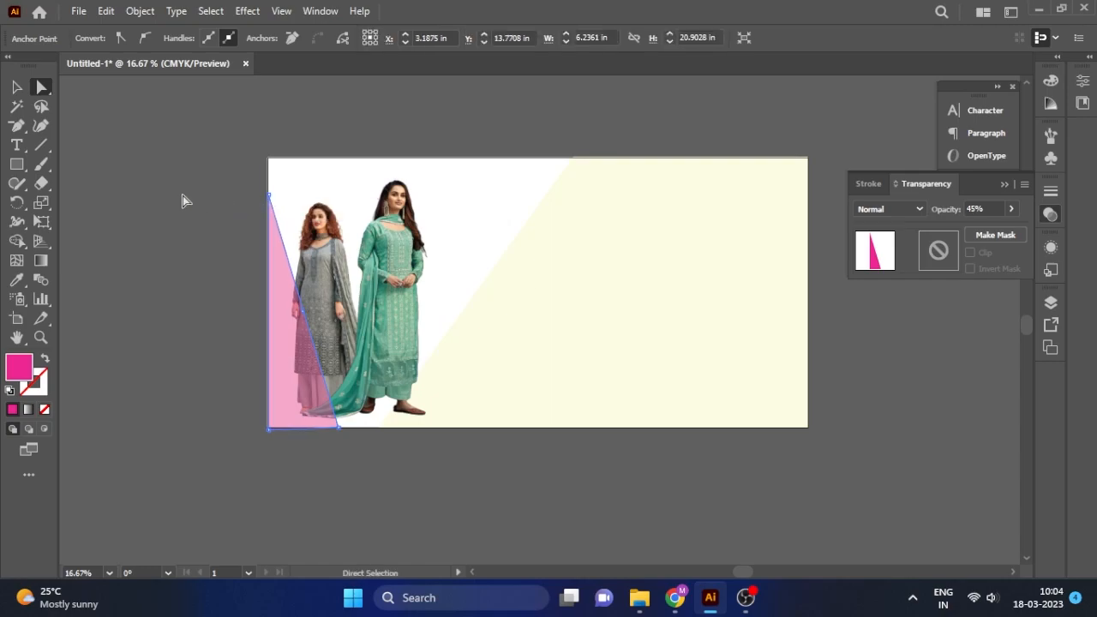
{"action": "left_click", "coordinate": [18, 87]}
Shrink the models slightly and lower the pink triangle's top point.
{"action": "left_click", "coordinate": [184, 167]}
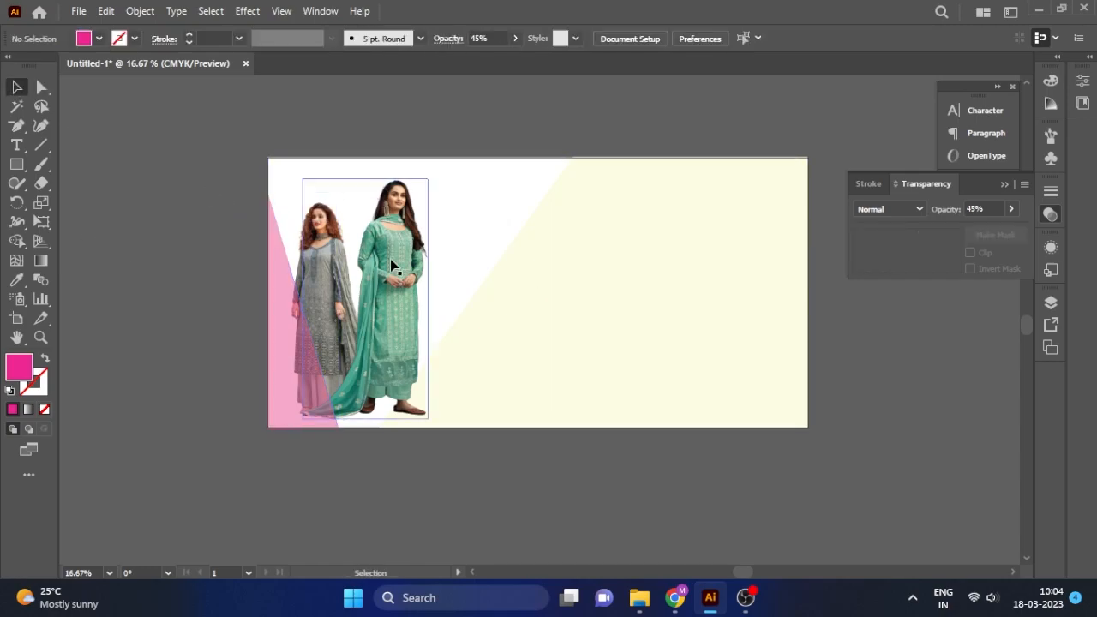
{"action": "left_click", "coordinate": [377, 259]}
{"action": "left_click_drag", "start_coordinate": [470, 178], "coordinate": [460, 190]}
{"action": "left_click", "coordinate": [433, 156]}
{"action": "left_click", "coordinate": [281, 249]}
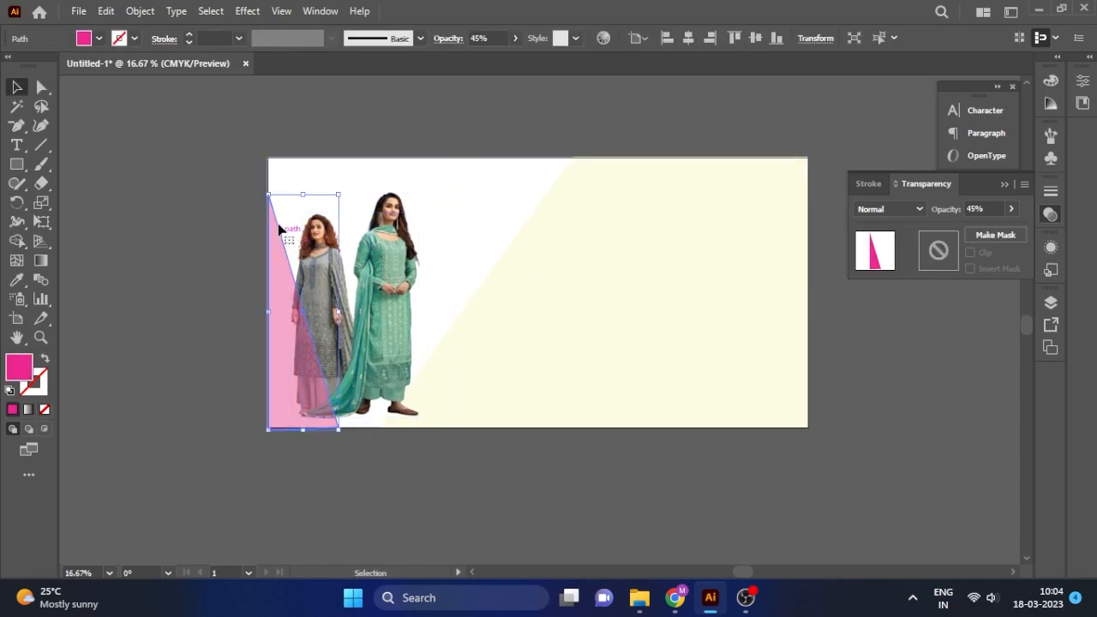
{"action": "left_click", "coordinate": [41, 86]}
{"action": "left_click_drag", "start_coordinate": [269, 194], "coordinate": [269, 218]}
{"action": "left_click", "coordinate": [17, 87]}
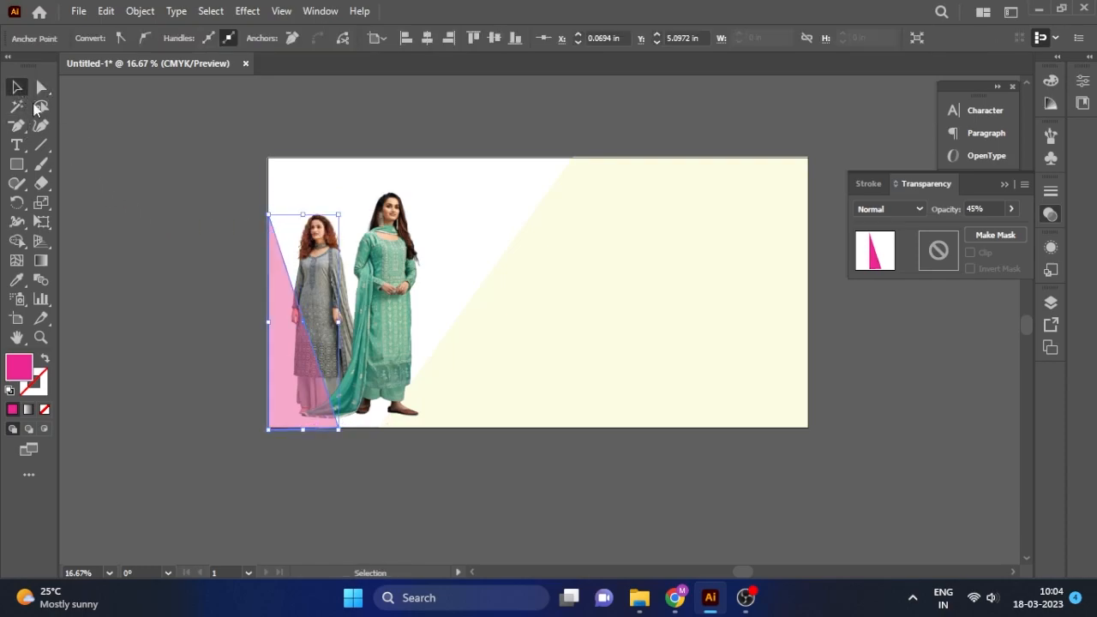
{"action": "left_click", "coordinate": [362, 184]}
Draw a two-arch Pen path above the models with no fill and a solid pink stroke.
{"action": "scroll", "coordinate": [344, 144], "scroll_direction": "up", "scroll_amount": 2}
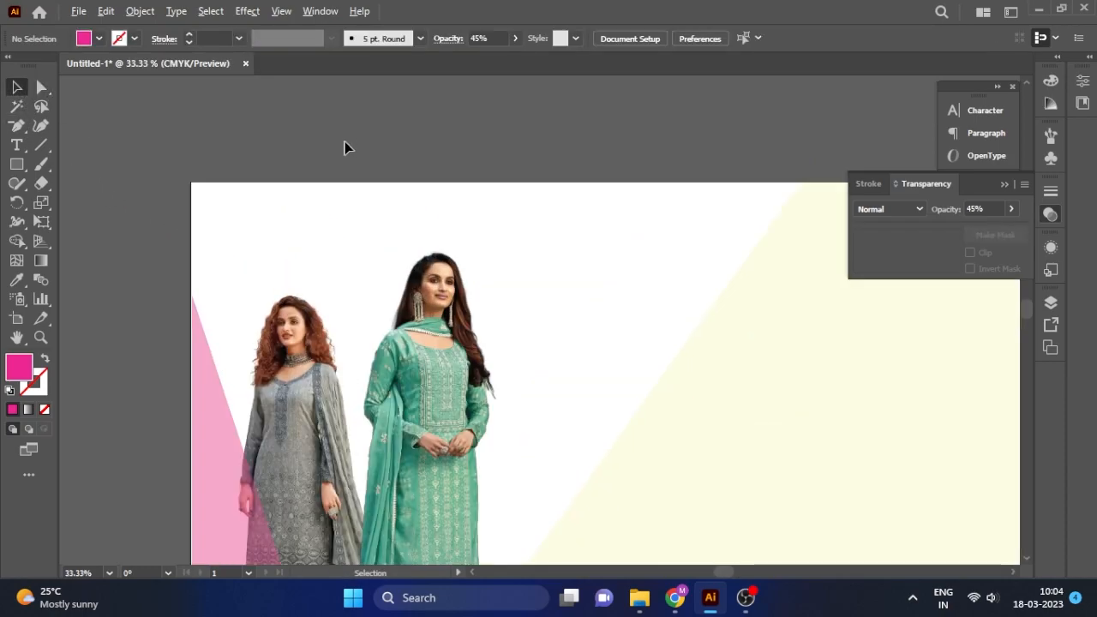
{"action": "left_click", "coordinate": [27, 132]}
{"action": "left_click", "coordinate": [85, 122]}
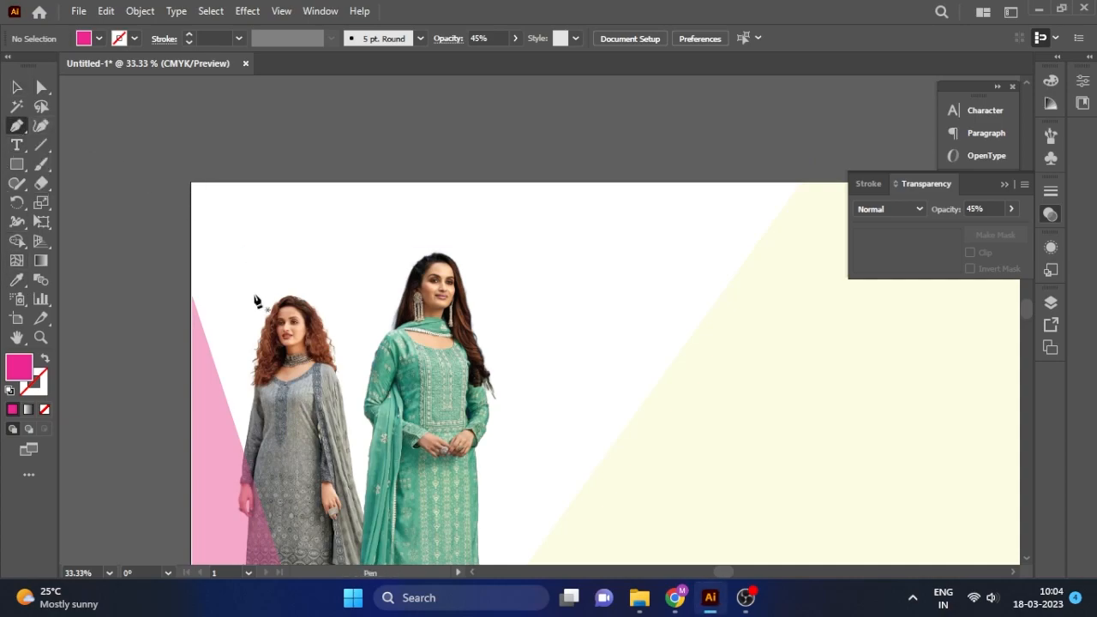
{"action": "left_click", "coordinate": [218, 321]}
{"action": "left_click_drag", "start_coordinate": [344, 256], "coordinate": [445, 281]}
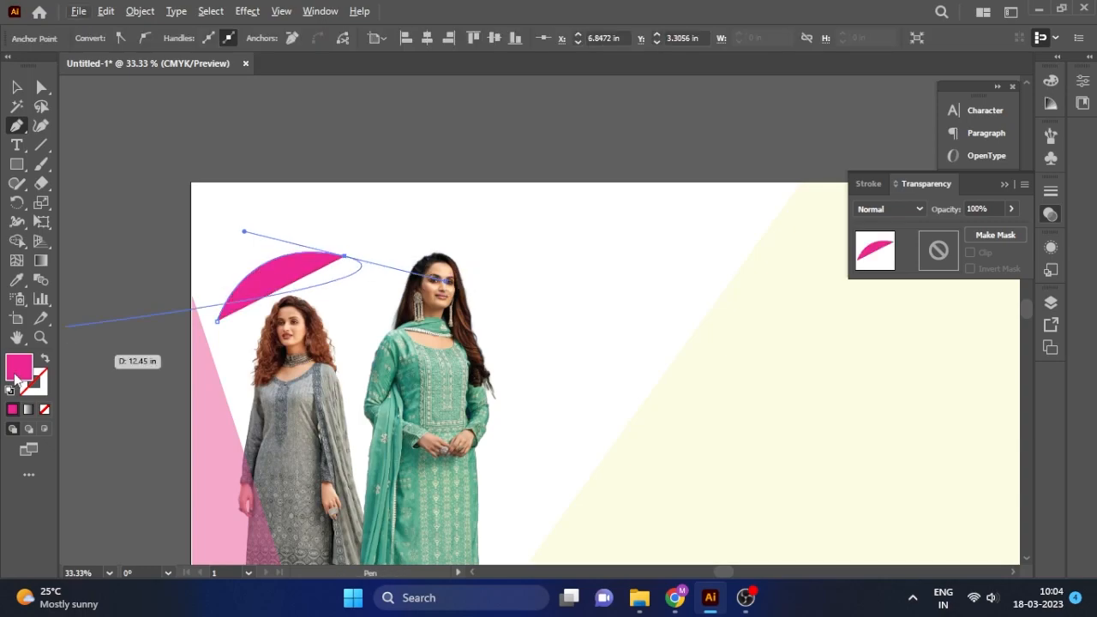
{"action": "left_click", "coordinate": [43, 410]}
{"action": "left_click", "coordinate": [36, 386]}
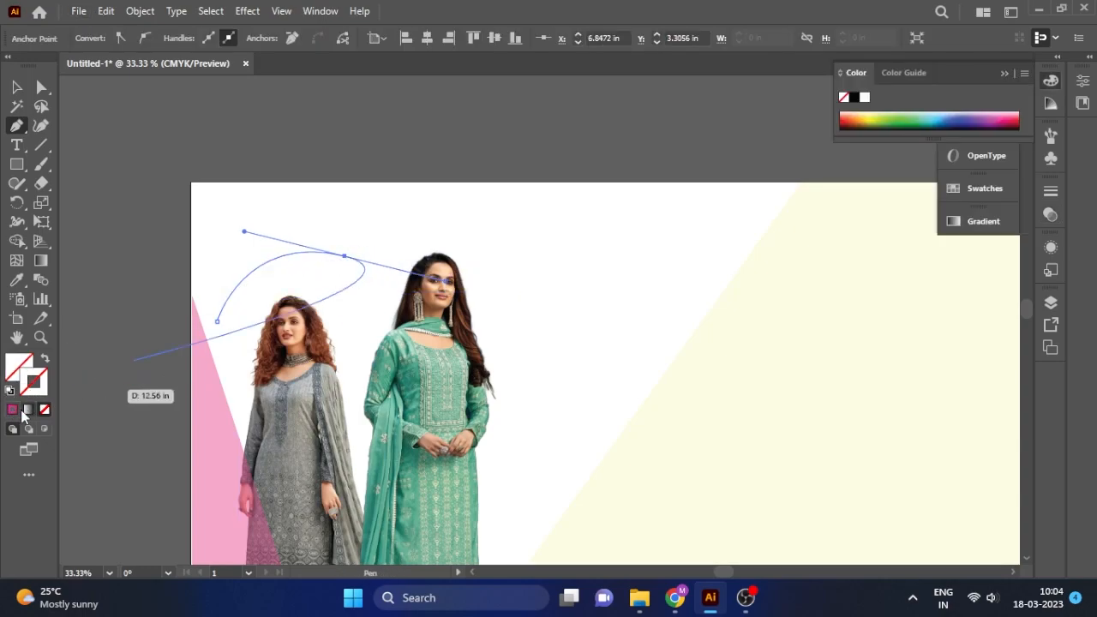
{"action": "left_click", "coordinate": [27, 409]}
{"action": "left_click", "coordinate": [12, 410]}
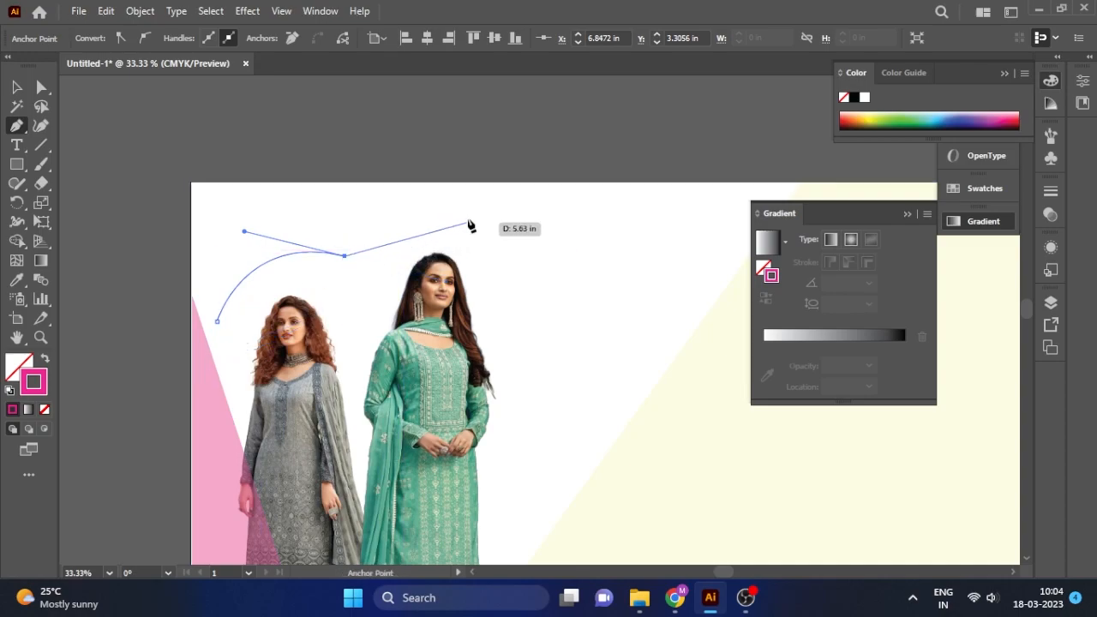
{"action": "left_click_drag", "start_coordinate": [491, 226], "coordinate": [530, 280]}
{"action": "left_click", "coordinate": [525, 260]}
{"action": "key", "text": "a"}
Try editing the curve's middle anchor, undo those changes, and deselect the curve.
{"action": "left_click", "coordinate": [491, 226]}
{"action": "left_click_drag", "start_coordinate": [16, 125], "coordinate": [96, 181]}
{"action": "left_click", "coordinate": [491, 226]}
{"action": "key", "text": "ctrl+z"}
{"action": "left_click_drag", "start_coordinate": [22, 131], "coordinate": [89, 165]}
{"action": "left_click", "coordinate": [490, 226]}
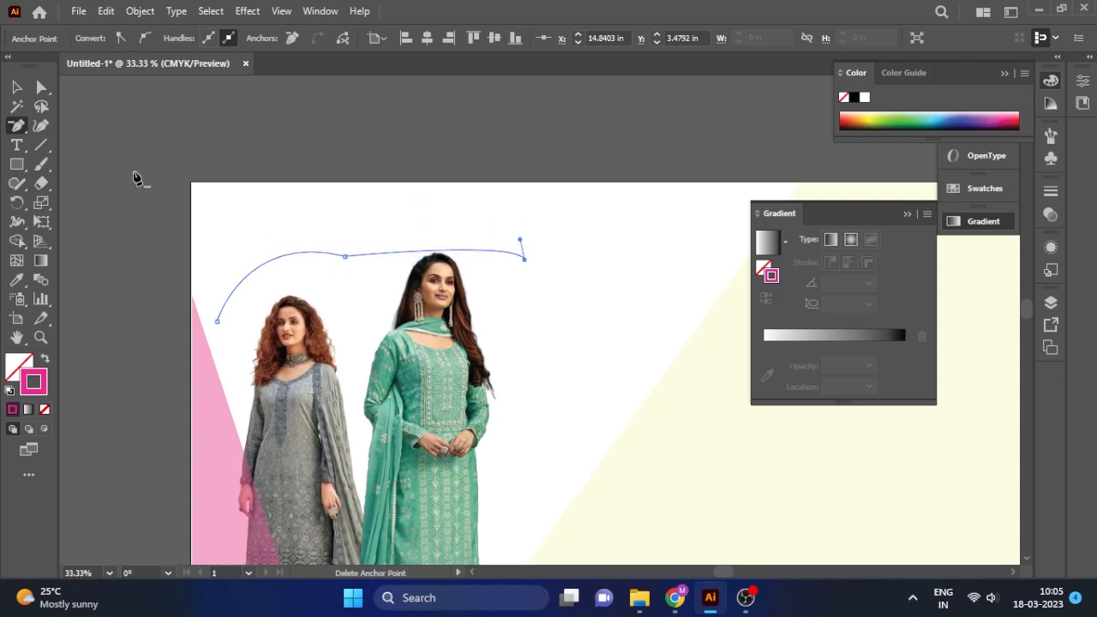
{"action": "key", "text": "ctrl+z"}
{"action": "left_click", "coordinate": [538, 210]}
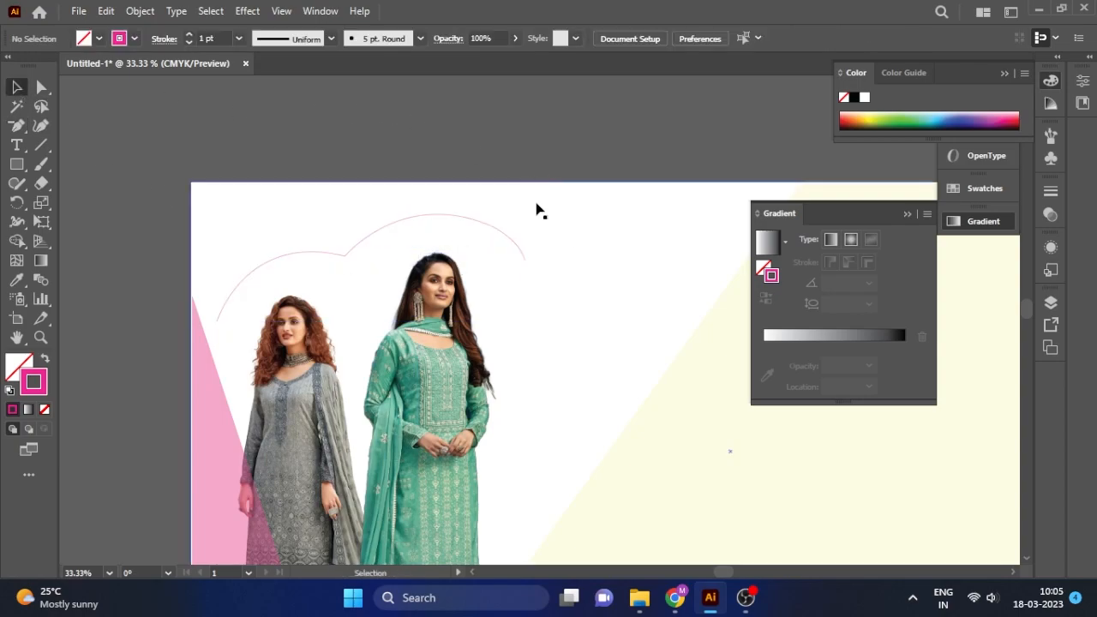
Start Type on a Path on the curve and paste the repeated 'Nikhar Boutique' text.
{"action": "left_click", "coordinate": [462, 219]}
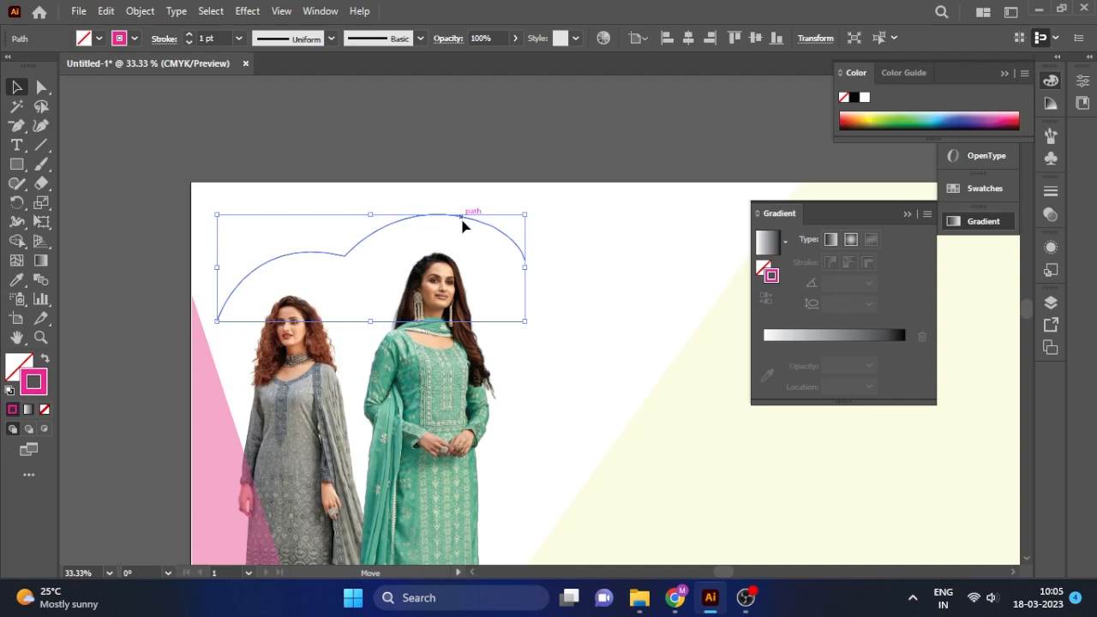
{"action": "left_click", "coordinate": [327, 242]}
{"action": "left_click", "coordinate": [321, 250]}
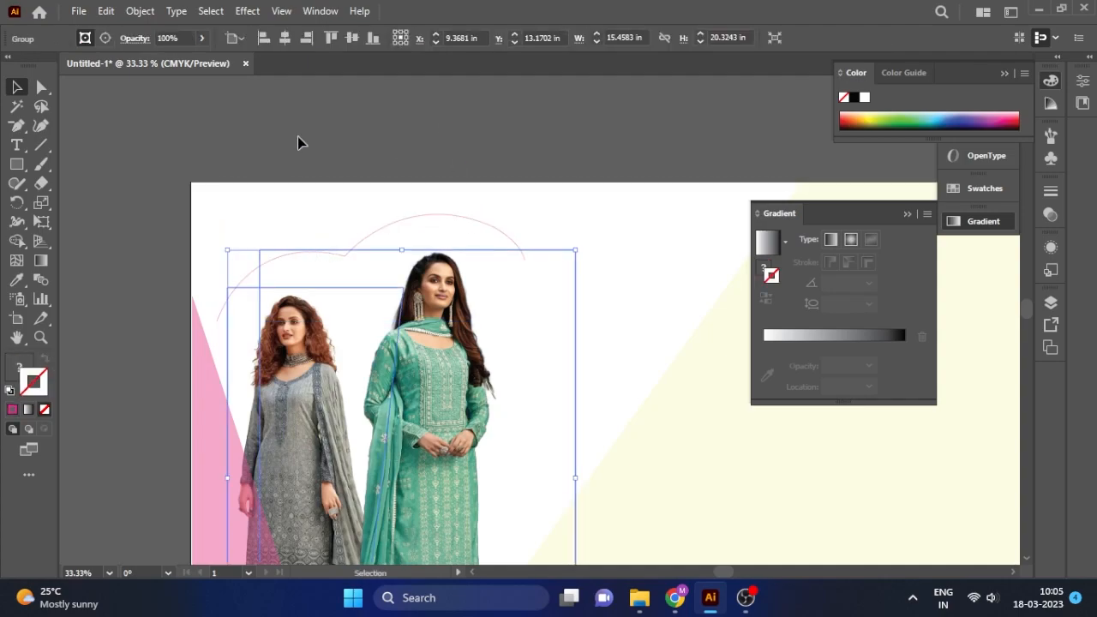
{"action": "left_click", "coordinate": [400, 228]}
{"action": "left_click", "coordinate": [403, 217]}
{"action": "right_click", "coordinate": [16, 145]}
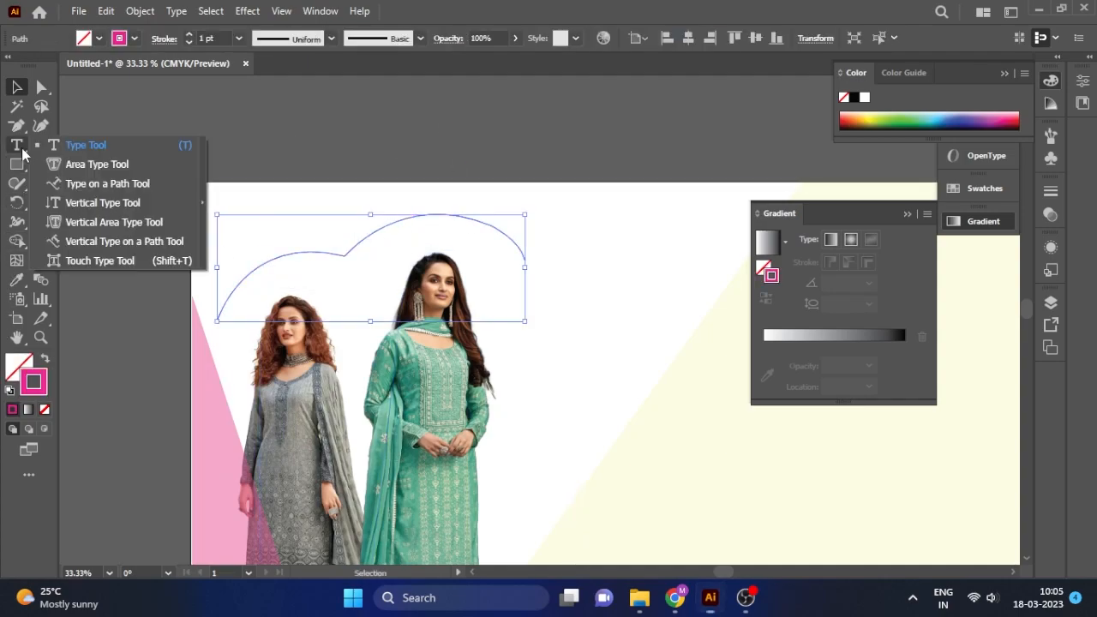
{"action": "left_click", "coordinate": [108, 183]}
{"action": "left_click", "coordinate": [241, 279]}
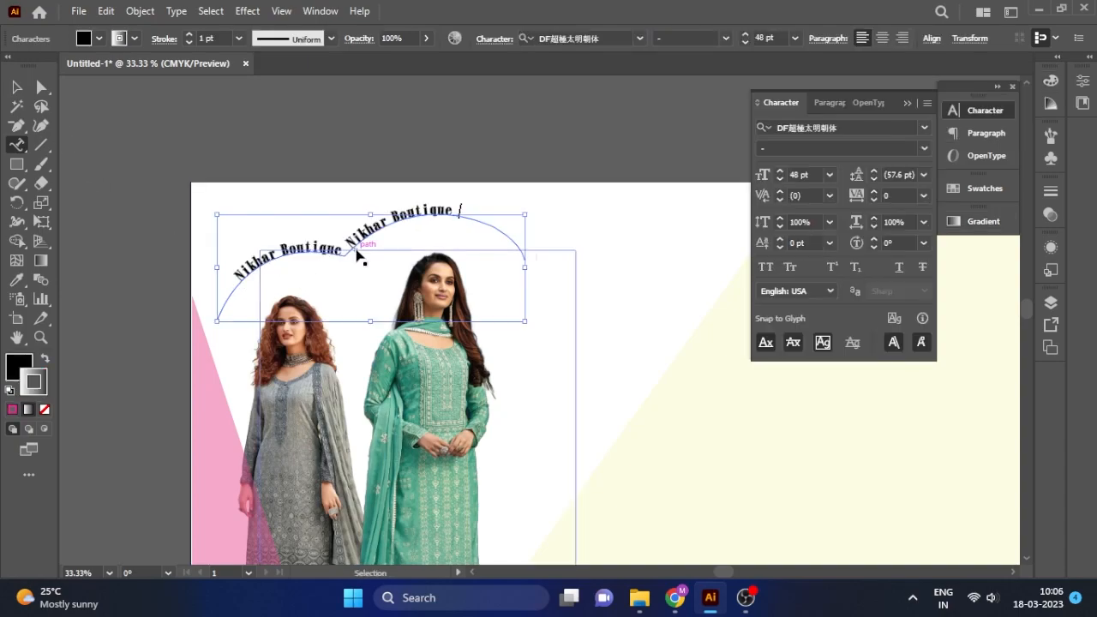
{"action": "key", "text": "ctrl+v"}
Extend the path text to the curve's end and nudge it slightly down and right.
{"action": "left_click", "coordinate": [17, 86]}
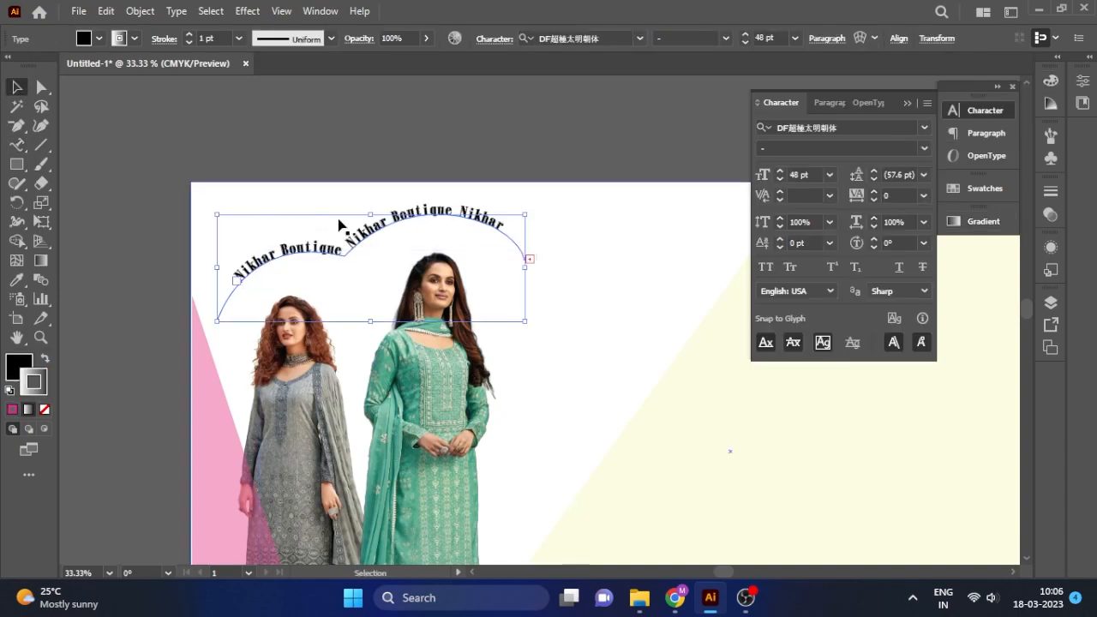
{"action": "left_click", "coordinate": [41, 87]}
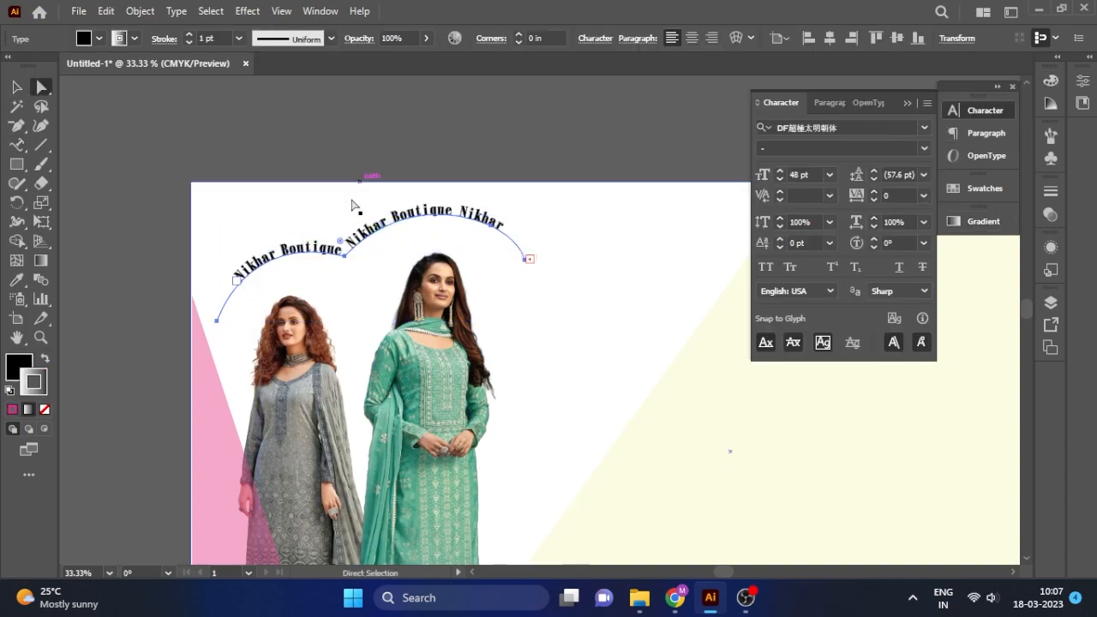
{"action": "key", "text": "ctrl+plus"}
{"action": "key", "text": "ctrl+plus"}
{"action": "left_click_drag", "start_coordinate": [437, 226], "coordinate": [354, 254]}
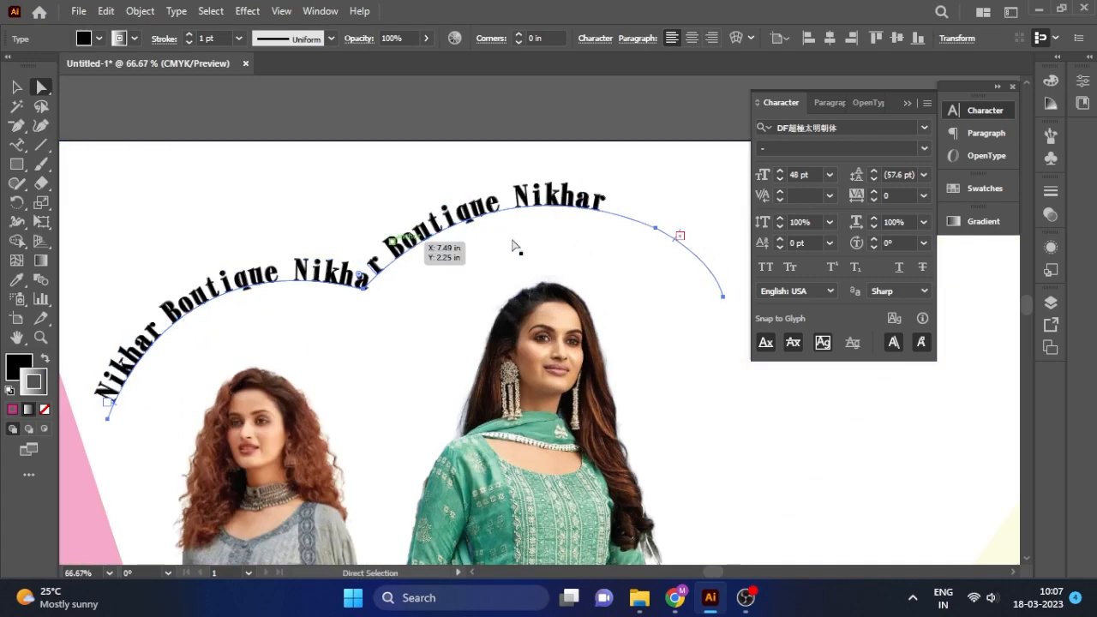
{"action": "left_click_drag", "start_coordinate": [680, 236], "coordinate": [711, 295]}
{"action": "left_click", "coordinate": [16, 87]}
{"action": "left_click", "coordinate": [330, 219]}
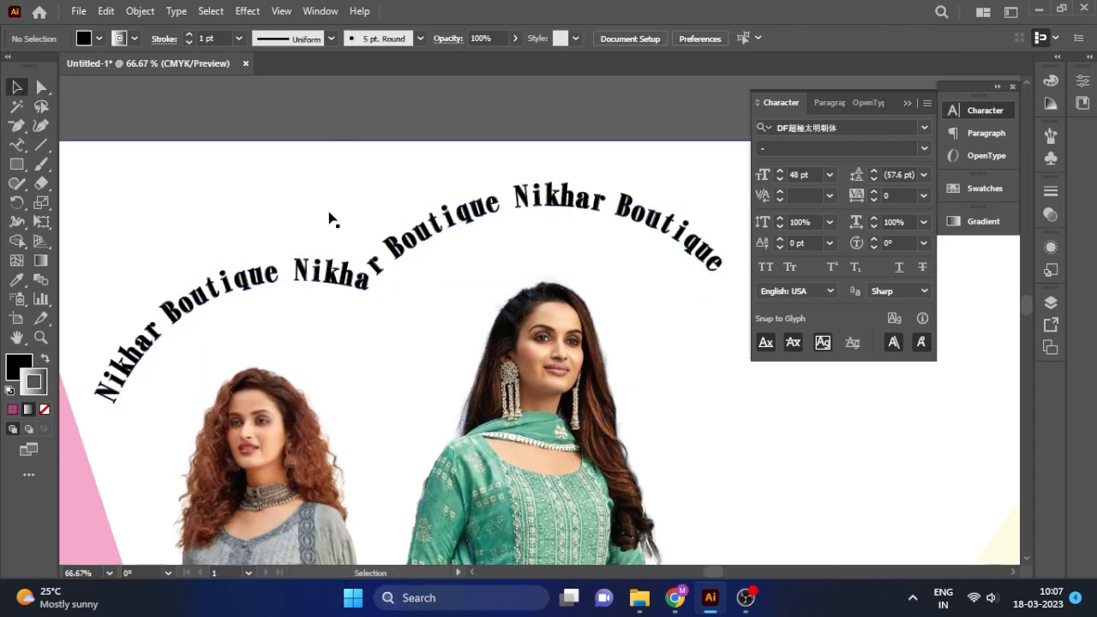
{"action": "scroll", "coordinate": [322, 192], "scroll_direction": "down", "scroll_amount": 2}
{"action": "left_click", "coordinate": [402, 207]}
{"action": "left_click", "coordinate": [417, 171]}
{"action": "left_click_drag", "start_coordinate": [373, 212], "coordinate": [379, 218]}
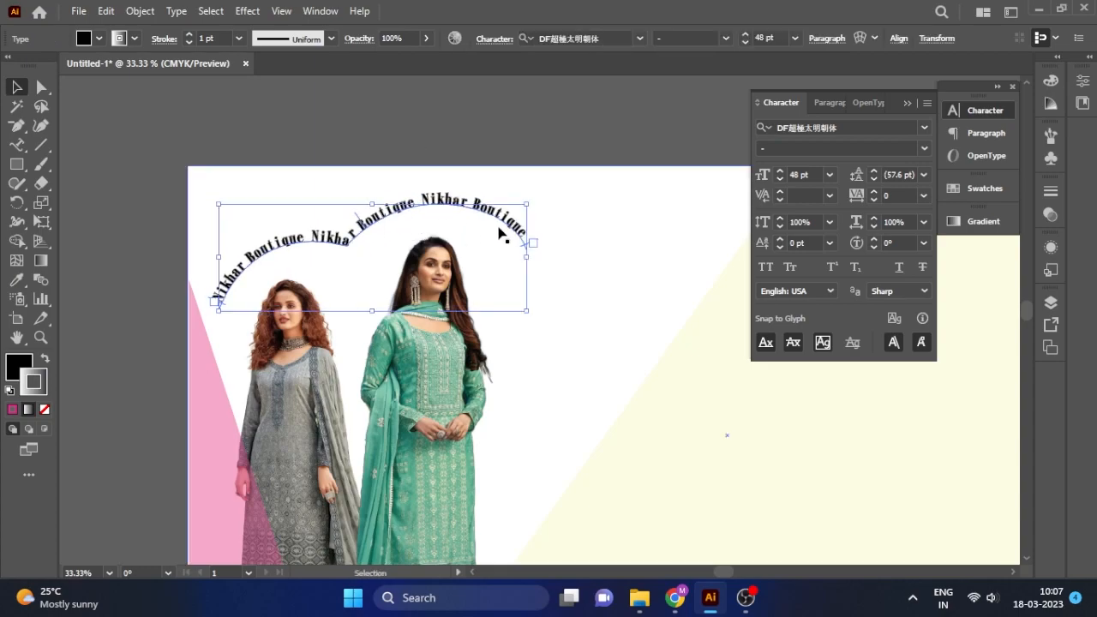
Colour the arched text dark brown #7A5F29.
{"action": "mouse_move", "coordinate": [525, 260]}
{"action": "left_mouse_down"}
{"action": "mouse_move", "coordinate": [503, 257]}
{"action": "mouse_move", "coordinate": [528, 262]}
{"action": "left_mouse_up"}
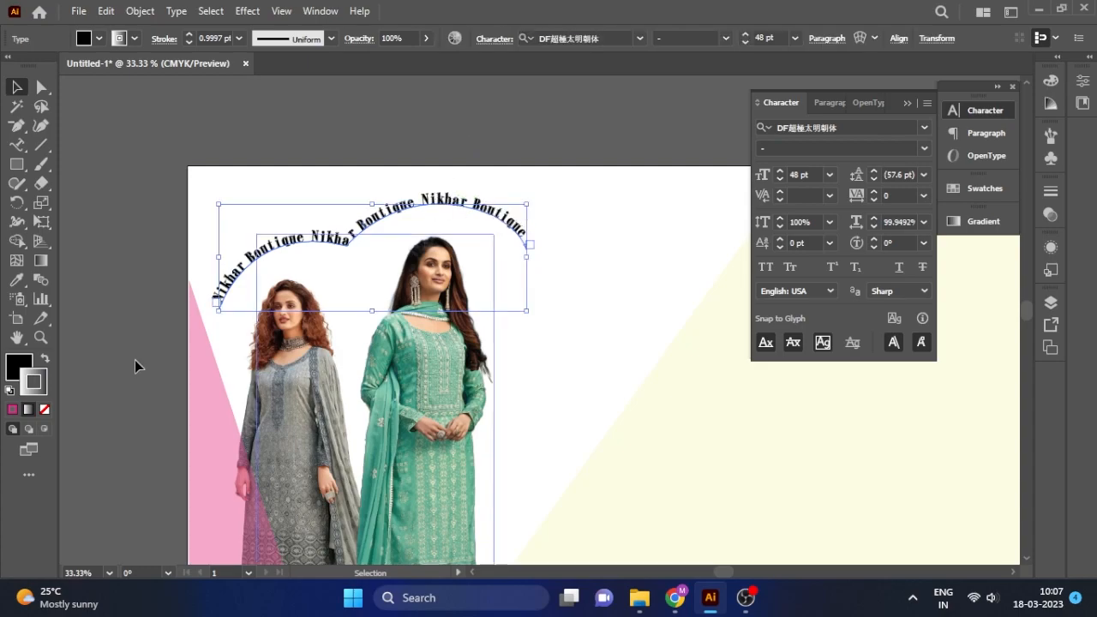
{"action": "double_click", "coordinate": [12, 368]}
{"action": "left_click_drag", "start_coordinate": [829, 358], "coordinate": [829, 362]}
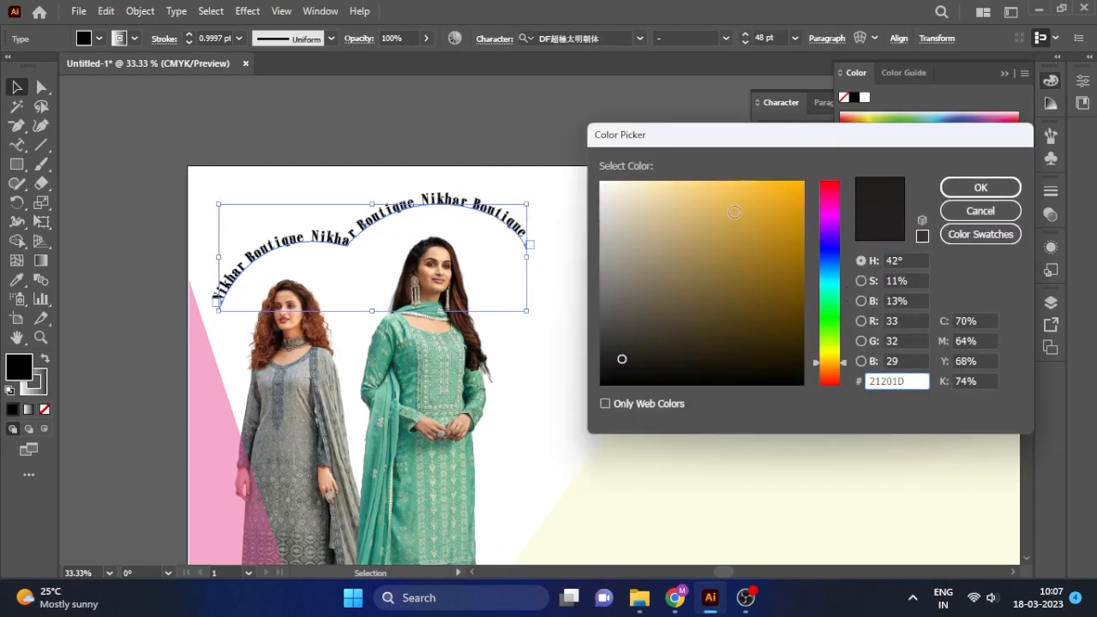
{"action": "left_click", "coordinate": [678, 265]}
{"action": "left_click", "coordinate": [980, 186]}
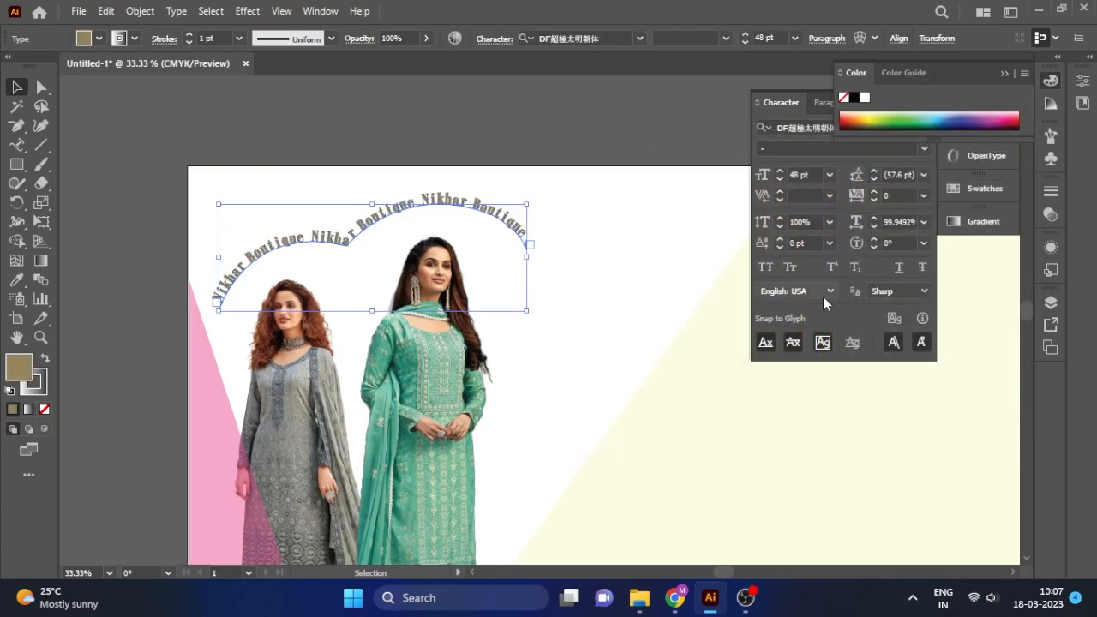
{"action": "double_click", "coordinate": [19, 367]}
{"action": "left_click", "coordinate": [735, 287]}
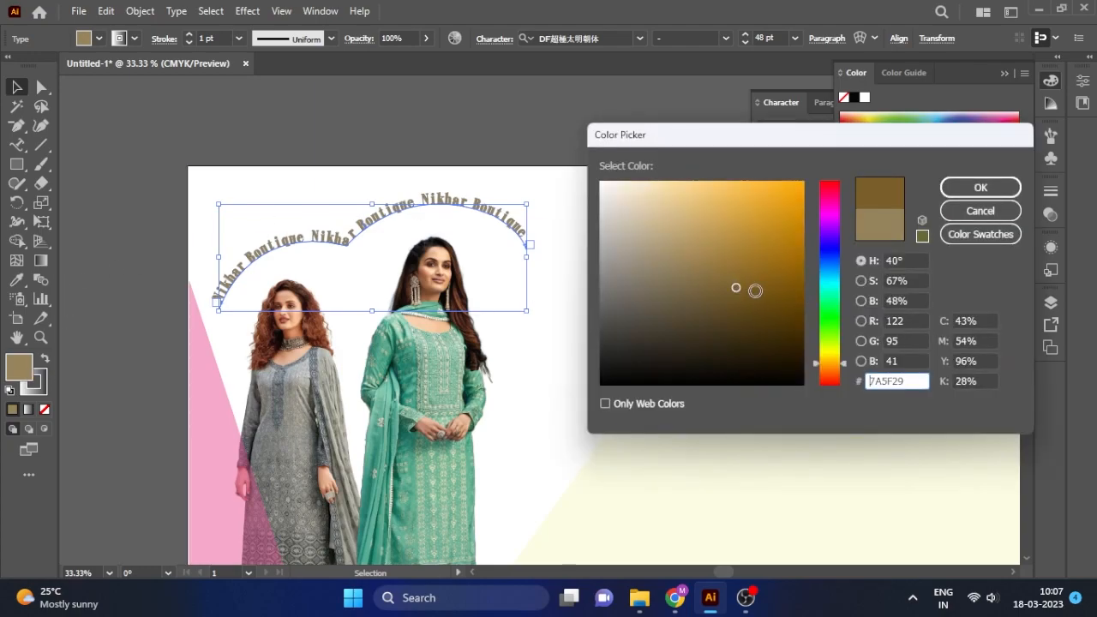
{"action": "left_click", "coordinate": [769, 291]}
{"action": "left_click", "coordinate": [980, 187]}
{"action": "left_click", "coordinate": [502, 162]}
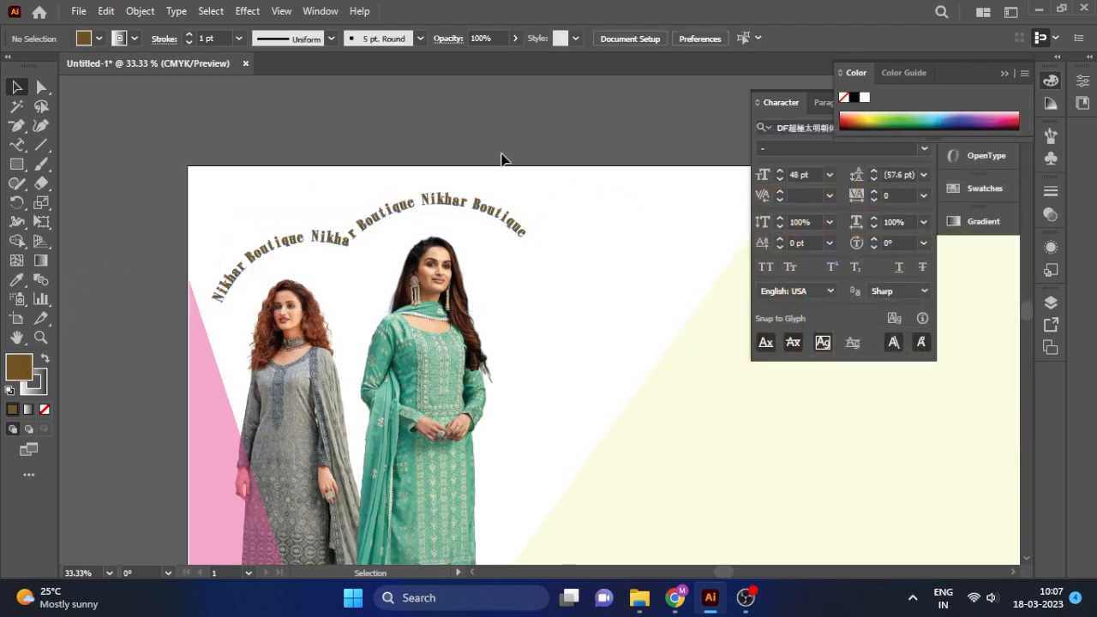
Delete the last 'Nikhar Boutique' repeat, leaving two along the arch.
{"action": "scroll", "coordinate": [286, 298], "scroll_direction": "down", "scroll_amount": 2}
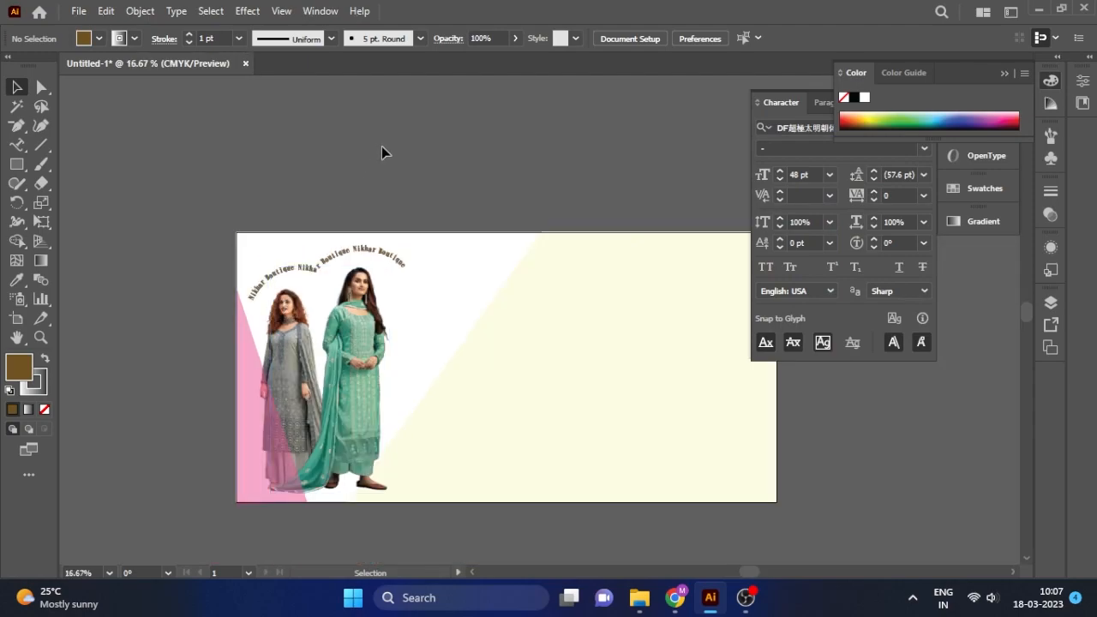
{"action": "double_click", "coordinate": [390, 249]}
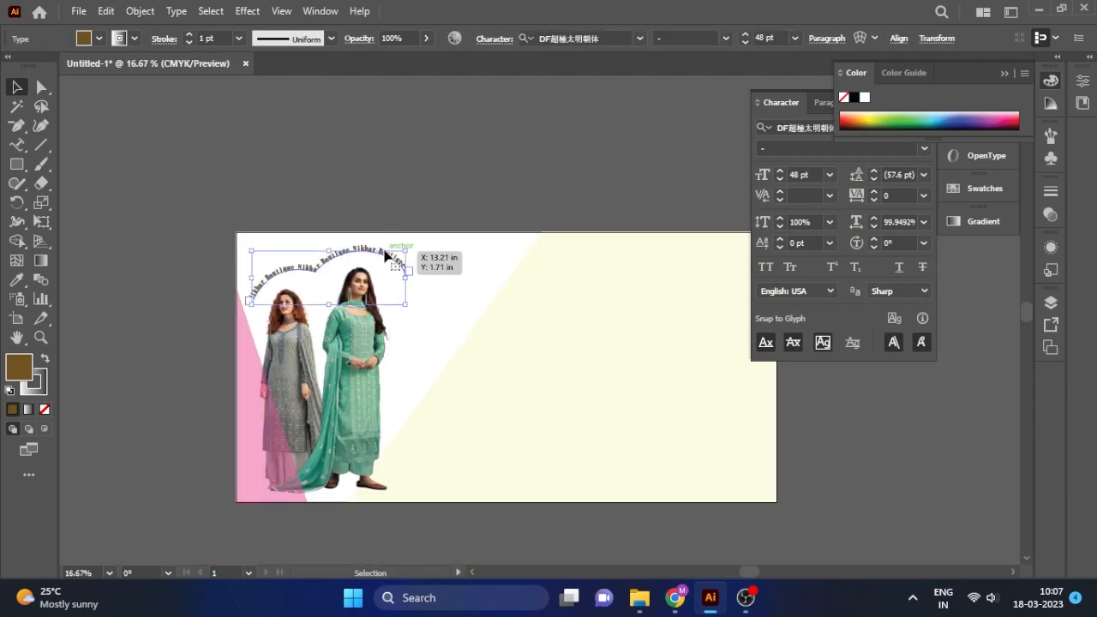
{"action": "scroll", "coordinate": [390, 248], "scroll_direction": "up", "scroll_amount": 2}
{"action": "left_click_drag", "start_coordinate": [323, 248], "coordinate": [463, 277]}
{"action": "key", "text": "BackSpace"}
{"action": "left_click", "coordinate": [16, 87]}
{"action": "scroll", "coordinate": [765, 38], "scroll_direction": "up", "scroll_amount": 19}
{"action": "scroll", "coordinate": [765, 38], "scroll_direction": "up", "scroll_amount": 3}
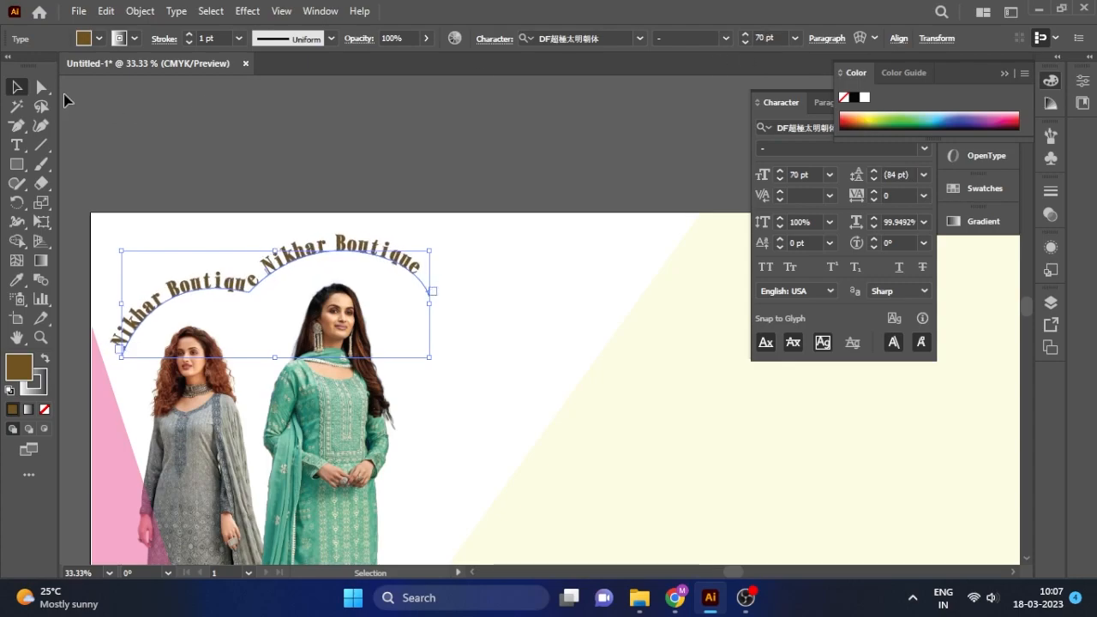
{"action": "left_click", "coordinate": [147, 126]}
{"action": "scroll", "coordinate": [283, 197], "scroll_direction": "down", "scroll_amount": 3}
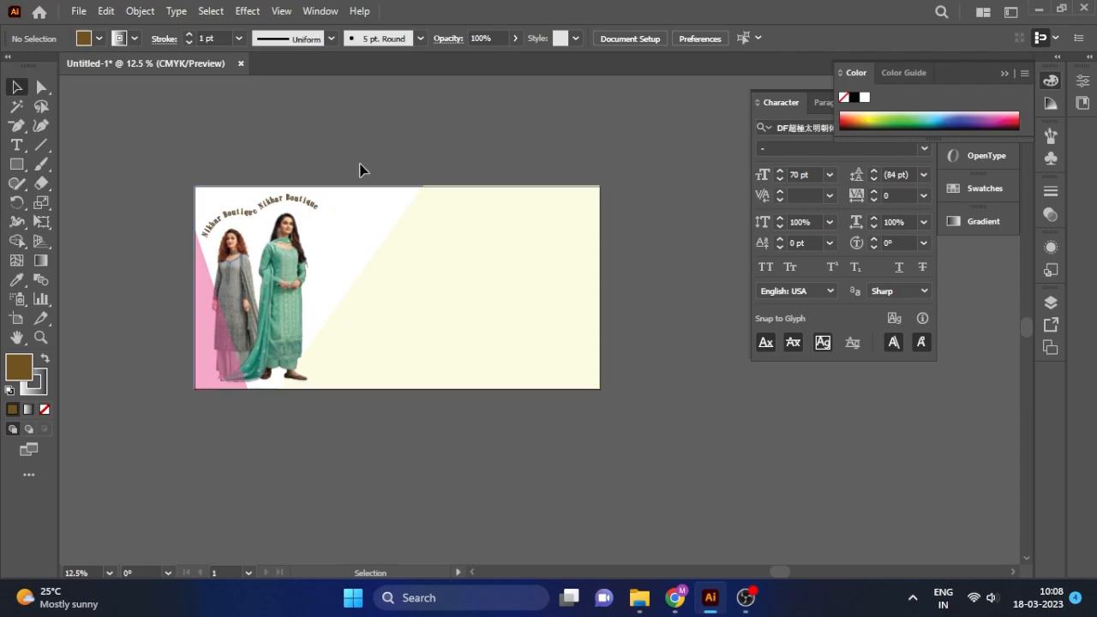
{"action": "left_click", "coordinate": [315, 204]}
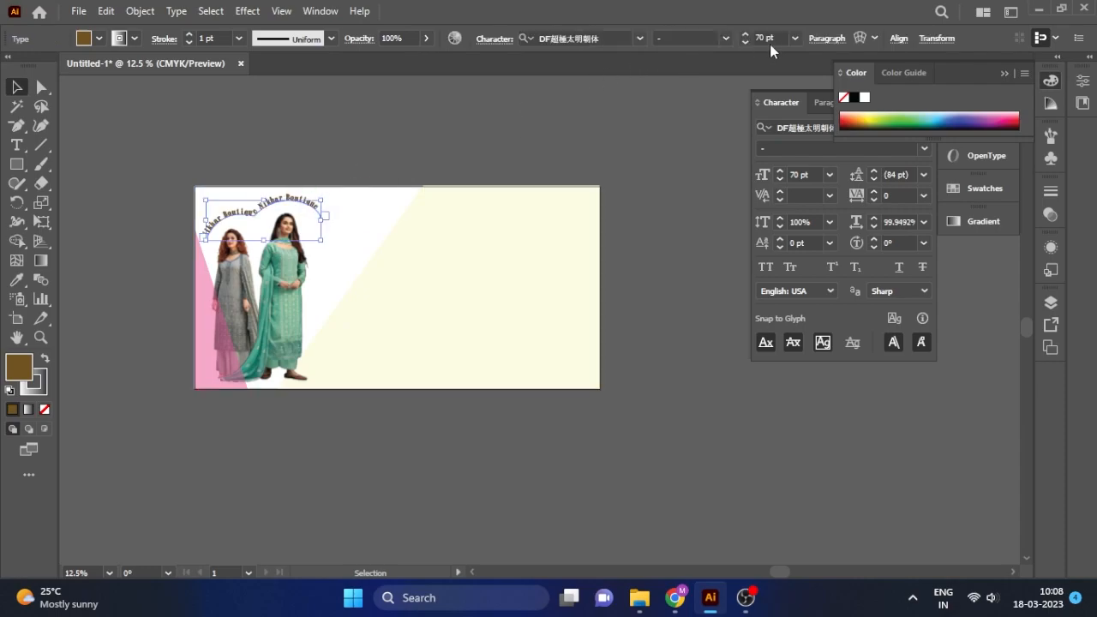
{"action": "scroll", "coordinate": [770, 39], "scroll_direction": "down", "scroll_amount": 2}
{"action": "left_click", "coordinate": [17, 85]}
{"action": "left_click", "coordinate": [218, 137]}
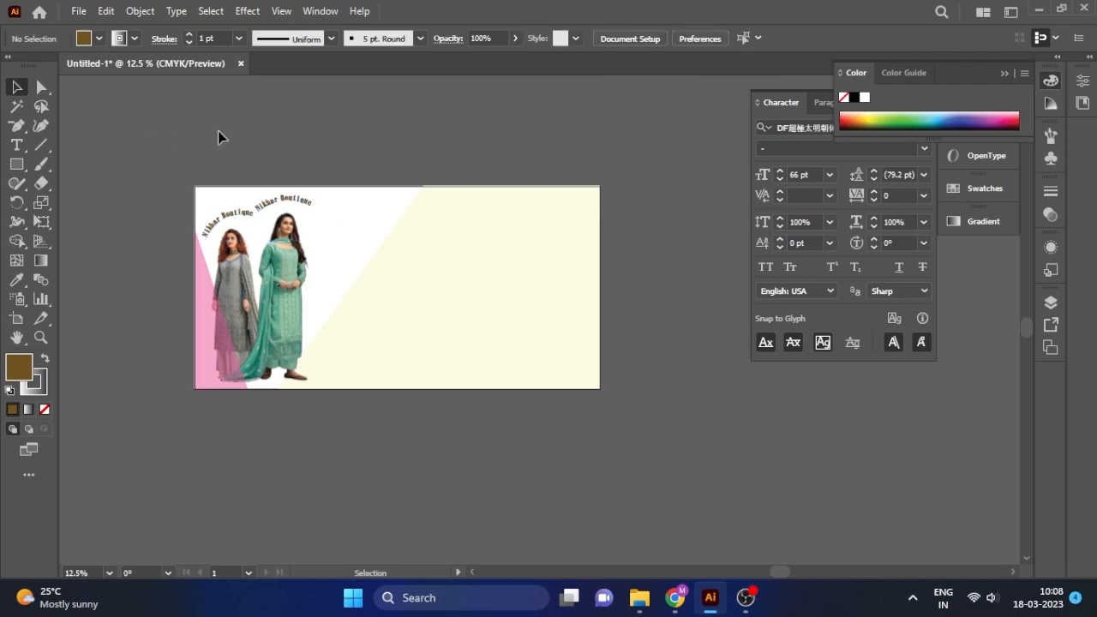
Place Lorem ipsum placeholder text on the cream panel, enlarge it, and set font Bandung Romance.
{"action": "left_click", "coordinate": [17, 145]}
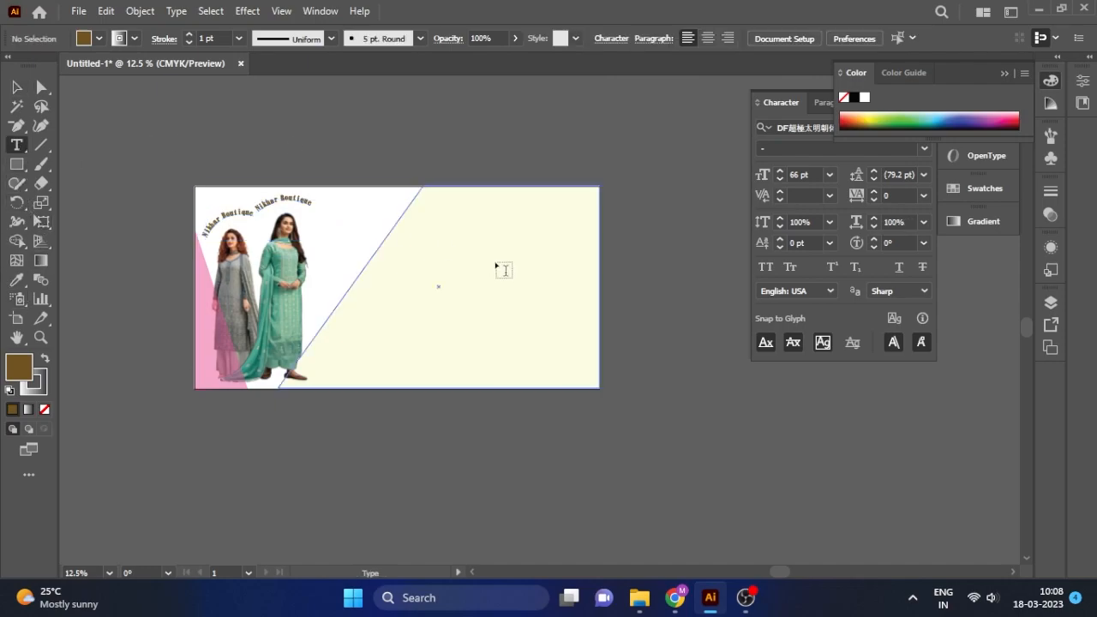
{"action": "left_click", "coordinate": [440, 247]}
{"action": "key", "text": "Escape"}
{"action": "left_click_drag", "start_coordinate": [483, 249], "coordinate": [545, 257]}
{"action": "left_click", "coordinate": [801, 96]}
{"action": "left_click", "coordinate": [1004, 74]}
{"action": "left_click", "coordinate": [861, 128]}
{"action": "type", "text": "Ban"}
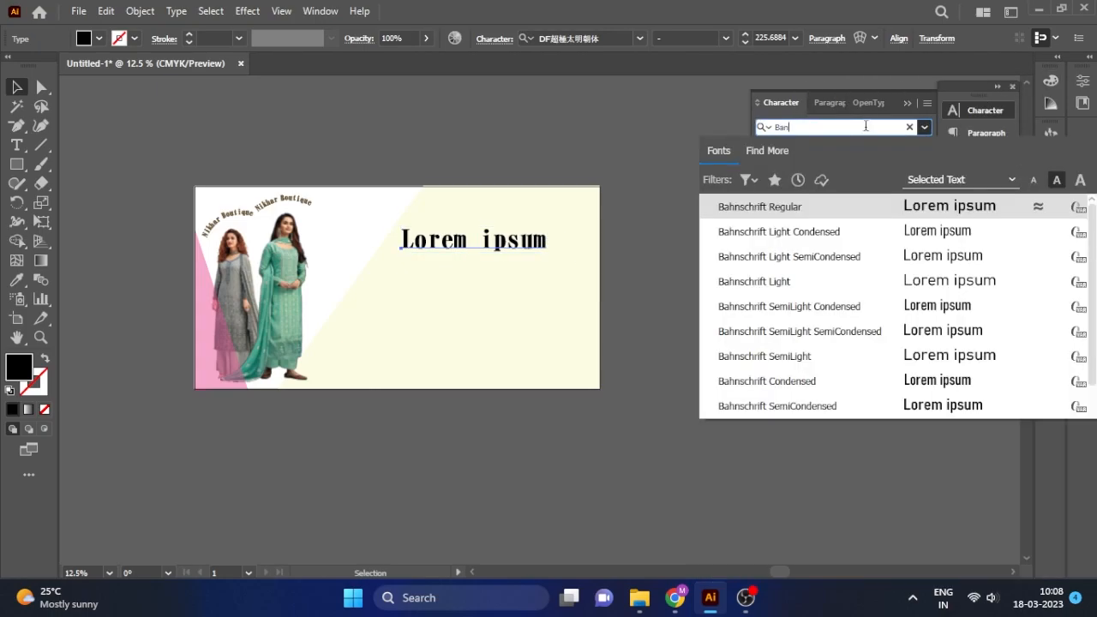
{"action": "left_click", "coordinate": [864, 196]}
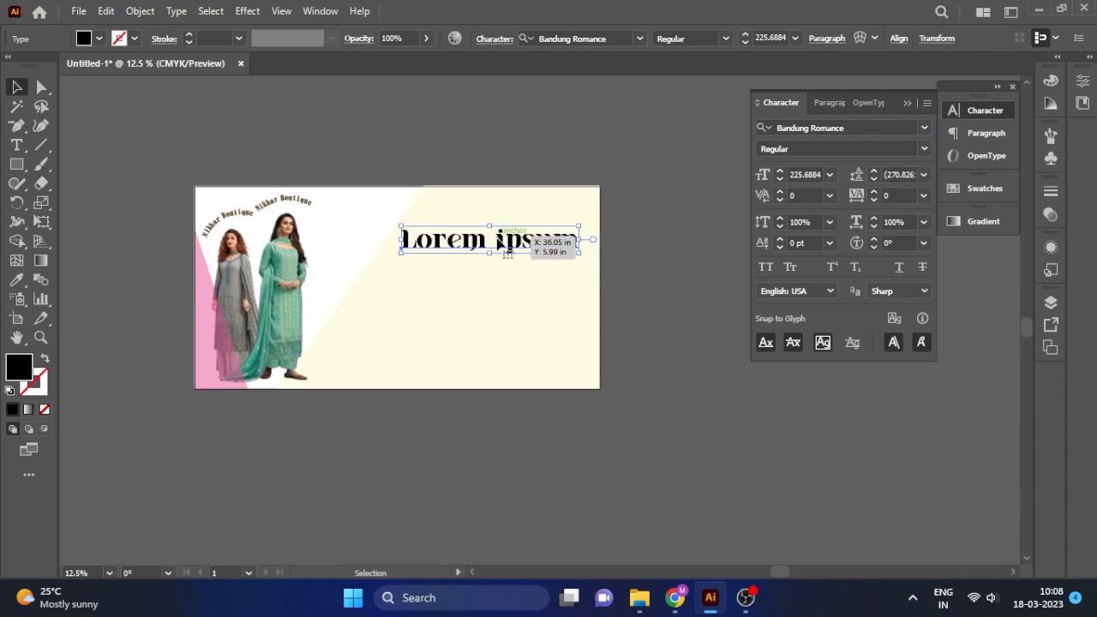
Select all the placeholder text and begin typing the 'Nikhar Boutique' headline.
{"action": "left_click", "coordinate": [16, 144]}
{"action": "left_click", "coordinate": [483, 244]}
{"action": "key", "text": "ctrl+a"}
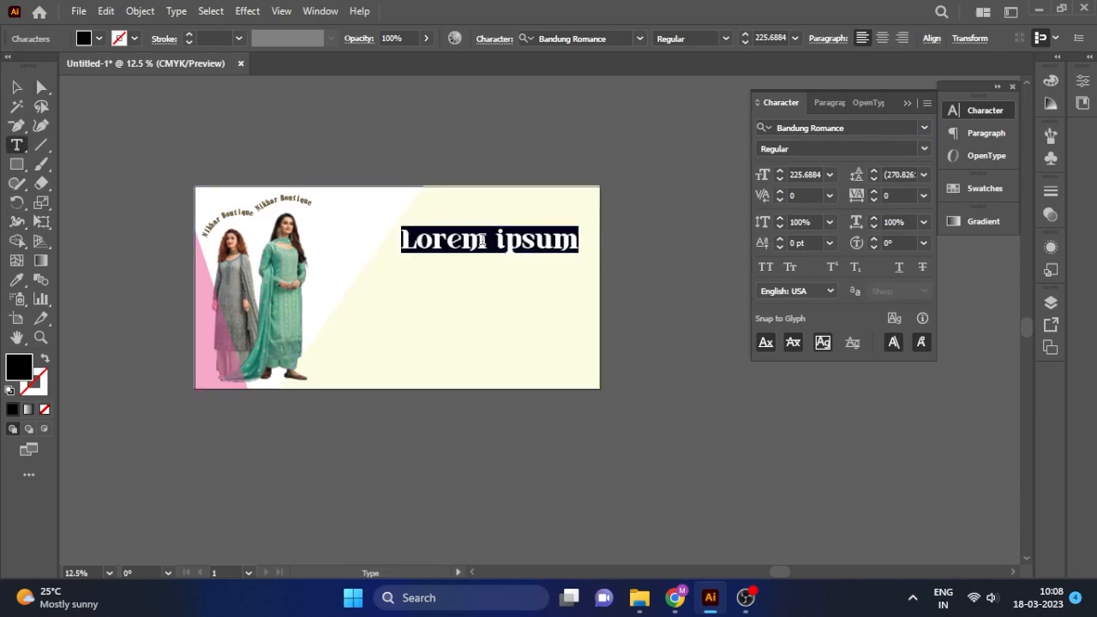
{"action": "type", "text": "Nikhar"}
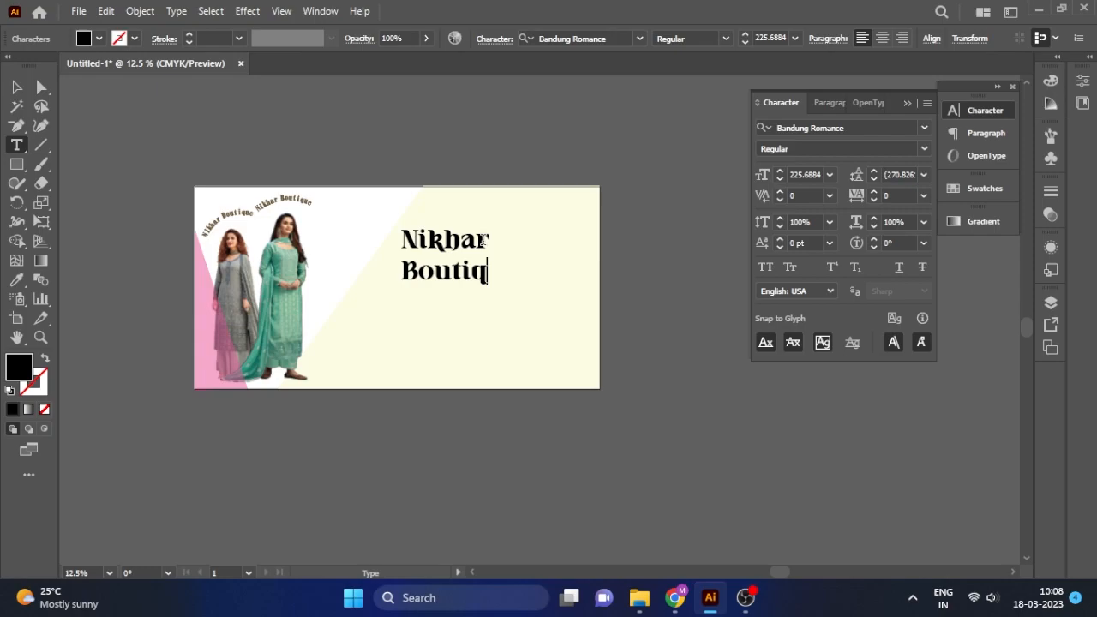
Enlarge the Nikhar Boutique headline, move it up-left, and try -5 tracking before resetting to 0.
{"action": "key", "text": "Escape"}
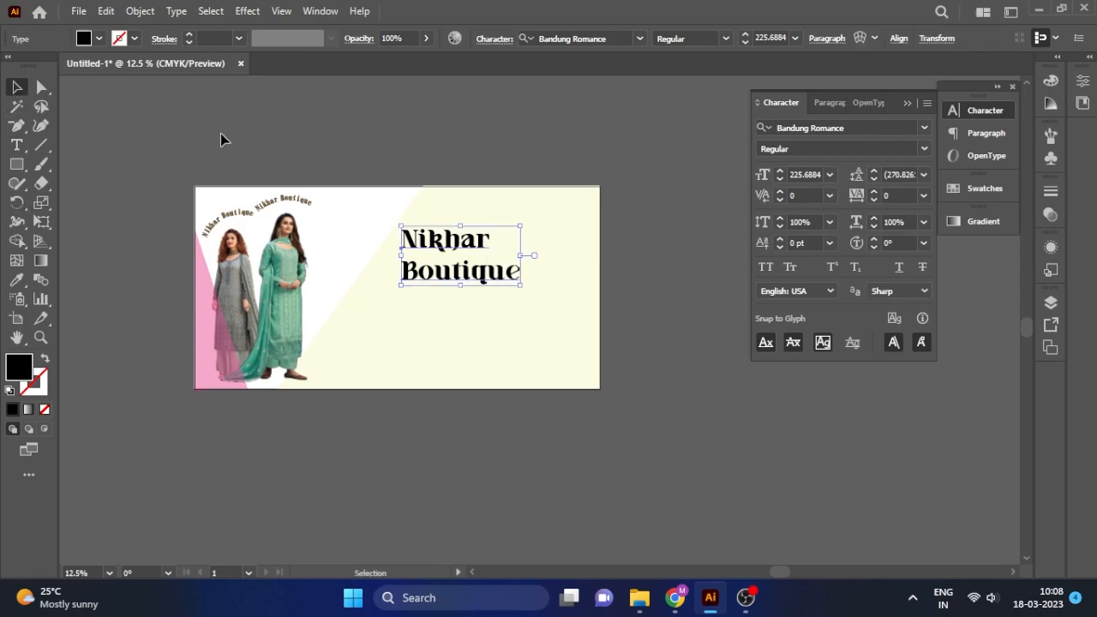
{"action": "left_click_drag", "start_coordinate": [521, 286], "coordinate": [678, 369]}
{"action": "left_click_drag", "start_coordinate": [616, 258], "coordinate": [577, 235]}
{"action": "left_click", "coordinate": [924, 196]}
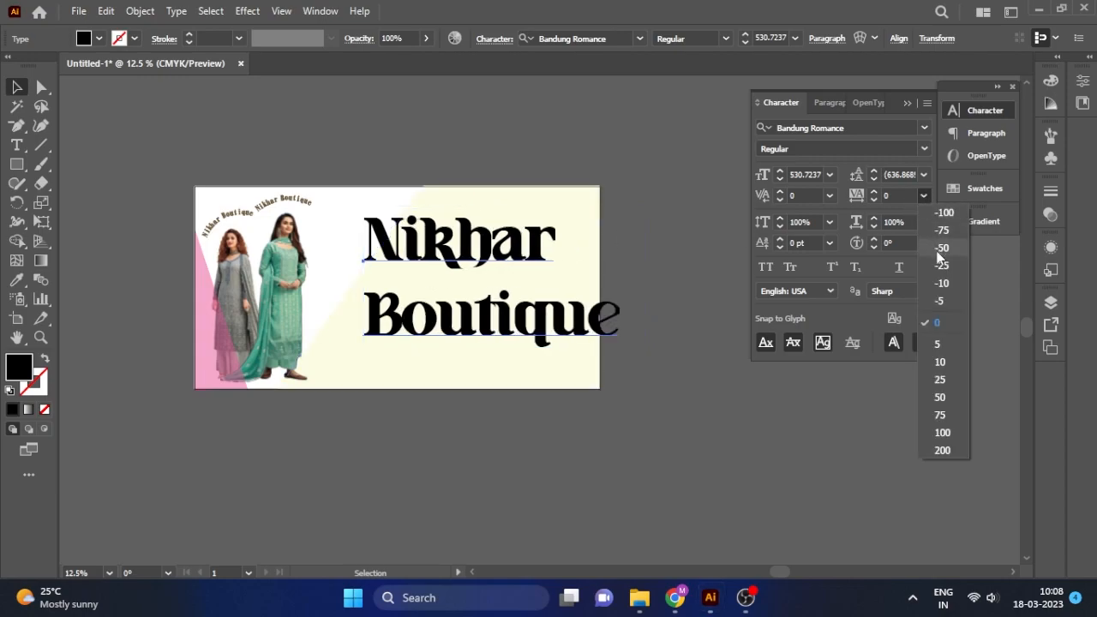
{"action": "left_click", "coordinate": [940, 301]}
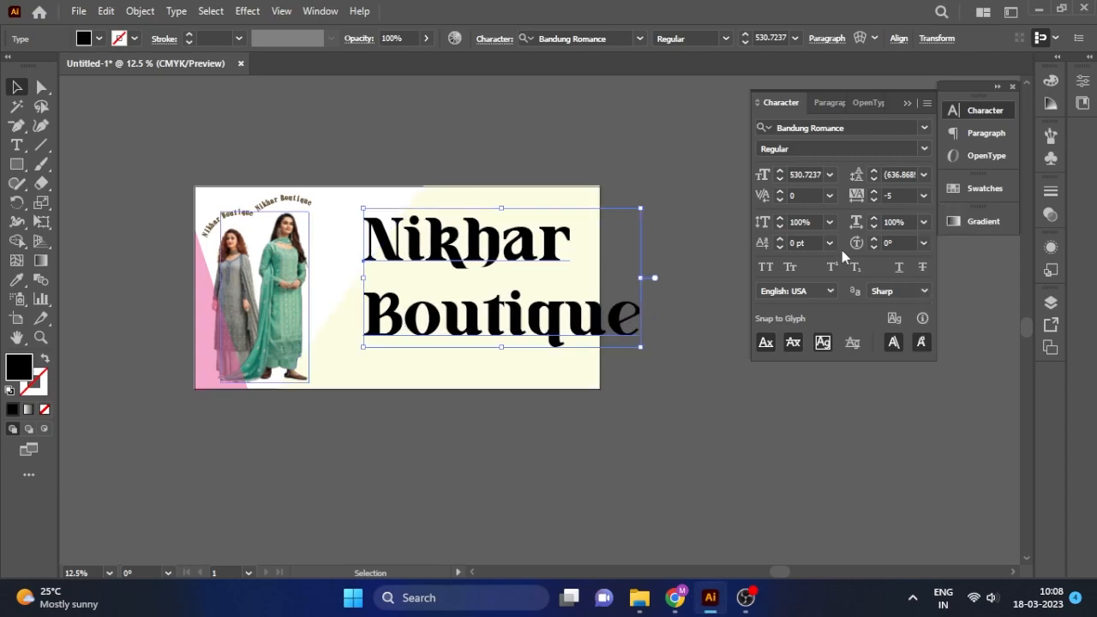
{"action": "left_click", "coordinate": [923, 197]}
{"action": "left_click", "coordinate": [943, 322]}
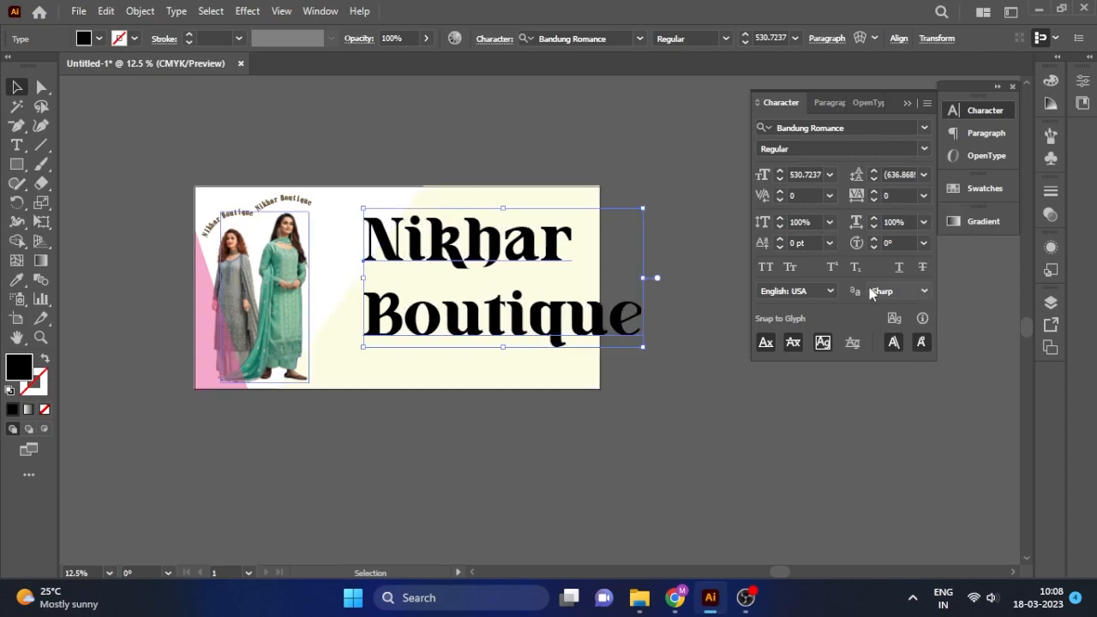
Leave the leading unchanged and right-align the headline's two lines.
{"action": "left_click", "coordinate": [925, 174]}
{"action": "left_click", "coordinate": [811, 472]}
{"action": "scroll", "coordinate": [895, 174], "scroll_direction": "down", "scroll_amount": 11}
{"action": "scroll", "coordinate": [894, 174], "scroll_direction": "down", "scroll_amount": 15}
{"action": "scroll", "coordinate": [894, 174], "scroll_direction": "down", "scroll_amount": 15}
{"action": "scroll", "coordinate": [895, 174], "scroll_direction": "down", "scroll_amount": 7}
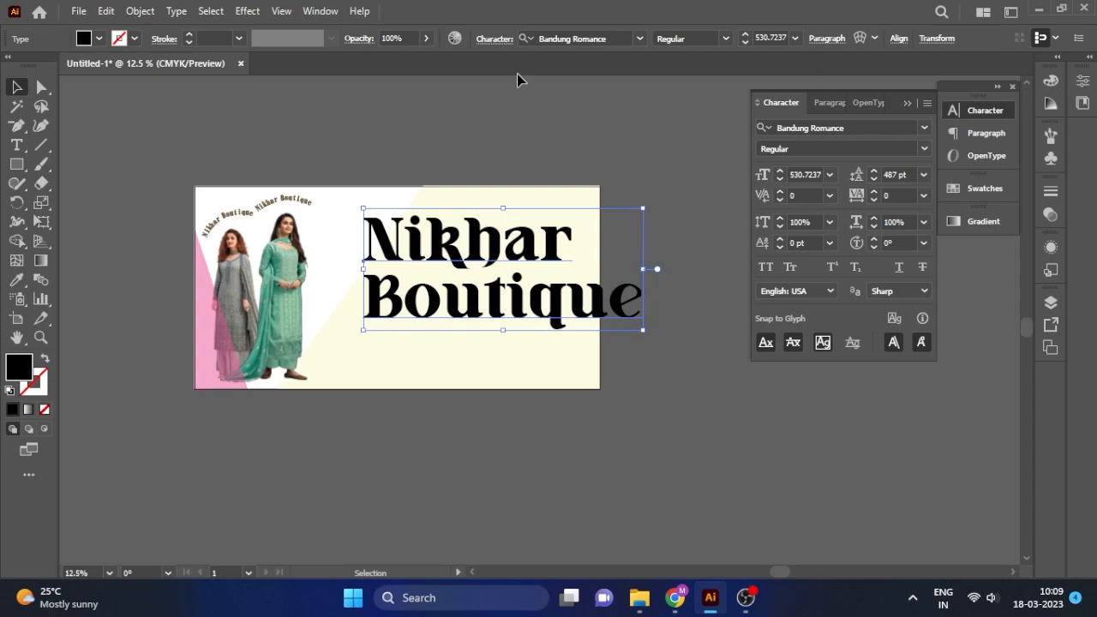
{"action": "left_click", "coordinate": [120, 128]}
{"action": "left_click", "coordinate": [495, 230]}
{"action": "left_click", "coordinate": [831, 40]}
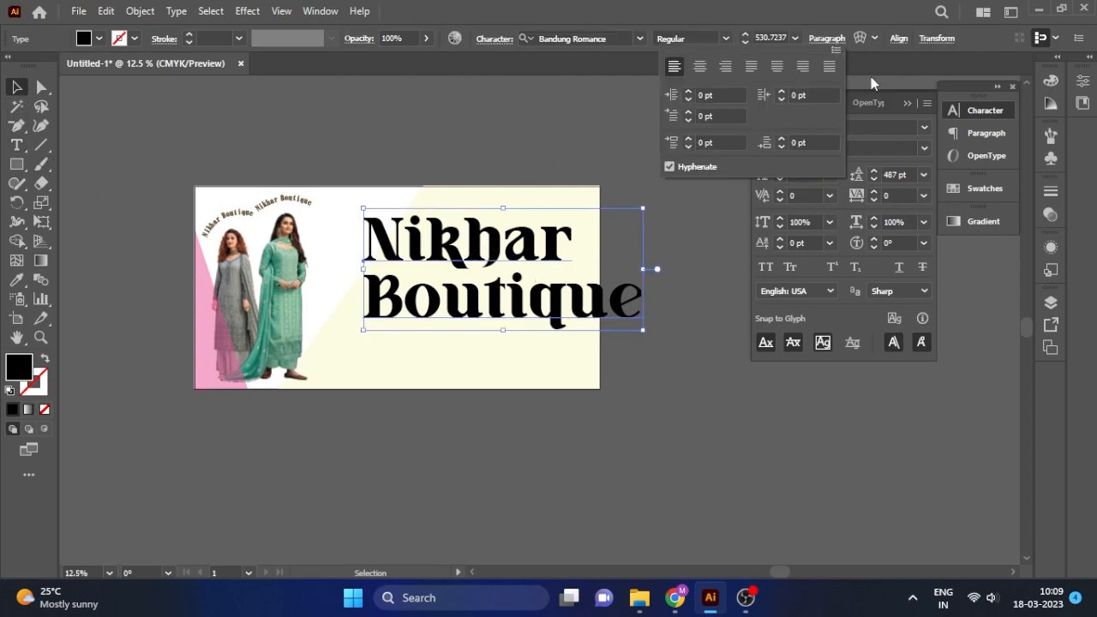
{"action": "left_click", "coordinate": [726, 68]}
{"action": "left_click", "coordinate": [519, 262]}
Resize and reposition the headline in the banner's upper right, at about 425 pt.
{"action": "left_click_drag", "start_coordinate": [171, 242], "coordinate": [397, 235]}
{"action": "left_click_drag", "start_coordinate": [311, 330], "coordinate": [364, 307]}
{"action": "left_click_drag", "start_coordinate": [506, 230], "coordinate": [481, 227]}
{"action": "left_click_drag", "start_coordinate": [330, 208], "coordinate": [374, 224]}
{"action": "left_click_drag", "start_coordinate": [487, 254], "coordinate": [482, 239]}
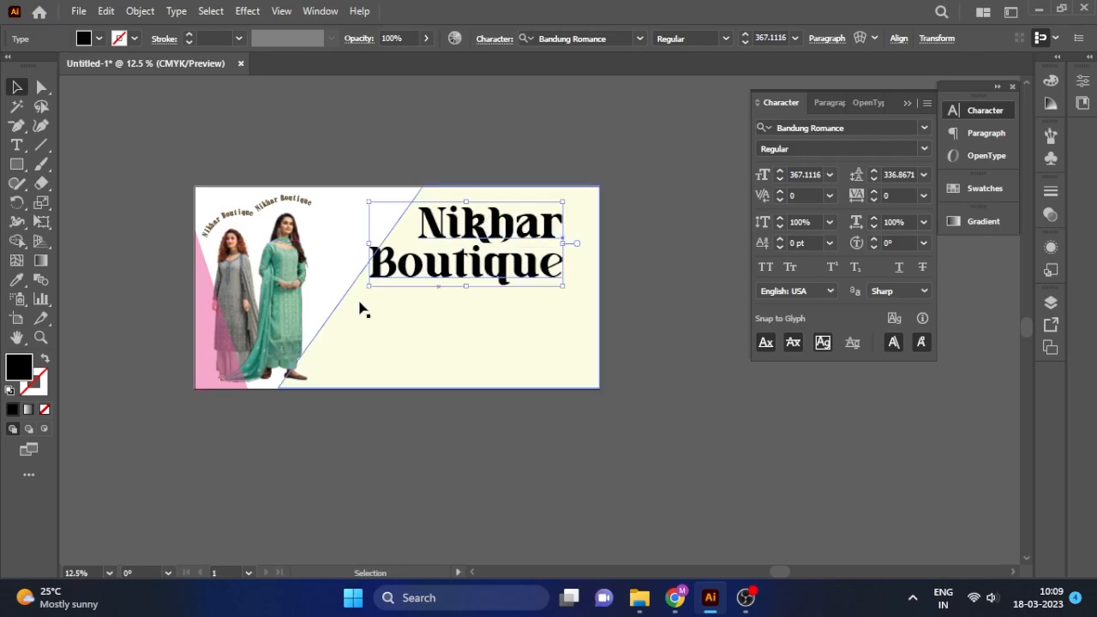
{"action": "left_click_drag", "start_coordinate": [367, 288], "coordinate": [338, 302]}
{"action": "left_click", "coordinate": [625, 301]}
{"action": "left_click", "coordinate": [504, 233]}
{"action": "left_click_drag", "start_coordinate": [504, 233], "coordinate": [507, 233]}
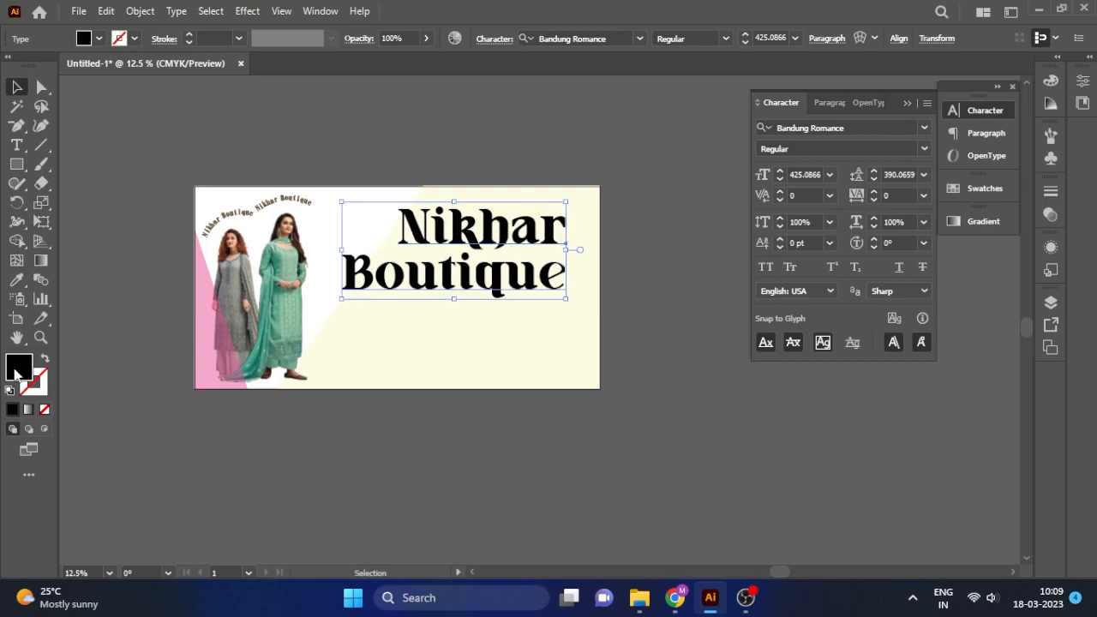
Fill the headline with bright pink (#FF0055) and nudge it into place.
{"action": "double_click", "coordinate": [18, 367]}
{"action": "left_click_drag", "start_coordinate": [791, 200], "coordinate": [845, 202]}
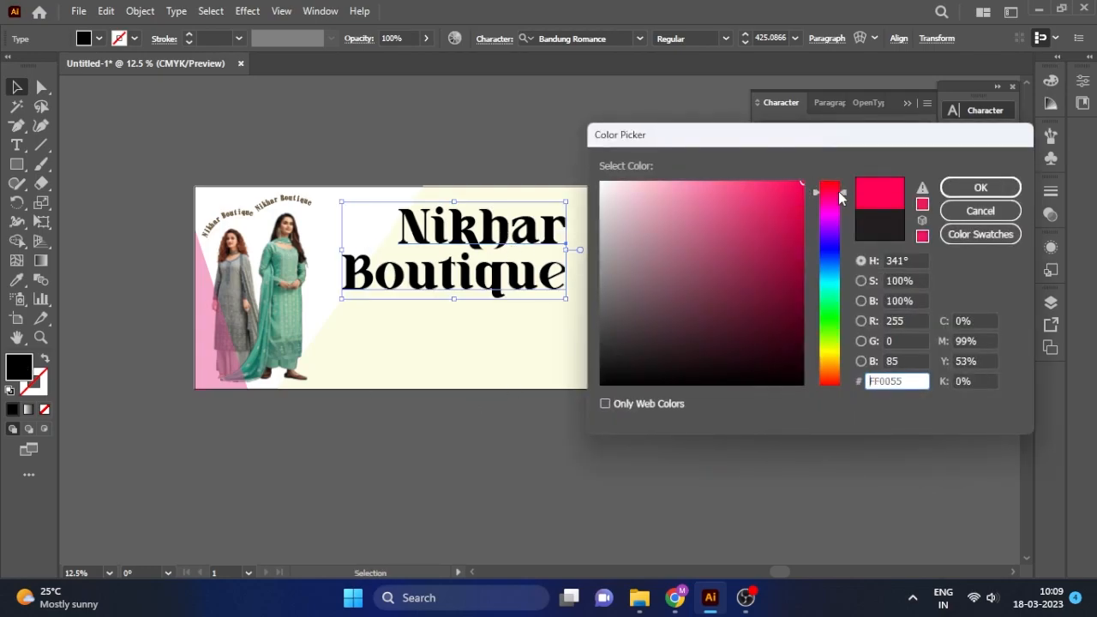
{"action": "left_click", "coordinate": [981, 186]}
{"action": "left_click", "coordinate": [529, 299]}
{"action": "left_click_drag", "start_coordinate": [529, 296], "coordinate": [529, 281]}
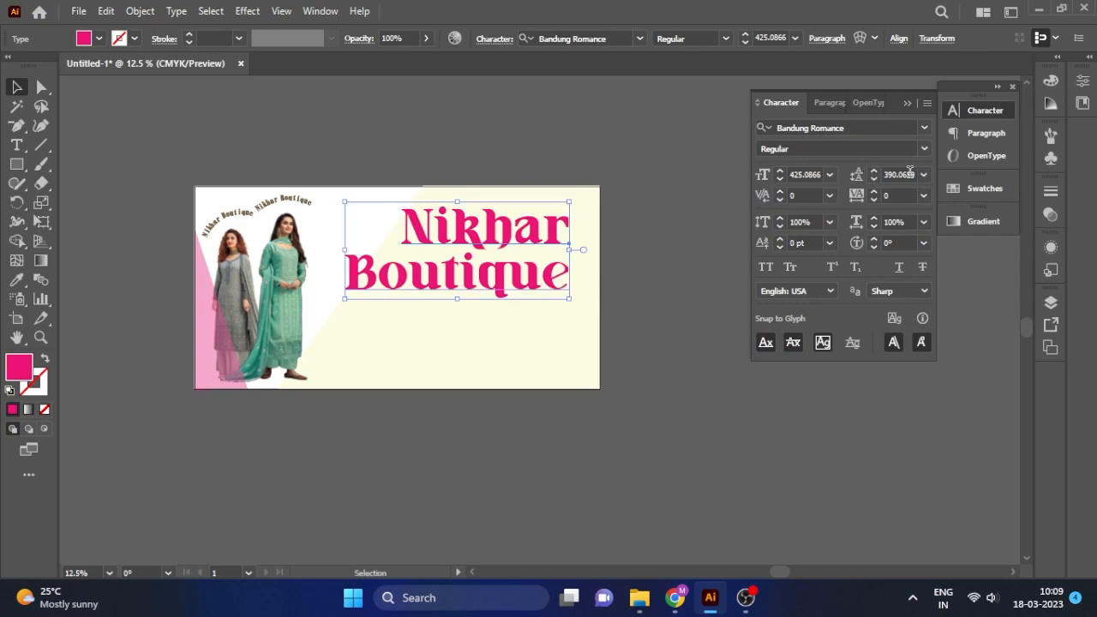
Place a duplicate of the pink headline directly below it.
{"action": "scroll", "coordinate": [904, 177], "scroll_direction": "down", "scroll_amount": 20}
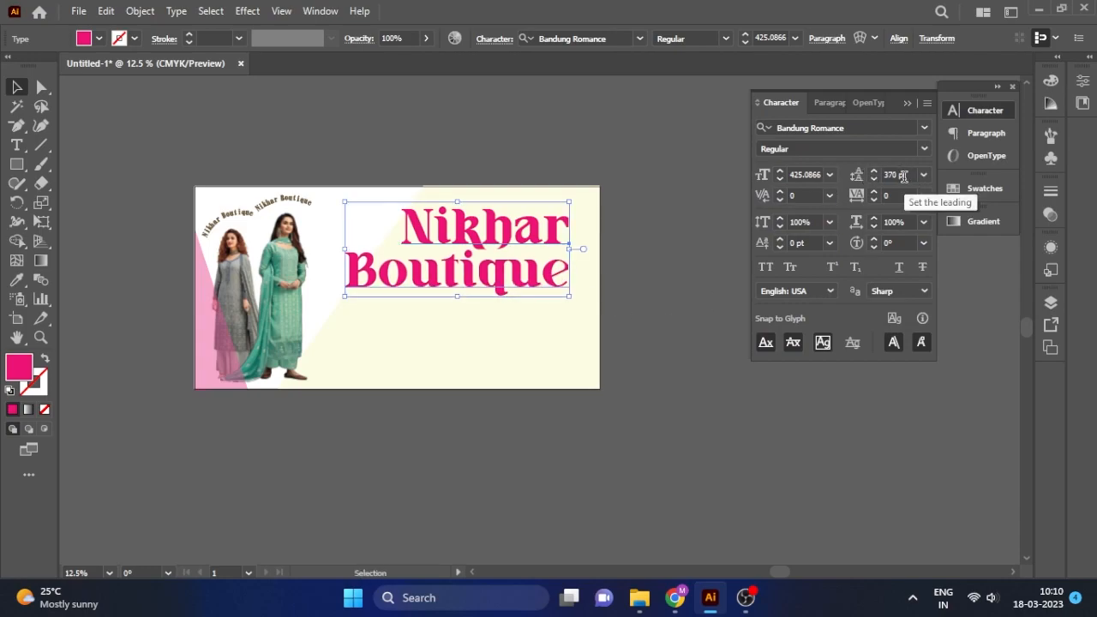
{"action": "scroll", "coordinate": [904, 177], "scroll_direction": "down", "scroll_amount": 2}
{"action": "left_click", "coordinate": [725, 230]}
{"action": "left_click_drag", "start_coordinate": [492, 283], "coordinate": [491, 373]}
{"action": "left_click", "coordinate": [16, 145]}
Replace the copied headline's text with 'Find Your Style'.
{"action": "left_click", "coordinate": [455, 374]}
{"action": "key", "text": "ctrl+a"}
{"action": "type", "text": "Find "}
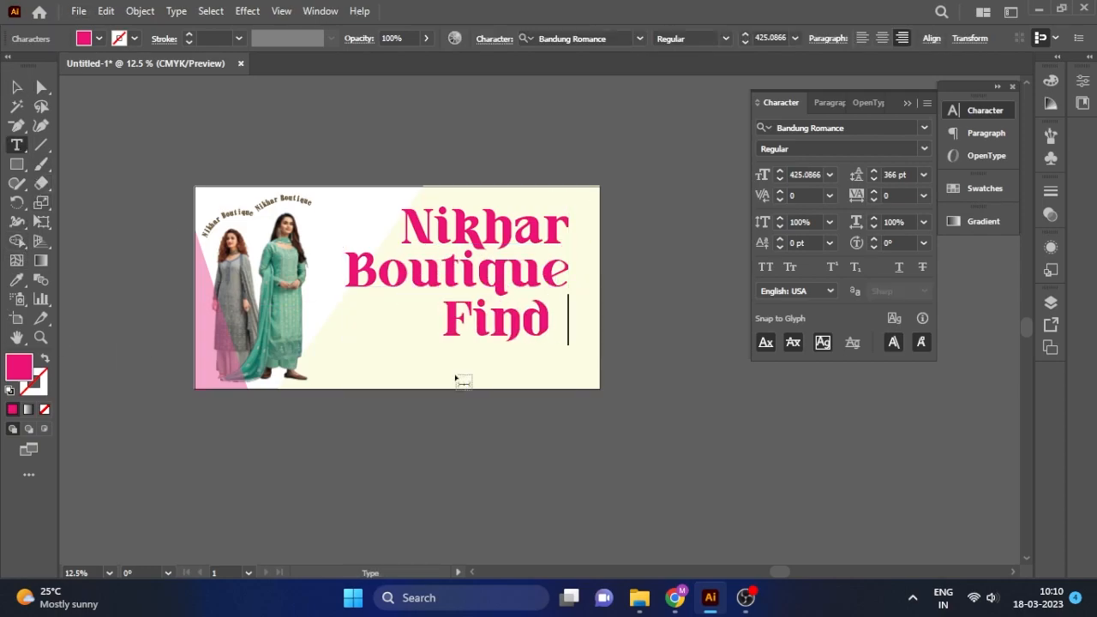
{"action": "type", "text": "Your Sty"}
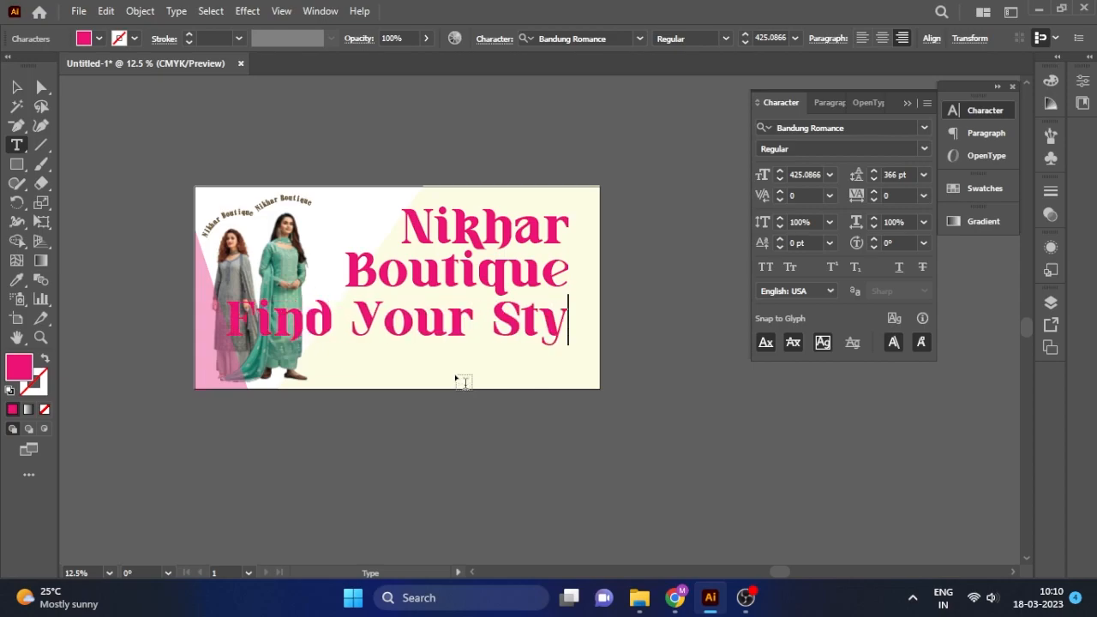
{"action": "type", "text": "le"}
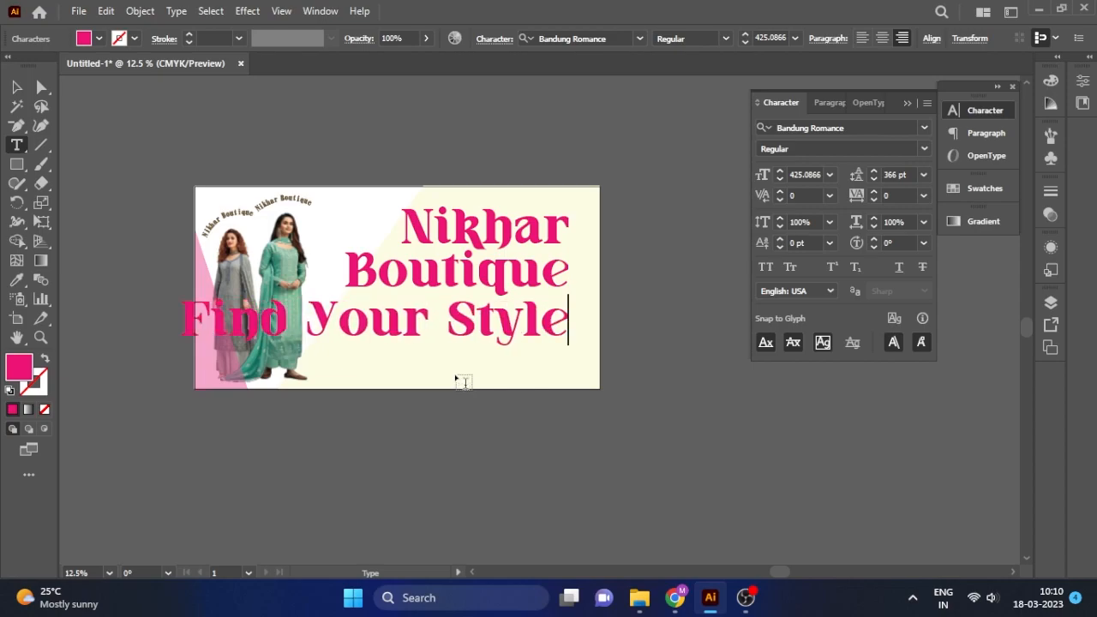
Set the tagline in Natalia Signature and shrink it to about 187 pt under 'Boutique'.
{"action": "left_click", "coordinate": [624, 38]}
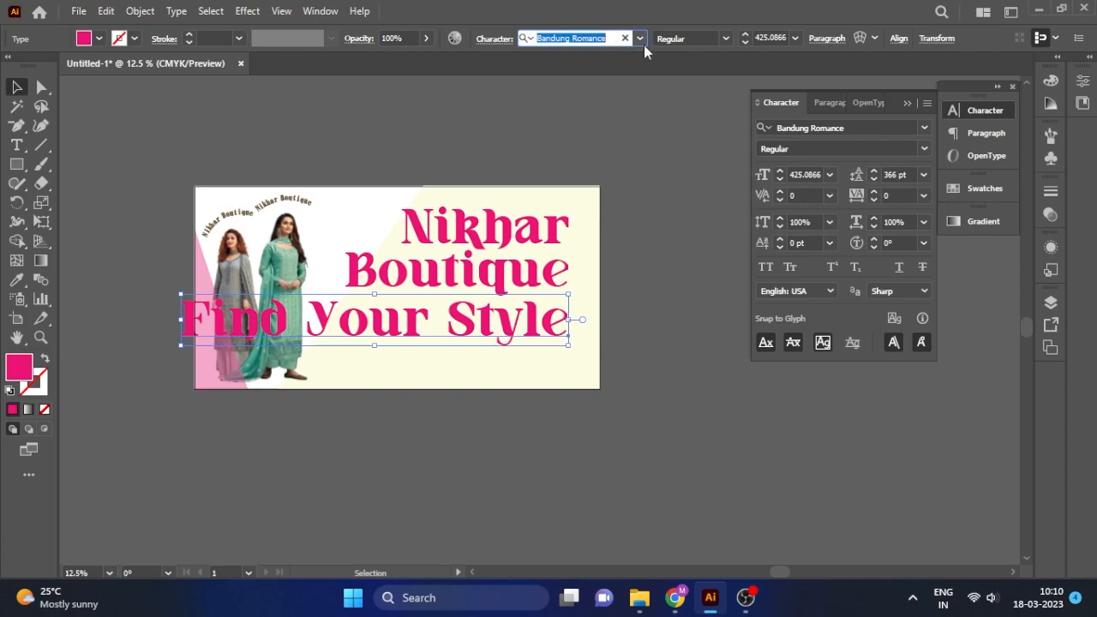
{"action": "type", "text": "na"}
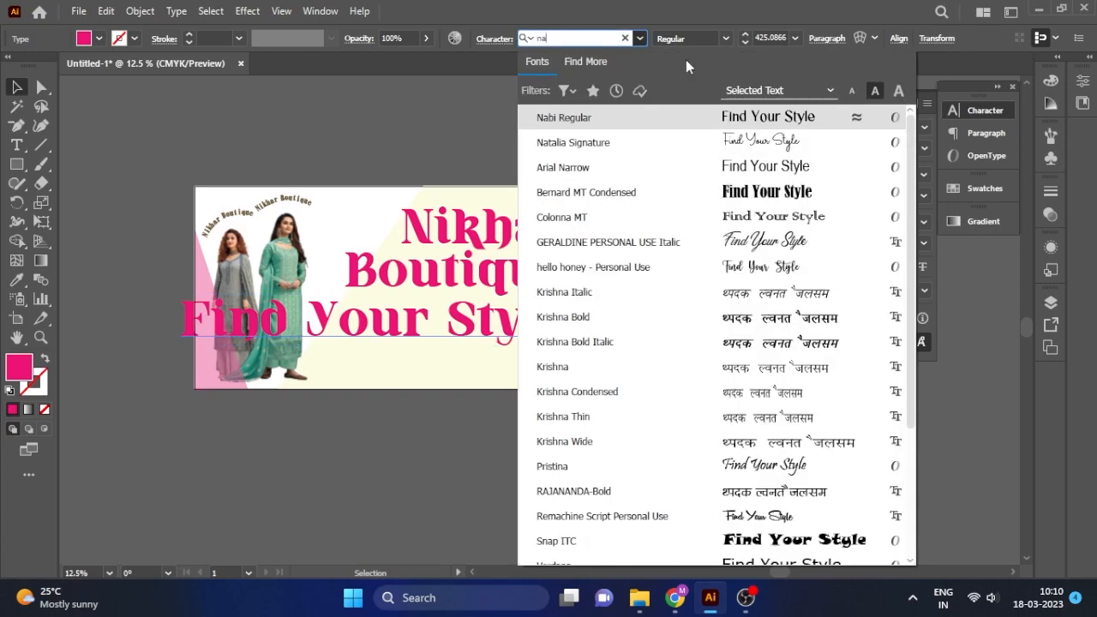
{"action": "key", "text": "Down"}
{"action": "key", "text": "Return"}
{"action": "left_click_drag", "start_coordinate": [568, 294], "coordinate": [516, 306]}
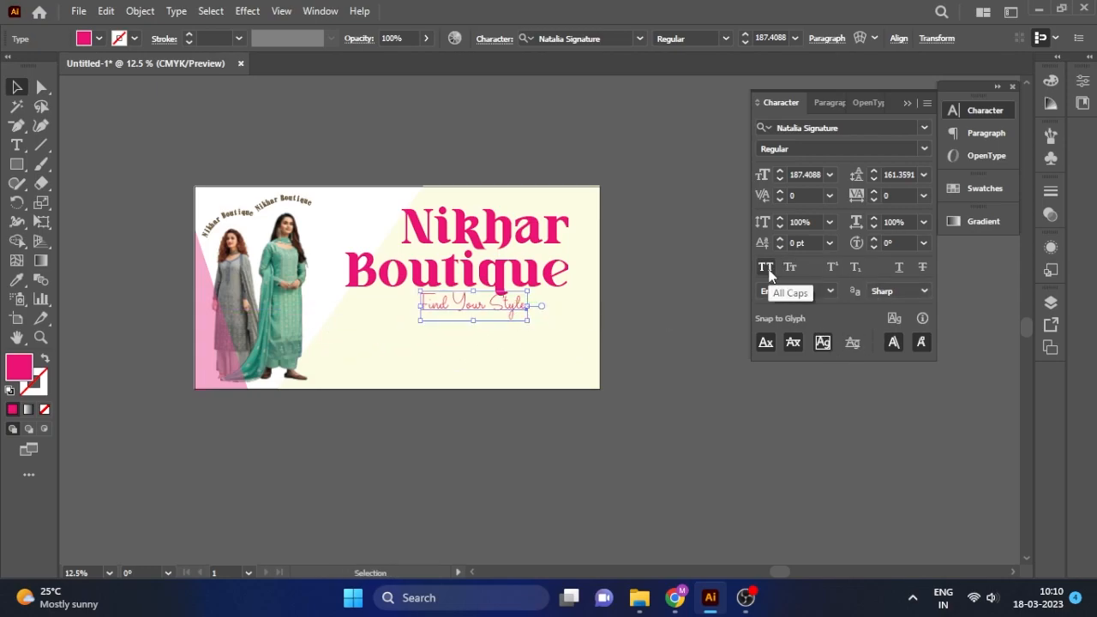
Shrink the tagline, move it up-right, and convert it to outlines.
{"action": "left_click", "coordinate": [924, 149]}
{"action": "left_click", "coordinate": [924, 149]}
{"action": "scroll", "coordinate": [511, 334], "scroll_direction": "up", "scroll_amount": 3}
{"action": "left_click_drag", "start_coordinate": [551, 226], "coordinate": [436, 259]}
{"action": "left_click_drag", "start_coordinate": [406, 294], "coordinate": [466, 272]}
{"action": "right_click", "coordinate": [466, 272]}
{"action": "left_click", "coordinate": [514, 350]}
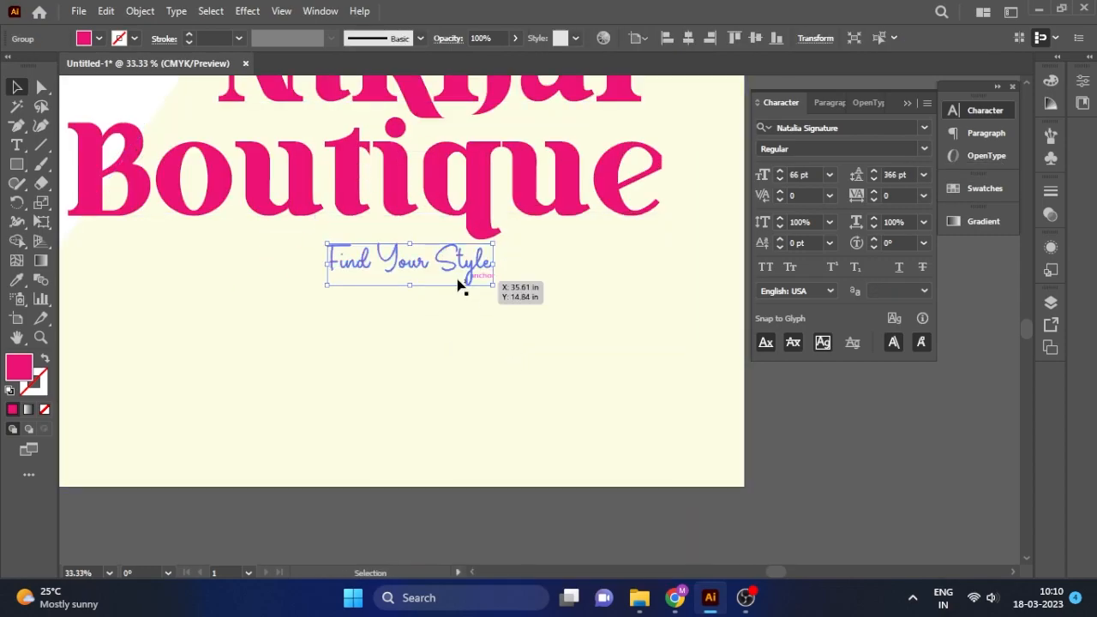
Sample the pink headline's appearance to give the tagline a pink outline.
{"action": "left_click", "coordinate": [807, 480]}
{"action": "left_click", "coordinate": [472, 274]}
{"action": "scroll", "coordinate": [472, 274], "scroll_direction": "up", "scroll_amount": 1}
{"action": "left_click", "coordinate": [43, 385]}
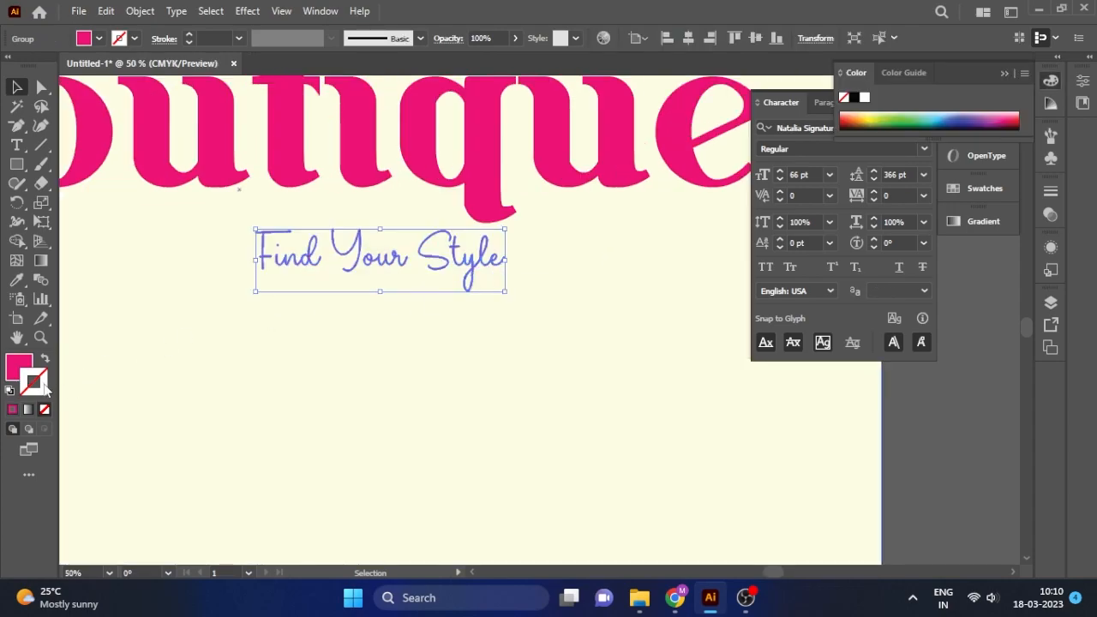
{"action": "key", "text": "i"}
{"action": "left_click", "coordinate": [360, 178]}
{"action": "left_click", "coordinate": [12, 409]}
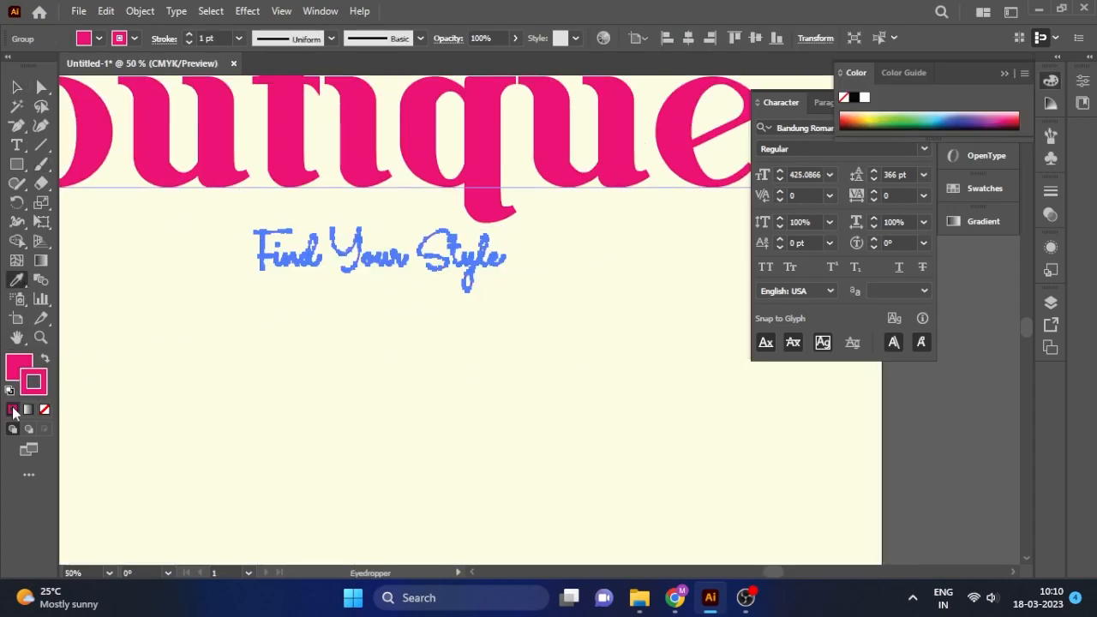
{"action": "left_click", "coordinate": [16, 87]}
Give the tagline a 2 pt stroke aligned to the outside.
{"action": "left_click", "coordinate": [883, 412]}
{"action": "left_click", "coordinate": [460, 274]}
{"action": "left_click", "coordinate": [163, 39]}
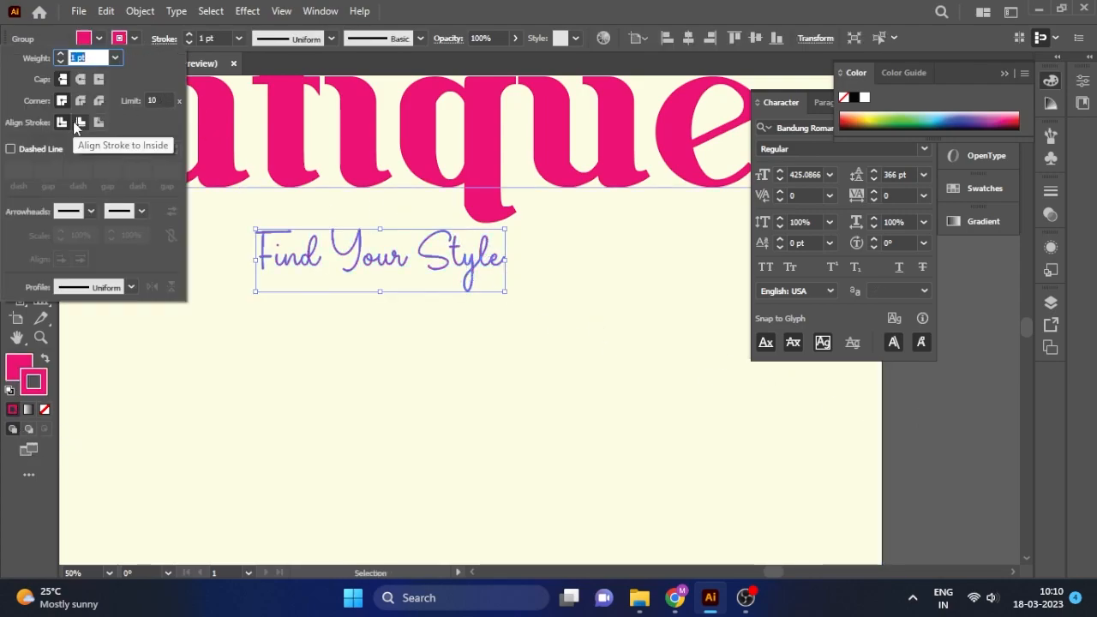
{"action": "left_click", "coordinate": [99, 121]}
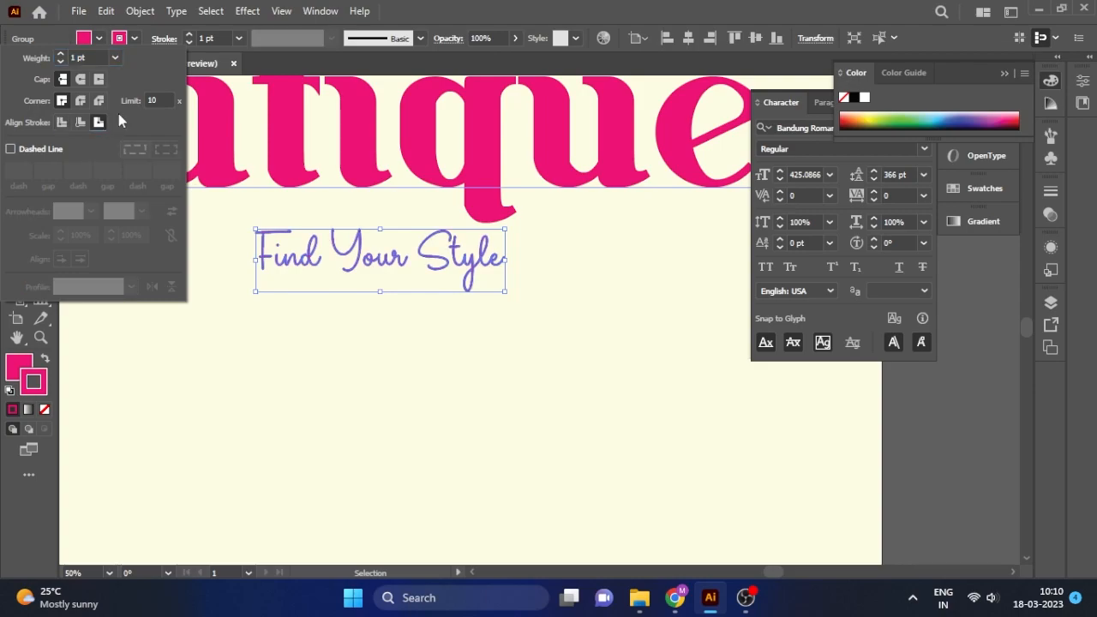
{"action": "left_click", "coordinate": [221, 35]}
{"action": "scroll", "coordinate": [218, 37], "scroll_direction": "up", "scroll_amount": 1}
Make the tagline's stroke and fill both black.
{"action": "left_click", "coordinate": [952, 456]}
{"action": "left_click", "coordinate": [441, 262]}
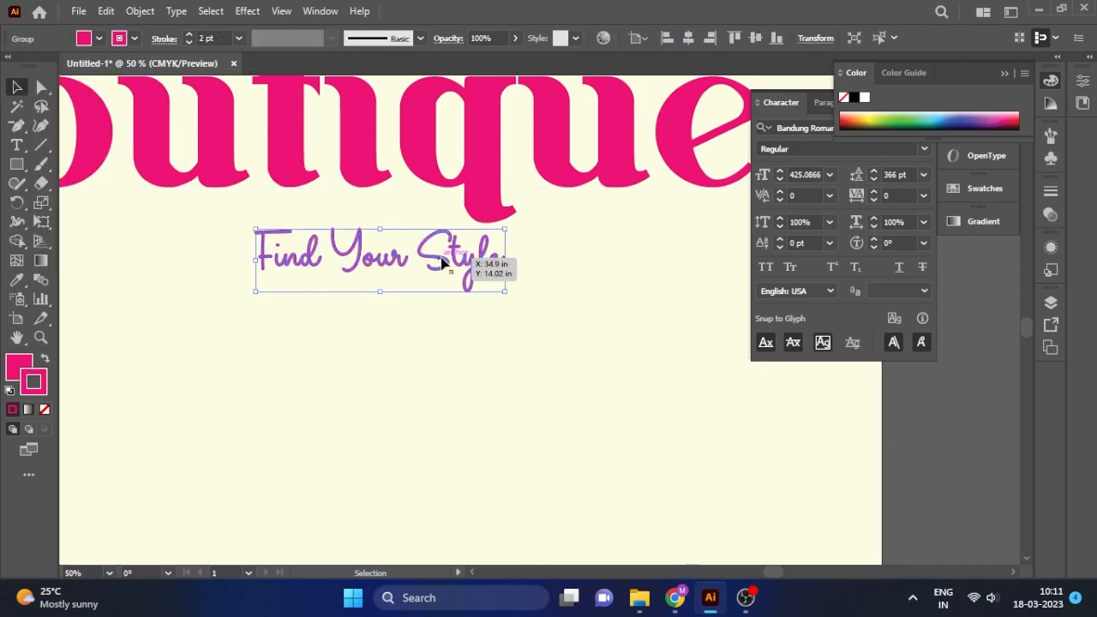
{"action": "double_click", "coordinate": [36, 386]}
{"action": "mouse_move", "coordinate": [640, 366]}
{"action": "left_mouse_down"}
{"action": "mouse_move", "coordinate": [596, 385]}
{"action": "mouse_move", "coordinate": [595, 401]}
{"action": "left_mouse_up"}
{"action": "left_click", "coordinate": [973, 188]}
{"action": "double_click", "coordinate": [26, 365]}
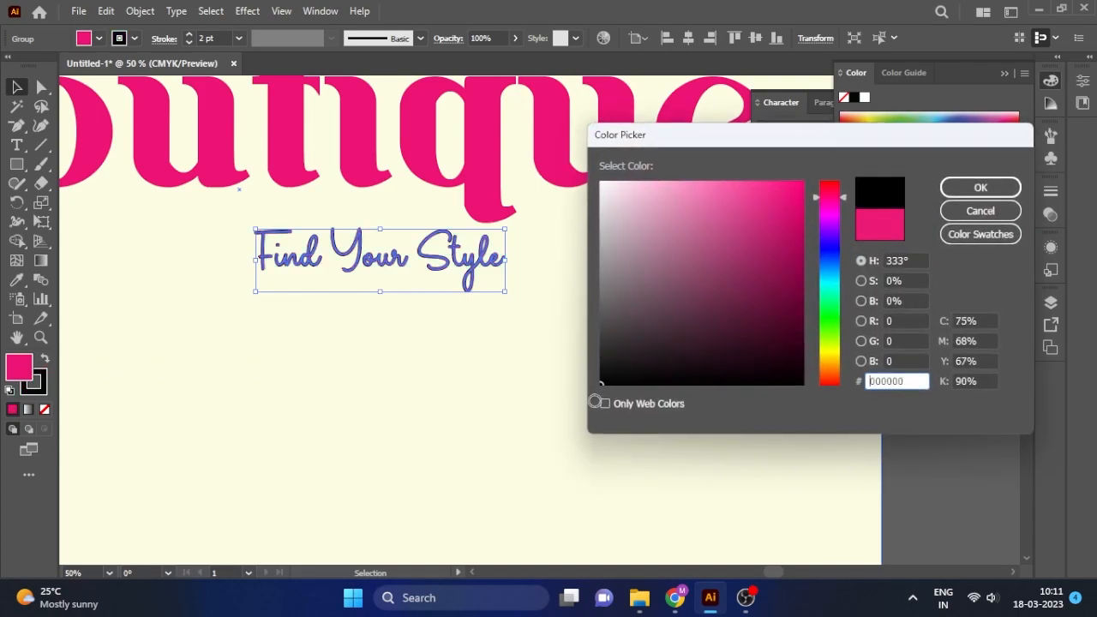
{"action": "left_click", "coordinate": [980, 187]}
Raise the tagline and tilt it about 15° counter-clockwise.
{"action": "left_click", "coordinate": [928, 465]}
{"action": "scroll", "coordinate": [438, 291], "scroll_direction": "down", "scroll_amount": 1}
{"action": "left_click", "coordinate": [453, 289]}
{"action": "left_click_drag", "start_coordinate": [452, 289], "coordinate": [509, 228]}
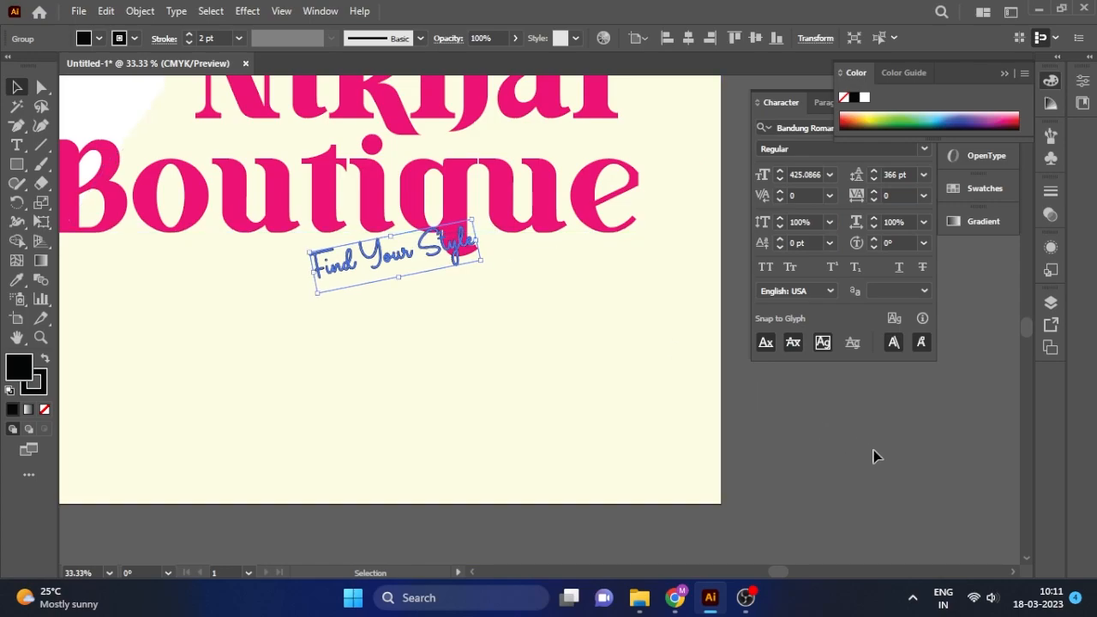
Enlarge the Find Your Style tagline slightly and nudge it up beneath the headline.
{"action": "left_click", "coordinate": [683, 372]}
{"action": "mouse_move", "coordinate": [406, 272]}
{"action": "left_mouse_down"}
{"action": "mouse_move", "coordinate": [395, 255]}
{"action": "mouse_move", "coordinate": [417, 258]}
{"action": "left_mouse_up"}
{"action": "left_click_drag", "start_coordinate": [336, 281], "coordinate": [306, 301]}
{"action": "mouse_move", "coordinate": [426, 272]}
{"action": "left_mouse_down"}
{"action": "mouse_move", "coordinate": [415, 262]}
{"action": "mouse_move", "coordinate": [438, 255]}
{"action": "left_mouse_up"}
{"action": "left_click", "coordinate": [741, 438]}
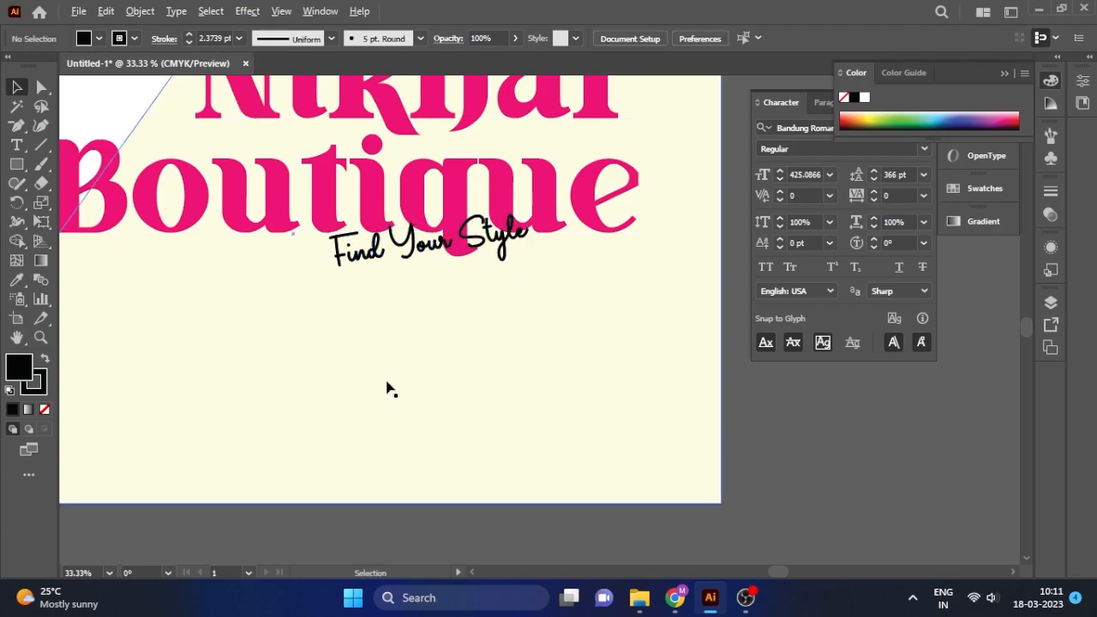
{"action": "scroll", "coordinate": [478, 387], "scroll_direction": "down", "scroll_amount": 3}
{"action": "left_click", "coordinate": [485, 336]}
{"action": "scroll", "coordinate": [483, 347], "scroll_direction": "up", "scroll_amount": 1}
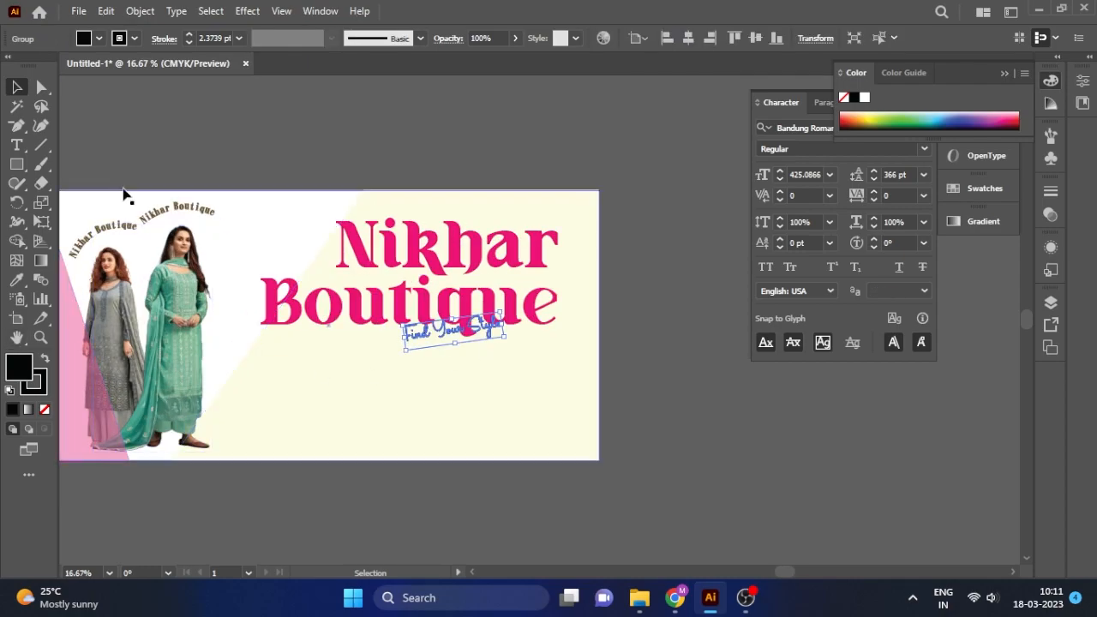
{"action": "left_click", "coordinate": [621, 388]}
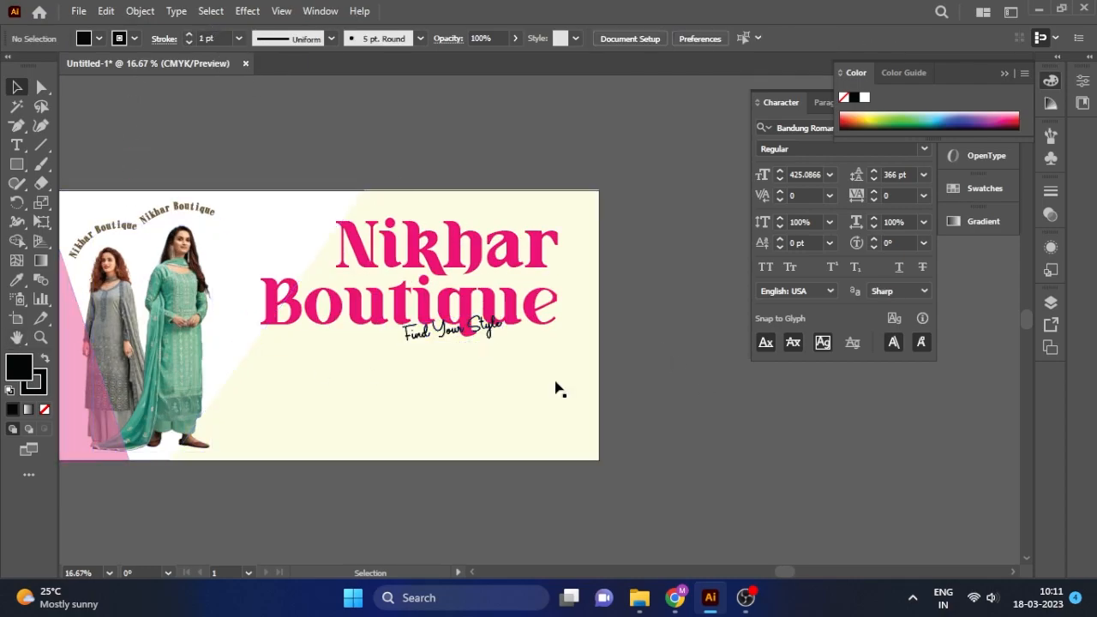
{"action": "left_click", "coordinate": [481, 334]}
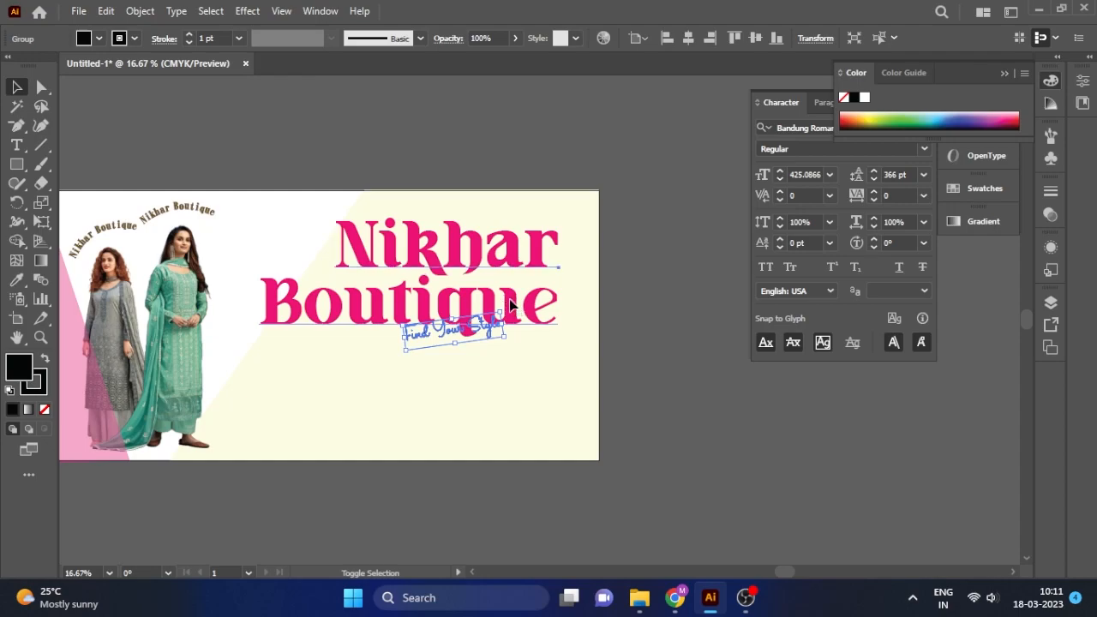
{"action": "left_click", "coordinate": [718, 383]}
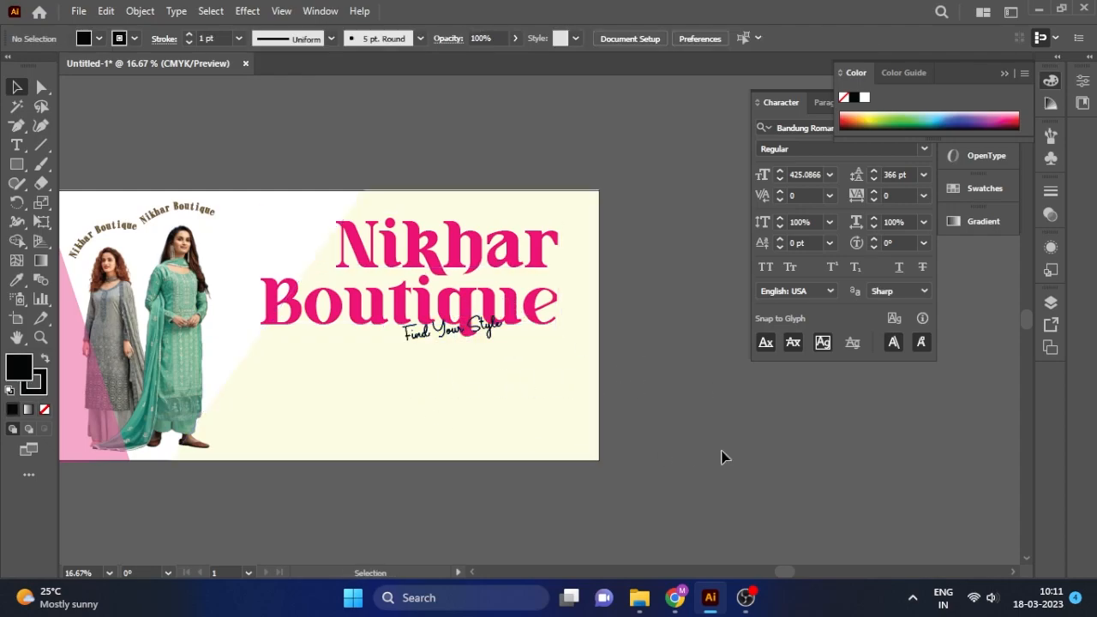
{"action": "left_click", "coordinate": [16, 145]}
Place Lorem ipsum placeholder text and scale it down to about 178 pt.
{"action": "left_click", "coordinate": [318, 390]}
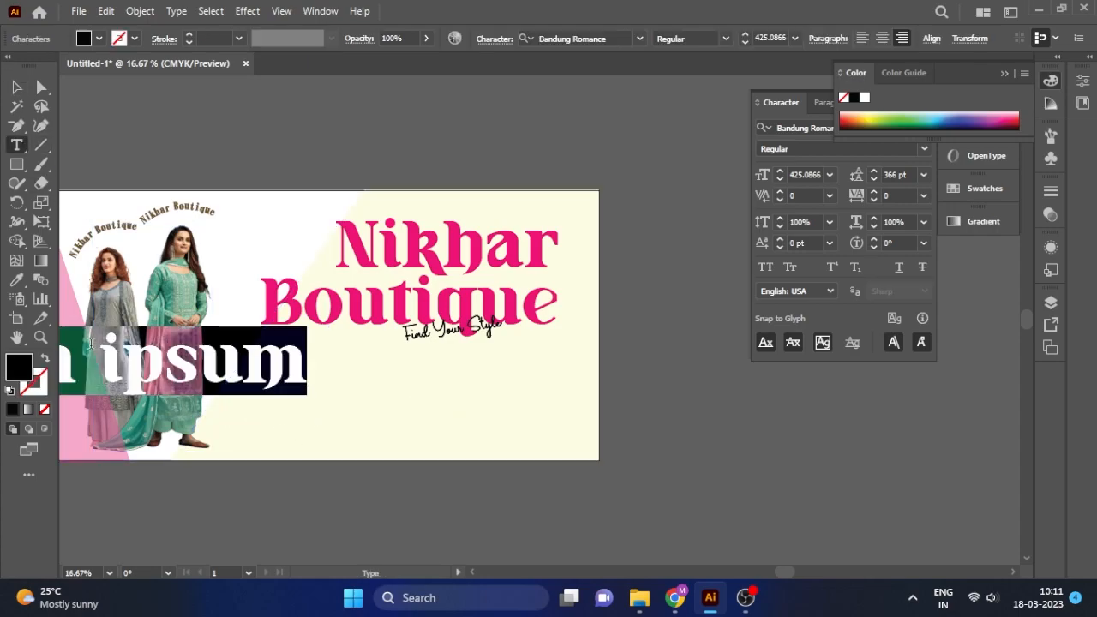
{"action": "key", "text": "Escape"}
{"action": "left_click_drag", "start_coordinate": [230, 377], "coordinate": [558, 395]}
{"action": "left_click_drag", "start_coordinate": [634, 344], "coordinate": [375, 383]}
{"action": "left_click_drag", "start_coordinate": [333, 407], "coordinate": [426, 396]}
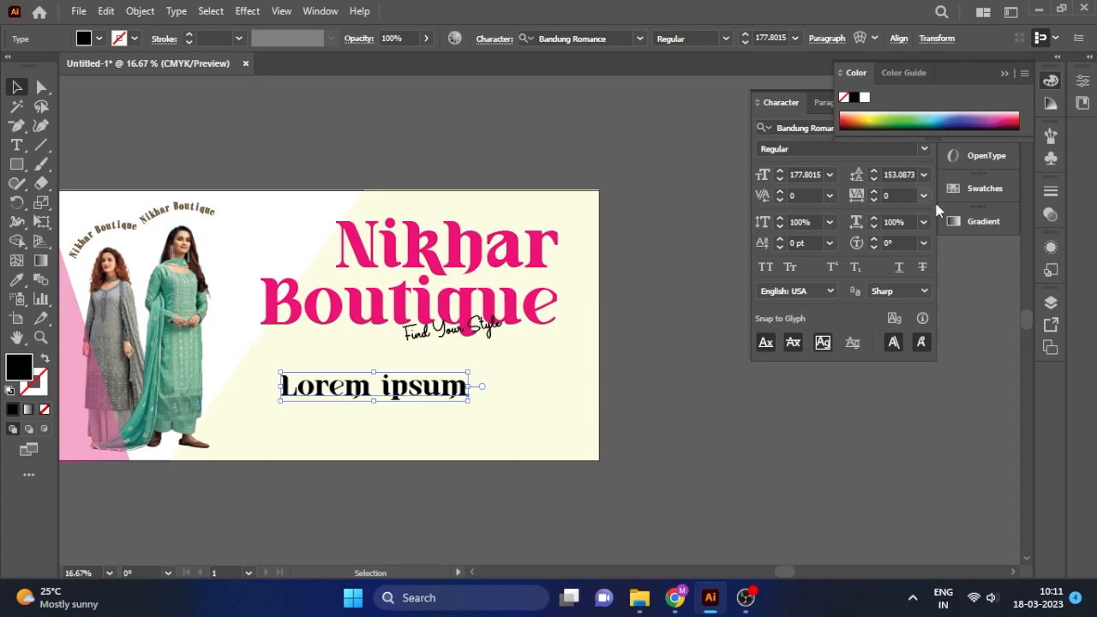
Set the placeholder in DF超極太明朝体 and shrink it to about 120.6 pt under the tagline.
{"action": "left_click", "coordinate": [809, 102]}
{"action": "left_click", "coordinate": [924, 127]}
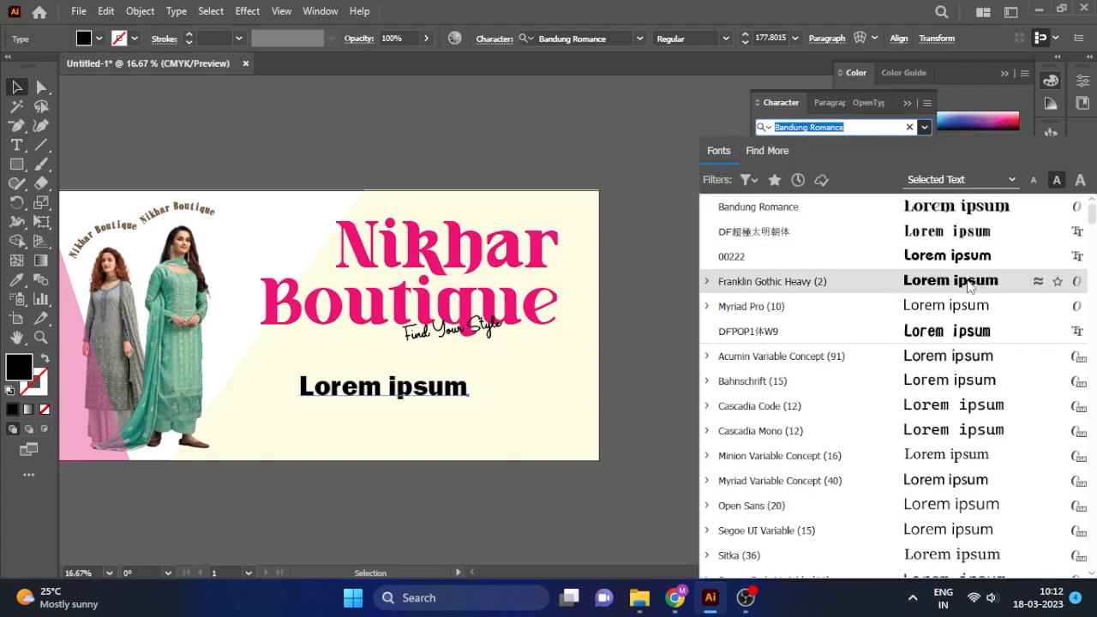
{"action": "left_click", "coordinate": [957, 235]}
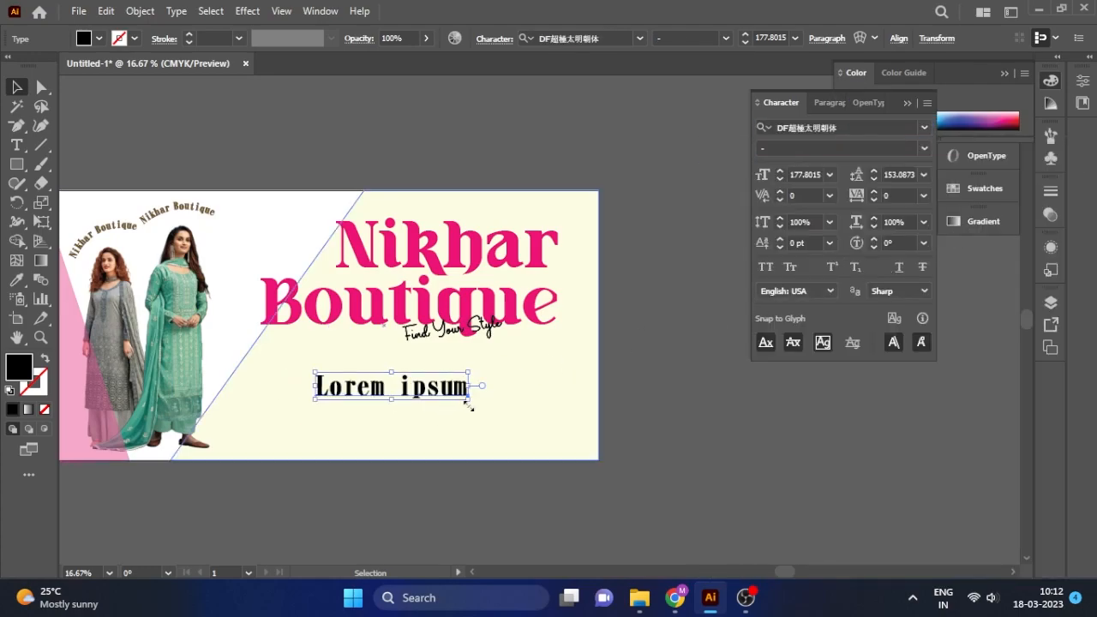
{"action": "left_click_drag", "start_coordinate": [433, 393], "coordinate": [358, 385]}
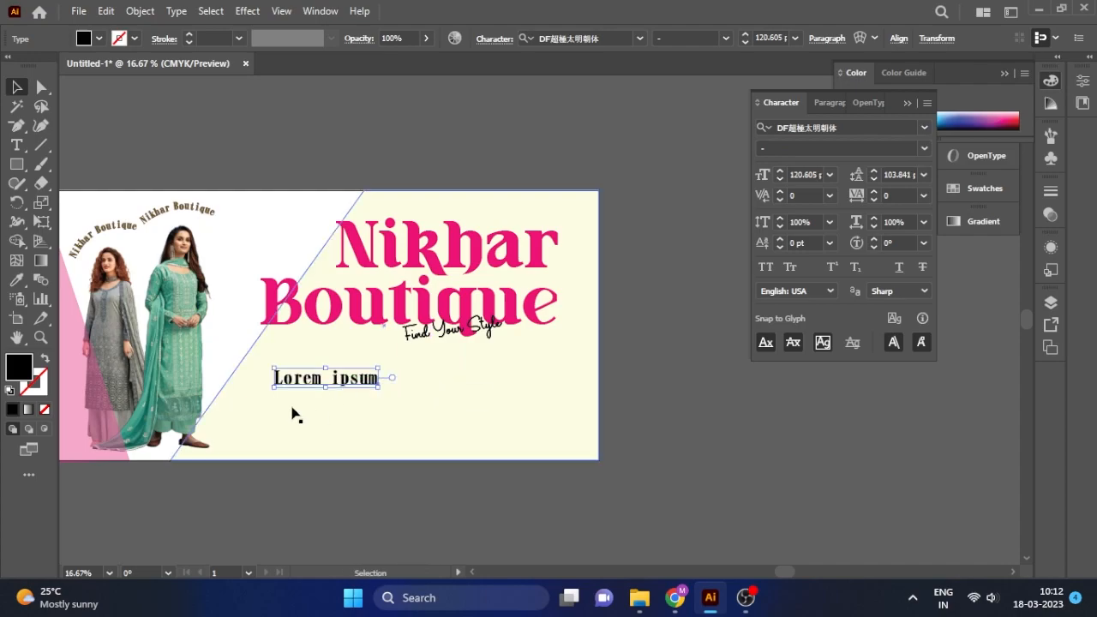
{"action": "scroll", "coordinate": [291, 409], "scroll_direction": "up", "scroll_amount": 2}
{"action": "left_click", "coordinate": [16, 145]}
{"action": "left_click", "coordinate": [411, 351]}
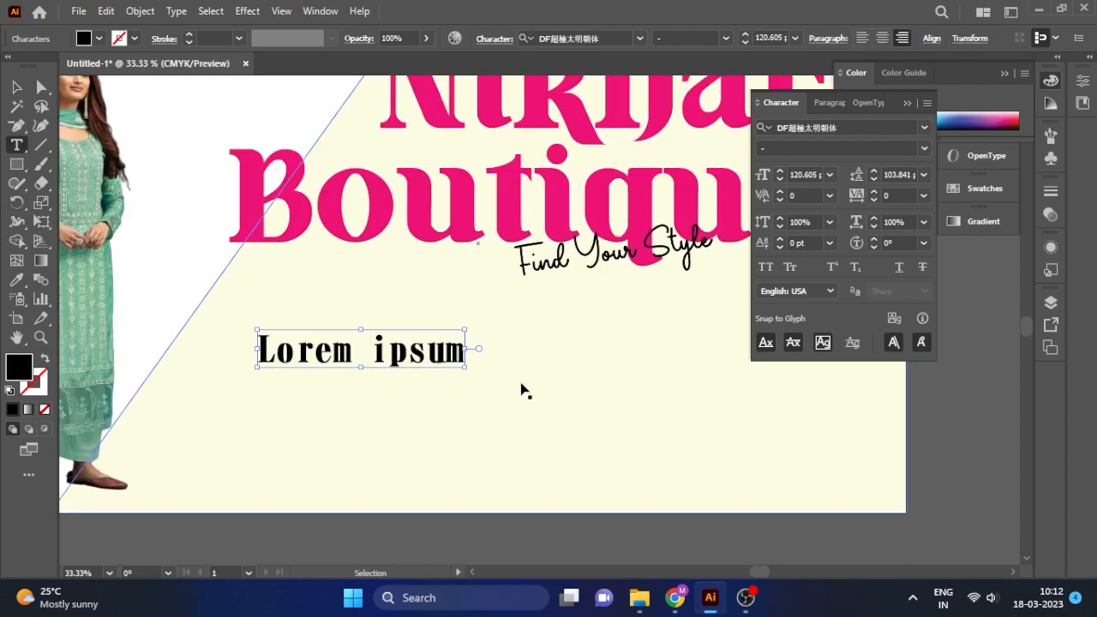
Replace the placeholder with 'Kurti' and 'Bag' and left-align it.
{"action": "key", "text": "ctrl+a"}
{"action": "type", "text": "Ku"}
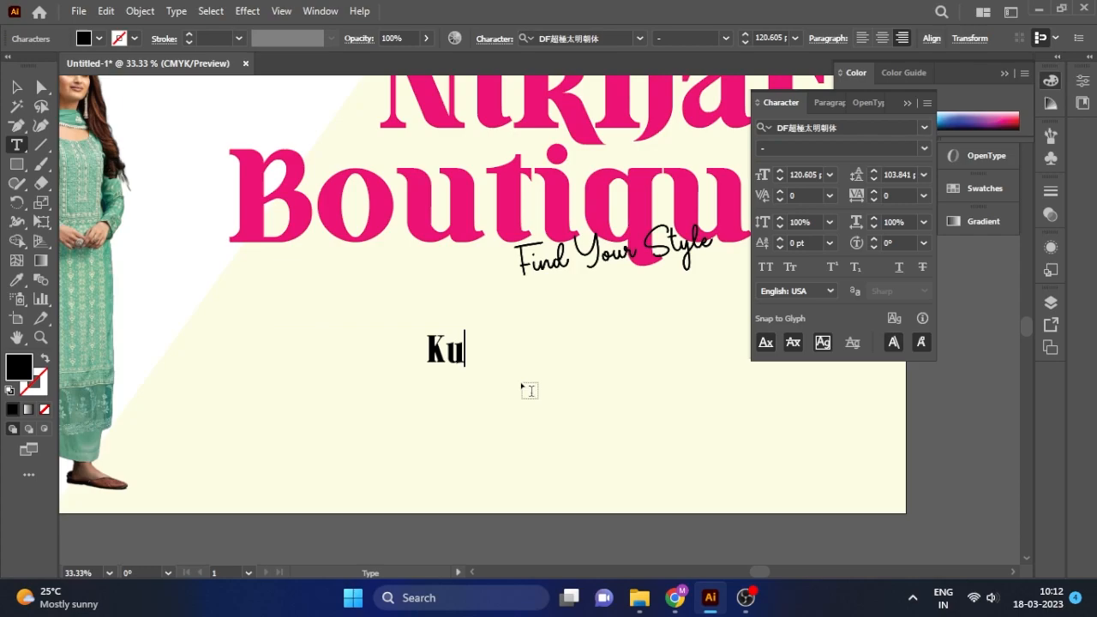
{"action": "type", "text": "rti"}
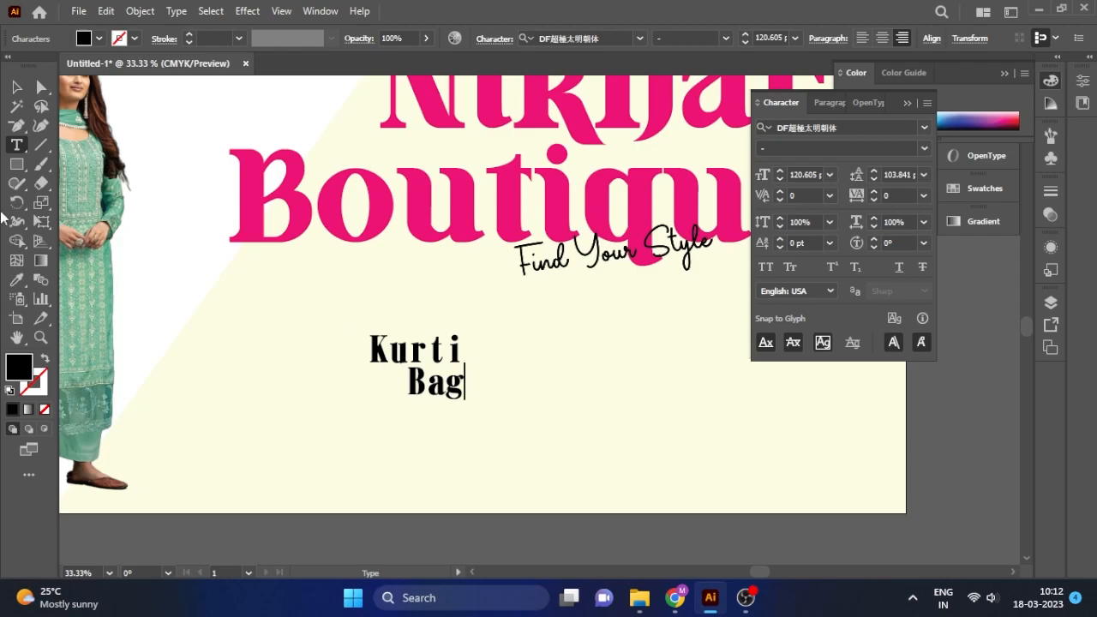
{"action": "left_click", "coordinate": [16, 86]}
{"action": "left_click", "coordinate": [828, 39]}
{"action": "left_click", "coordinate": [675, 67]}
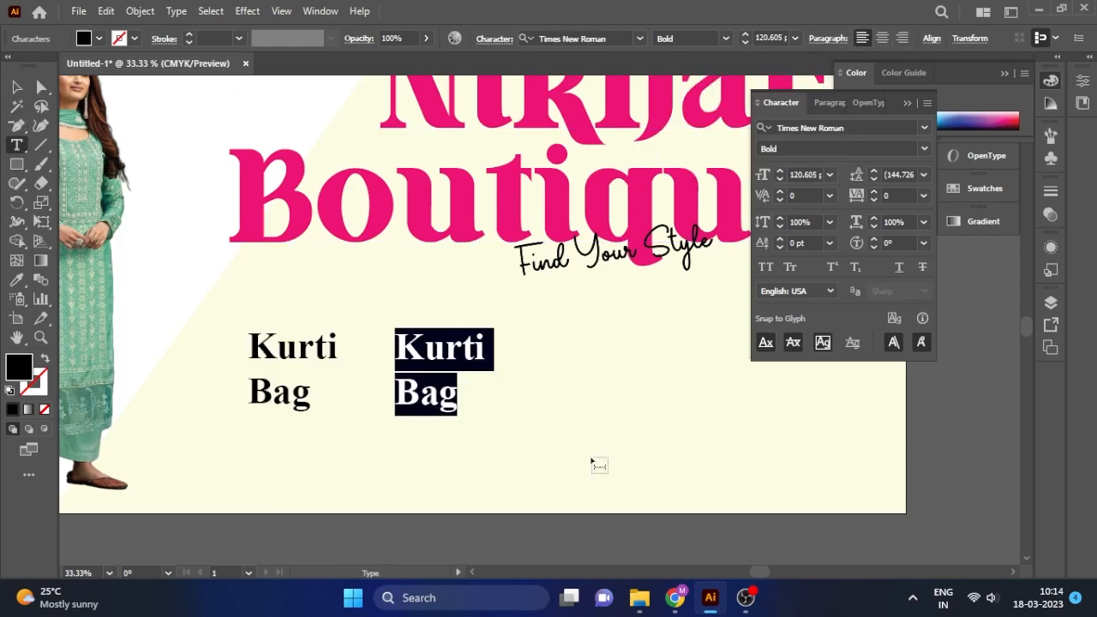
Create a 'Fancy Purse' and 'Gown' column and duplicate it to the right.
{"action": "type", "text": "Fancy Purse"}
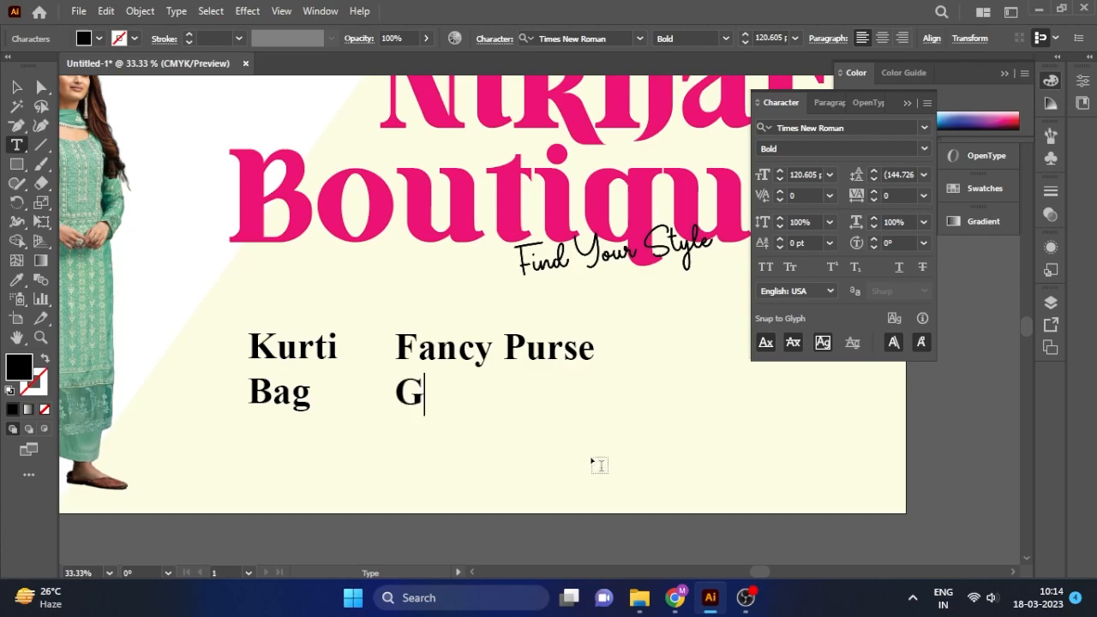
{"action": "key", "text": "Escape"}
{"action": "key", "text": "ctrl+minus"}
{"action": "left_click_drag", "start_coordinate": [423, 362], "coordinate": [618, 362]}
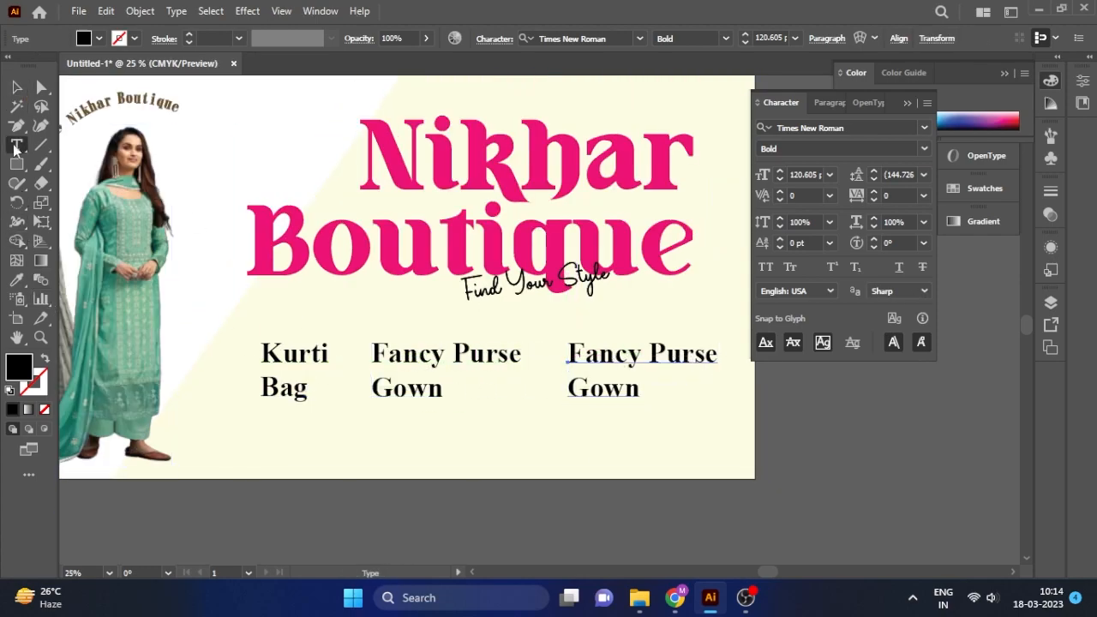
Retype the copy as 'Oriflames Products' and 'Partywear', fixing the typo.
{"action": "double_click", "coordinate": [626, 392]}
{"action": "key", "text": "ctrl+a"}
{"action": "type", "text": "O"}
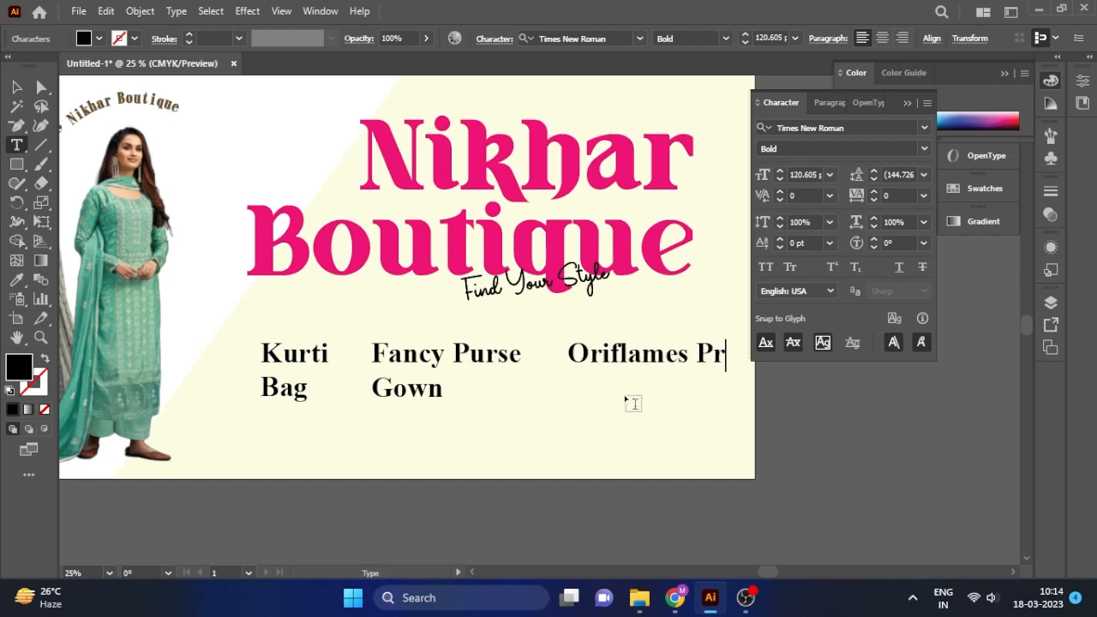
{"action": "type", "text": "riflames Producta"}
{"action": "key", "text": "Escape"}
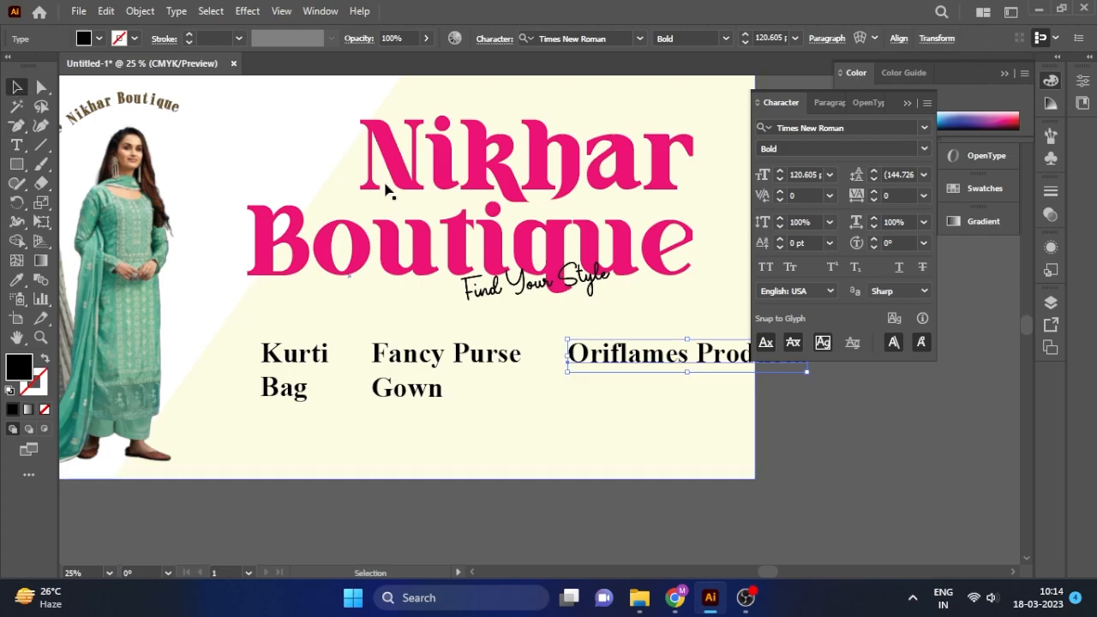
{"action": "left_click", "coordinate": [906, 102]}
{"action": "left_click", "coordinate": [17, 145]}
{"action": "key", "text": "BackSpace"}
{"action": "key", "text": "ctrl+z"}
{"action": "left_click", "coordinate": [785, 355]}
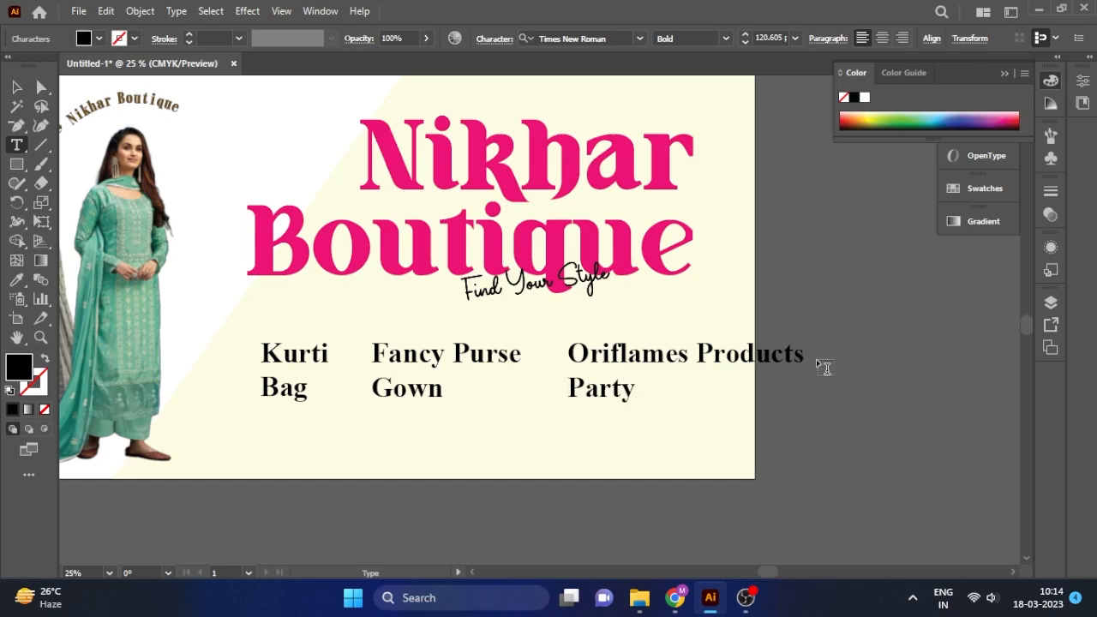
{"action": "key", "text": "Escape"}
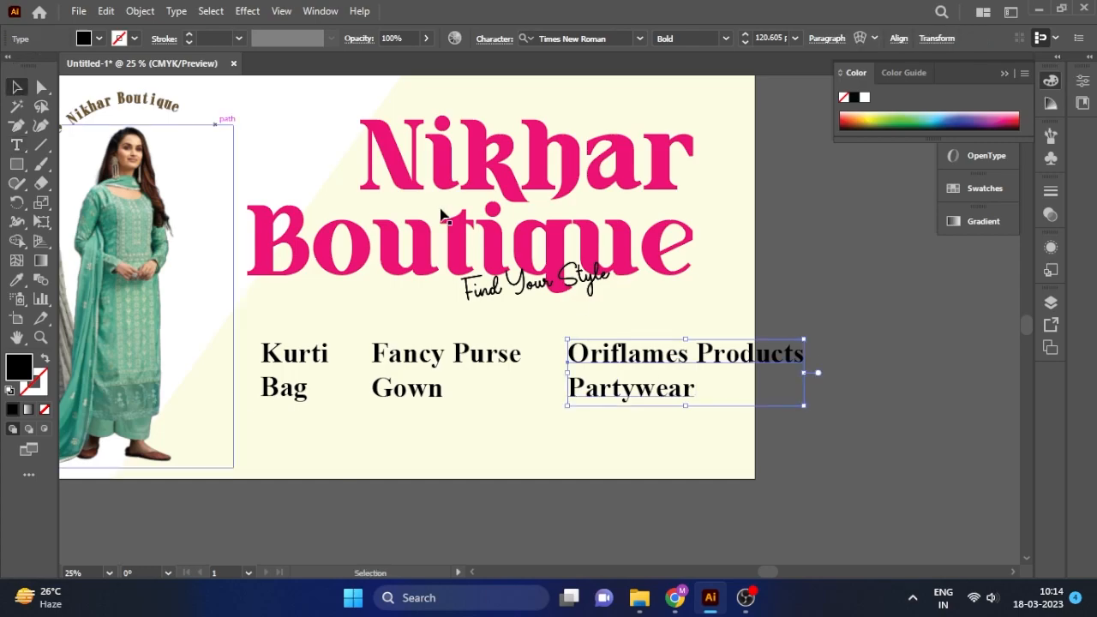
Align the three product columns and scale them down together to about 102 pt.
{"action": "left_click_drag", "start_coordinate": [648, 368], "coordinate": [618, 367]}
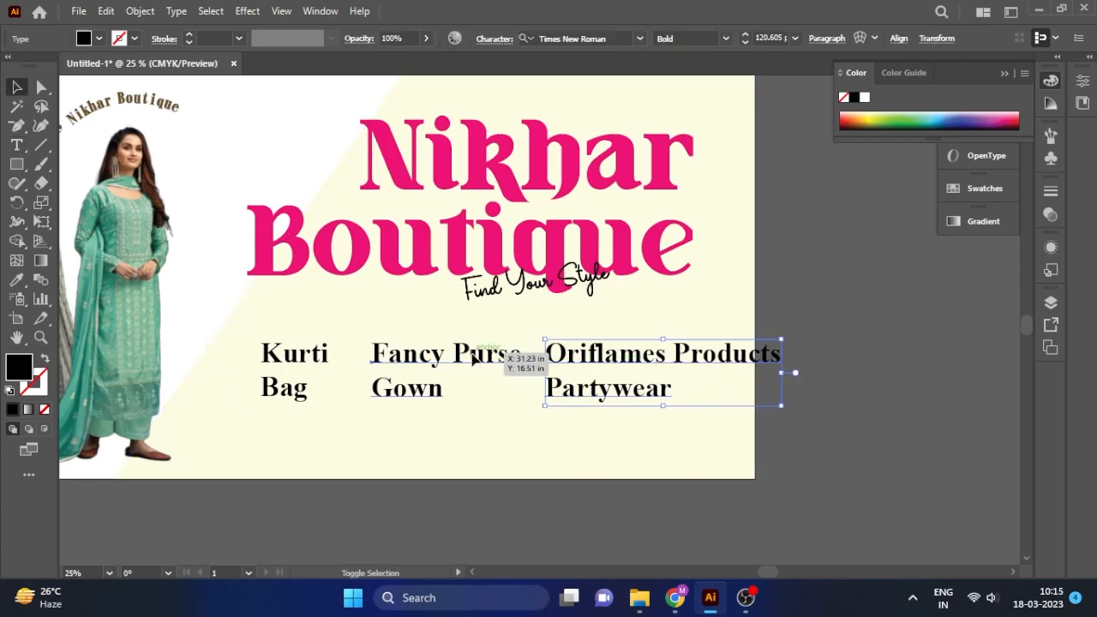
{"action": "left_click", "coordinate": [470, 354], "text": "shift"}
{"action": "left_click_drag", "start_coordinate": [426, 357], "coordinate": [414, 358]}
{"action": "left_click", "coordinate": [296, 355], "text": "shift"}
{"action": "left_click_drag", "start_coordinate": [769, 340], "coordinate": [694, 333]}
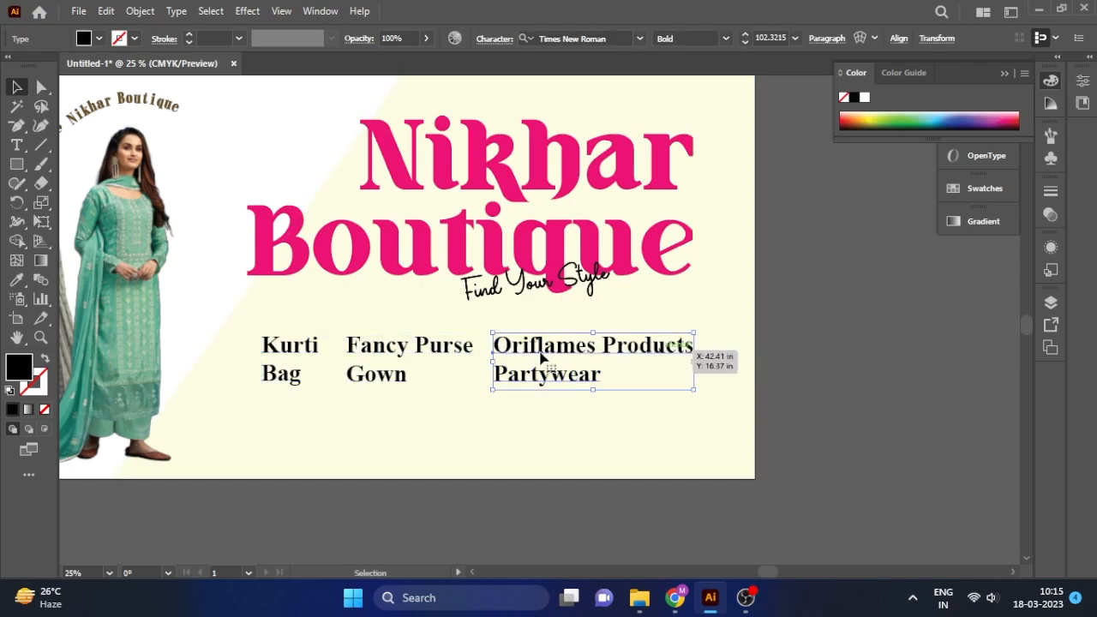
{"action": "left_click_drag", "start_coordinate": [303, 352], "coordinate": [304, 353]}
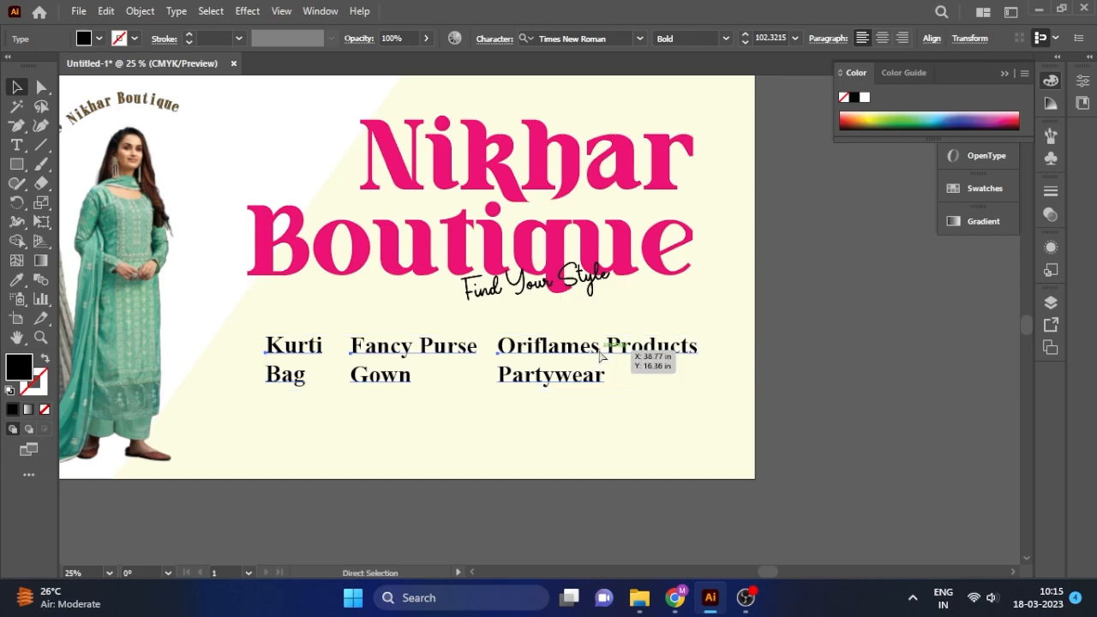
Begin an outline-only rectangle frame around the product columns.
{"action": "left_click", "coordinate": [617, 416]}
{"action": "left_click", "coordinate": [16, 164]}
{"action": "mouse_move", "coordinate": [256, 324]}
{"action": "left_mouse_down"}
{"action": "mouse_move", "coordinate": [306, 353]}
{"action": "mouse_move", "coordinate": [257, 327]}
{"action": "mouse_move", "coordinate": [642, 398]}
{"action": "mouse_move", "coordinate": [257, 327]}
{"action": "left_mouse_up"}
{"action": "key", "text": "shift+x"}
Draw a rectangle frame around the three product columns and adjust its bottom edge.
{"action": "left_click", "coordinate": [16, 86]}
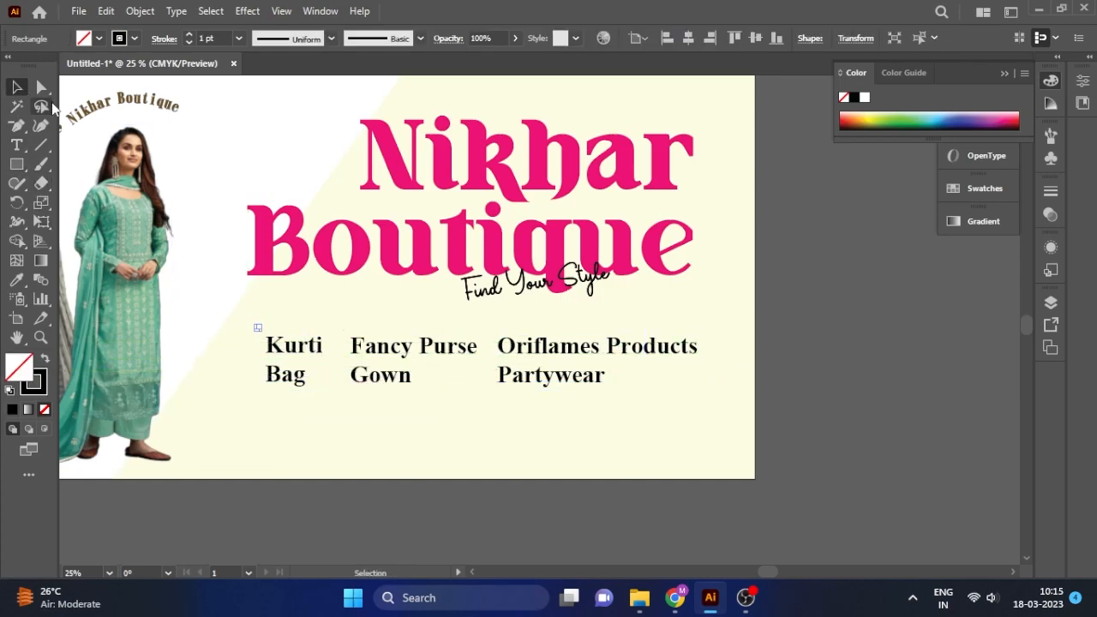
{"action": "left_click", "coordinate": [264, 334]}
{"action": "left_click", "coordinate": [17, 164]}
{"action": "left_click_drag", "start_coordinate": [253, 330], "coordinate": [710, 396]}
{"action": "left_click", "coordinate": [16, 86]}
{"action": "left_click", "coordinate": [827, 391]}
{"action": "left_click", "coordinate": [690, 330]}
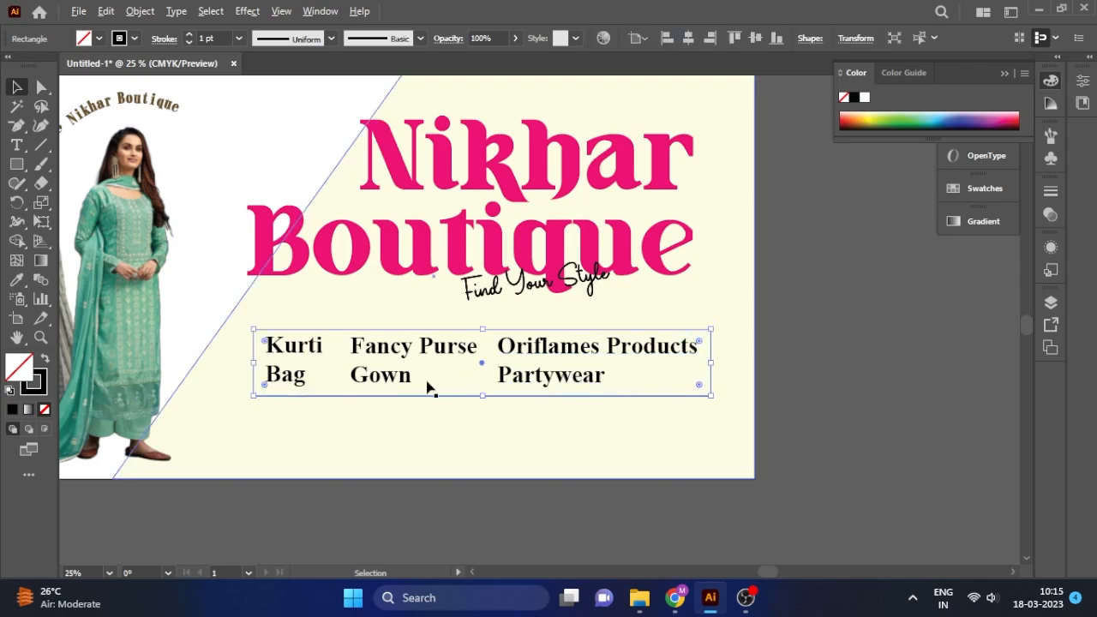
{"action": "scroll", "coordinate": [427, 388], "scroll_direction": "up", "scroll_amount": 1}
{"action": "left_click_drag", "start_coordinate": [503, 400], "coordinate": [503, 397]}
{"action": "left_click", "coordinate": [900, 397]}
{"action": "left_click", "coordinate": [501, 314]}
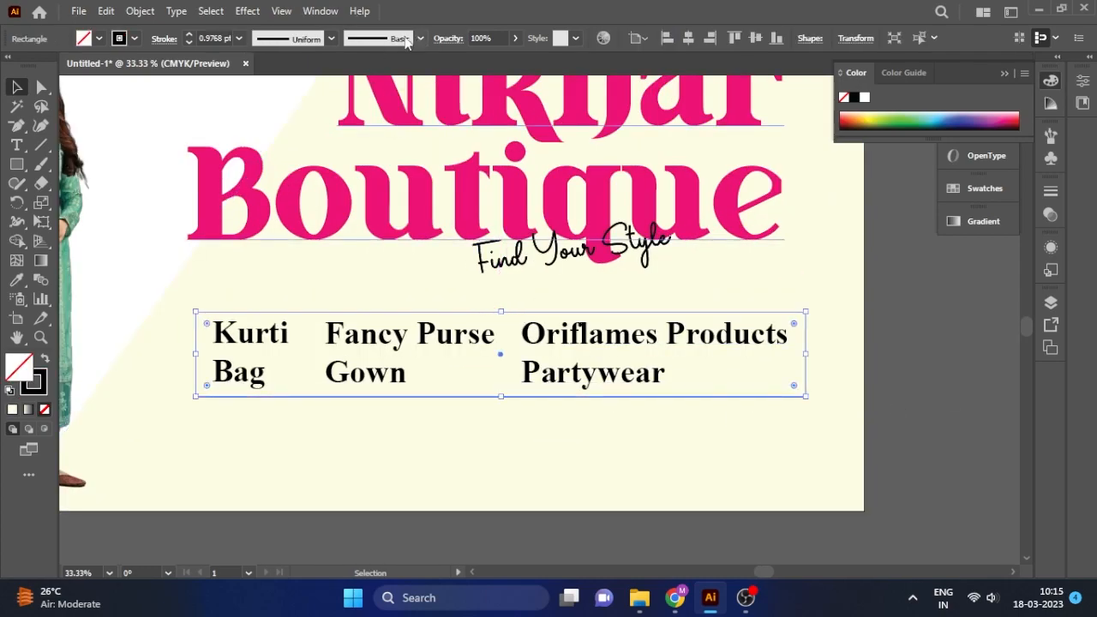
{"action": "scroll", "coordinate": [210, 38], "scroll_direction": "up", "scroll_amount": 3}
Use Direct Selection to delete the frame's top edge segment, then rejoin it with Ctrl+J.
{"action": "left_click", "coordinate": [925, 321]}
{"action": "left_click", "coordinate": [468, 313]}
{"action": "right_click", "coordinate": [468, 312]}
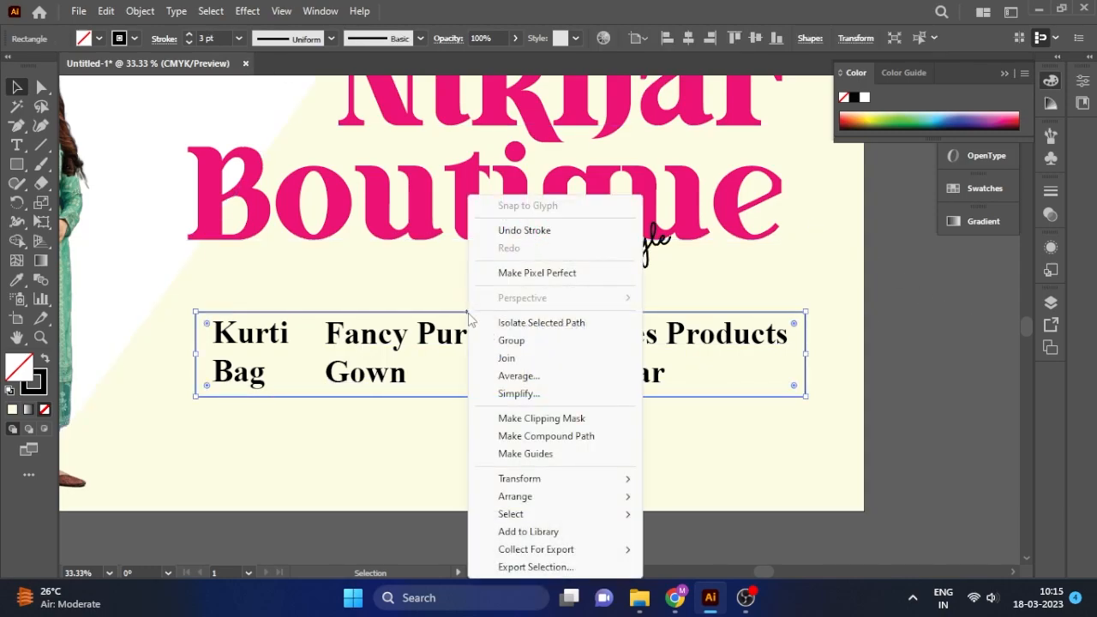
{"action": "left_click", "coordinate": [399, 300]}
{"action": "left_click", "coordinate": [402, 312]}
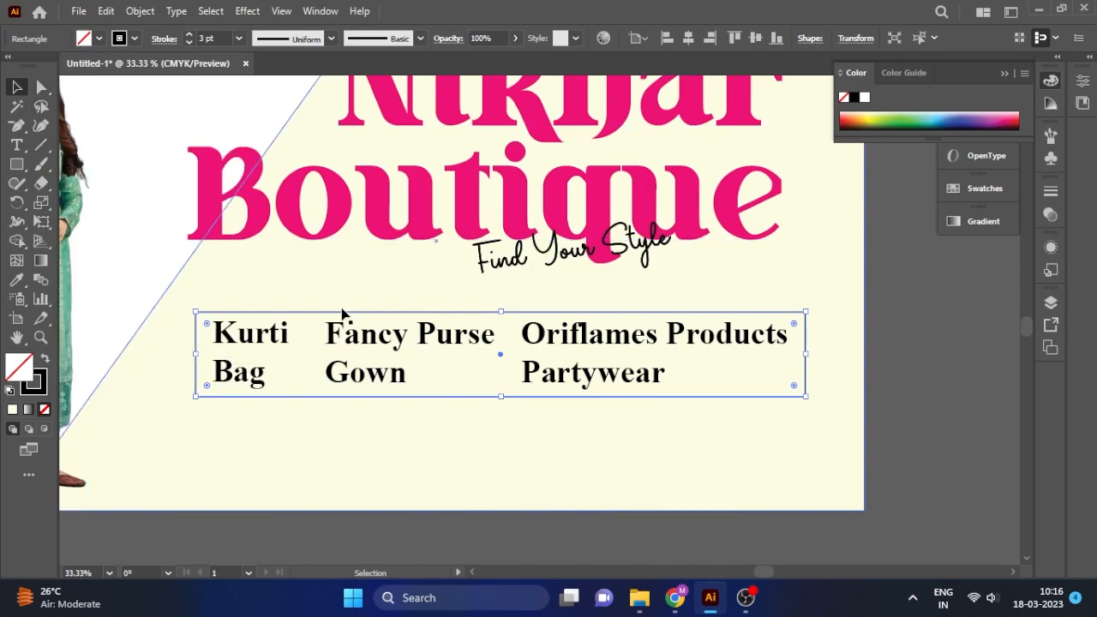
{"action": "key", "text": "a"}
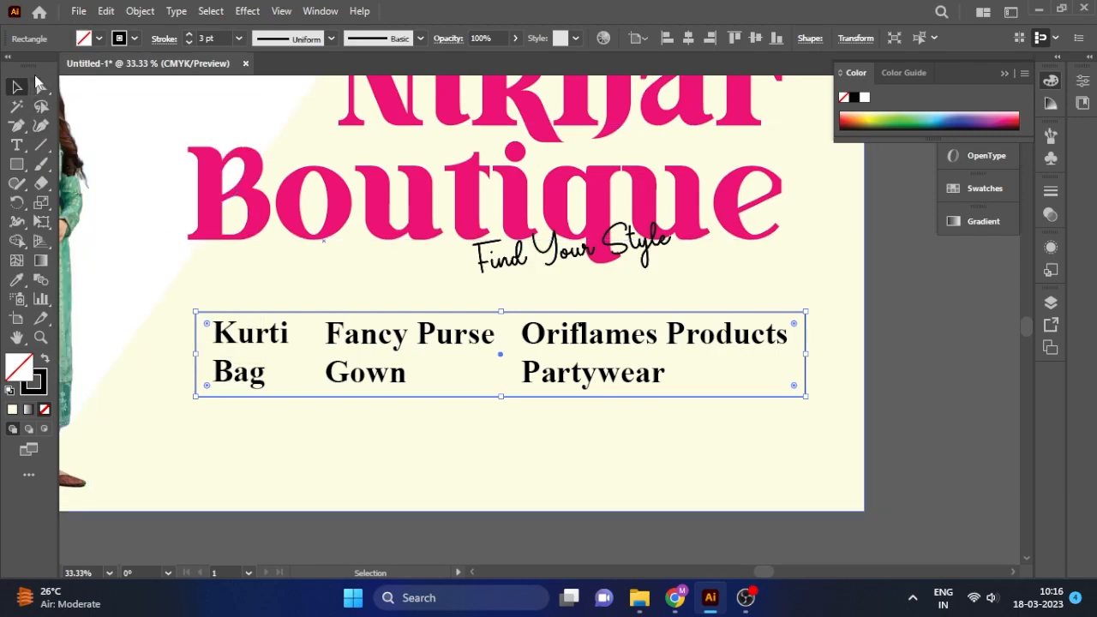
{"action": "left_click_drag", "start_coordinate": [186, 304], "coordinate": [221, 328]}
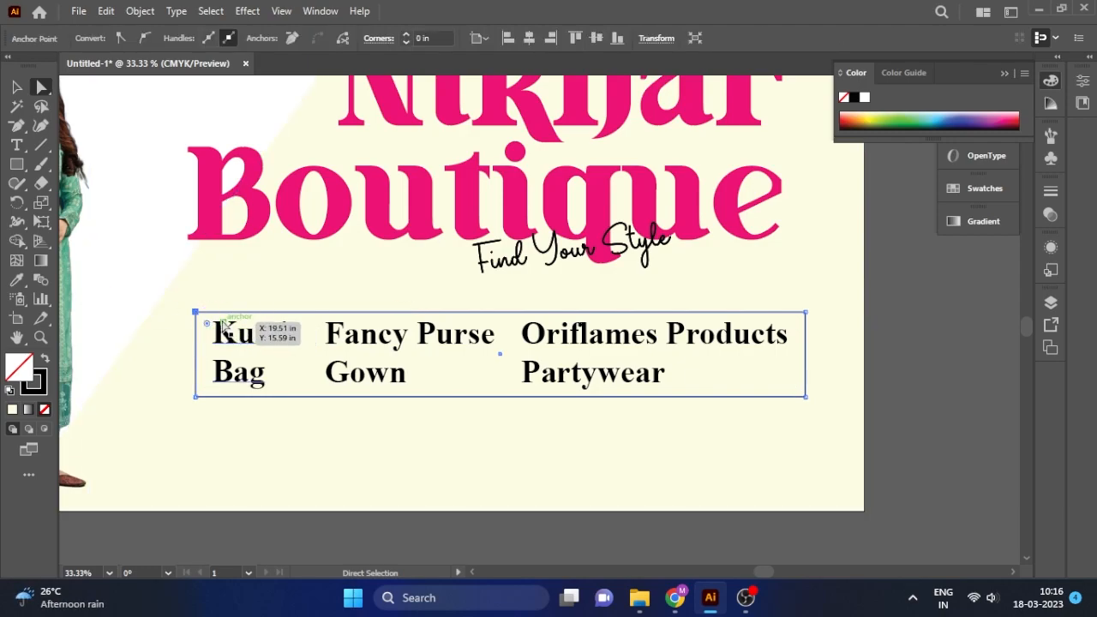
{"action": "left_click", "coordinate": [232, 90]}
{"action": "left_click", "coordinate": [501, 313]}
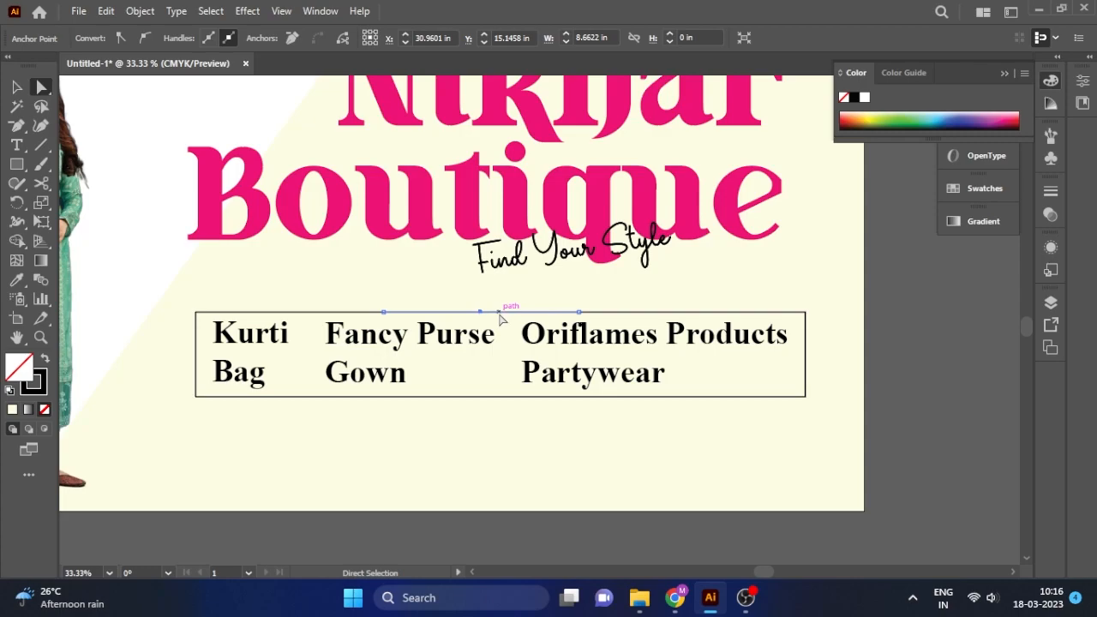
{"action": "key", "text": "Delete"}
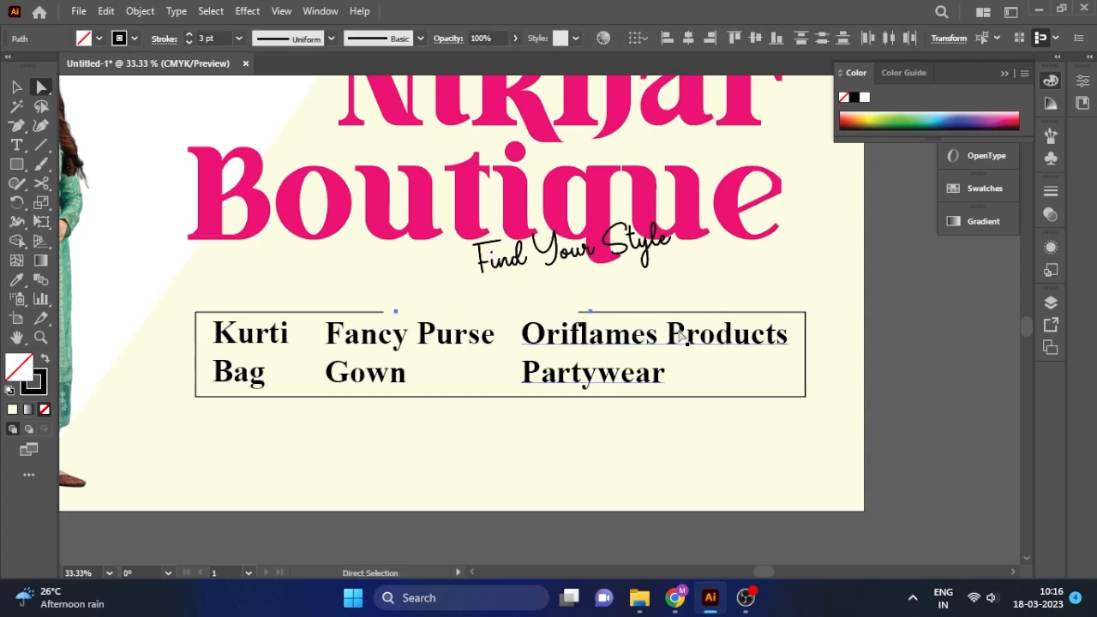
{"action": "key", "text": "ctrl+j"}
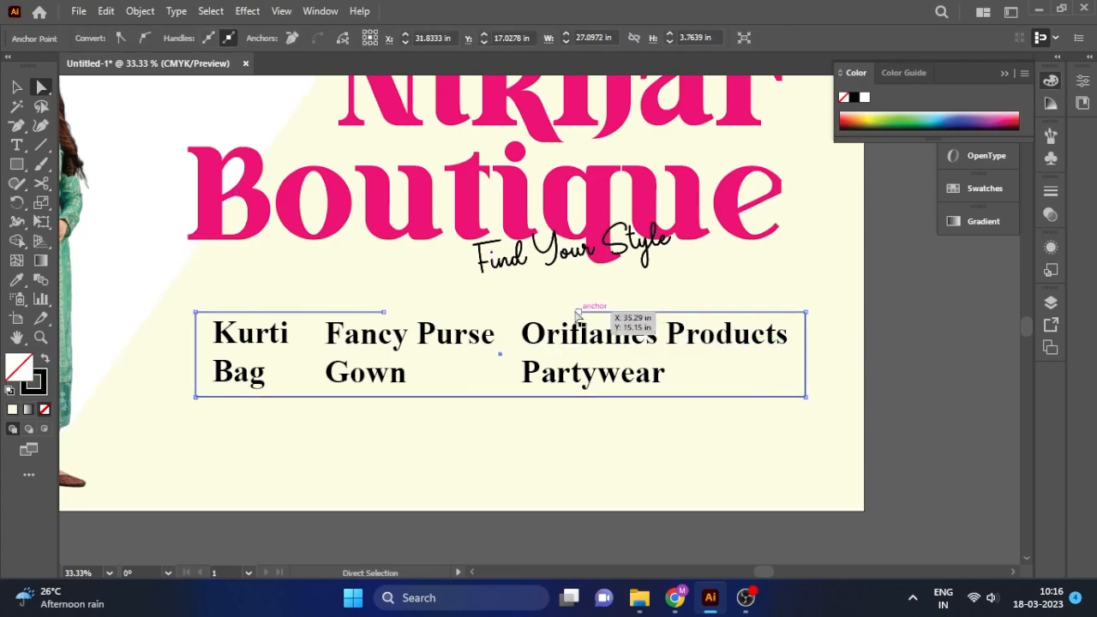
{"action": "key", "text": "v"}
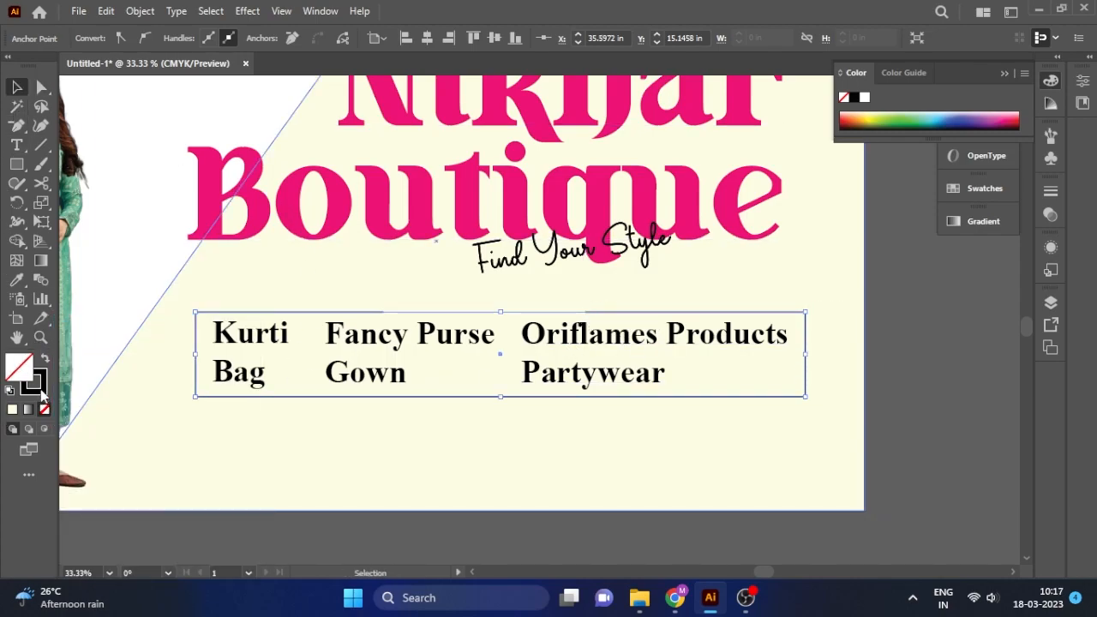
Give the frame a 4 pt Boutique-pink outline with no fill, darkened to #ED1975.
{"action": "left_click", "coordinate": [16, 280]}
{"action": "left_click", "coordinate": [246, 187]}
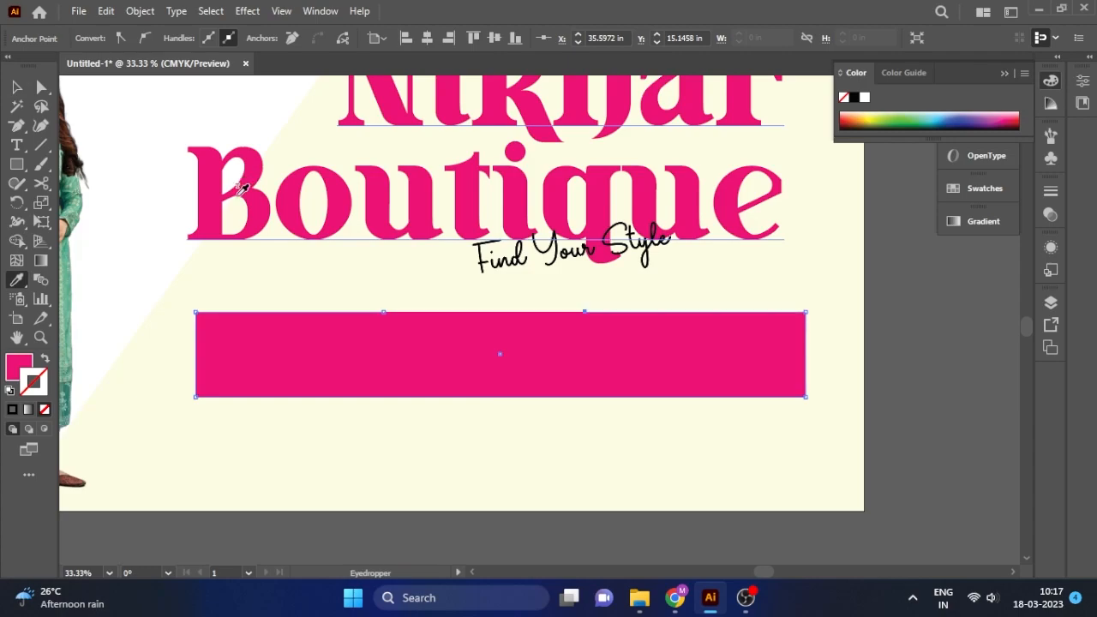
{"action": "left_click", "coordinate": [45, 357]}
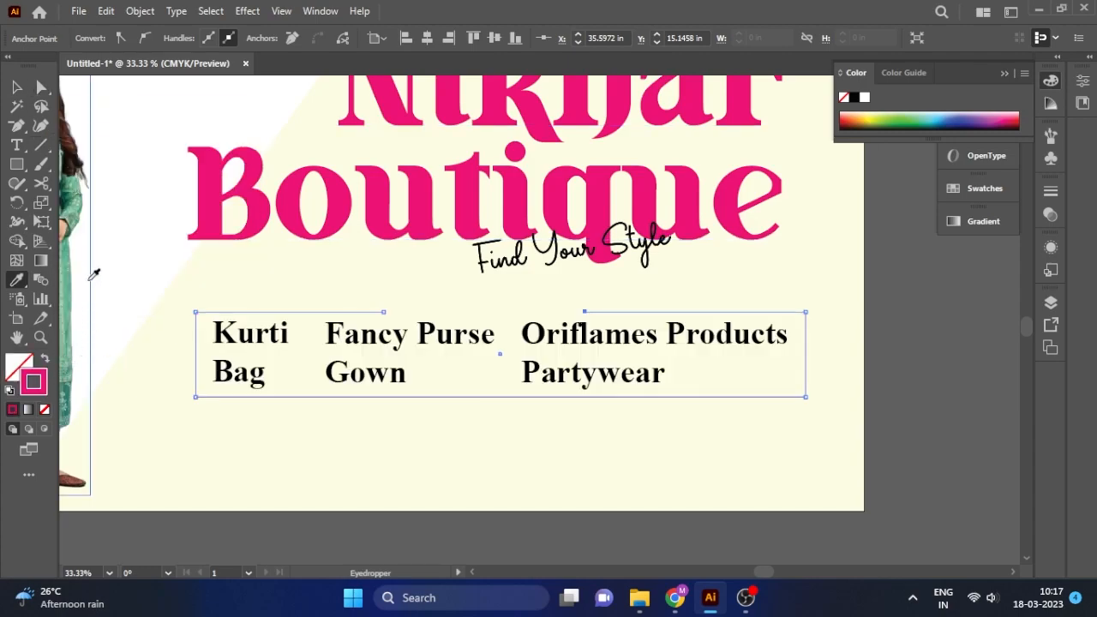
{"action": "left_click", "coordinate": [17, 88]}
{"action": "left_click", "coordinate": [400, 511]}
{"action": "left_click", "coordinate": [322, 312]}
{"action": "scroll", "coordinate": [219, 38], "scroll_direction": "up", "scroll_amount": 3}
{"action": "double_click", "coordinate": [35, 381]}
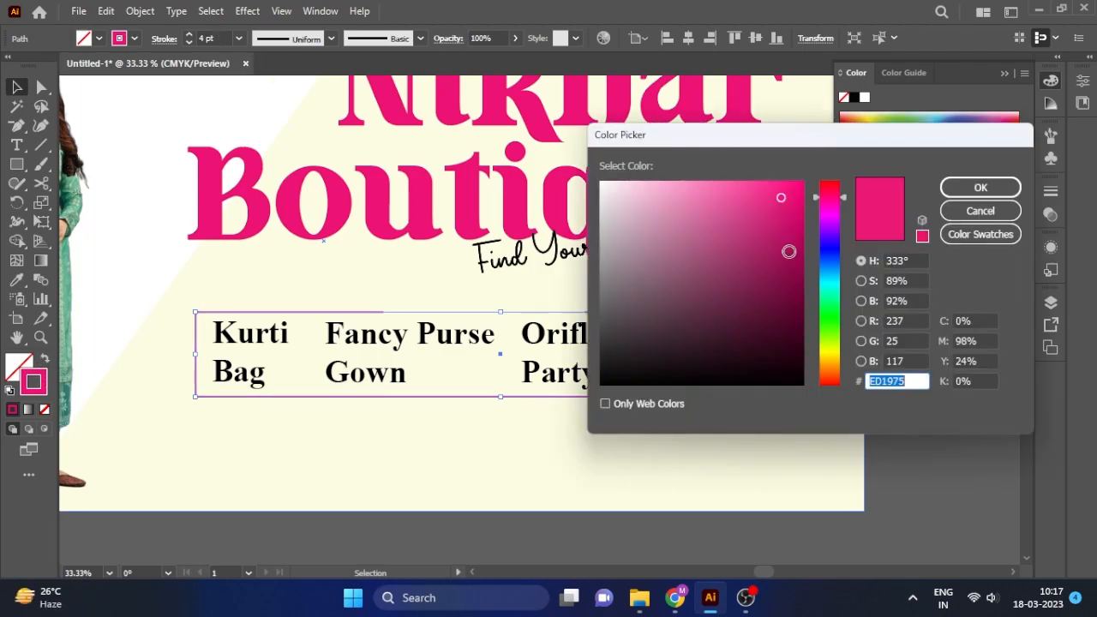
{"action": "left_click", "coordinate": [789, 257]}
{"action": "left_click", "coordinate": [979, 186]}
{"action": "left_click", "coordinate": [915, 466]}
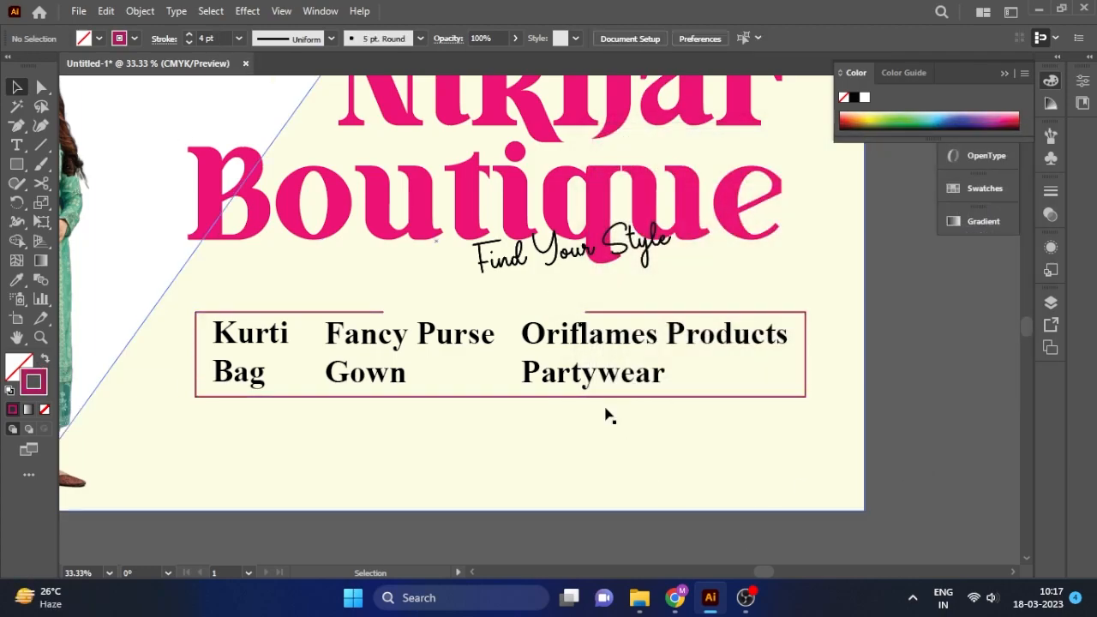
Extend the frame's bottom edge downward and move the product list lower inside it.
{"action": "left_click", "coordinate": [602, 351]}
{"action": "left_click", "coordinate": [648, 386]}
{"action": "left_click", "coordinate": [484, 351]}
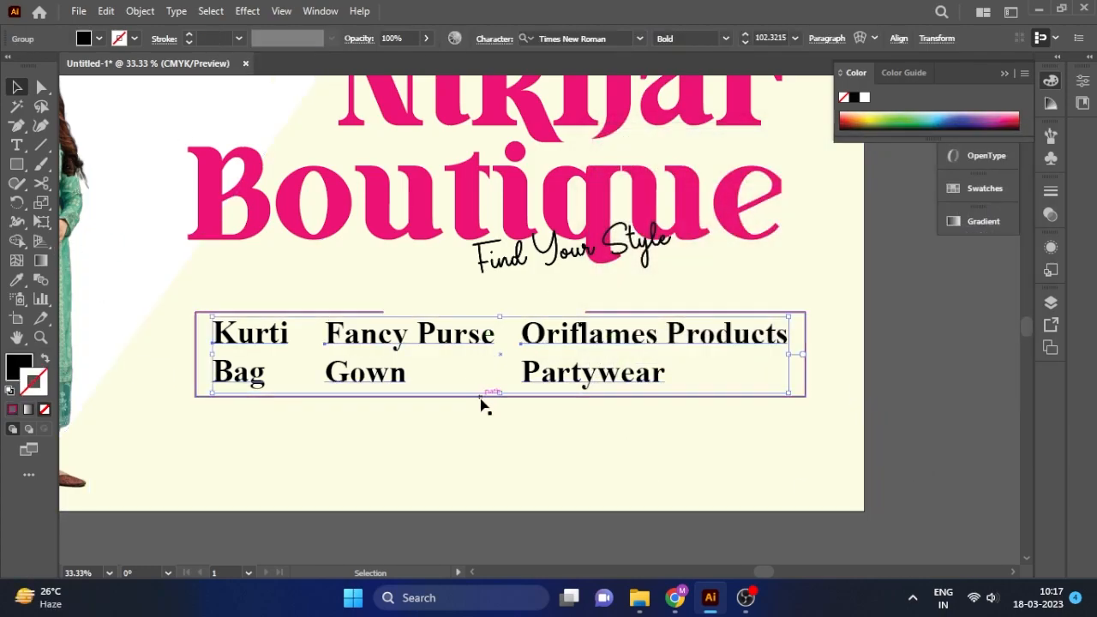
{"action": "left_click", "coordinate": [502, 397]}
{"action": "left_click_drag", "start_coordinate": [502, 397], "coordinate": [501, 410]}
{"action": "left_click_drag", "start_coordinate": [642, 375], "coordinate": [561, 386]}
{"action": "left_click", "coordinate": [942, 440]}
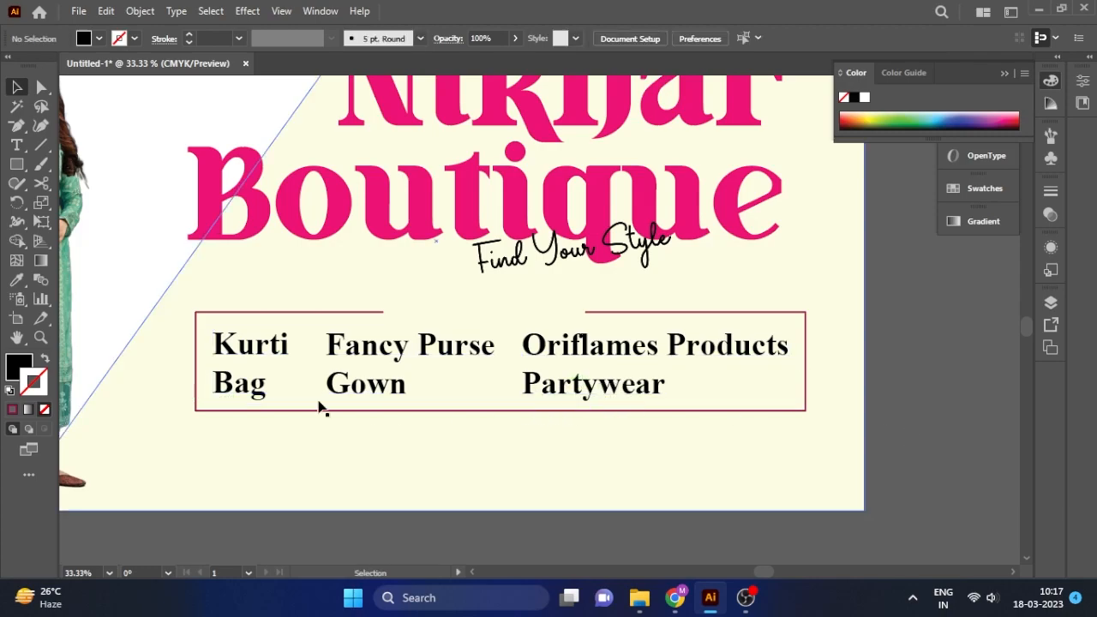
Draw a bar in the frame's top gap, enlarge it, and round its corners to 0.35 in.
{"action": "left_click", "coordinate": [16, 164]}
{"action": "left_click_drag", "start_coordinate": [419, 301], "coordinate": [567, 322]}
{"action": "left_click", "coordinate": [16, 87]}
{"action": "scroll", "coordinate": [549, 348], "scroll_direction": "up", "scroll_amount": 2}
{"action": "scroll", "coordinate": [454, 343], "scroll_direction": "down", "scroll_amount": 3}
{"action": "scroll", "coordinate": [486, 305], "scroll_direction": "up", "scroll_amount": 2}
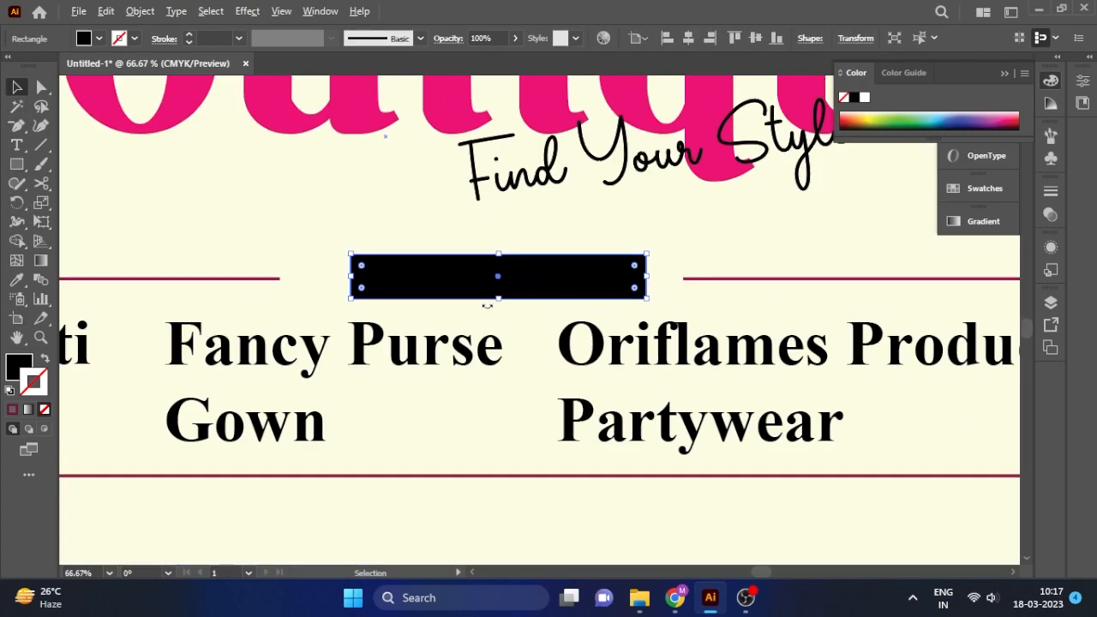
{"action": "left_click_drag", "start_coordinate": [350, 253], "coordinate": [331, 246]}
{"action": "left_click_drag", "start_coordinate": [577, 285], "coordinate": [575, 285]}
{"action": "key", "text": "a"}
{"action": "left_click_drag", "start_coordinate": [341, 259], "coordinate": [338, 257]}
{"action": "left_click", "coordinate": [18, 88]}
Sample the maroon frame colour so the bar is solid maroon with no outline.
{"action": "double_click", "coordinate": [19, 366]}
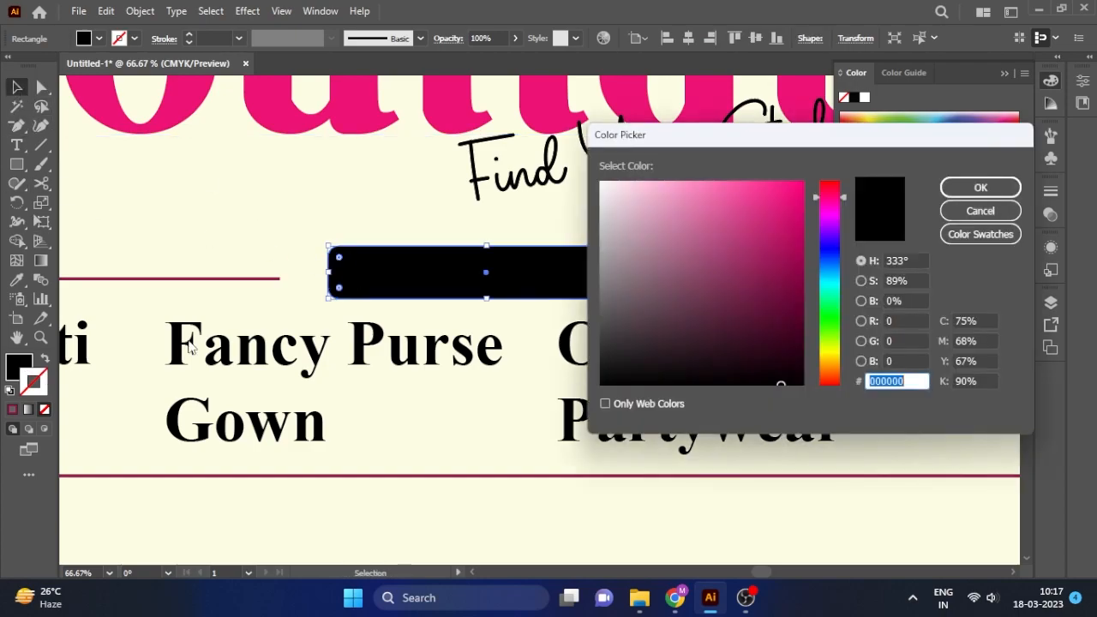
{"action": "key", "text": "Escape"}
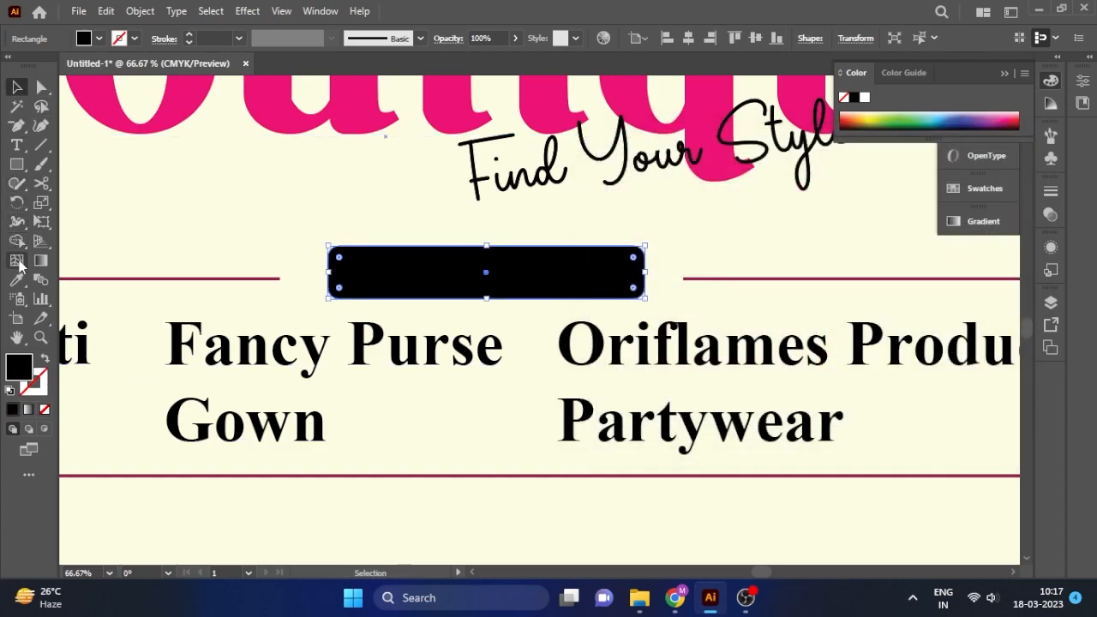
{"action": "left_click", "coordinate": [16, 278]}
{"action": "left_click", "coordinate": [279, 278]}
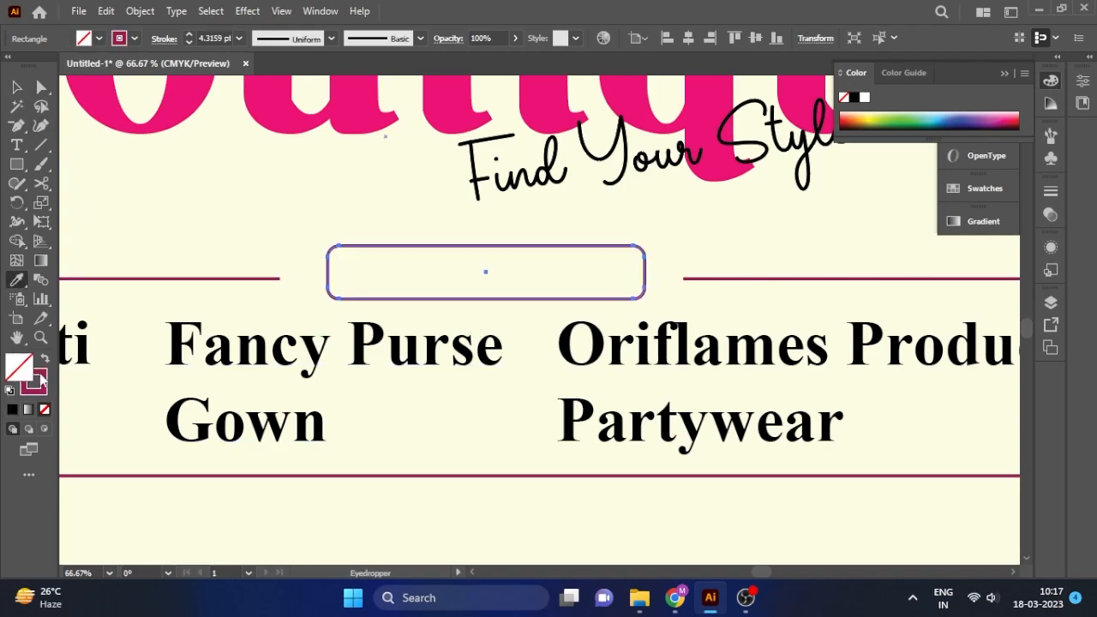
{"action": "left_click", "coordinate": [44, 358]}
{"action": "left_click", "coordinate": [16, 87]}
{"action": "left_click", "coordinate": [439, 532]}
Ungroup the product columns and Alt-drag a copy of the Oriflames Products column upward.
{"action": "scroll", "coordinate": [467, 401], "scroll_direction": "down", "scroll_amount": 2}
{"action": "left_click", "coordinate": [865, 374]}
{"action": "left_click", "coordinate": [555, 377]}
{"action": "right_click", "coordinate": [782, 391]}
{"action": "left_click", "coordinate": [657, 225]}
{"action": "left_click_drag", "start_coordinate": [625, 381], "coordinate": [557, 338]}
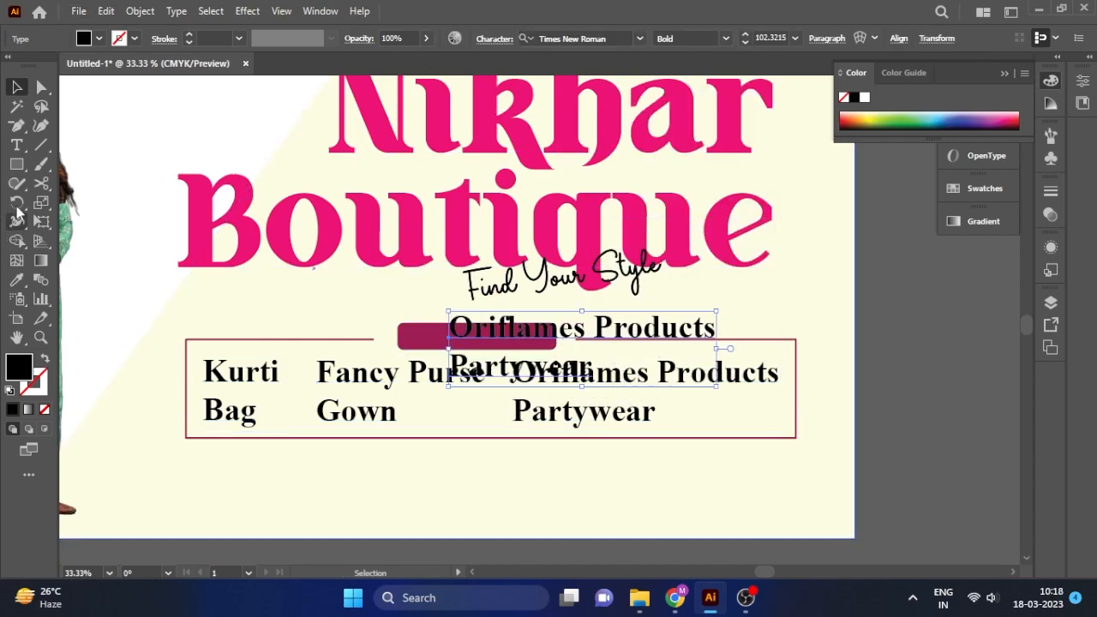
Replace the copied text with 'Deals With' and colour it white (#FFFFFF).
{"action": "double_click", "coordinate": [500, 337]}
{"action": "key", "text": "ctrl+a"}
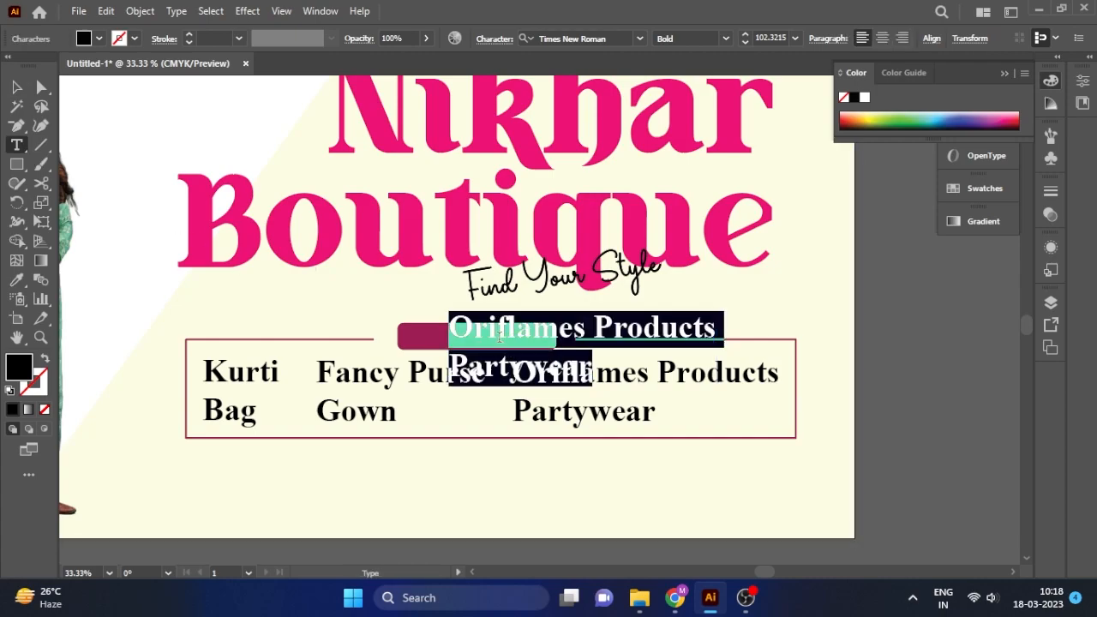
{"action": "type", "text": "Fea"}
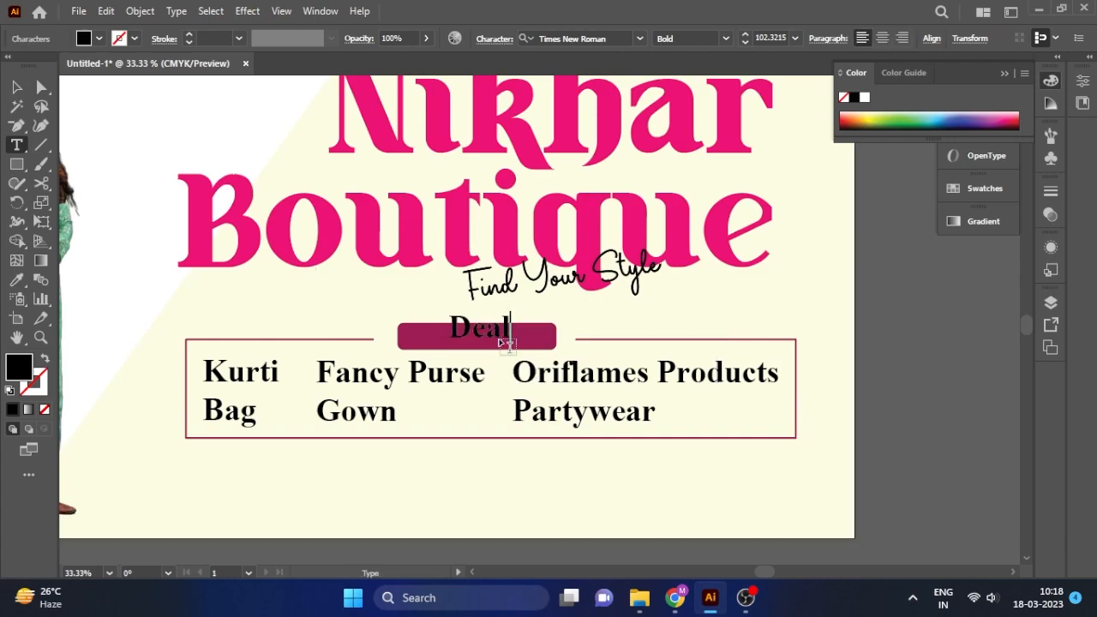
{"action": "left_click", "coordinate": [17, 86]}
{"action": "double_click", "coordinate": [20, 370]}
{"action": "type", "text": "ffffff"}
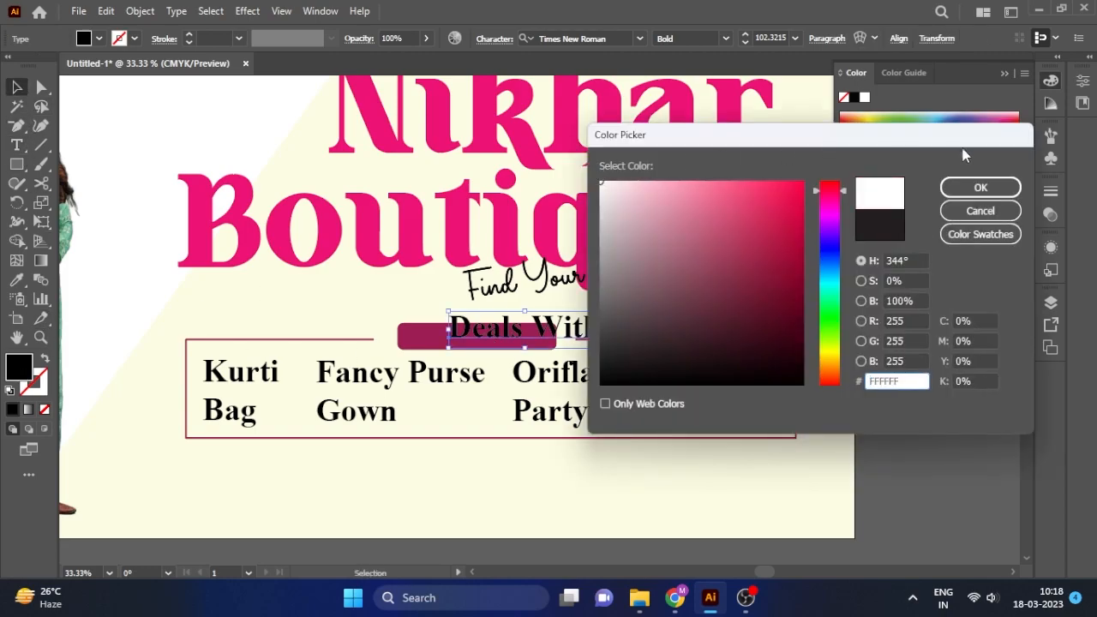
{"action": "left_click", "coordinate": [980, 186]}
Scale the Deals With label down and centre it on the maroon bar.
{"action": "left_click_drag", "start_coordinate": [603, 309], "coordinate": [501, 337]}
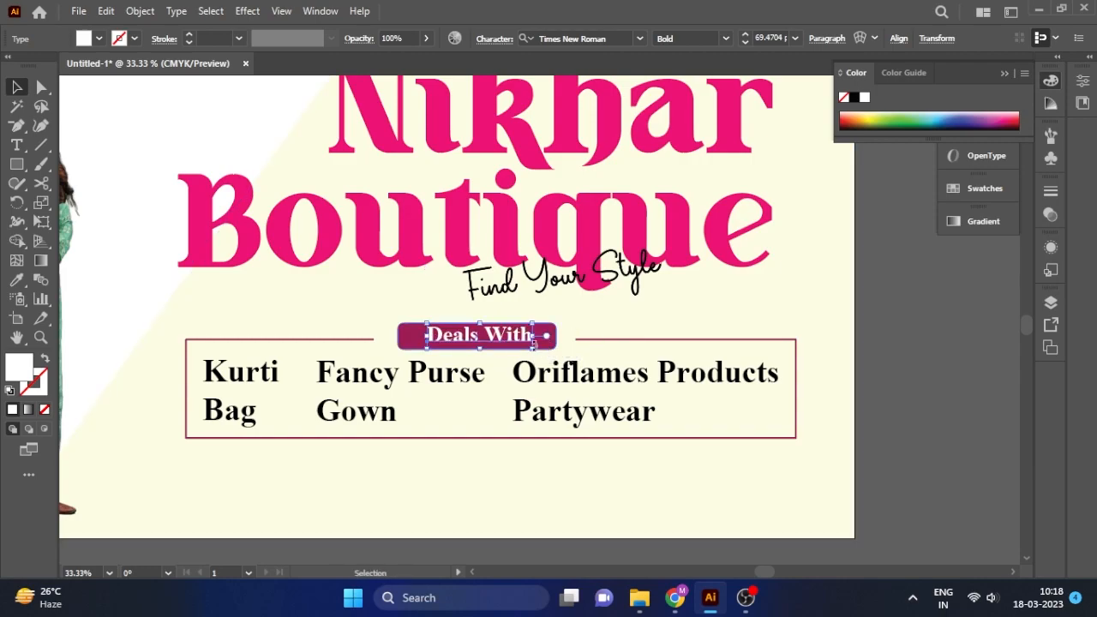
{"action": "left_click", "coordinate": [866, 243]}
{"action": "left_click", "coordinate": [487, 346]}
{"action": "key", "text": "ctrl+plus"}
{"action": "key", "text": "ctrl+plus"}
{"action": "left_click_drag", "start_coordinate": [502, 304], "coordinate": [536, 308]}
{"action": "left_click_drag", "start_coordinate": [467, 318], "coordinate": [468, 319]}
{"action": "key", "text": "ctrl+minus"}
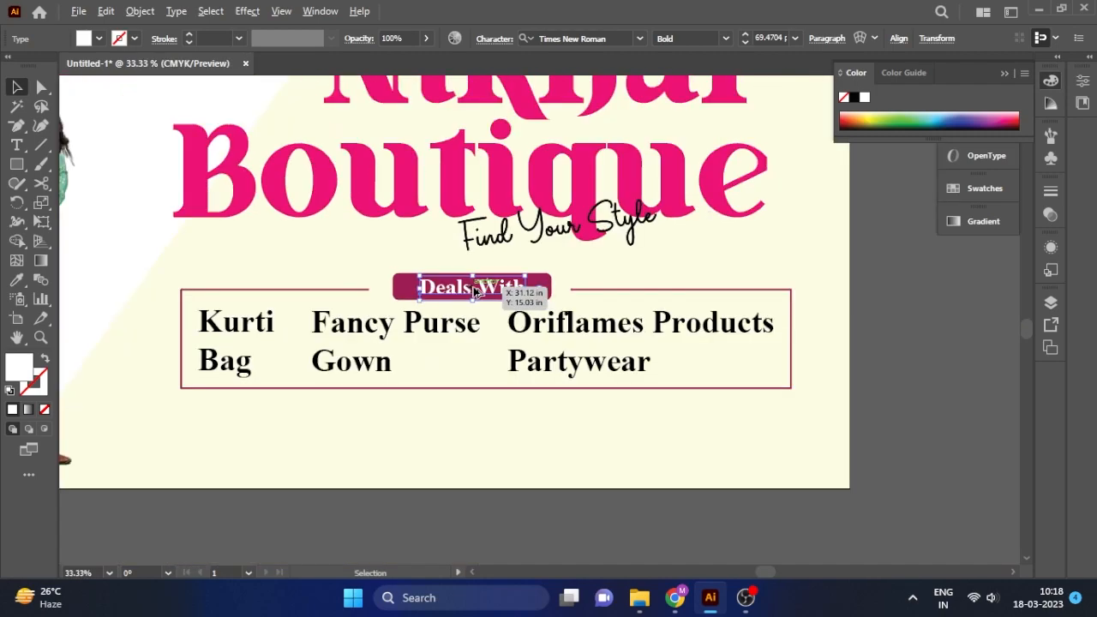
{"action": "left_click", "coordinate": [888, 340]}
Zoom out to the whole banner, cancel the Save dialog, and zoom back in.
{"action": "scroll", "coordinate": [899, 364], "scroll_direction": "down", "scroll_amount": 1}
{"action": "key", "text": "ctrl+minus"}
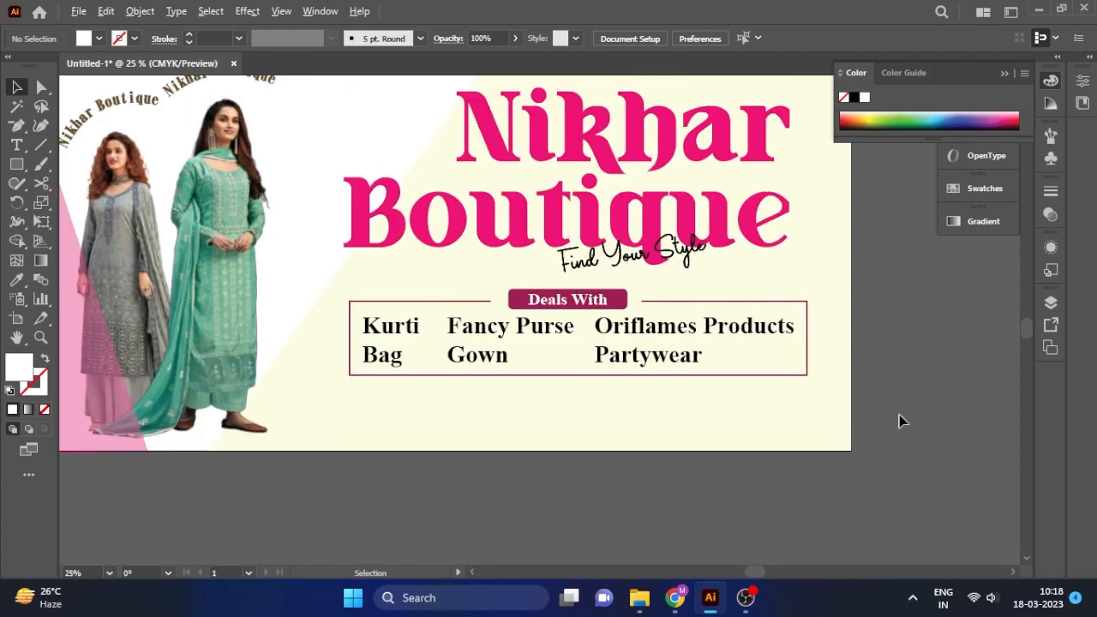
{"action": "key", "text": "ctrl+s"}
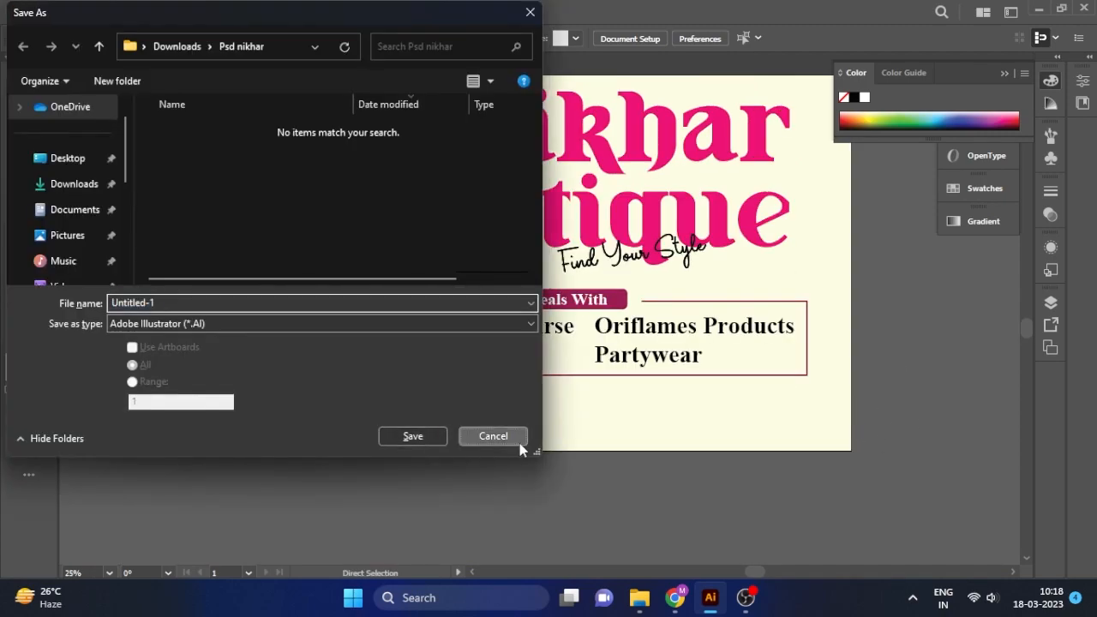
{"action": "left_click", "coordinate": [518, 446]}
{"action": "key", "text": "ctrl+plus"}
Draw a small circle left of the Kurti entry and give it a crimson fill.
{"action": "left_click_drag", "start_coordinate": [15, 167], "coordinate": [85, 201]}
{"action": "scroll", "coordinate": [257, 295], "scroll_direction": "left", "scroll_amount": 1}
{"action": "scroll", "coordinate": [283, 303], "scroll_direction": "up", "scroll_amount": 2}
{"action": "mouse_move", "coordinate": [271, 249]}
{"action": "left_mouse_down"}
{"action": "mouse_move", "coordinate": [311, 310]}
{"action": "mouse_move", "coordinate": [313, 290]}
{"action": "left_mouse_up"}
{"action": "key", "text": "v"}
{"action": "double_click", "coordinate": [28, 367]}
{"action": "left_click", "coordinate": [803, 236]}
Keep the bullet circle's solid crimson fill.
{"action": "left_click", "coordinate": [978, 190]}
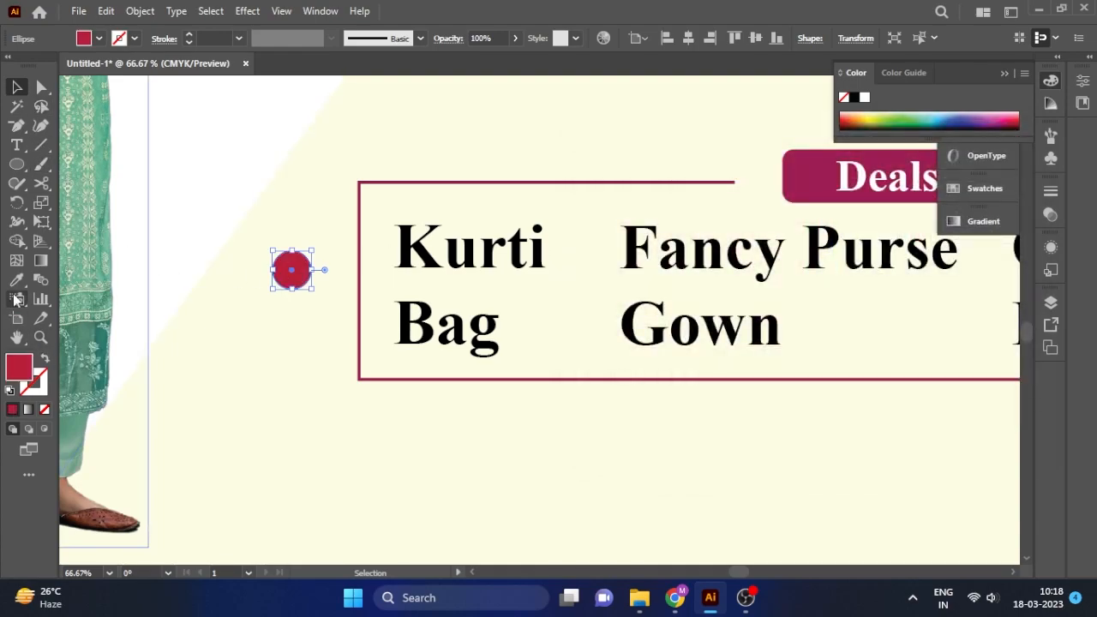
{"action": "key", "text": "i"}
{"action": "key", "text": "shift+x"}
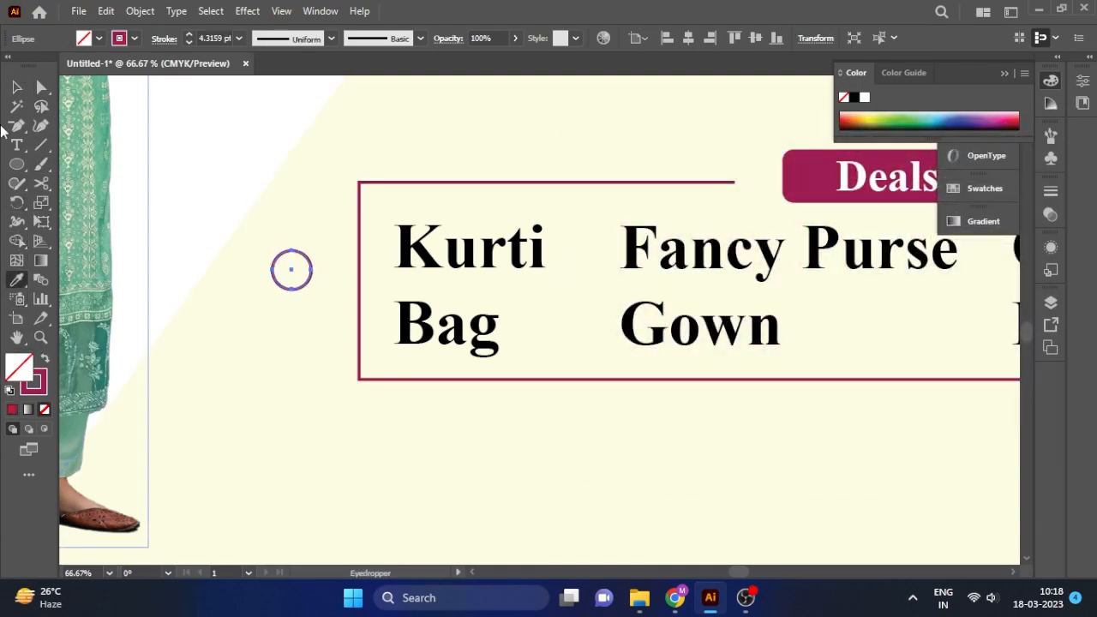
{"action": "key", "text": "shift+x"}
{"action": "key", "text": "v"}
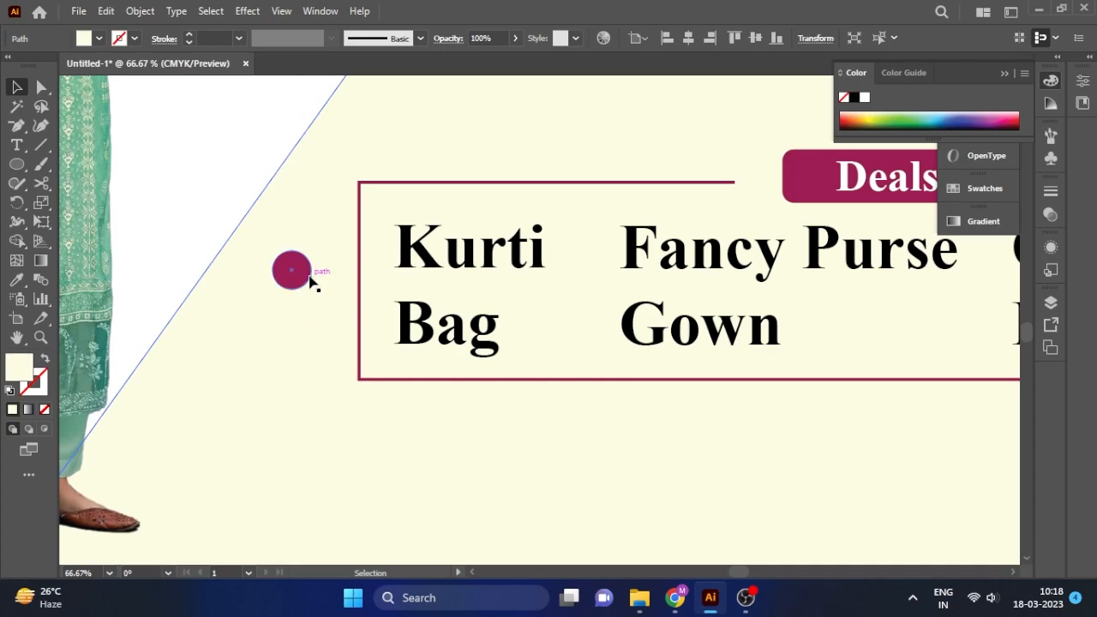
Duplicate the circle, shrink the copy and fill it with a lighter pink.
{"action": "scroll", "coordinate": [301, 283], "scroll_direction": "up", "scroll_amount": 2}
{"action": "left_click_drag", "start_coordinate": [287, 249], "coordinate": [308, 274], "text": "alt"}
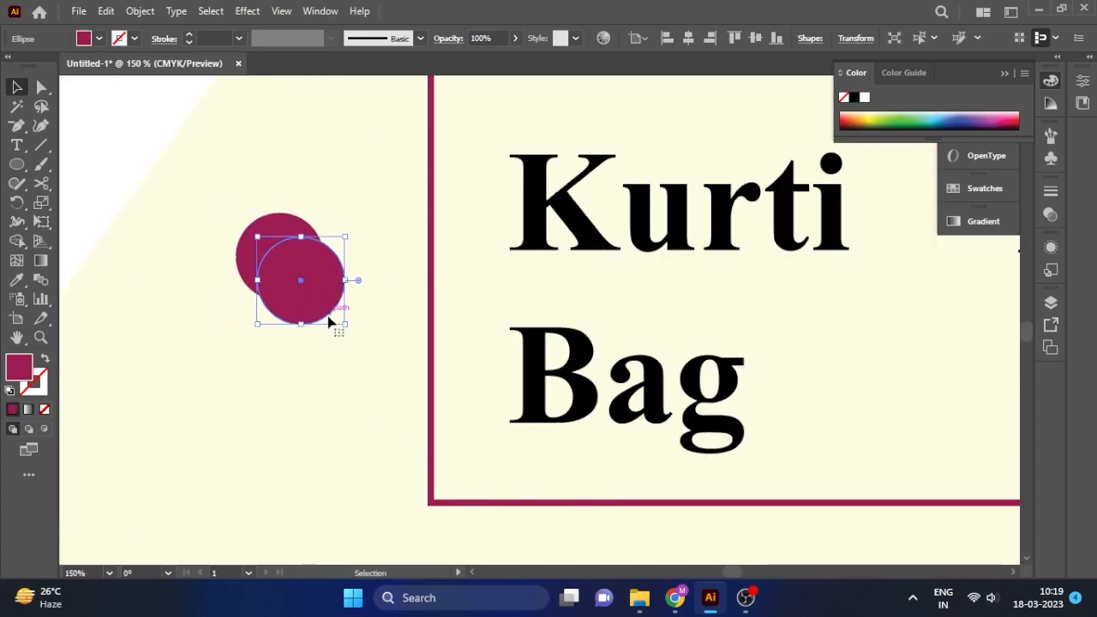
{"action": "left_click_drag", "start_coordinate": [347, 327], "coordinate": [330, 308]}
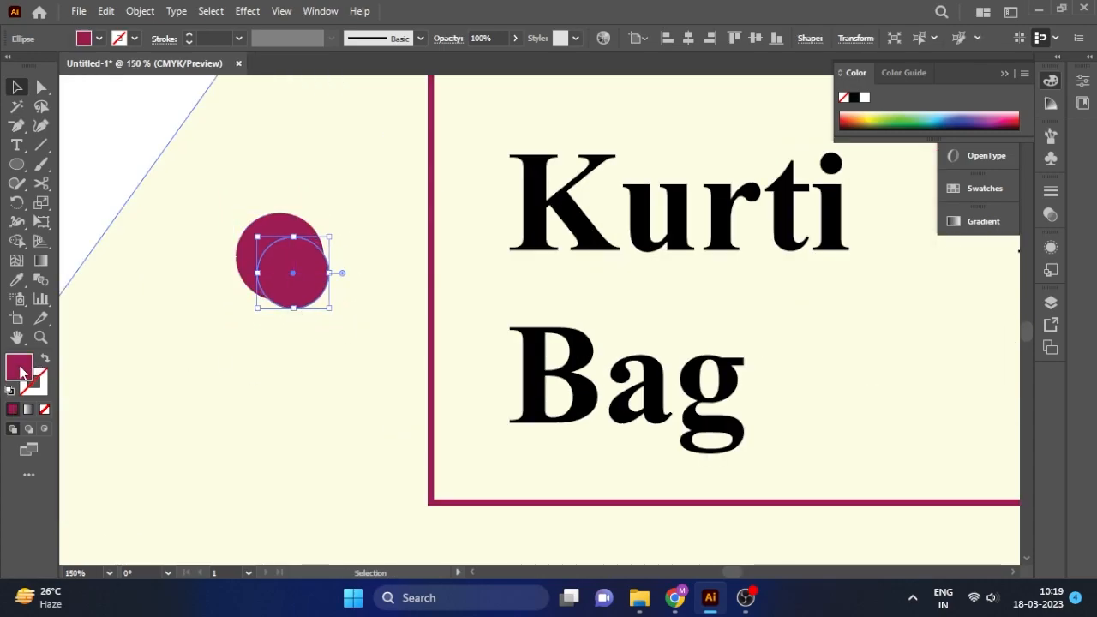
{"action": "double_click", "coordinate": [21, 368]}
{"action": "left_click", "coordinate": [730, 226]}
{"action": "left_click", "coordinate": [979, 186]}
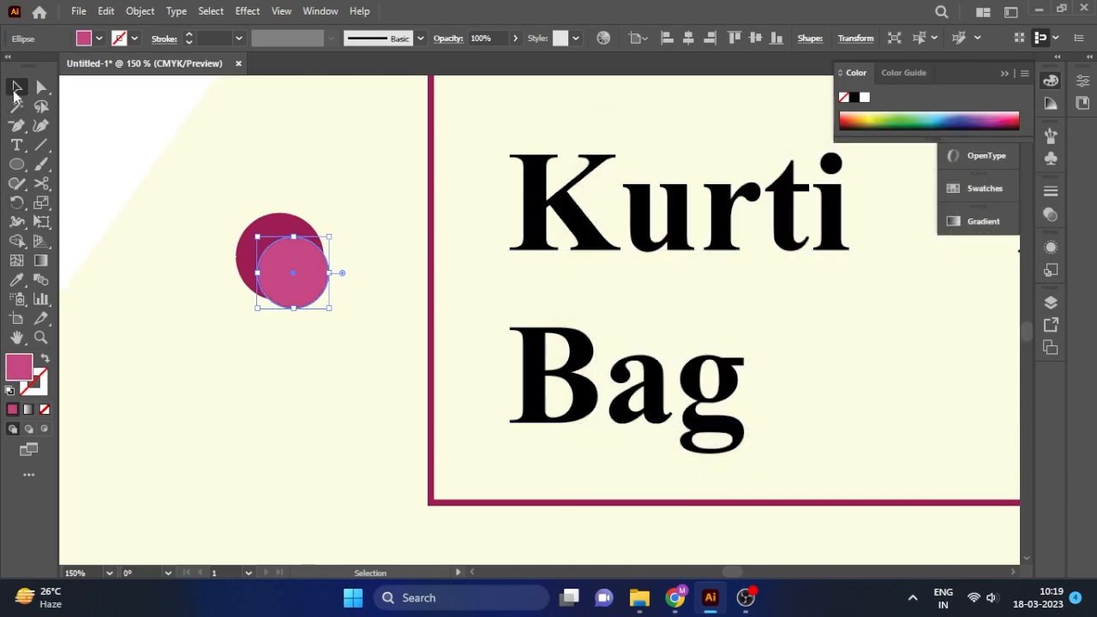
Stack the small pink circle on the crimson one and group them into one bullet.
{"action": "left_click", "coordinate": [144, 143]}
{"action": "left_click", "coordinate": [274, 266]}
{"action": "left_click", "coordinate": [287, 227]}
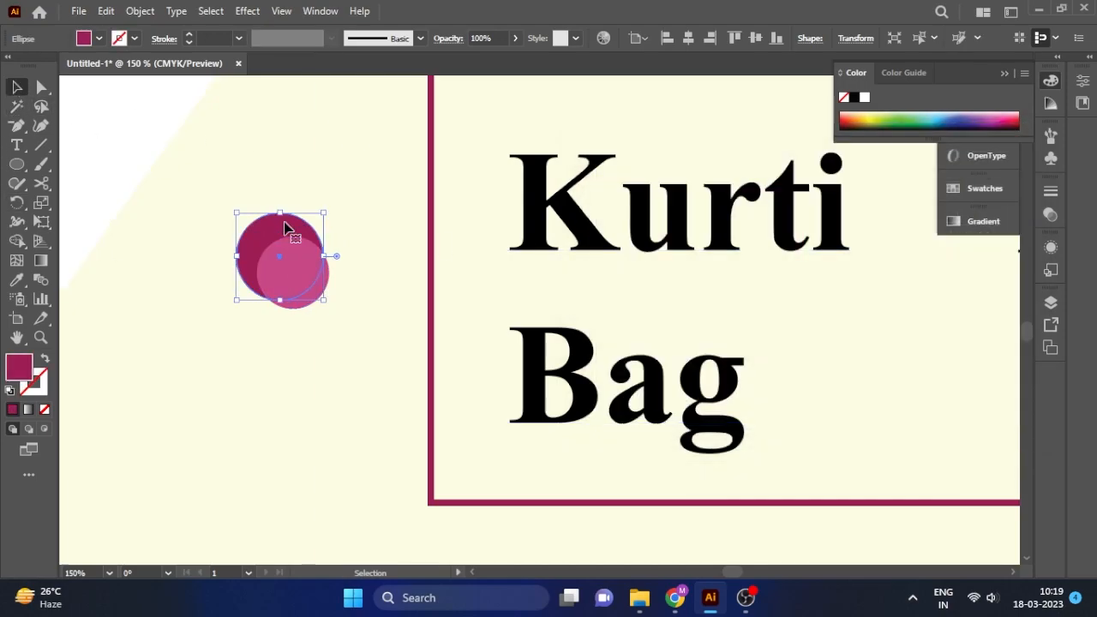
{"action": "scroll", "coordinate": [287, 227], "scroll_direction": "down", "scroll_amount": 3}
{"action": "left_click_drag", "start_coordinate": [276, 246], "coordinate": [338, 313]}
{"action": "scroll", "coordinate": [277, 261], "scroll_direction": "up", "scroll_amount": 1}
{"action": "scroll", "coordinate": [277, 261], "scroll_direction": "up", "scroll_amount": 3}
{"action": "left_click", "coordinate": [278, 225], "text": "shift"}
{"action": "key", "text": "ctrl+g"}
{"action": "scroll", "coordinate": [278, 224], "scroll_direction": "down", "scroll_amount": 4}
{"action": "scroll", "coordinate": [345, 254], "scroll_direction": "up", "scroll_amount": 1}
Copy the bullet beside Bag, then copy the pair to Fancy Purse and Gown.
{"action": "left_click", "coordinate": [380, 433]}
{"action": "left_click", "coordinate": [339, 251]}
{"action": "left_click", "coordinate": [399, 489]}
{"action": "left_click", "coordinate": [339, 312]}
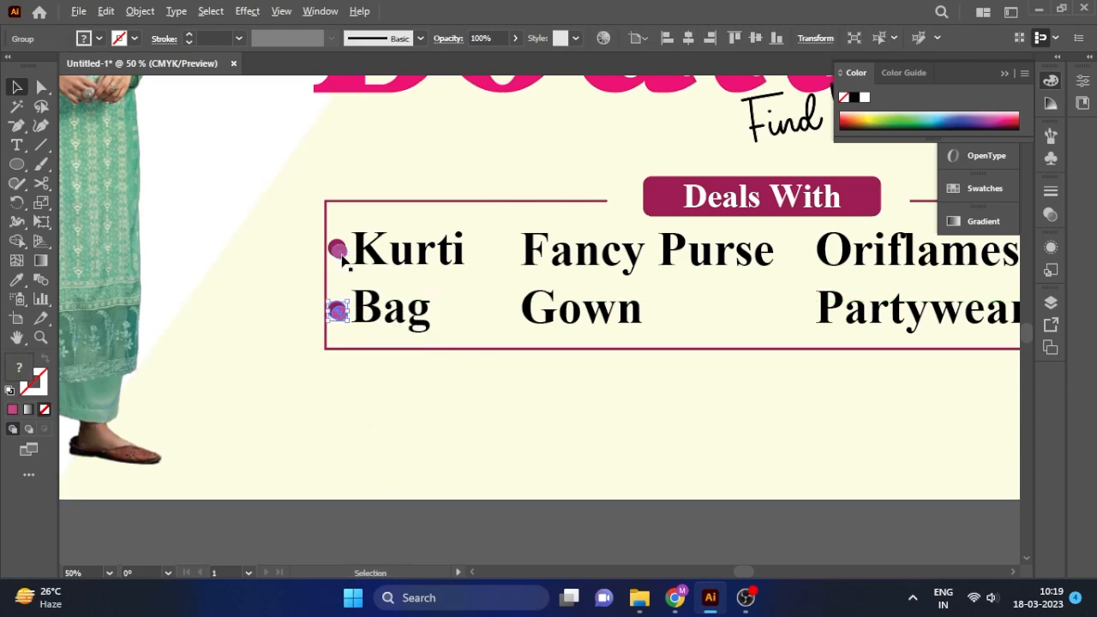
{"action": "left_click", "coordinate": [336, 253], "text": "shift"}
{"action": "left_click_drag", "start_coordinate": [343, 263], "coordinate": [806, 266]}
{"action": "left_click", "coordinate": [509, 310]}
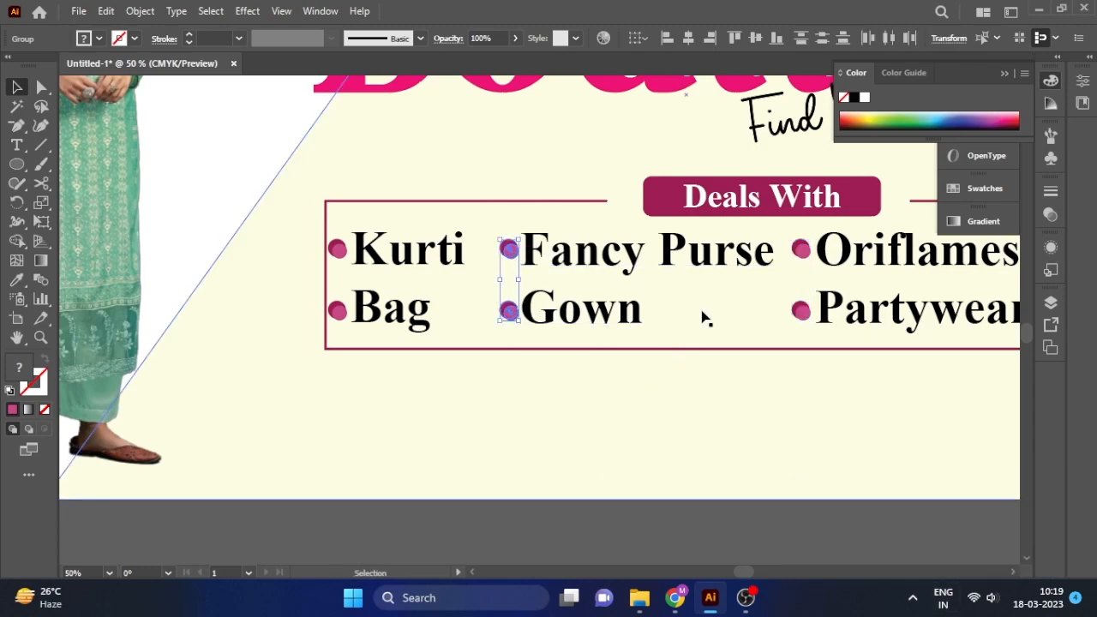
{"action": "left_click", "coordinate": [494, 539]}
Shift the Kurti and Bag labels slightly right of their bullets.
{"action": "left_click", "coordinate": [411, 274]}
{"action": "left_click_drag", "start_coordinate": [410, 269], "coordinate": [415, 272]}
{"action": "left_click", "coordinate": [466, 519]}
{"action": "left_click", "coordinate": [341, 312]}
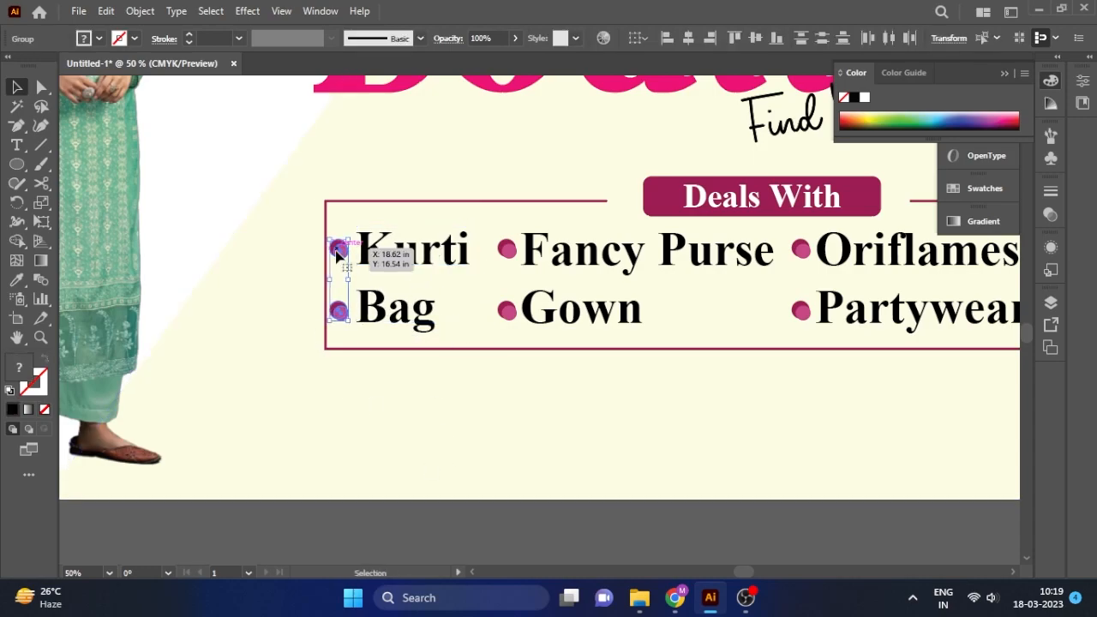
{"action": "left_click", "coordinate": [440, 512]}
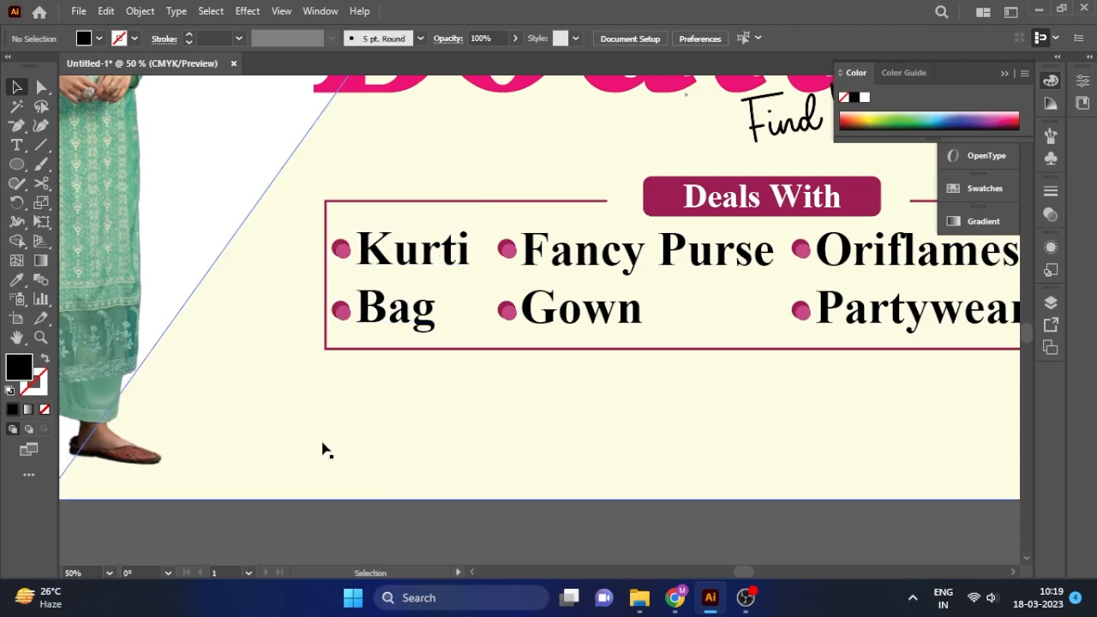
{"action": "scroll", "coordinate": [282, 388], "scroll_direction": "down", "scroll_amount": 2}
{"action": "scroll", "coordinate": [547, 477], "scroll_direction": "down", "scroll_amount": 1}
{"action": "scroll", "coordinate": [547, 476], "scroll_direction": "up", "scroll_amount": 1}
{"action": "scroll", "coordinate": [547, 476], "scroll_direction": "down", "scroll_amount": 1}
Group the text and list box without the background shapes, then nudge up-left.
{"action": "left_click_drag", "start_coordinate": [339, 465], "coordinate": [494, 273]}
{"action": "left_click_drag", "start_coordinate": [692, 181], "coordinate": [693, 180]}
{"action": "left_click", "coordinate": [383, 213], "text": "shift"}
{"action": "left_click", "coordinate": [358, 417], "text": "shift"}
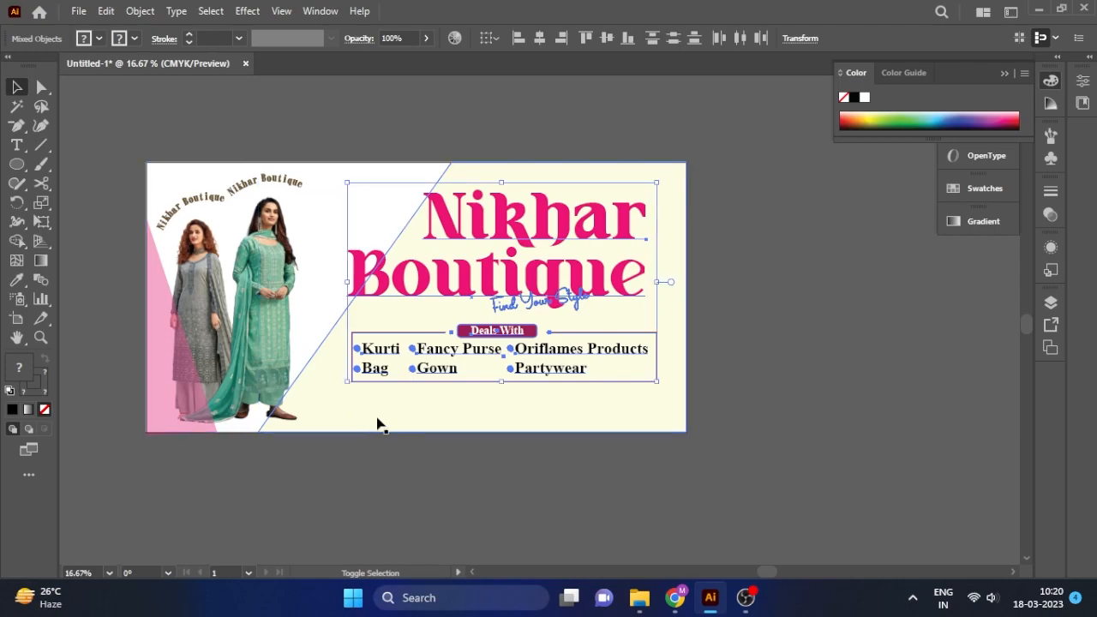
{"action": "key", "text": "ctrl+g"}
{"action": "left_click_drag", "start_coordinate": [541, 219], "coordinate": [543, 212]}
{"action": "left_click", "coordinate": [854, 311]}
{"action": "left_click_drag", "start_coordinate": [593, 267], "coordinate": [587, 267]}
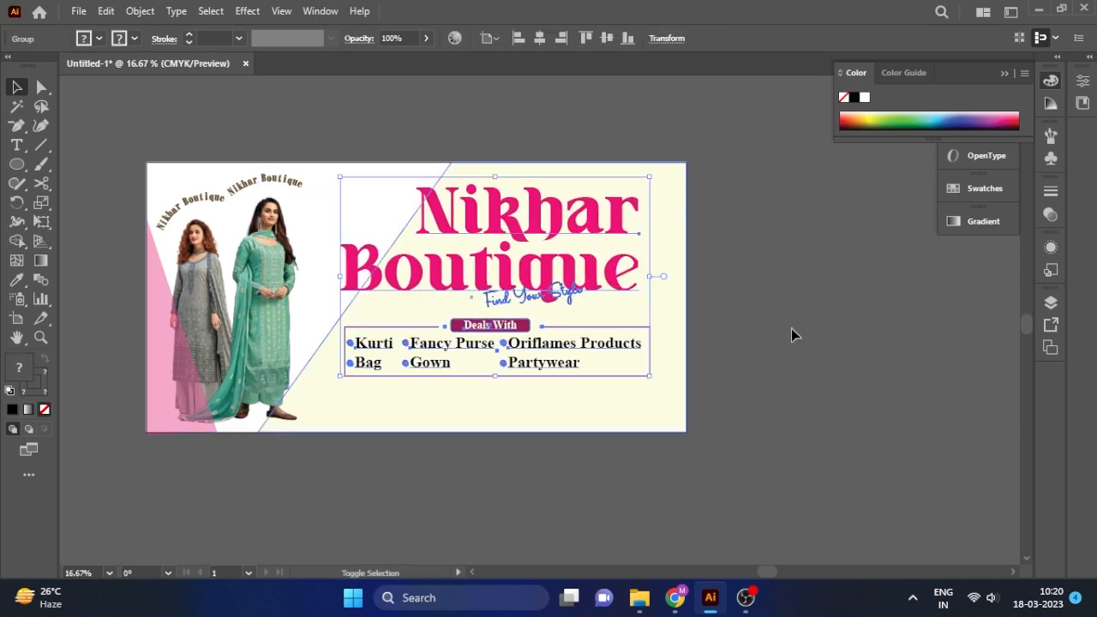
{"action": "left_click", "coordinate": [577, 461]}
{"action": "scroll", "coordinate": [577, 461], "scroll_direction": "up", "scroll_amount": 1}
{"action": "scroll", "coordinate": [580, 474], "scroll_direction": "down", "scroll_amount": 1}
{"action": "scroll", "coordinate": [515, 426], "scroll_direction": "up", "scroll_amount": 1}
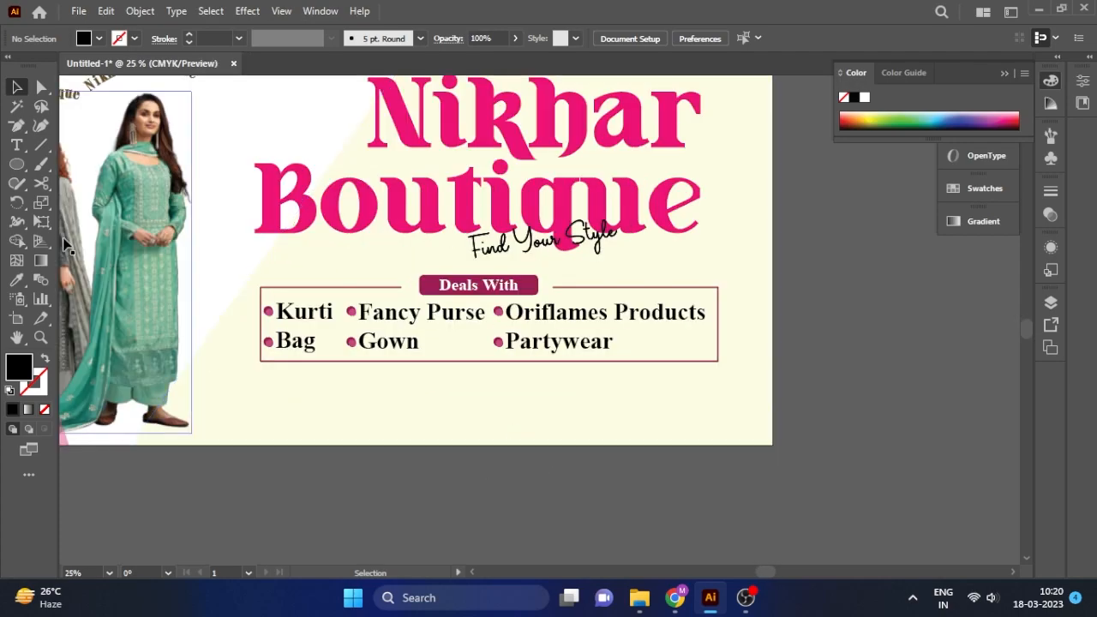
Add a Times New Roman Bold text line, scaled down, under the product list.
{"action": "left_click", "coordinate": [17, 146]}
{"action": "left_click", "coordinate": [367, 403]}
{"action": "key", "text": "Escape"}
{"action": "left_click_drag", "start_coordinate": [241, 379], "coordinate": [543, 395]}
{"action": "left_click_drag", "start_coordinate": [673, 334], "coordinate": [349, 384]}
{"action": "left_click_drag", "start_coordinate": [308, 414], "coordinate": [574, 408]}
{"action": "left_click", "coordinate": [639, 37]}
{"action": "left_click", "coordinate": [604, 139]}
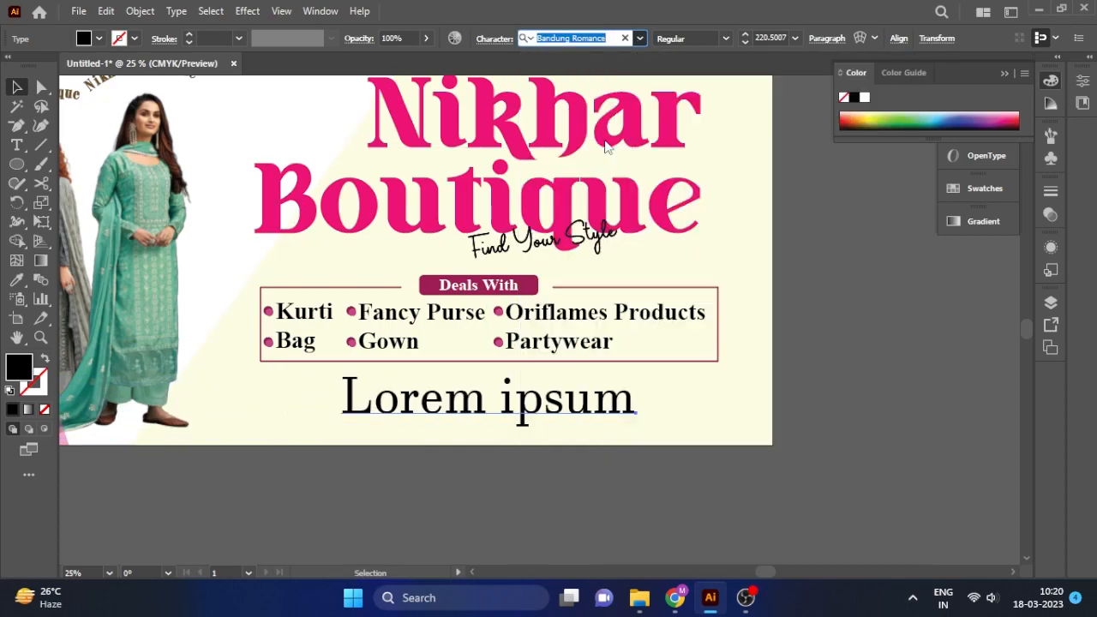
{"action": "left_click", "coordinate": [594, 36]}
{"action": "type", "text": "times"}
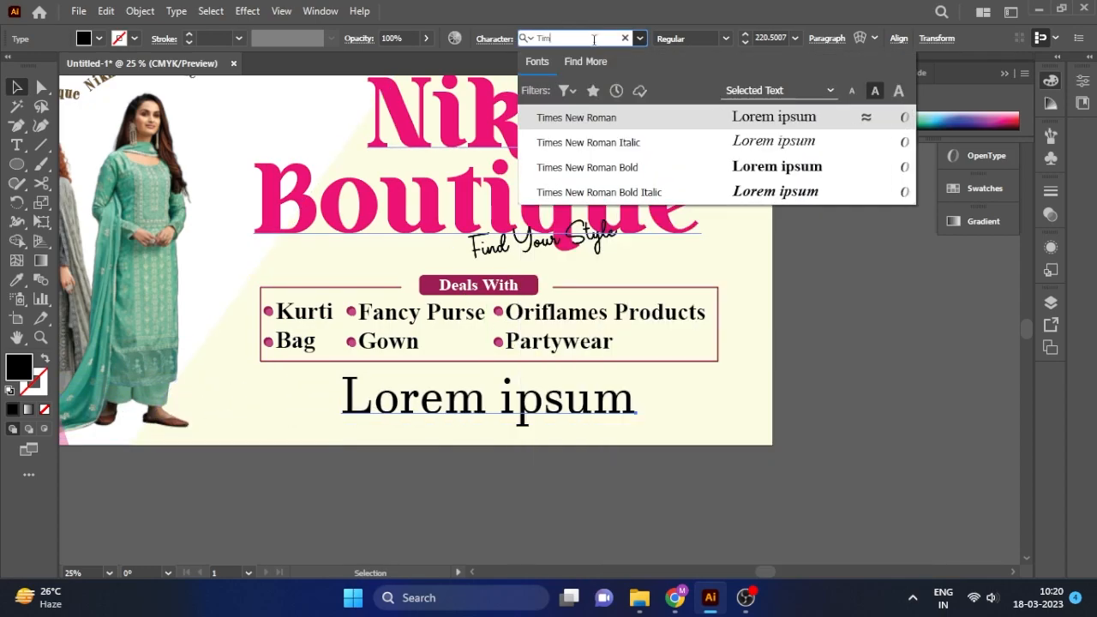
{"action": "left_click", "coordinate": [748, 170]}
{"action": "left_click_drag", "start_coordinate": [636, 370], "coordinate": [561, 386]}
{"action": "left_click_drag", "start_coordinate": [490, 418], "coordinate": [445, 405]}
Change the text to 'Call:' with a +91 phone number and resize it.
{"action": "left_click", "coordinate": [17, 145]}
{"action": "left_click", "coordinate": [382, 383]}
{"action": "key", "text": "ctrl+a"}
{"action": "type", "text": "Call:"}
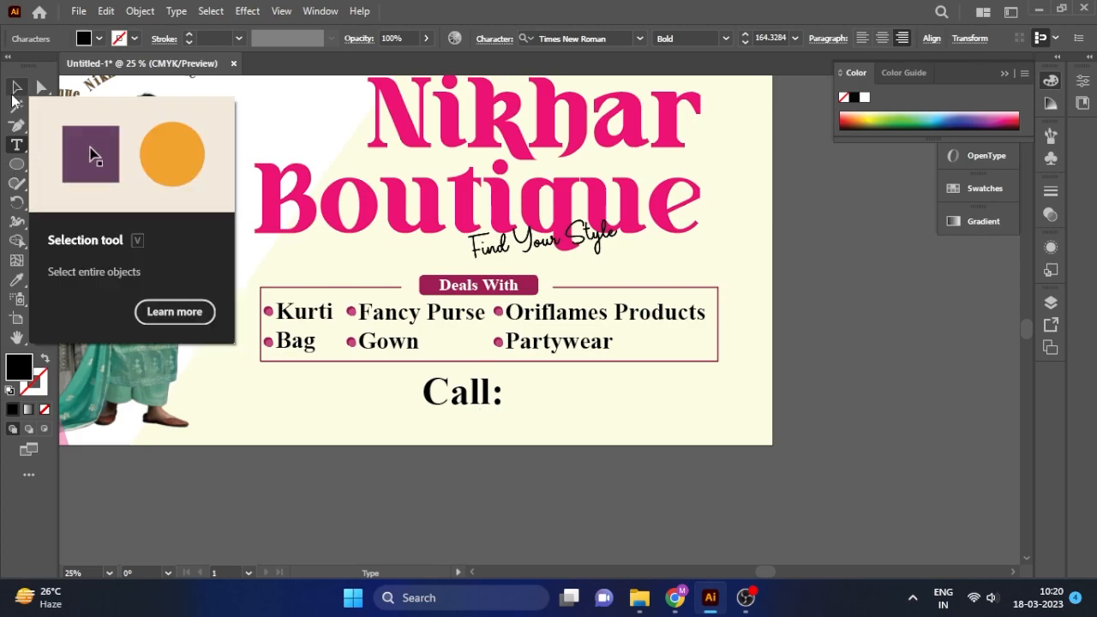
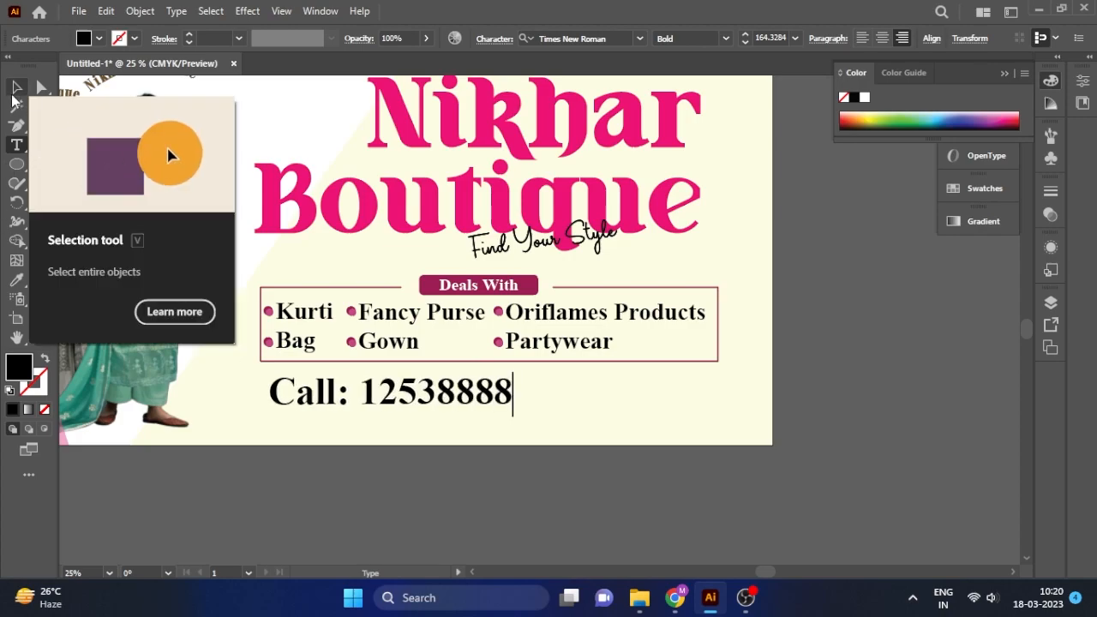
{"action": "left_click", "coordinate": [437, 392]}
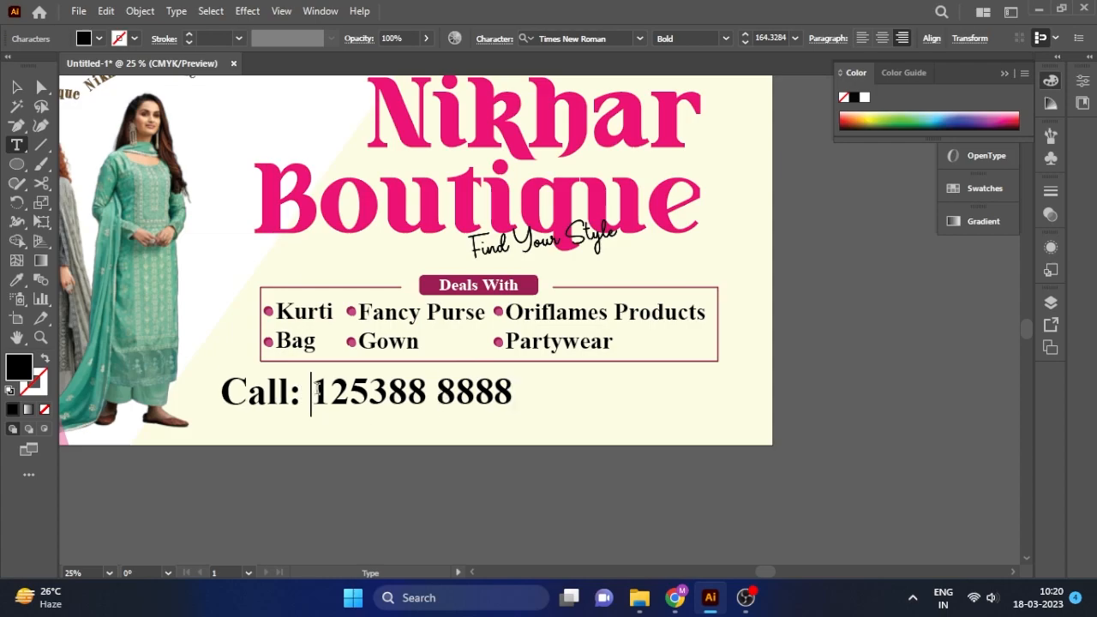
{"action": "type", "text": "+91"}
{"action": "left_click", "coordinate": [16, 86]}
{"action": "left_click_drag", "start_coordinate": [367, 394], "coordinate": [515, 392]}
{"action": "left_click_drag", "start_coordinate": [661, 371], "coordinate": [625, 376]}
Place a copy of the Call line below it and retype it as 'Add'.
{"action": "left_click_drag", "start_coordinate": [518, 389], "coordinate": [538, 435]}
{"action": "left_click", "coordinate": [17, 145]}
{"action": "left_click", "coordinate": [437, 424]}
{"action": "key", "text": "ctrl+a"}
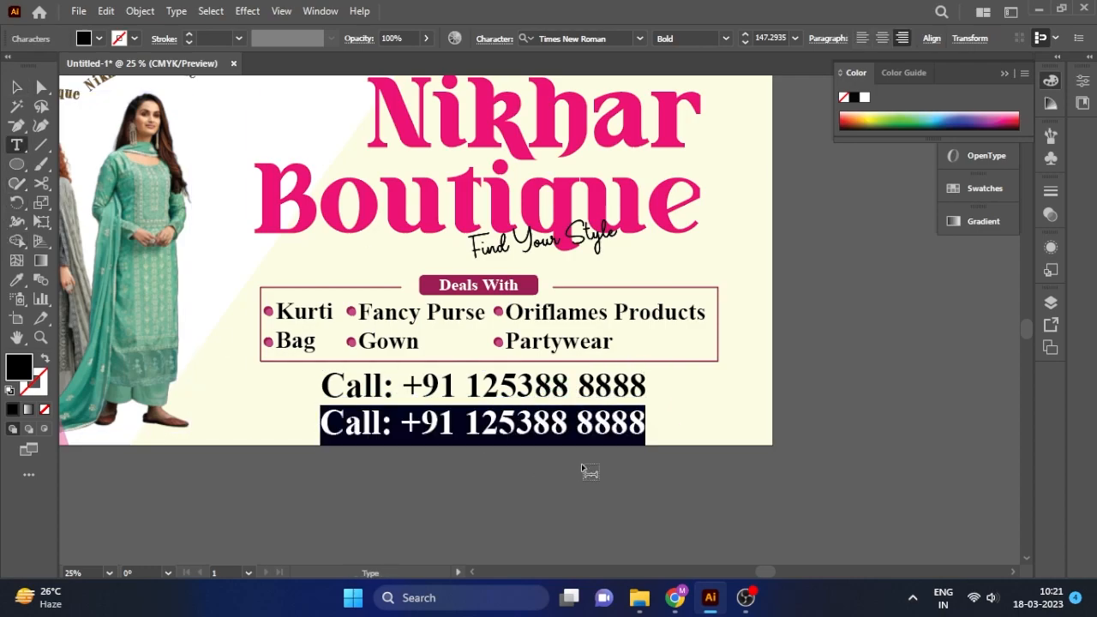
{"action": "type", "text": "Add:"}
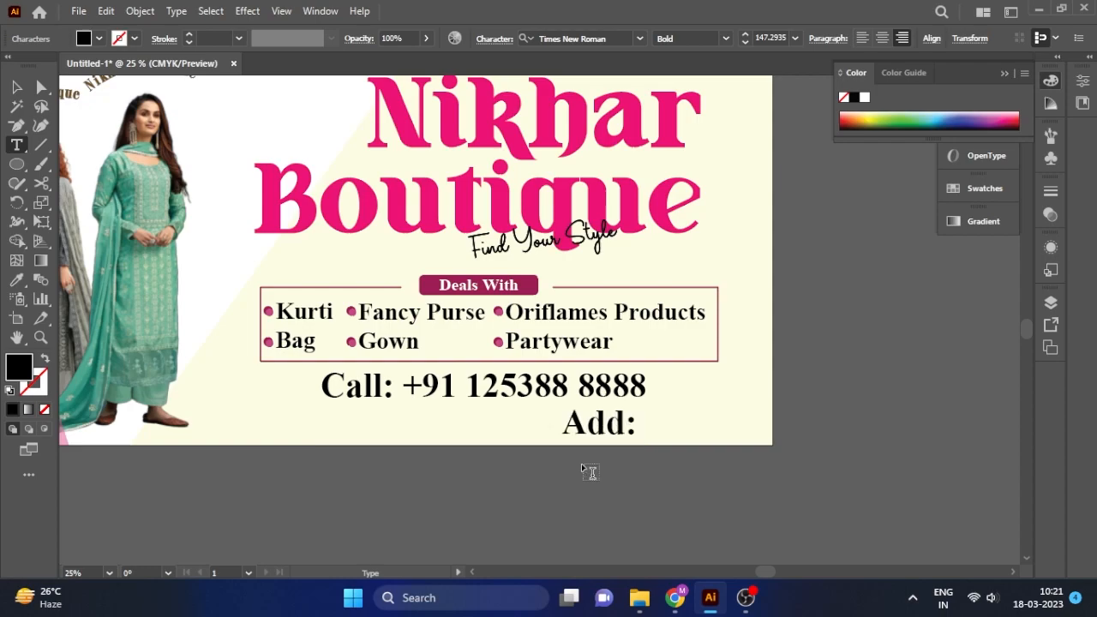
Move the Add: label to the banner's lower left.
{"action": "left_click", "coordinate": [18, 89]}
{"action": "left_click_drag", "start_coordinate": [634, 423], "coordinate": [277, 415]}
{"action": "left_click", "coordinate": [335, 482]}
{"action": "left_click", "coordinate": [257, 429]}
Nudge the title group and Call line slightly upward.
{"action": "left_click", "coordinate": [489, 385]}
{"action": "left_click", "coordinate": [512, 295]}
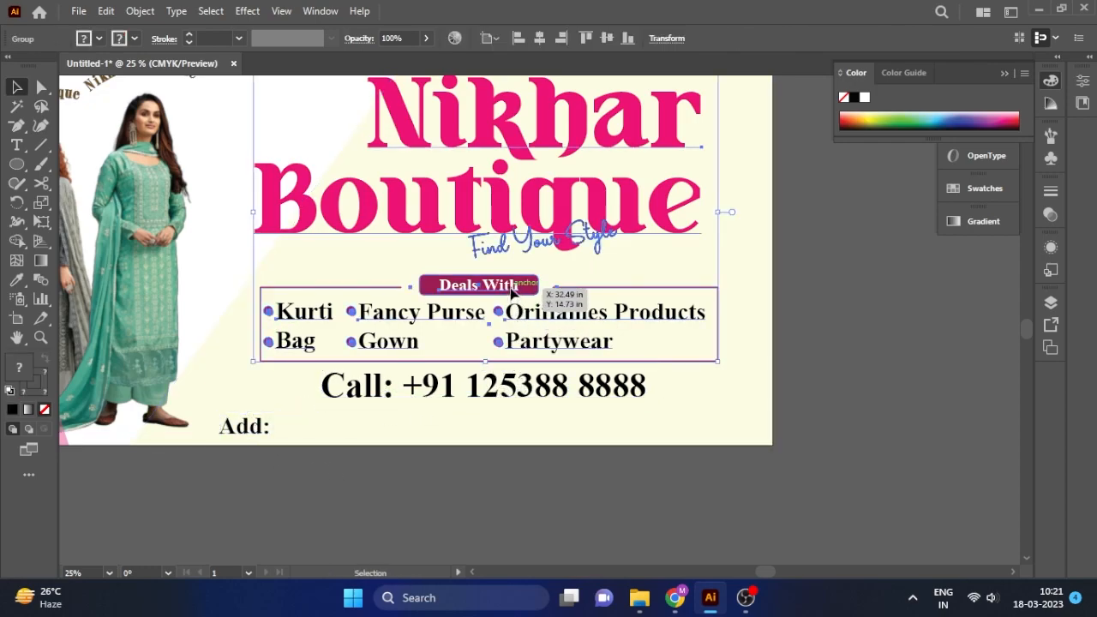
{"action": "left_click_drag", "start_coordinate": [512, 293], "coordinate": [502, 289]}
{"action": "left_click_drag", "start_coordinate": [599, 389], "coordinate": [595, 385]}
{"action": "left_click", "coordinate": [284, 426]}
{"action": "double_click", "coordinate": [276, 426]}
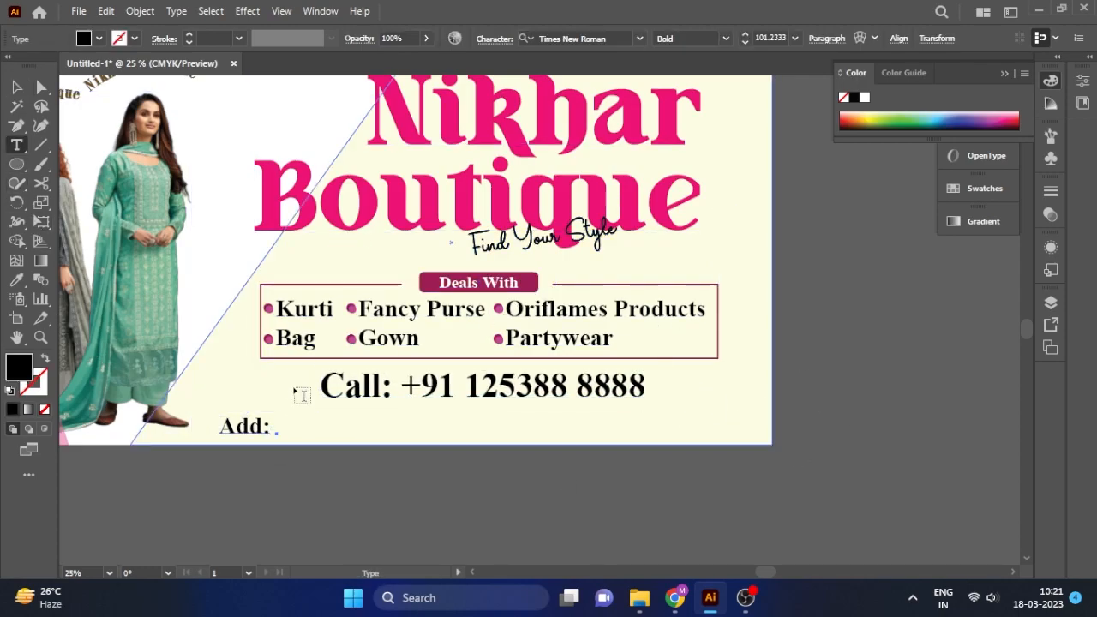
{"action": "key", "text": "Escape"}
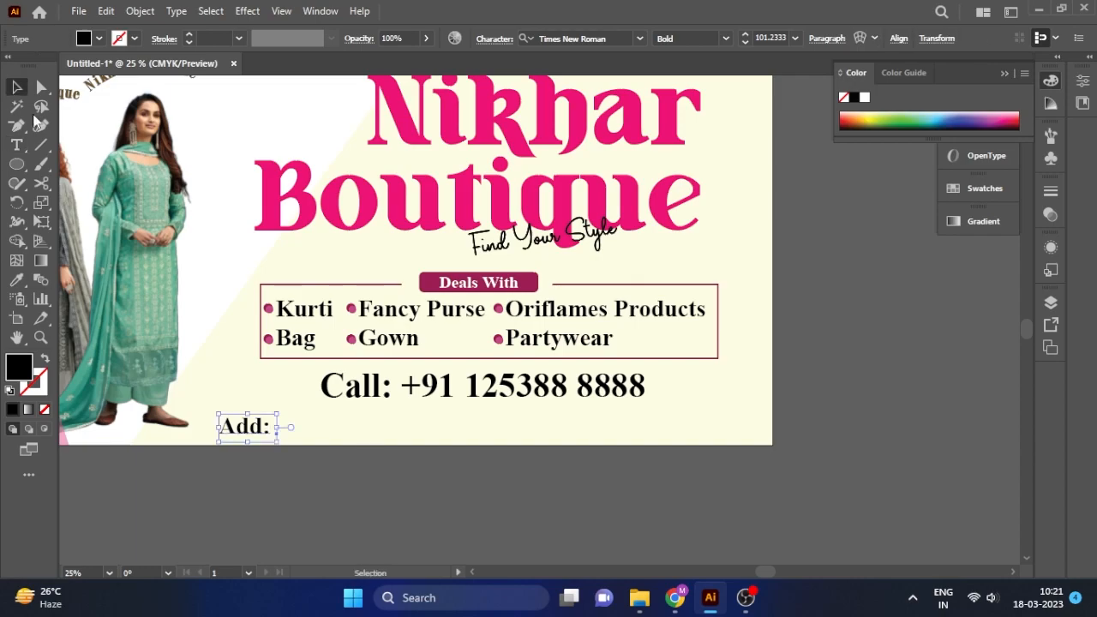
{"action": "left_click", "coordinate": [231, 514]}
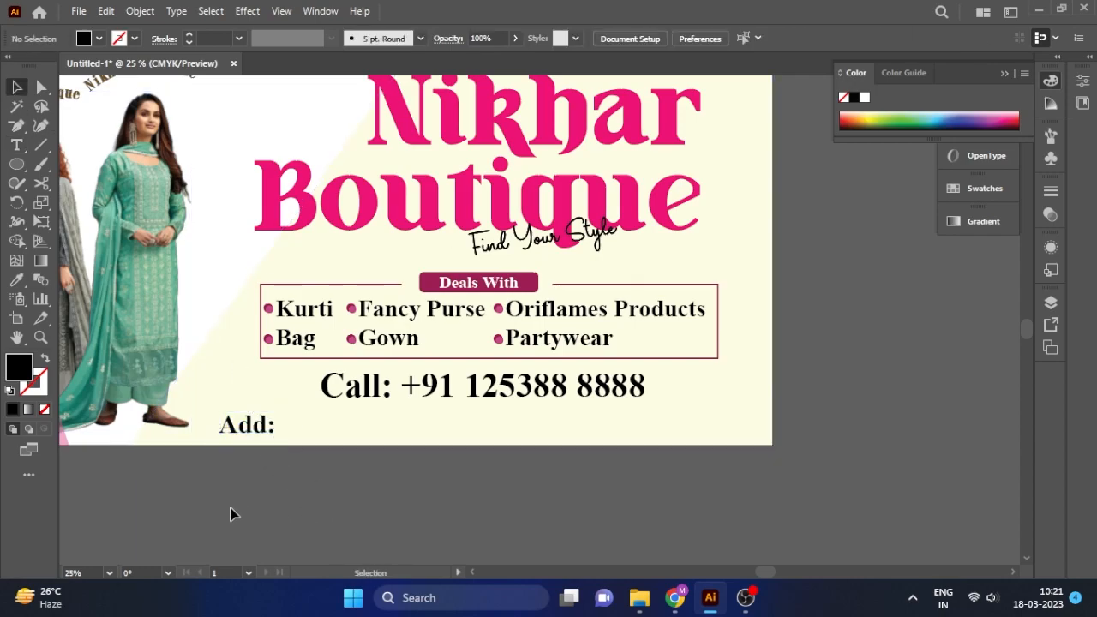
Ungroup the title block so Nikhar Boutique is separate from the tagline.
{"action": "scroll", "coordinate": [220, 503], "scroll_direction": "down", "scroll_amount": 1}
{"action": "left_click", "coordinate": [371, 287]}
{"action": "right_click", "coordinate": [379, 289]}
{"action": "left_click", "coordinate": [476, 431]}
{"action": "left_click", "coordinate": [562, 373]}
{"action": "left_click", "coordinate": [412, 306]}
{"action": "right_click", "coordinate": [413, 302]}
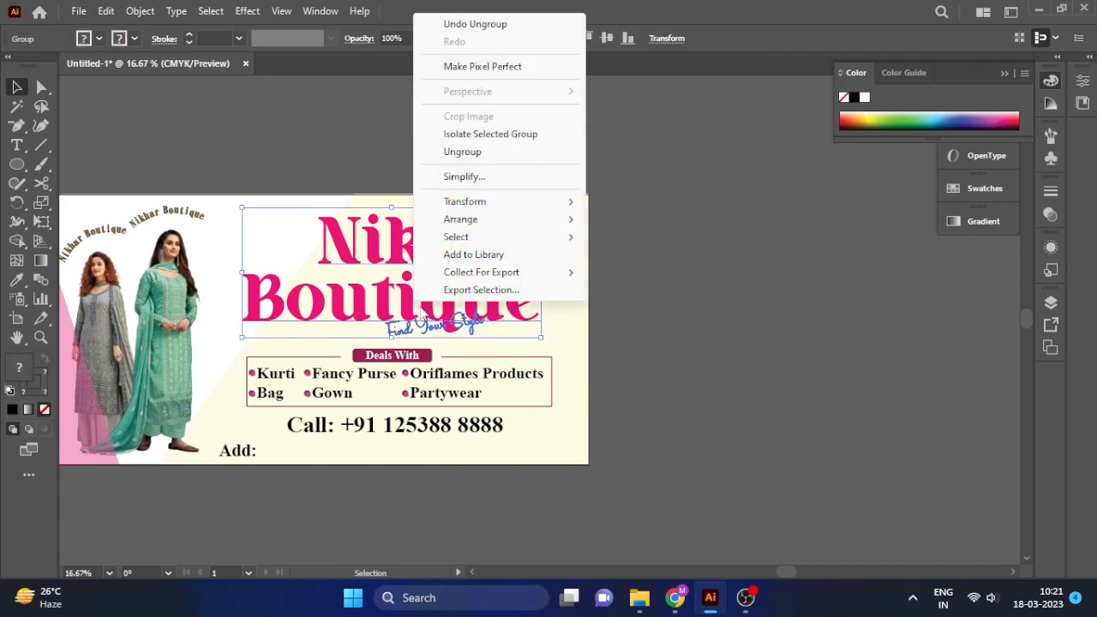
{"action": "left_click", "coordinate": [463, 149]}
{"action": "left_click", "coordinate": [444, 310]}
{"action": "left_click", "coordinate": [444, 310]}
Duplicate the title beside the artboard, delete 'Nikhar' and swap its fill and stroke.
{"action": "left_click_drag", "start_coordinate": [444, 311], "coordinate": [800, 310]}
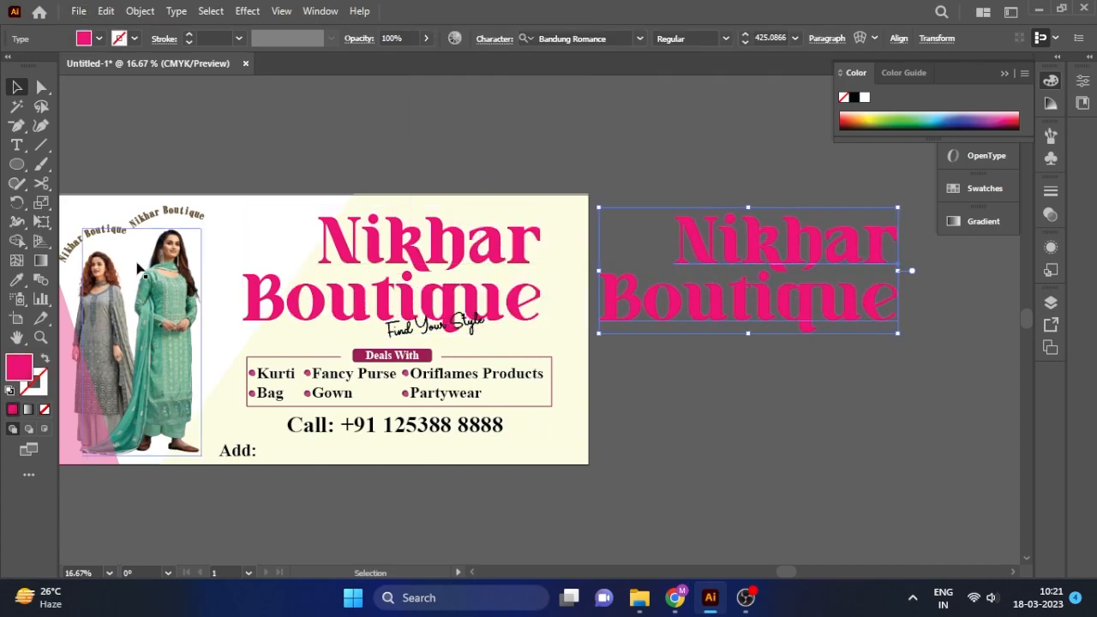
{"action": "left_click", "coordinate": [17, 148]}
{"action": "left_click_drag", "start_coordinate": [612, 289], "coordinate": [572, 211]}
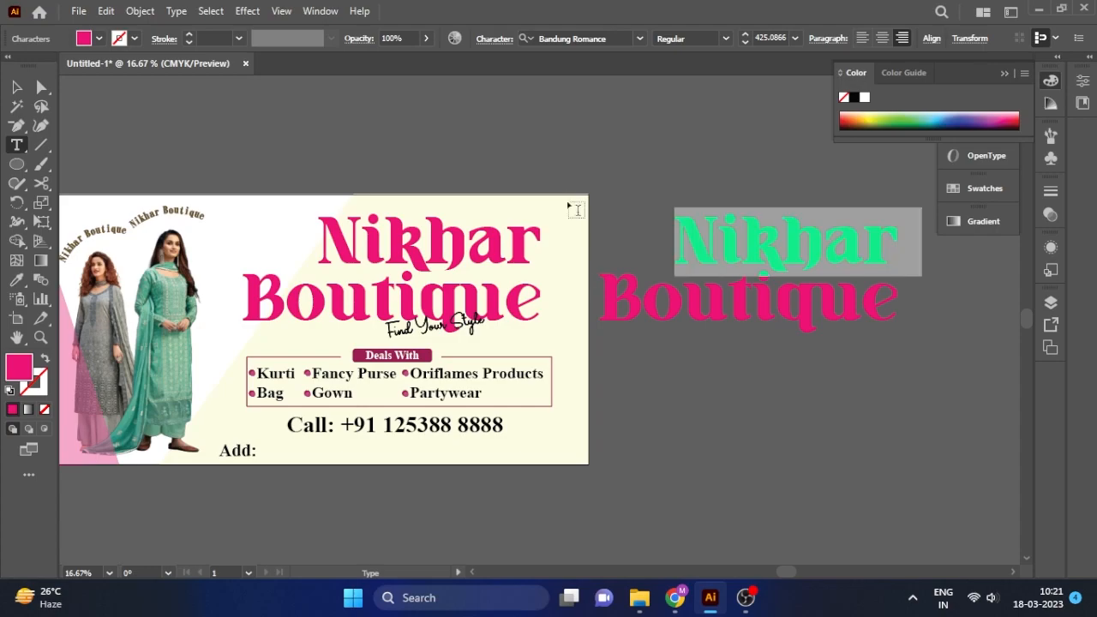
{"action": "key", "text": "BackSpace"}
{"action": "left_click", "coordinate": [17, 87]}
{"action": "left_click_drag", "start_coordinate": [668, 271], "coordinate": [668, 301]}
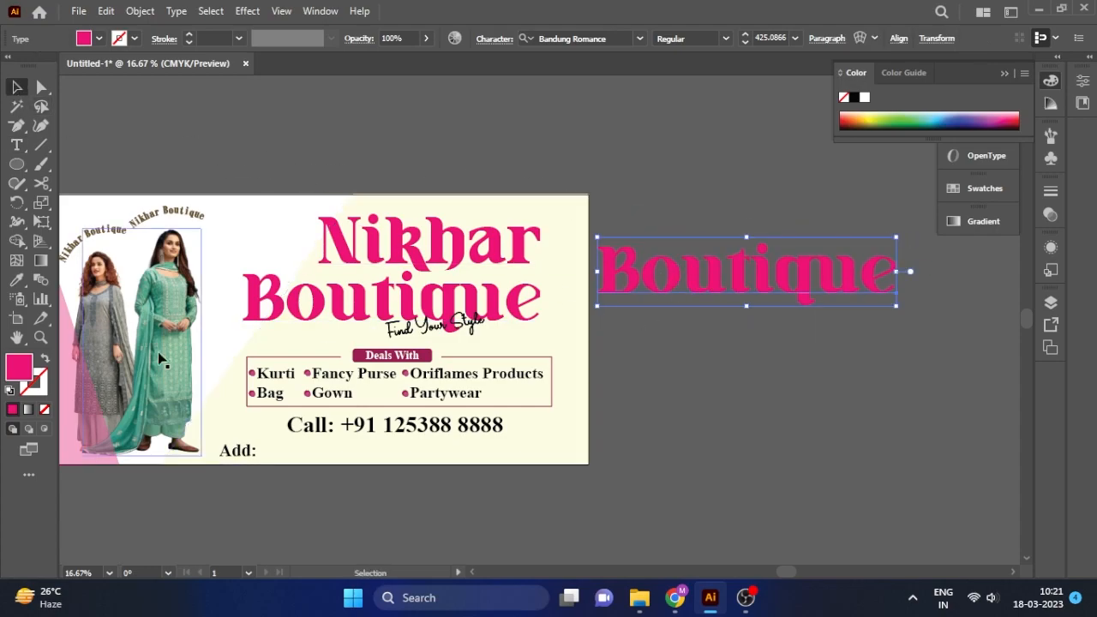
{"action": "left_click", "coordinate": [45, 358]}
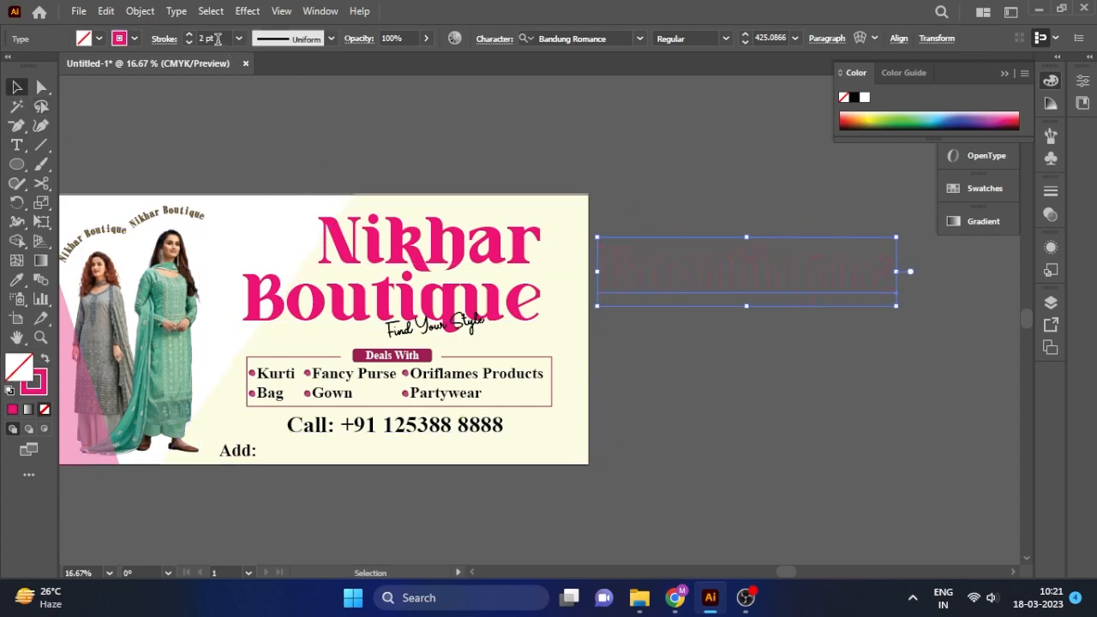
Rotate the Boutique copy 90° and position it along the banner's right edge.
{"action": "scroll", "coordinate": [218, 39], "scroll_direction": "down", "scroll_amount": 1}
{"action": "left_click", "coordinate": [752, 299]}
{"action": "left_click", "coordinate": [756, 285]}
{"action": "left_click_drag", "start_coordinate": [814, 281], "coordinate": [813, 342]}
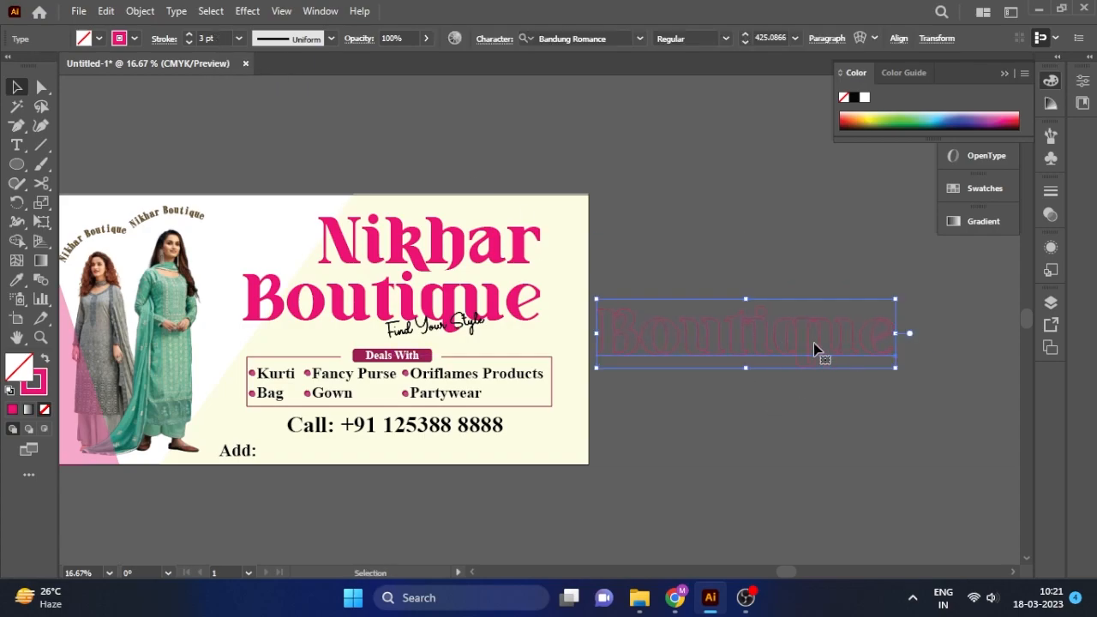
{"action": "right_click", "coordinate": [754, 319]}
{"action": "mouse_move", "coordinate": [832, 477]}
{"action": "left_click", "coordinate": [600, 374]}
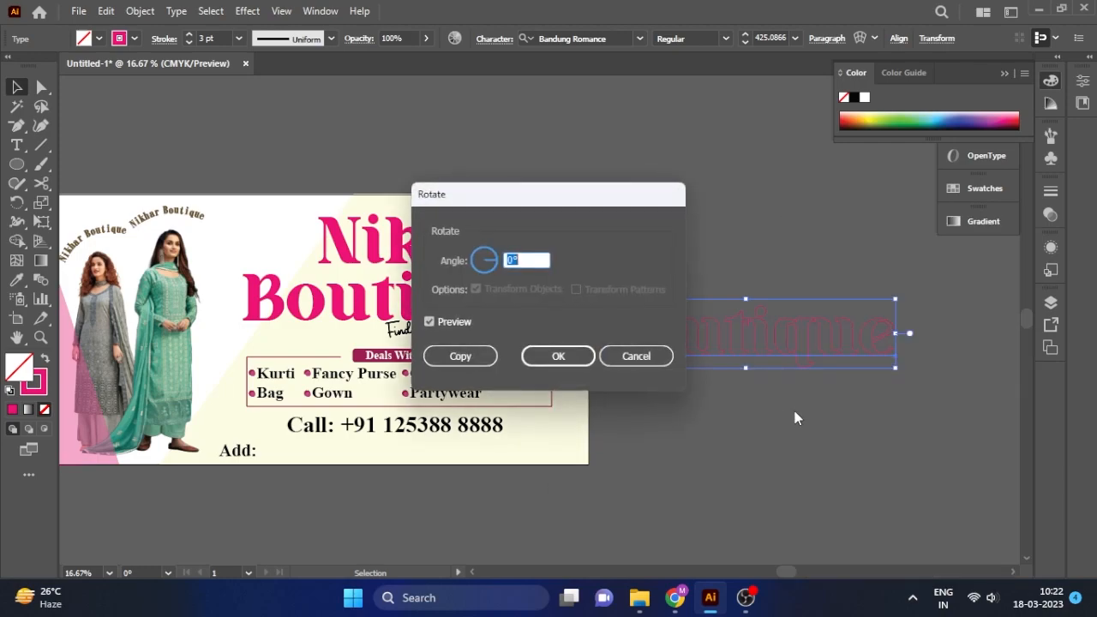
{"action": "type", "text": "90"}
{"action": "key", "text": "Return"}
{"action": "left_click_drag", "start_coordinate": [871, 458], "coordinate": [580, 293]}
{"action": "left_click", "coordinate": [610, 233]}
{"action": "mouse_move", "coordinate": [610, 233]}
{"action": "left_mouse_down"}
{"action": "mouse_move", "coordinate": [593, 214]}
{"action": "mouse_move", "coordinate": [614, 185]}
{"action": "mouse_move", "coordinate": [593, 236]}
{"action": "left_mouse_up"}
Fill the vertical Boutique with the headline pink sampled from the title.
{"action": "left_click", "coordinate": [194, 341]}
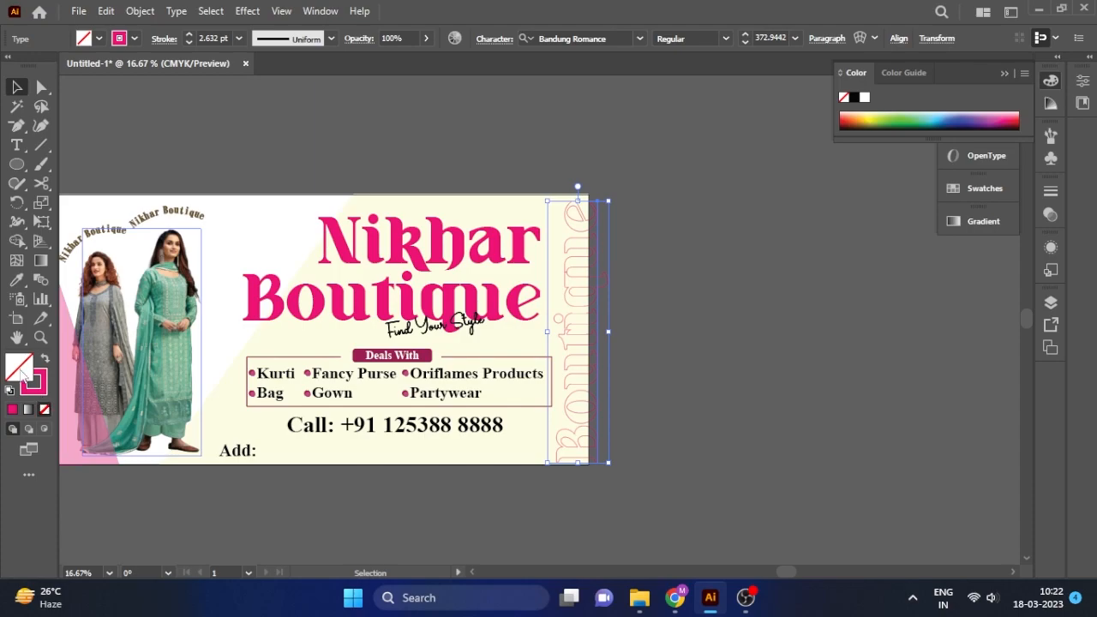
{"action": "double_click", "coordinate": [24, 375]}
{"action": "left_click", "coordinate": [970, 216]}
{"action": "left_click", "coordinate": [17, 279]}
{"action": "left_click", "coordinate": [522, 236]}
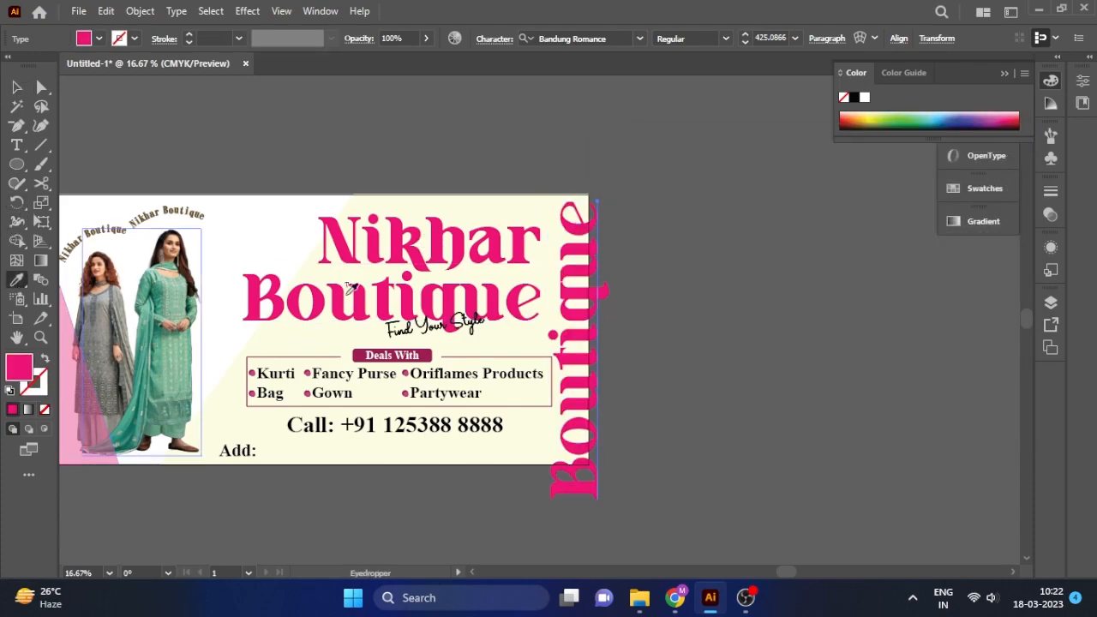
Make the vertical Boutique outline-only by swapping fill and stroke, with a dark olive stroke.
{"action": "left_click", "coordinate": [364, 448]}
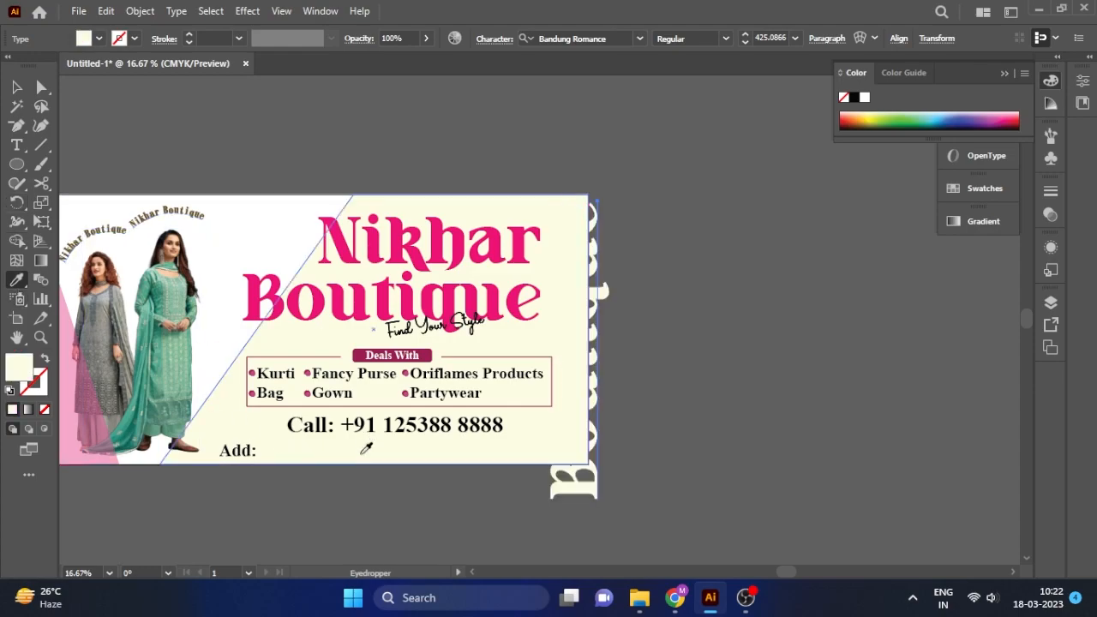
{"action": "left_click", "coordinate": [43, 358]}
{"action": "double_click", "coordinate": [39, 384]}
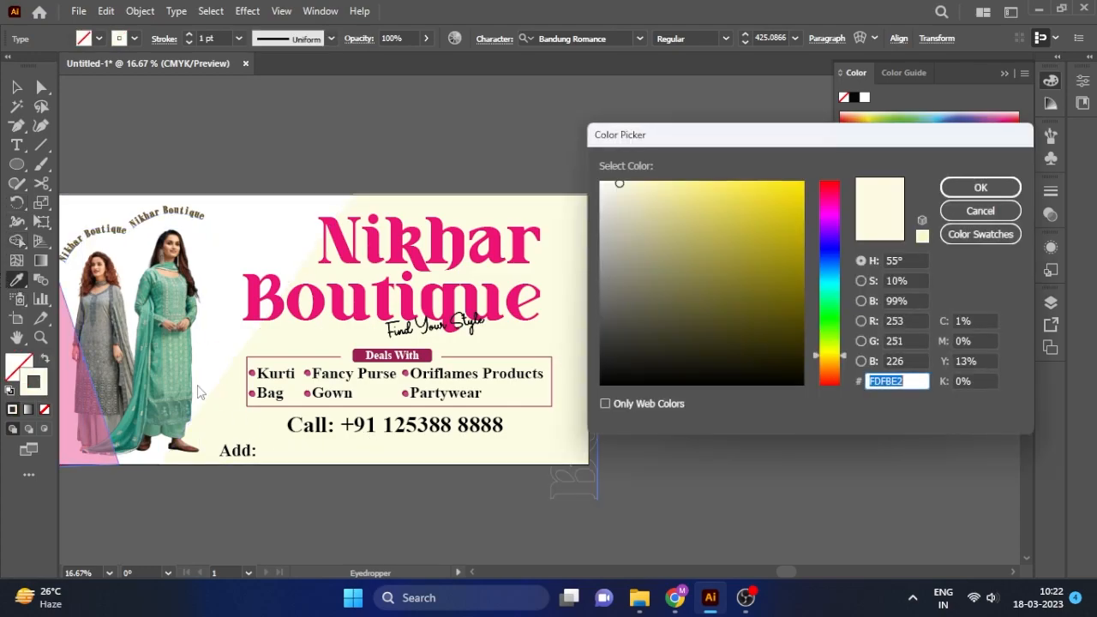
{"action": "left_click", "coordinate": [661, 212]}
{"action": "left_click", "coordinate": [981, 187]}
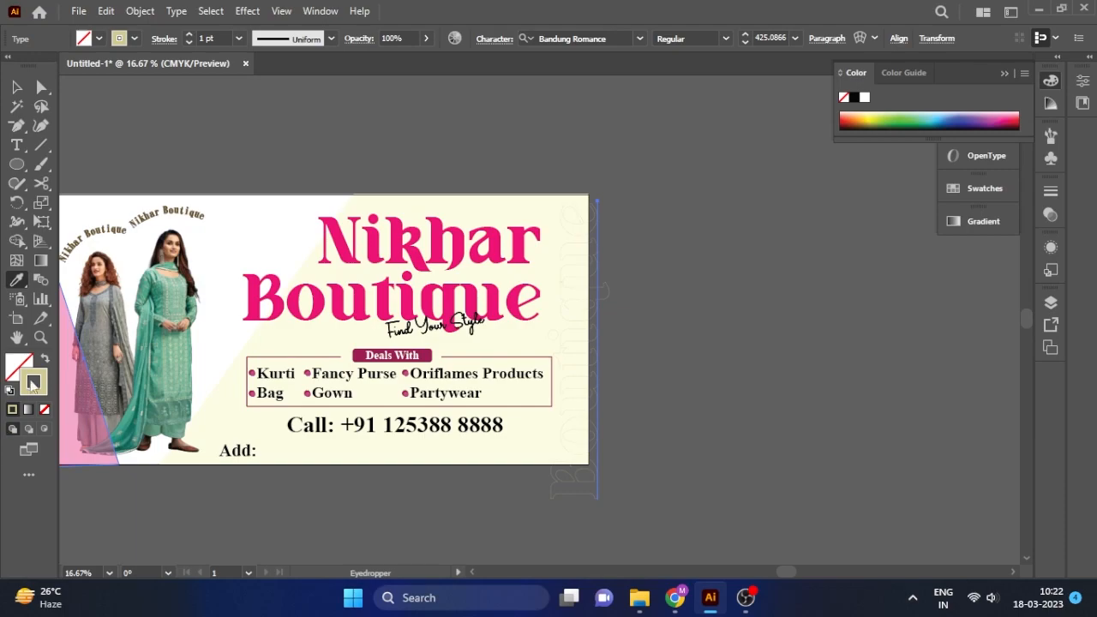
{"action": "double_click", "coordinate": [33, 383]}
{"action": "left_click", "coordinate": [702, 277]}
{"action": "left_click", "coordinate": [960, 189]}
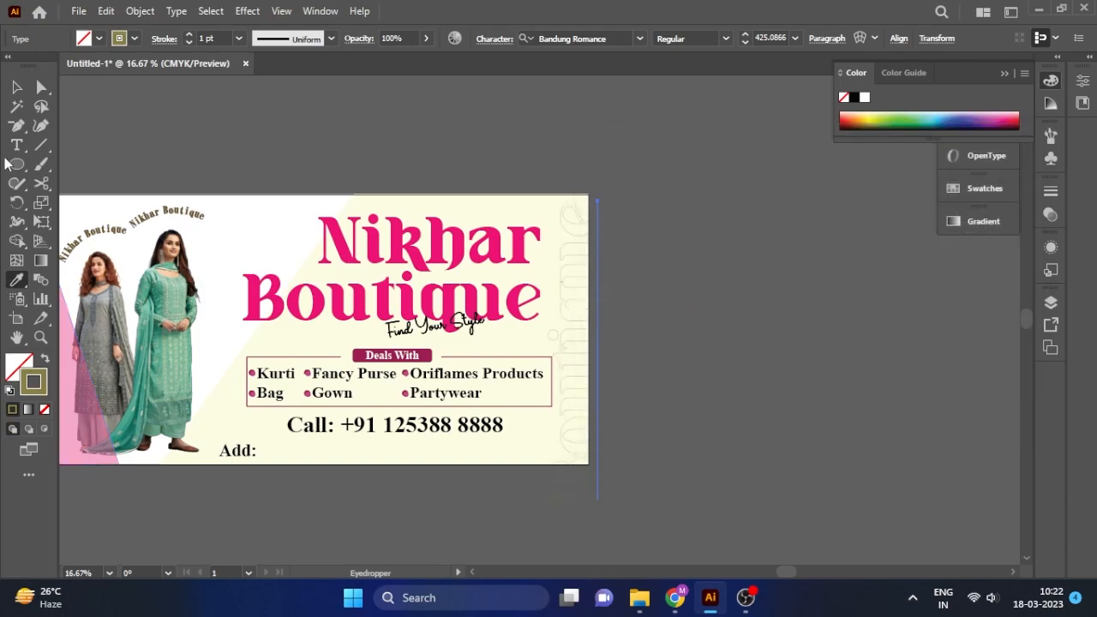
{"action": "scroll", "coordinate": [206, 39], "scroll_direction": "up", "scroll_amount": 3}
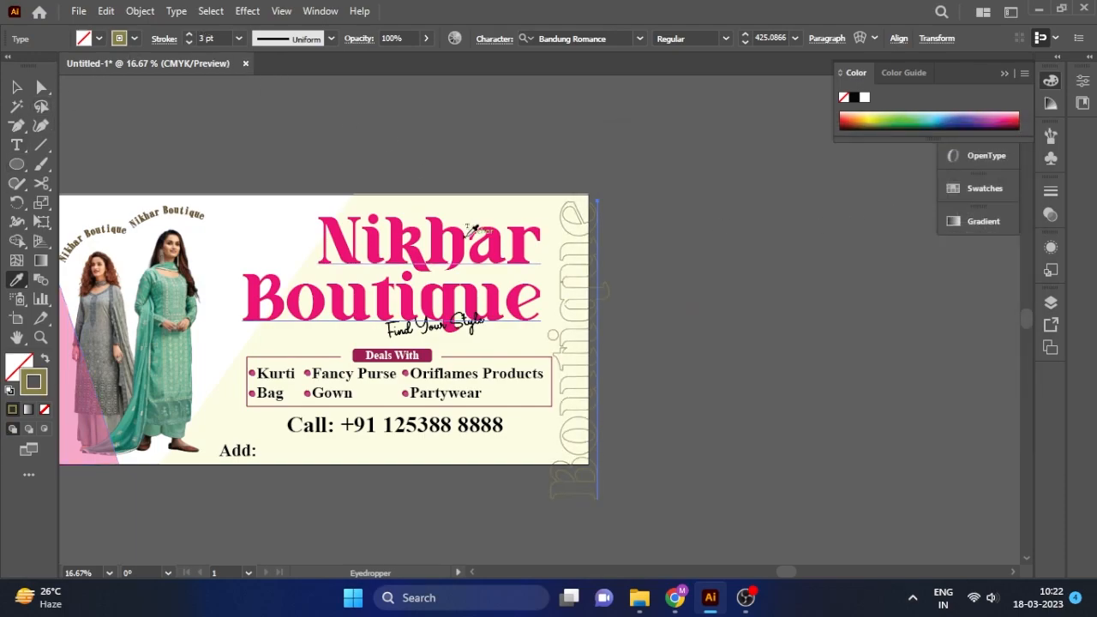
{"action": "left_click", "coordinate": [687, 300]}
{"action": "key", "text": "ctrl+z"}
Scale the vertical Boutique smaller and nudge it right along the banner edge.
{"action": "left_click", "coordinate": [15, 86]}
{"action": "left_click", "coordinate": [402, 152]}
{"action": "left_click", "coordinate": [598, 317]}
{"action": "left_click_drag", "start_coordinate": [612, 502], "coordinate": [599, 460]}
{"action": "left_click", "coordinate": [551, 343]}
{"action": "mouse_move", "coordinate": [568, 312]}
{"action": "left_mouse_down"}
{"action": "mouse_move", "coordinate": [594, 318]}
{"action": "mouse_move", "coordinate": [580, 320]}
{"action": "left_mouse_up"}
{"action": "left_click_drag", "start_coordinate": [603, 210], "coordinate": [596, 218]}
{"action": "left_click_drag", "start_coordinate": [572, 262], "coordinate": [578, 265]}
Select the Nikhar Boutique title together with the Find Your Style tagline.
{"action": "left_click", "coordinate": [537, 230]}
{"action": "left_click_drag", "start_coordinate": [540, 207], "coordinate": [531, 216]}
{"action": "key", "text": "ctrl+z"}
{"action": "left_click", "coordinate": [473, 319], "text": "shift"}
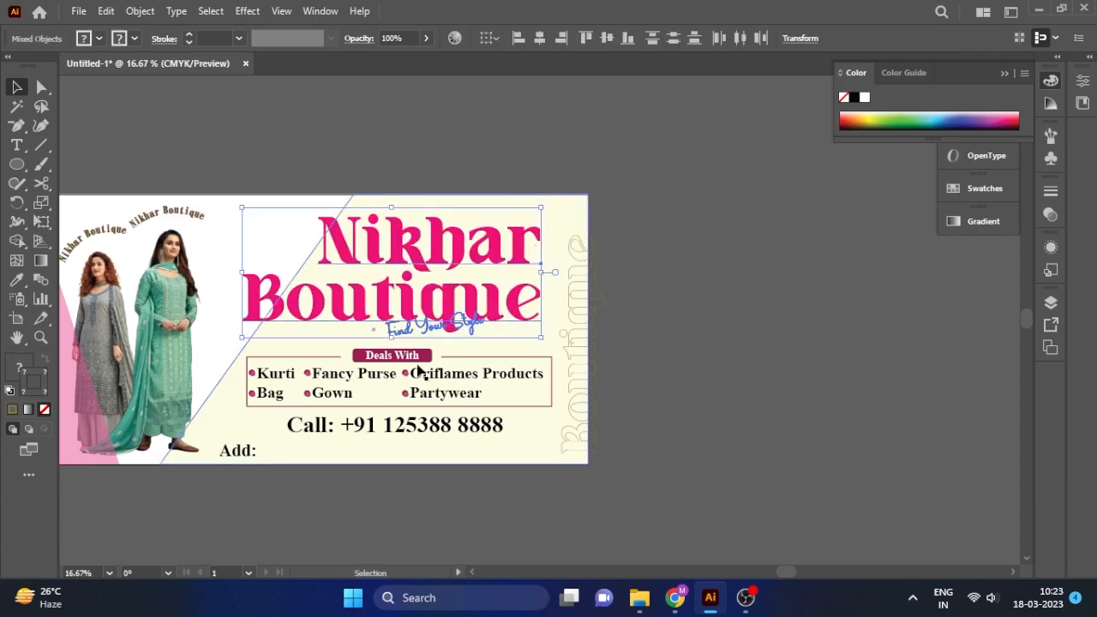
Delete the old vertical Boutique and paste the outlined text inside the cream background.
{"action": "left_click", "coordinate": [651, 355]}
{"action": "left_click_drag", "start_coordinate": [577, 254], "coordinate": [577, 252]}
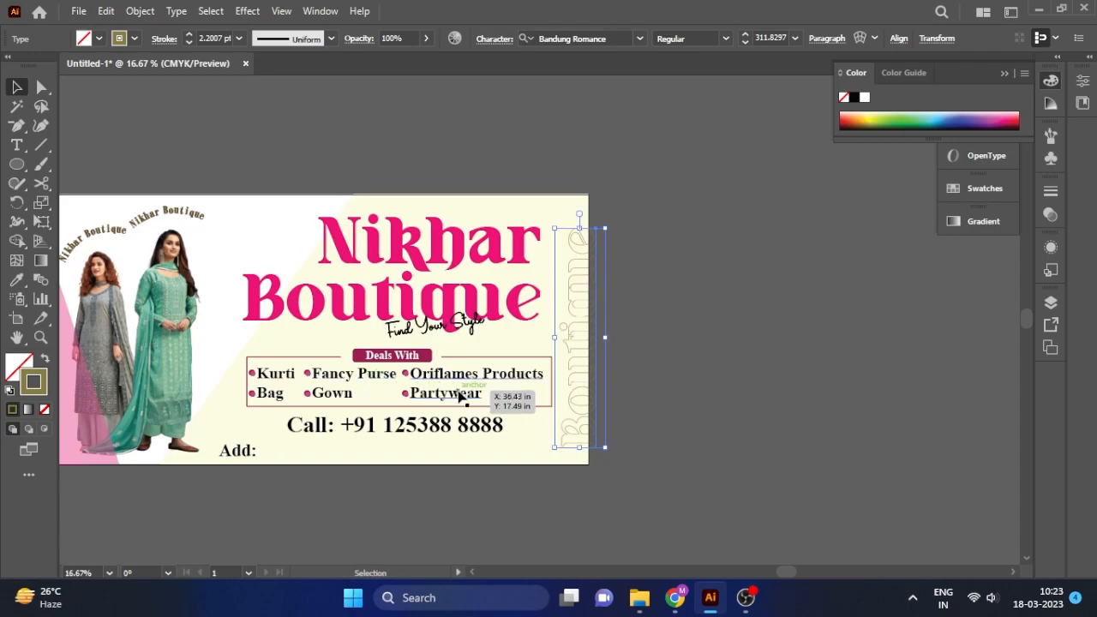
{"action": "key", "text": "Delete"}
{"action": "left_click", "coordinate": [264, 226]}
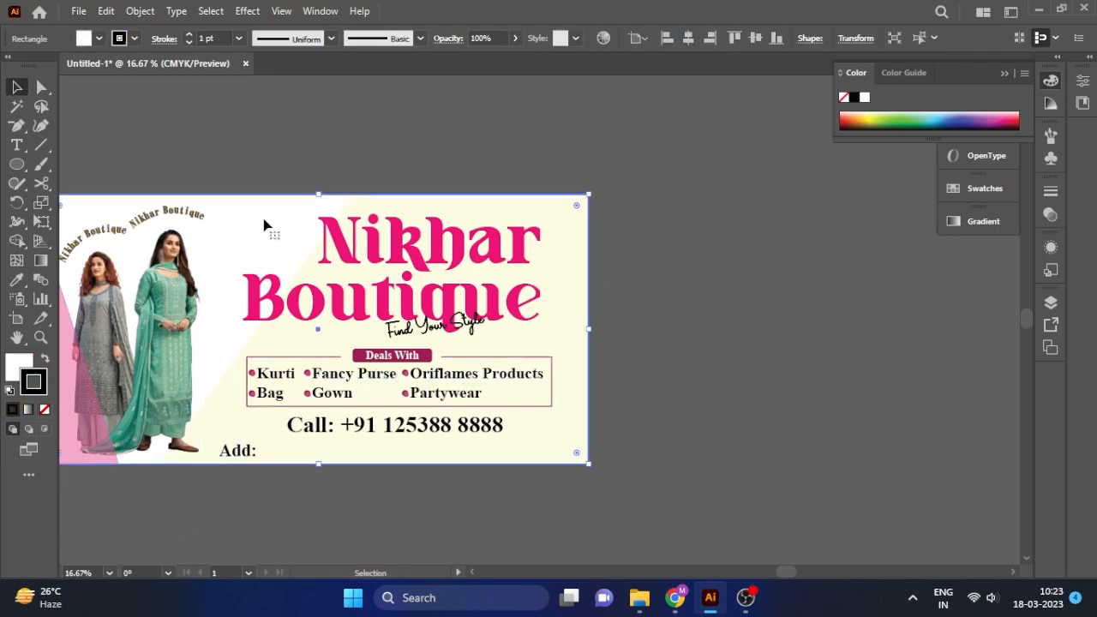
{"action": "left_click", "coordinate": [43, 430]}
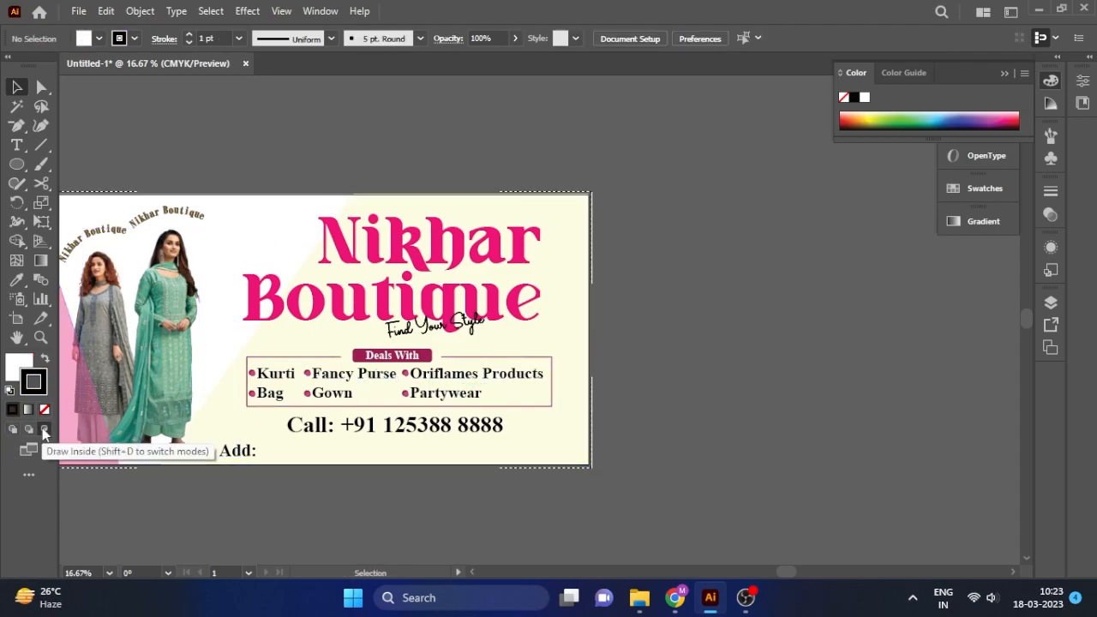
{"action": "key", "text": "ctrl+v"}
{"action": "left_click_drag", "start_coordinate": [311, 348], "coordinate": [453, 326]}
{"action": "key", "text": "ctrl+z"}
{"action": "key", "text": "ctrl+shift+a"}
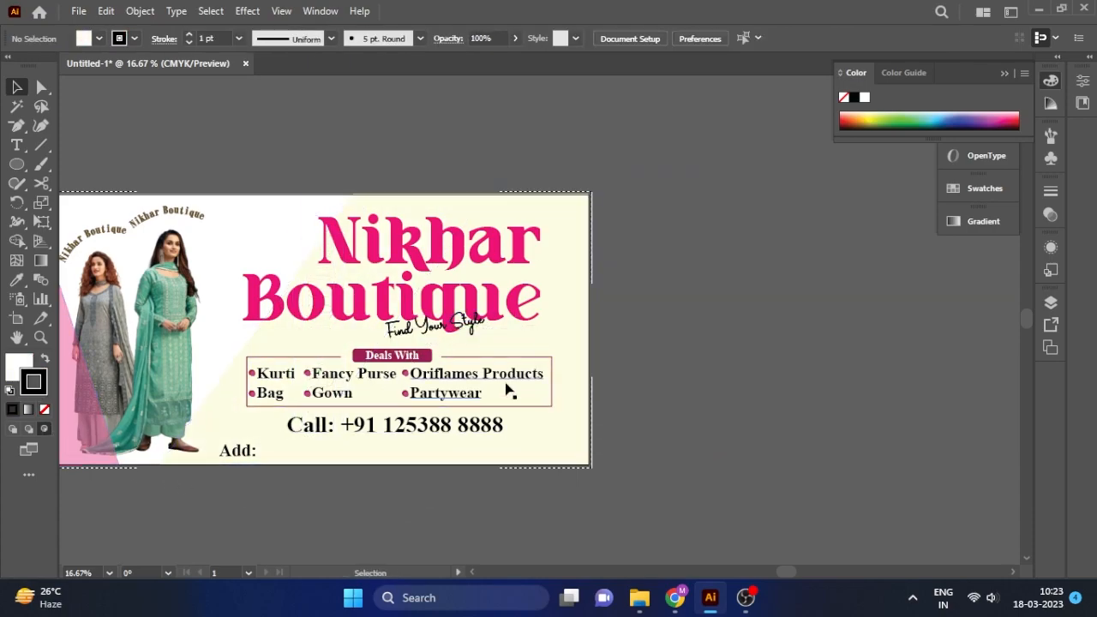
Reposition the pasted Boutique, delete a stray copy, and send the background backward.
{"action": "left_click", "coordinate": [320, 282]}
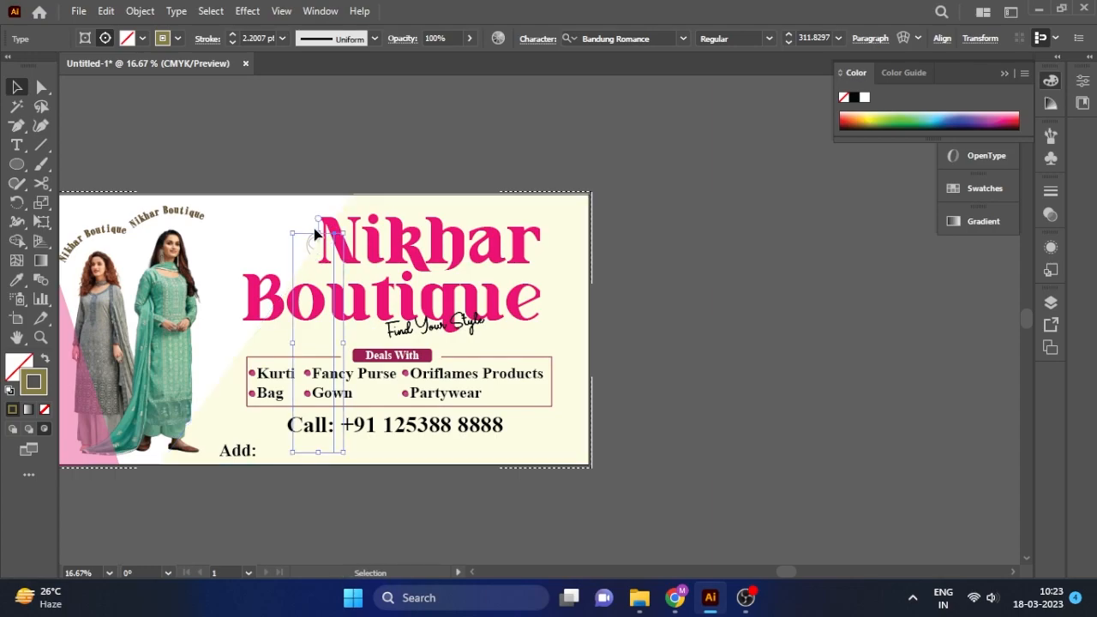
{"action": "left_click_drag", "start_coordinate": [317, 236], "coordinate": [239, 195]}
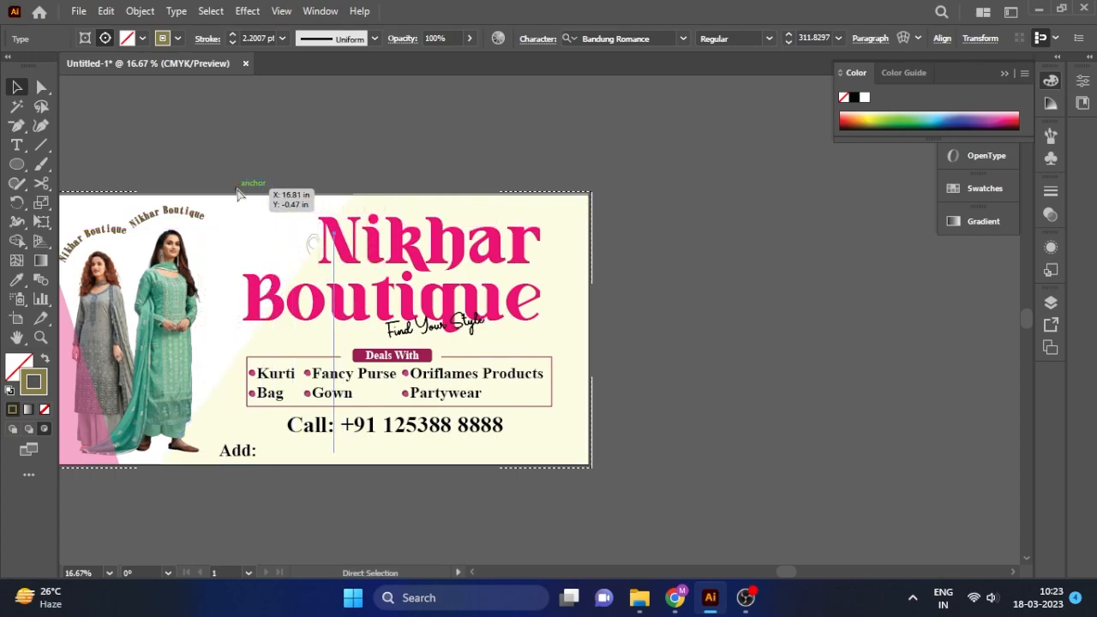
{"action": "left_click", "coordinate": [239, 192]}
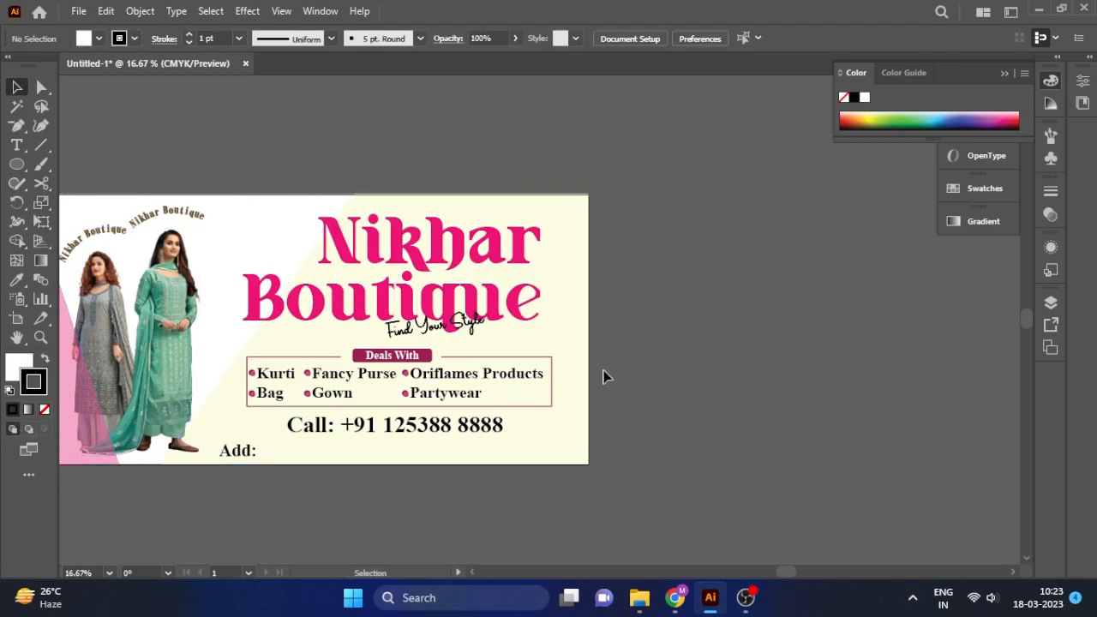
{"action": "left_click", "coordinate": [541, 377]}
{"action": "left_click_drag", "start_coordinate": [551, 316], "coordinate": [662, 306]}
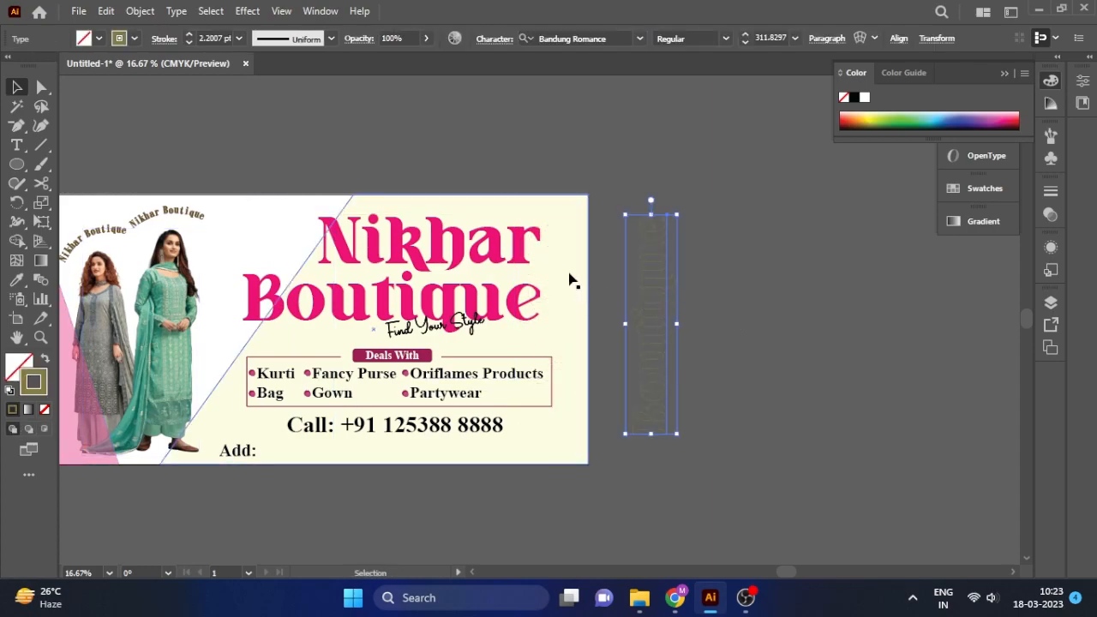
{"action": "left_click", "coordinate": [571, 278]}
{"action": "left_click", "coordinate": [649, 318]}
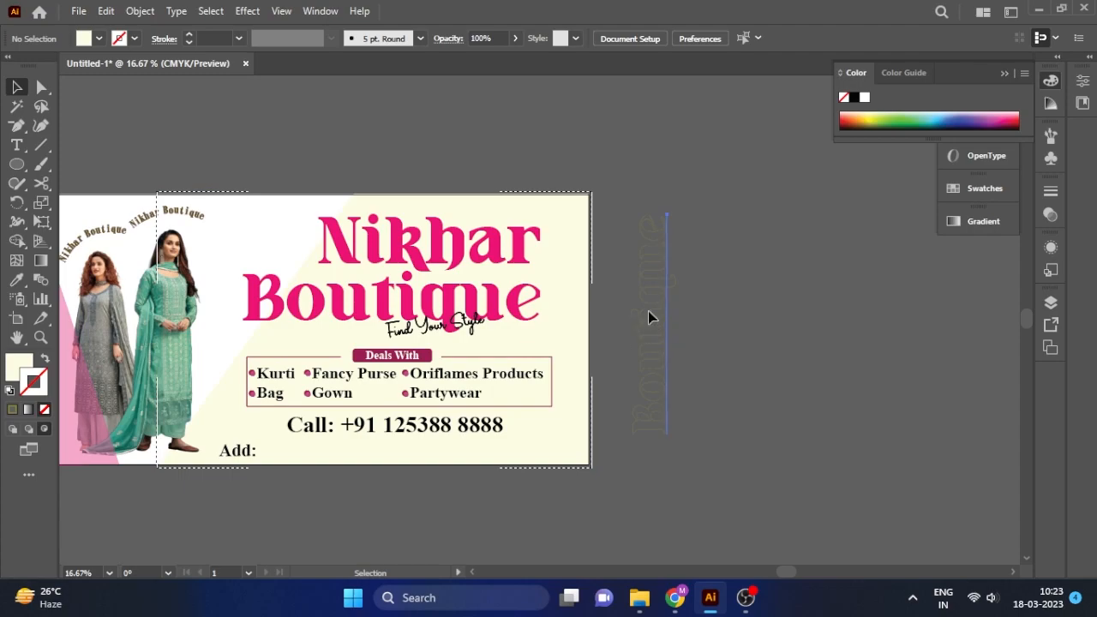
{"action": "left_click", "coordinate": [660, 319]}
{"action": "key", "text": "Delete"}
{"action": "left_click", "coordinate": [556, 332]}
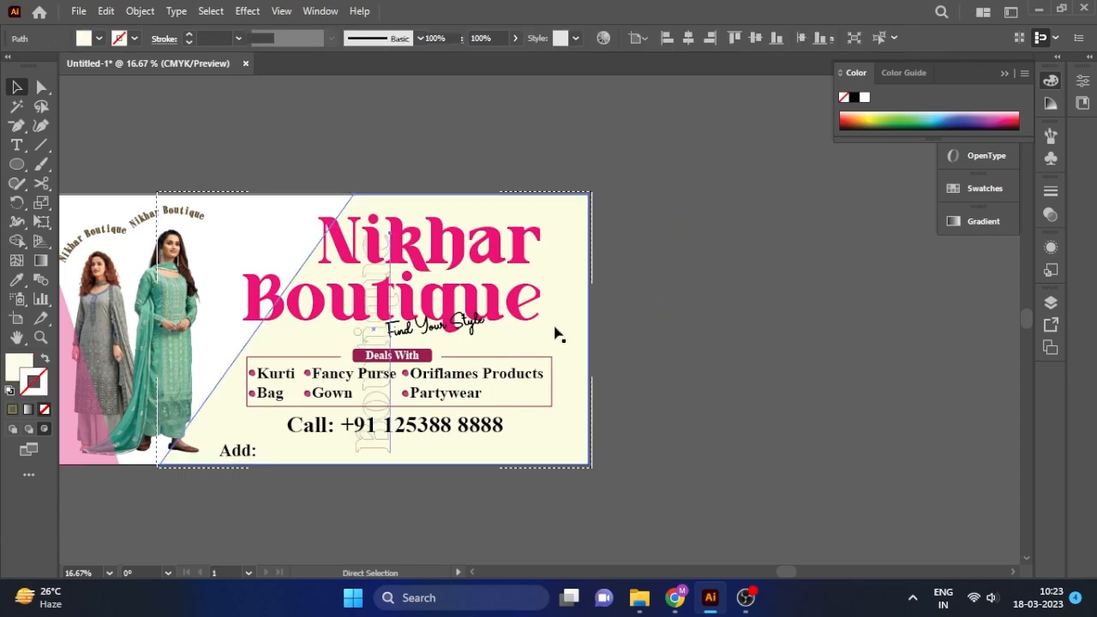
{"action": "key", "text": "ctrl+["}
Direct-select the Boutique text inside the clip group and move it to the right edge.
{"action": "left_click", "coordinate": [384, 342]}
{"action": "left_click_drag", "start_coordinate": [372, 332], "coordinate": [538, 315]}
{"action": "key", "text": "ctrl+z"}
{"action": "left_click", "coordinate": [375, 438]}
{"action": "left_click", "coordinate": [386, 451]}
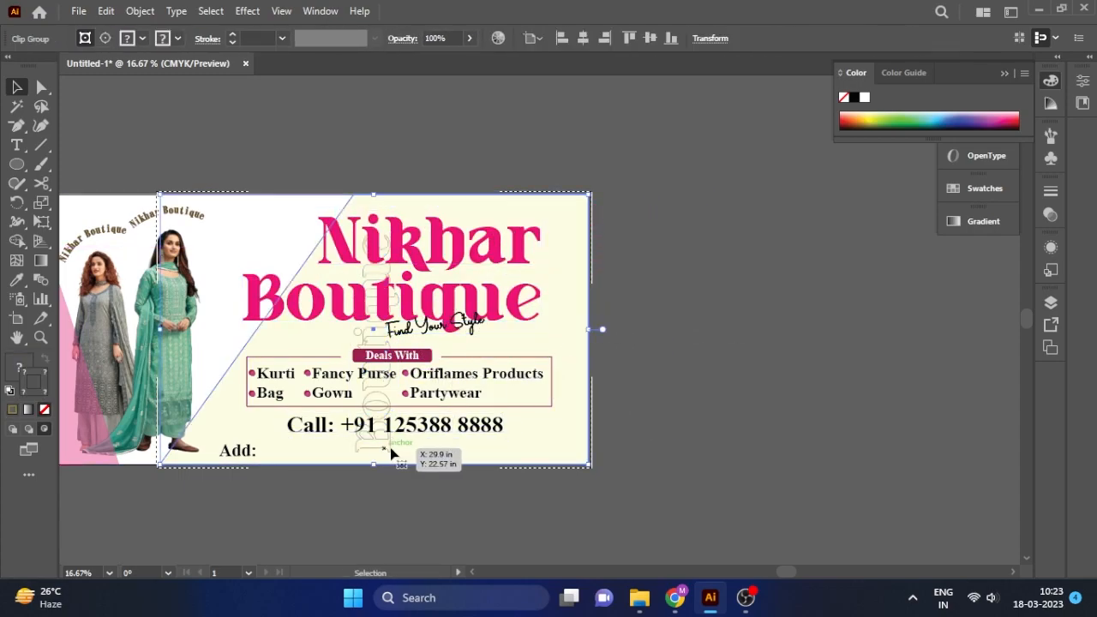
{"action": "left_click", "coordinate": [378, 443]}
{"action": "left_click", "coordinate": [382, 451]}
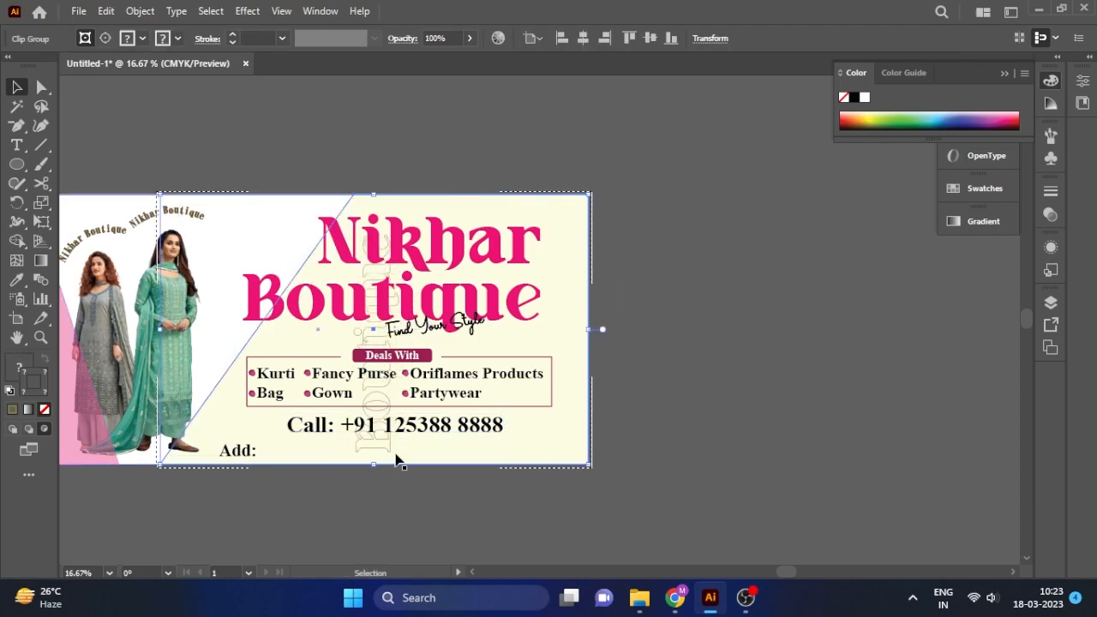
{"action": "left_click", "coordinate": [41, 89]}
{"action": "left_click", "coordinate": [381, 453]}
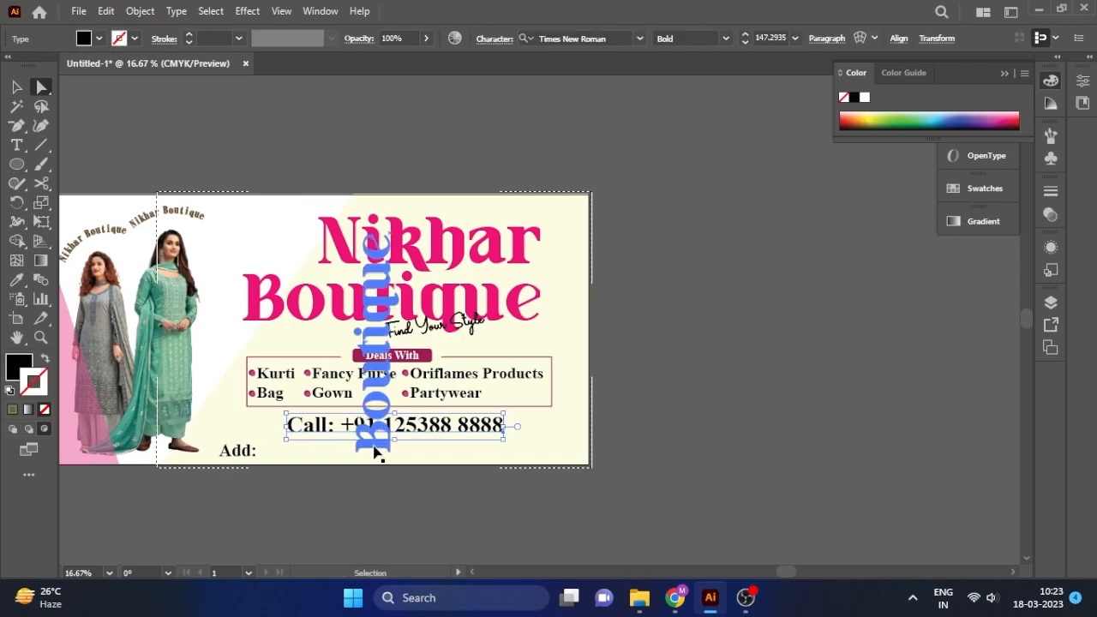
{"action": "left_click_drag", "start_coordinate": [383, 453], "coordinate": [448, 454]}
{"action": "left_click", "coordinate": [536, 454]}
{"action": "key", "text": "ctrl+z"}
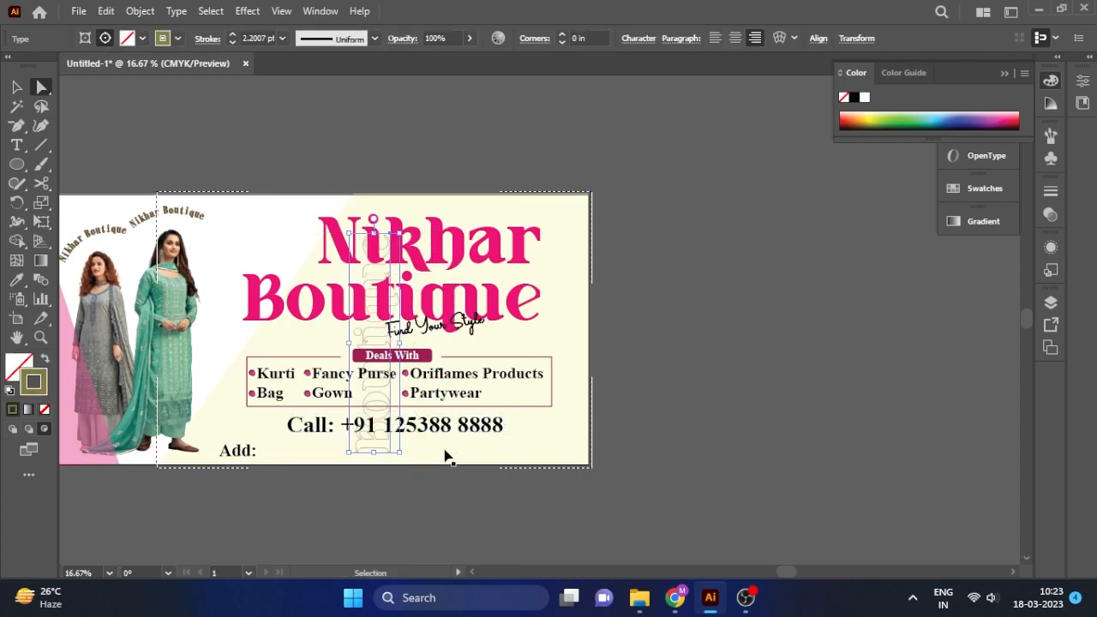
{"action": "left_click_drag", "start_coordinate": [381, 452], "coordinate": [582, 440]}
Give the vertical Boutique a 3 pt olive #877D41 stroke and nudge it down slightly.
{"action": "double_click", "coordinate": [34, 381]}
{"action": "left_click", "coordinate": [717, 303]}
{"action": "left_click", "coordinate": [979, 186]}
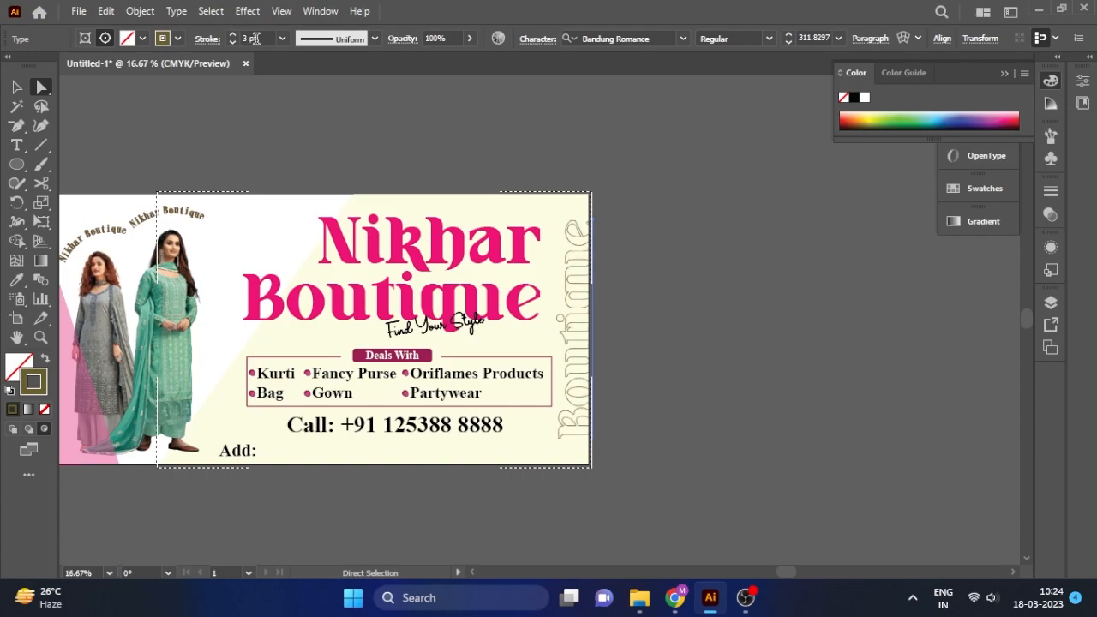
{"action": "left_click_drag", "start_coordinate": [579, 231], "coordinate": [580, 241]}
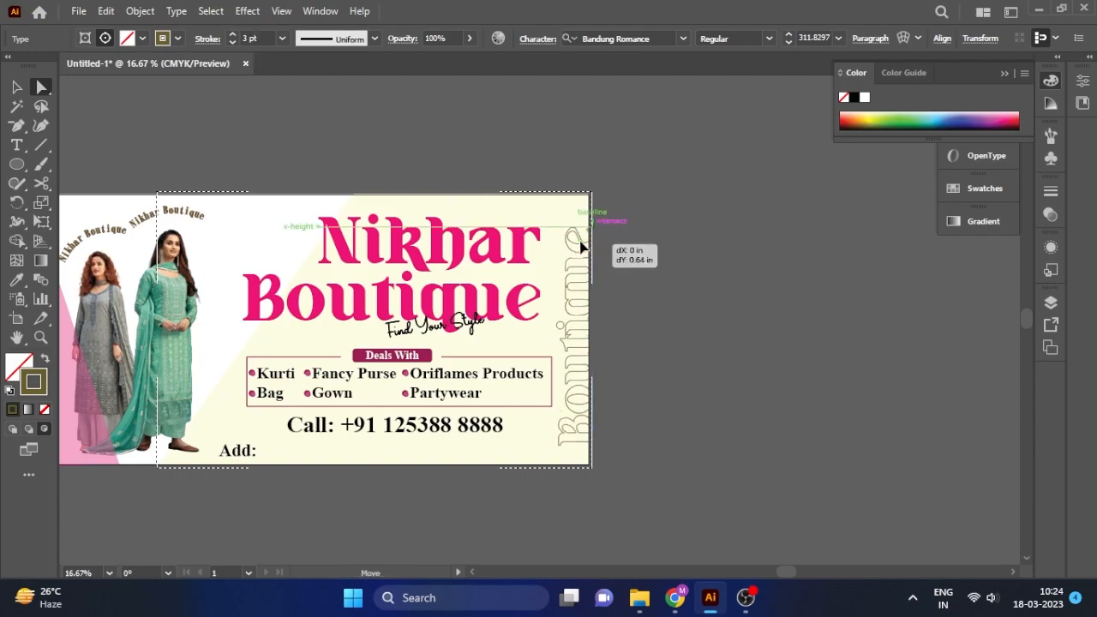
{"action": "left_click", "coordinate": [550, 237]}
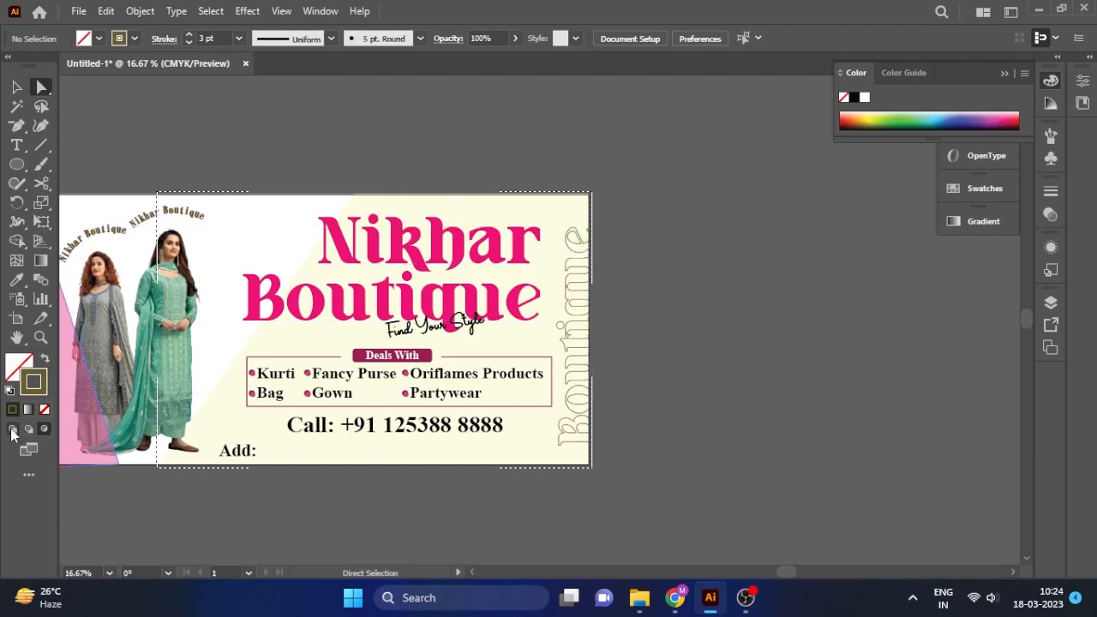
Add 'Logo' text, shrink it and place it in the top-right corner.
{"action": "scroll", "coordinate": [611, 208], "scroll_direction": "up", "scroll_amount": 1}
{"action": "left_click", "coordinate": [17, 147]}
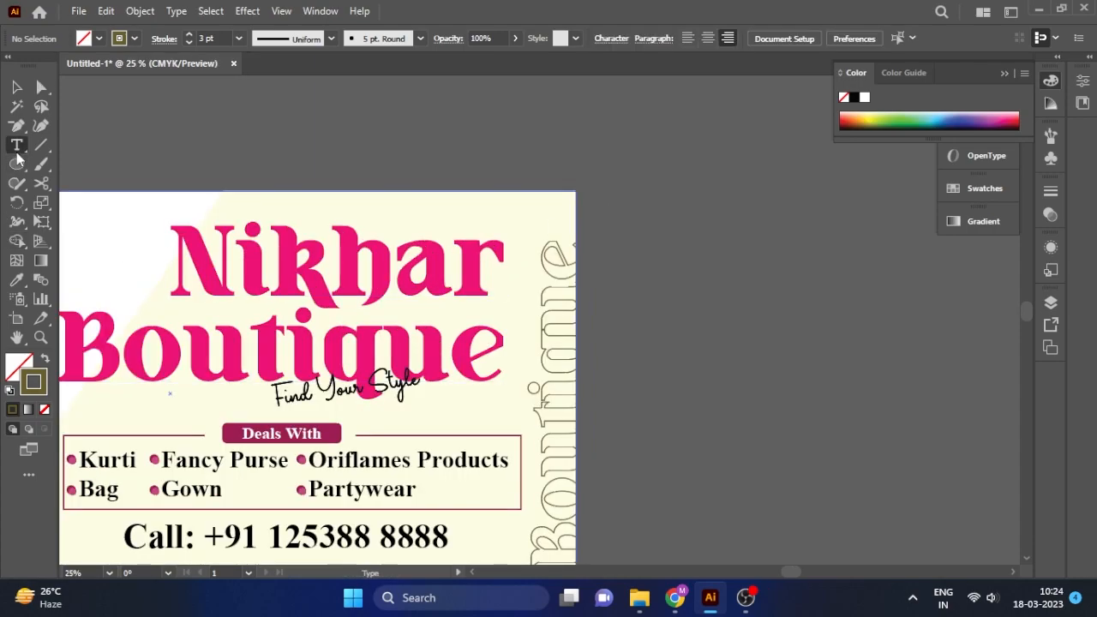
{"action": "left_click", "coordinate": [506, 211]}
{"action": "type", "text": "Logo"}
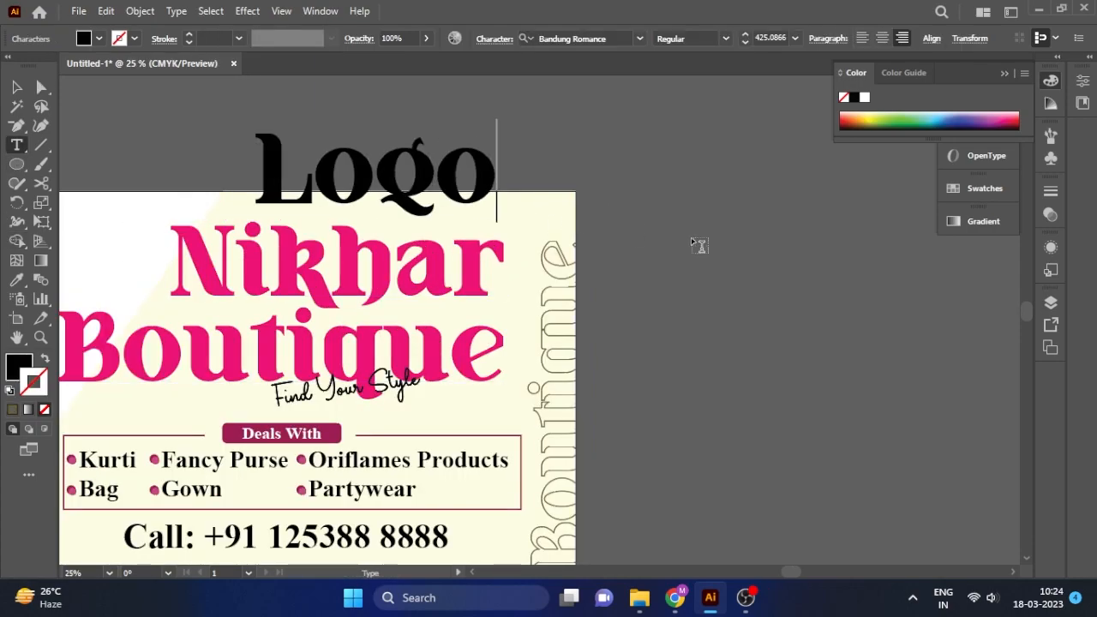
{"action": "left_click", "coordinate": [16, 92]}
{"action": "left_click_drag", "start_coordinate": [255, 119], "coordinate": [387, 172]}
{"action": "left_click_drag", "start_coordinate": [475, 185], "coordinate": [528, 192]}
{"action": "left_click_drag", "start_coordinate": [438, 182], "coordinate": [509, 211]}
Try selecting and moving the headline with other banner artwork, undoing each move.
{"action": "left_click", "coordinate": [471, 276]}
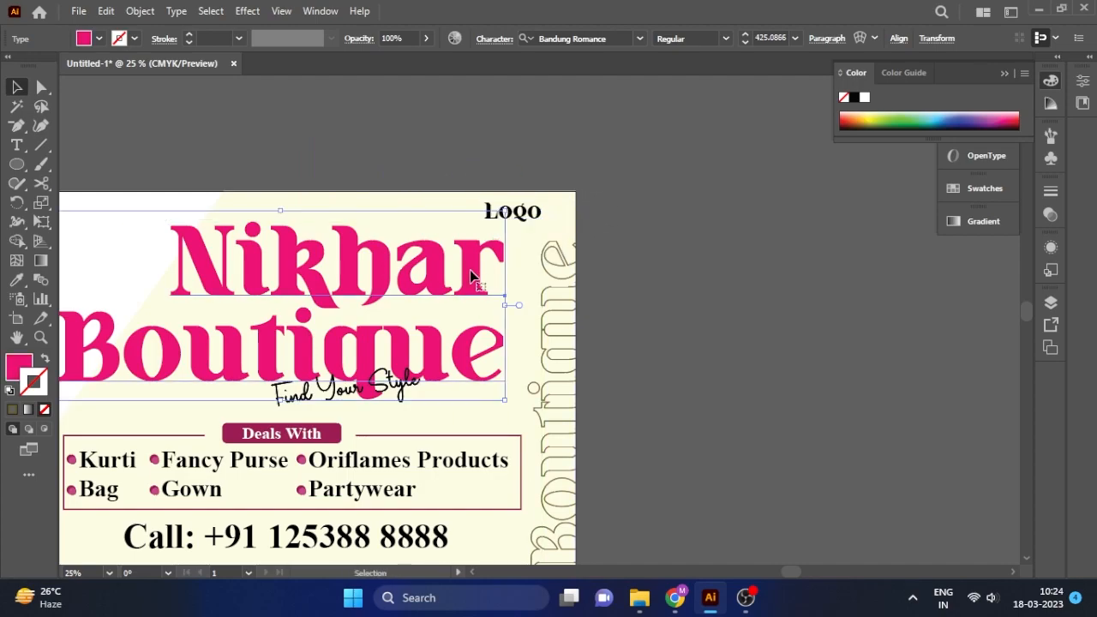
{"action": "left_click", "coordinate": [352, 390], "text": "shift"}
{"action": "scroll", "coordinate": [561, 257], "scroll_direction": "down", "scroll_amount": 1}
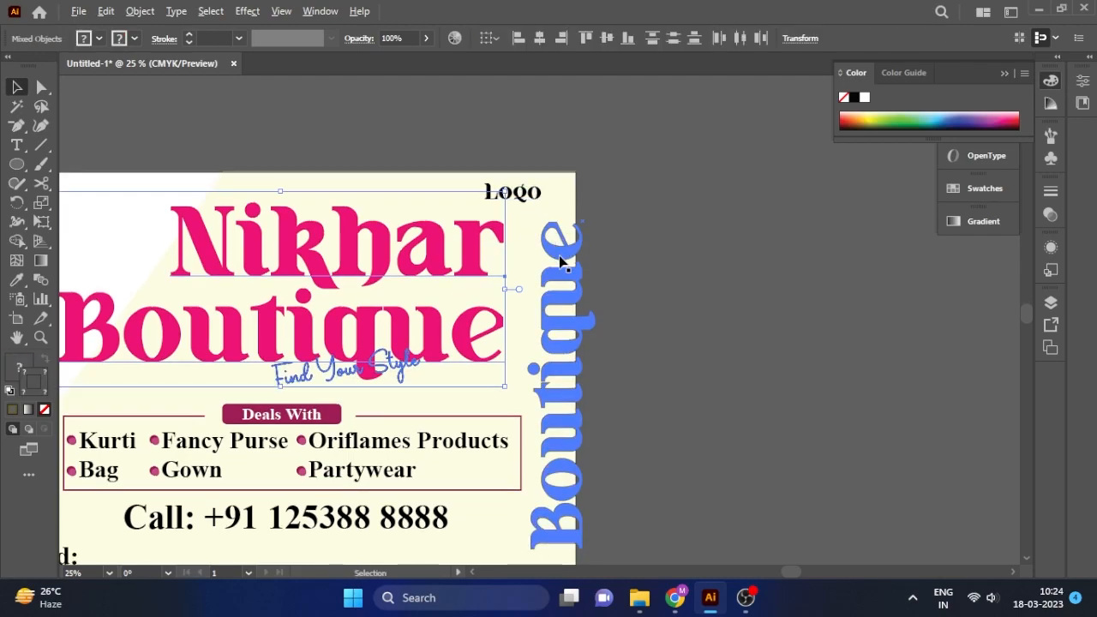
{"action": "scroll", "coordinate": [561, 257], "scroll_direction": "down", "scroll_amount": 1}
{"action": "left_click", "coordinate": [214, 493]}
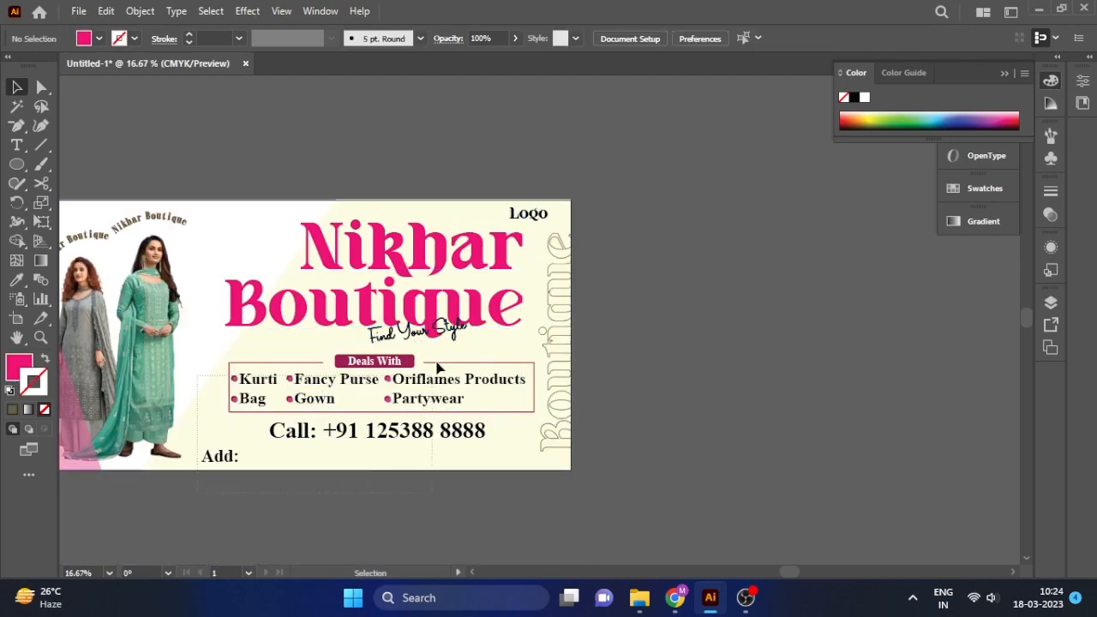
{"action": "key", "text": "ctrl+a"}
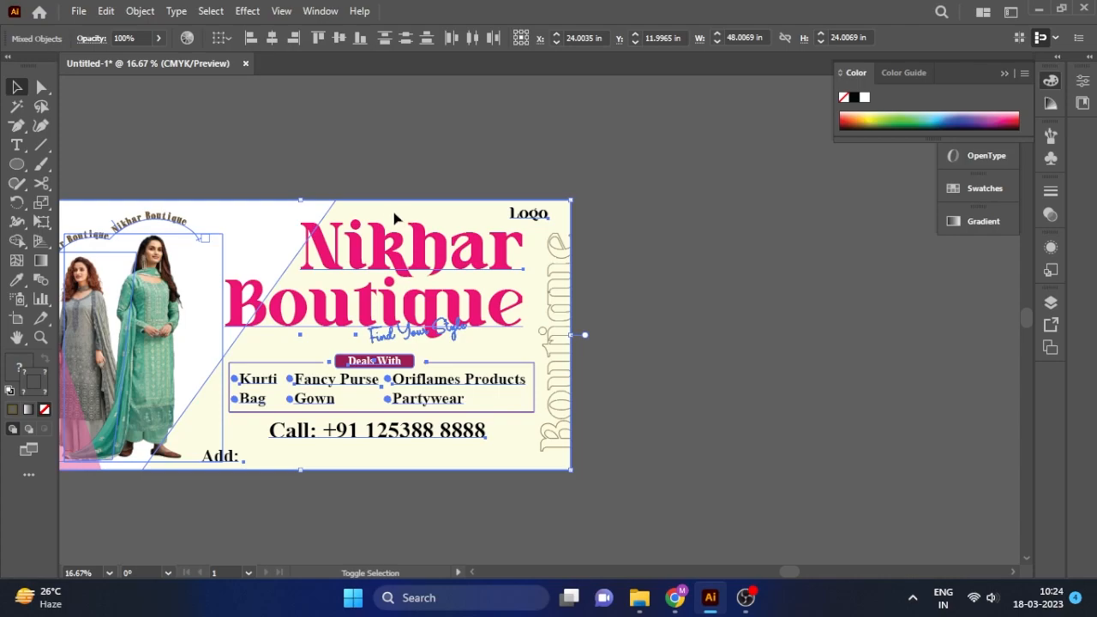
{"action": "left_click", "coordinate": [182, 231], "text": "shift"}
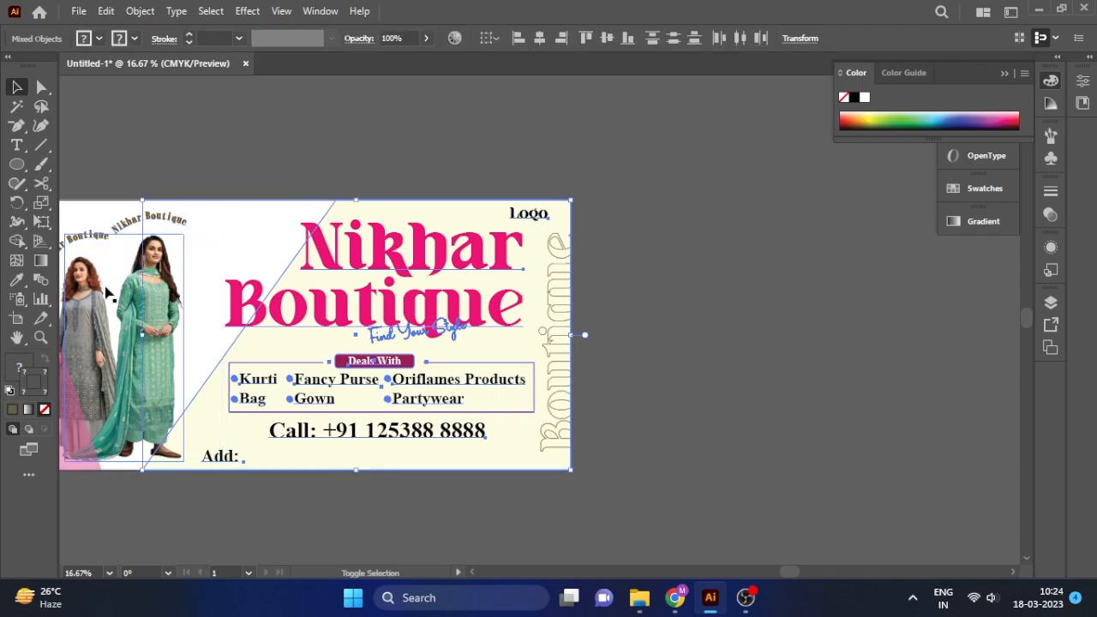
{"action": "left_click", "coordinate": [229, 242], "text": "shift"}
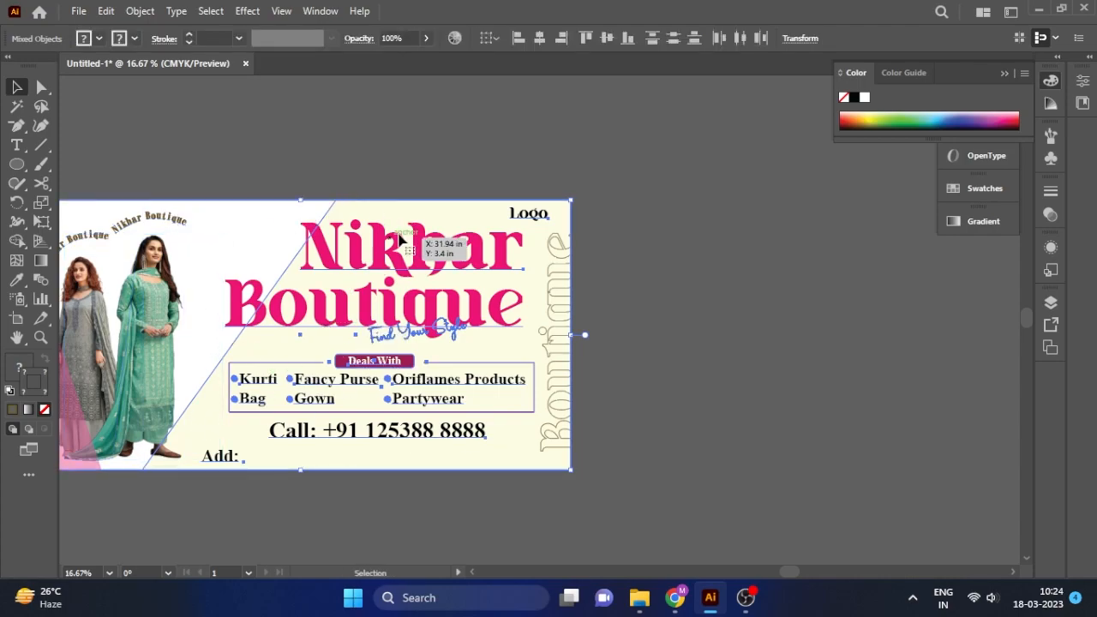
{"action": "left_click_drag", "start_coordinate": [422, 331], "coordinate": [477, 321]}
{"action": "key", "text": "ctrl+z"}
{"action": "left_click", "coordinate": [288, 256], "text": "shift"}
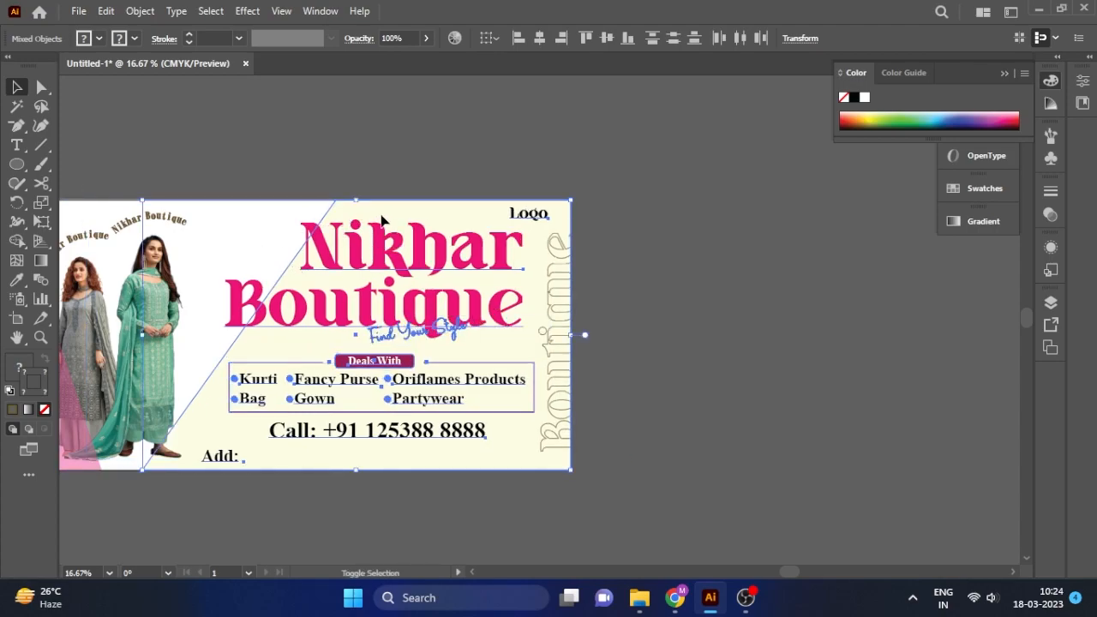
{"action": "left_click_drag", "start_coordinate": [359, 280], "coordinate": [435, 255]}
{"action": "key", "text": "ctrl+z"}
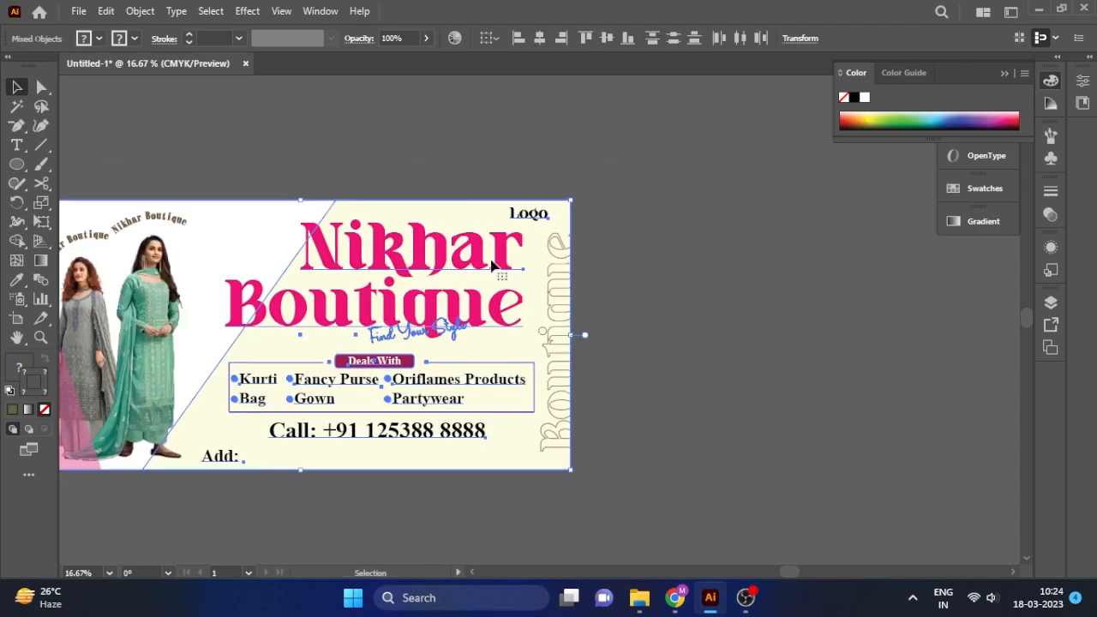
{"action": "key", "text": "ctrl+shift+a"}
Shrink the headline and tagline slightly, nudge them right, and shift Logo right.
{"action": "left_click", "coordinate": [436, 269]}
{"action": "left_click", "coordinate": [441, 335], "text": "shift"}
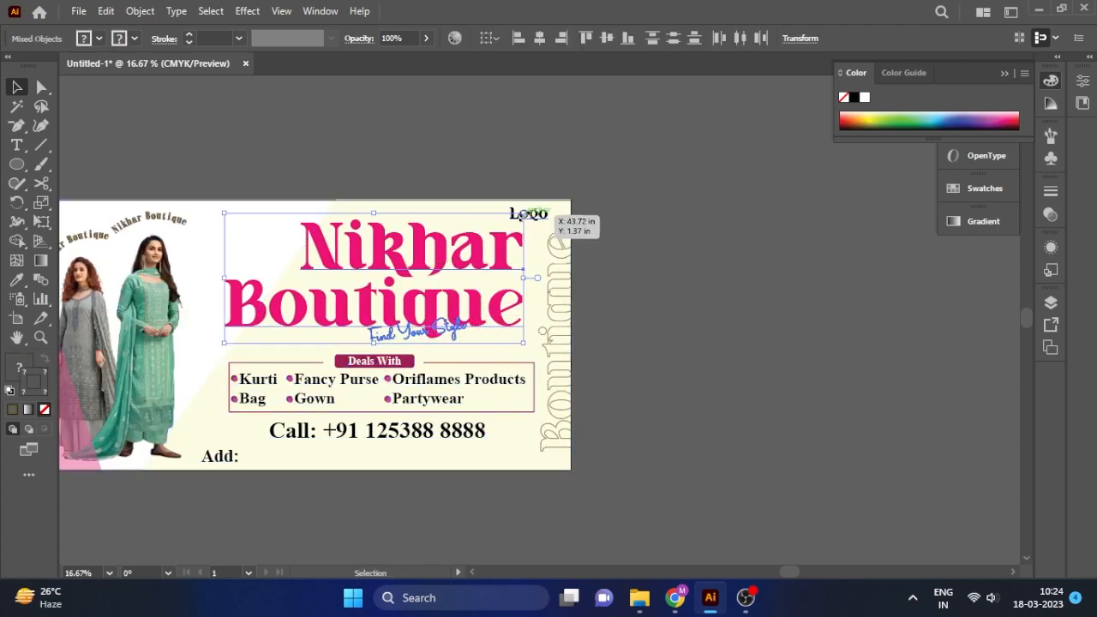
{"action": "left_click_drag", "start_coordinate": [523, 213], "coordinate": [512, 219]}
{"action": "left_click_drag", "start_coordinate": [463, 250], "coordinate": [467, 255]}
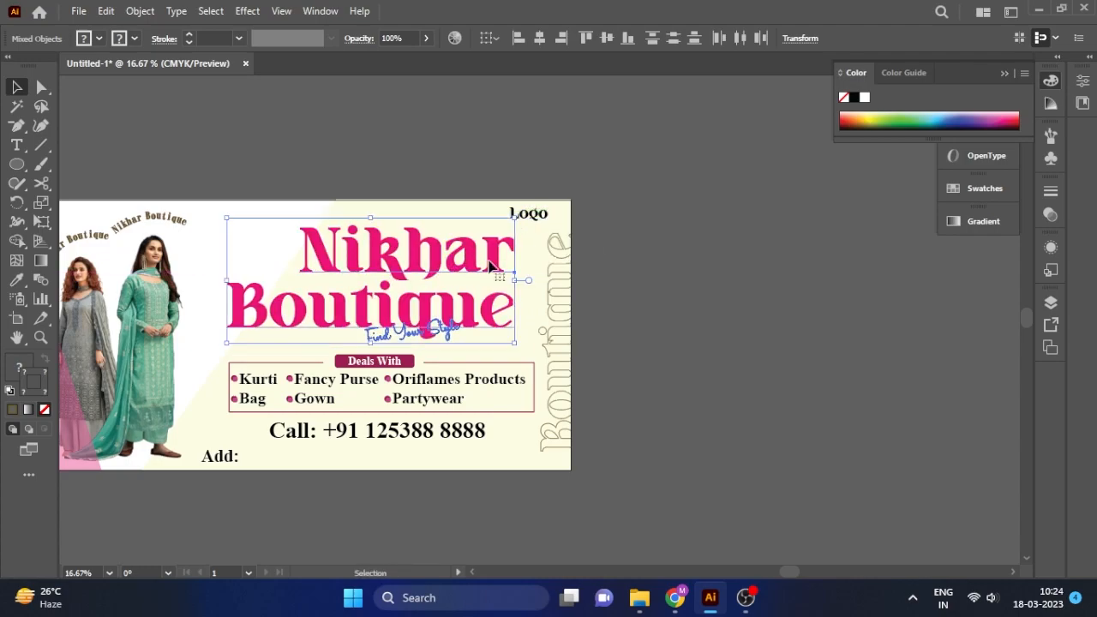
{"action": "key", "text": "ctrl+shift+a"}
{"action": "left_click_drag", "start_coordinate": [521, 214], "coordinate": [535, 213]}
Shrink the vertical Boutique inside the clip group and reposition it on the right edge.
{"action": "left_click", "coordinate": [555, 252]}
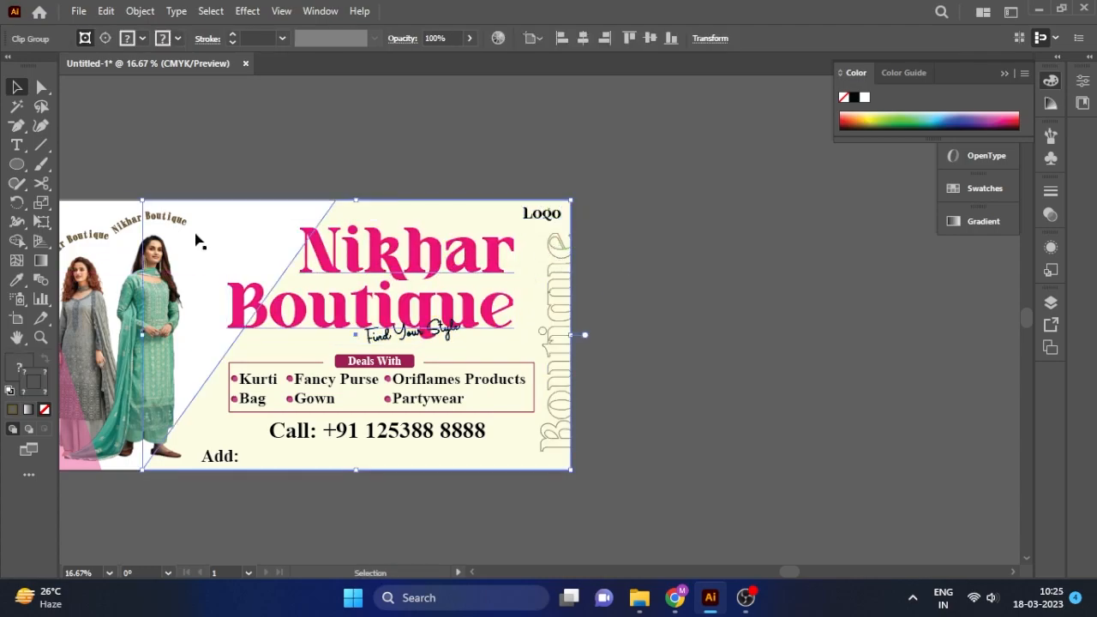
{"action": "left_click", "coordinate": [42, 88]}
{"action": "double_click", "coordinate": [562, 248]}
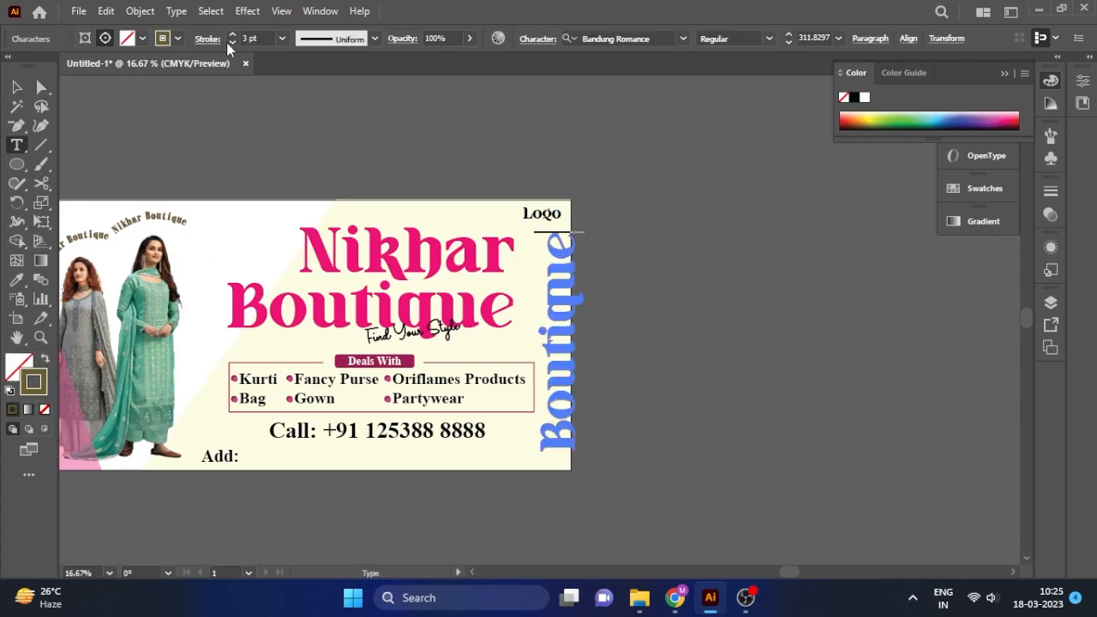
{"action": "left_click", "coordinate": [19, 88]}
{"action": "left_click_drag", "start_coordinate": [584, 232], "coordinate": [579, 253]}
{"action": "left_click", "coordinate": [631, 318]}
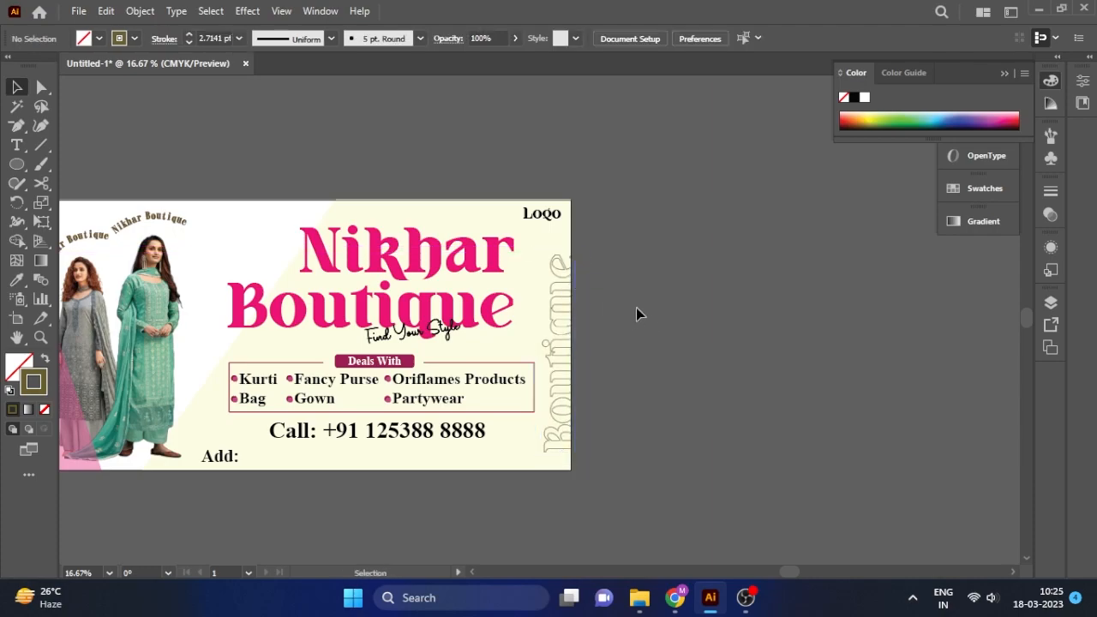
{"action": "left_click", "coordinate": [555, 267]}
{"action": "left_click_drag", "start_coordinate": [555, 267], "coordinate": [565, 283]}
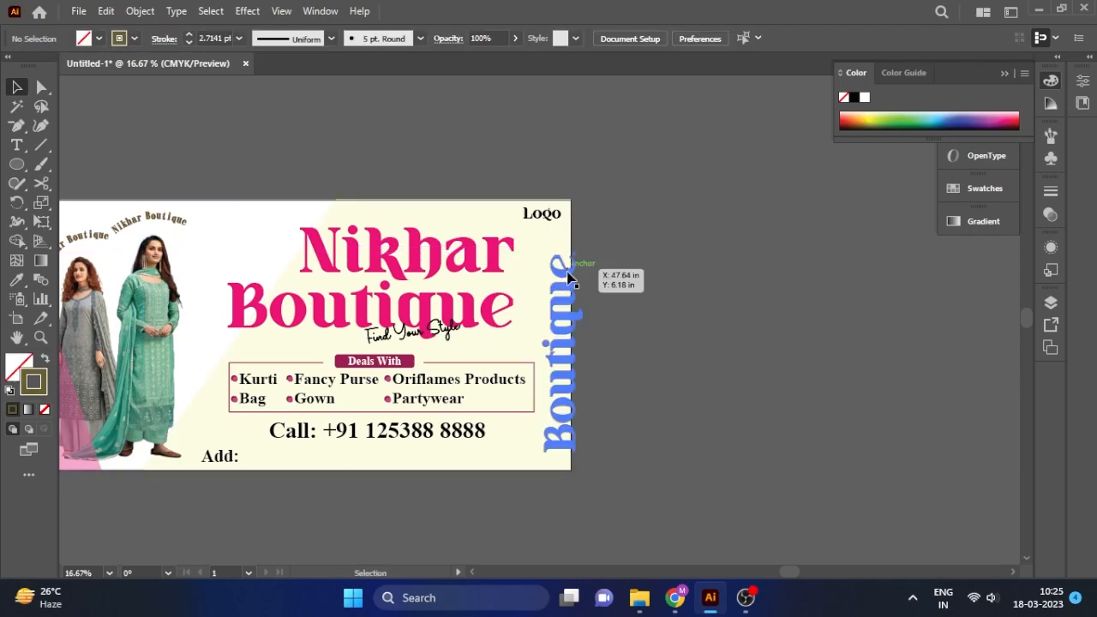
Select the right-edge clip group, switching between Selection and Direct Selection tools.
{"action": "left_click", "coordinate": [567, 271]}
{"action": "left_click", "coordinate": [42, 89]}
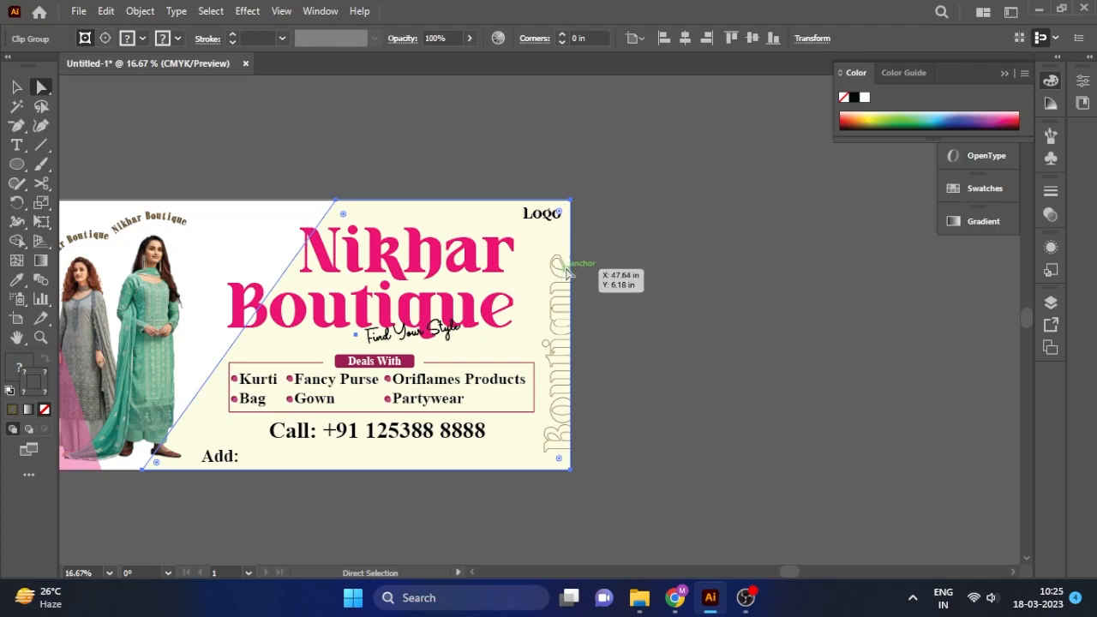
{"action": "left_click", "coordinate": [16, 86]}
{"action": "left_click", "coordinate": [612, 348]}
{"action": "left_click", "coordinate": [554, 339]}
{"action": "left_click", "coordinate": [612, 242]}
{"action": "left_click", "coordinate": [557, 274]}
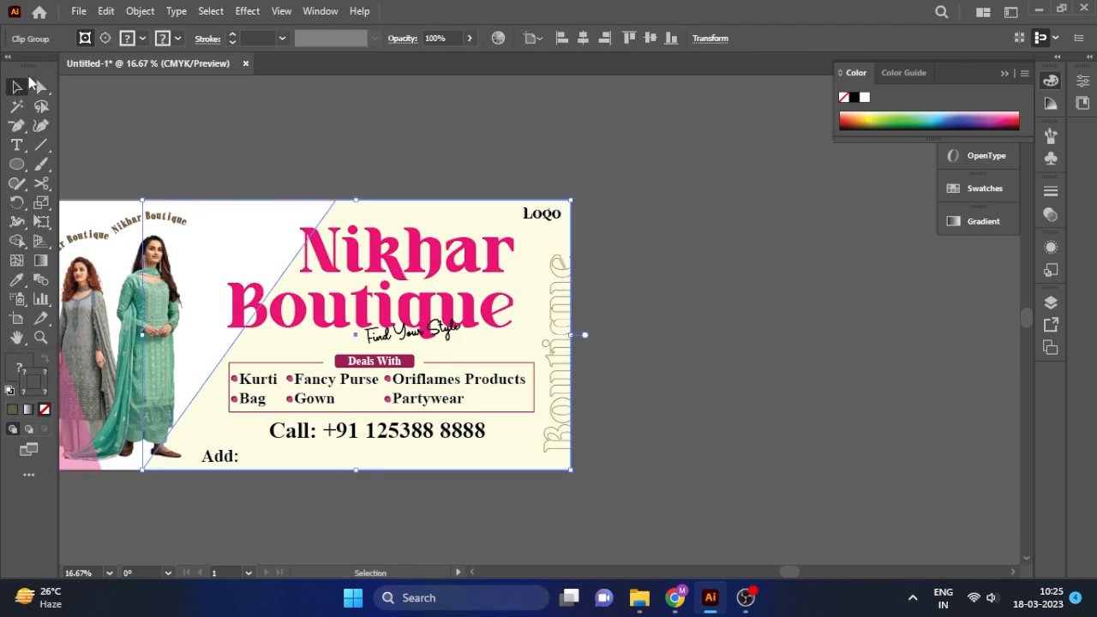
{"action": "key", "text": "a"}
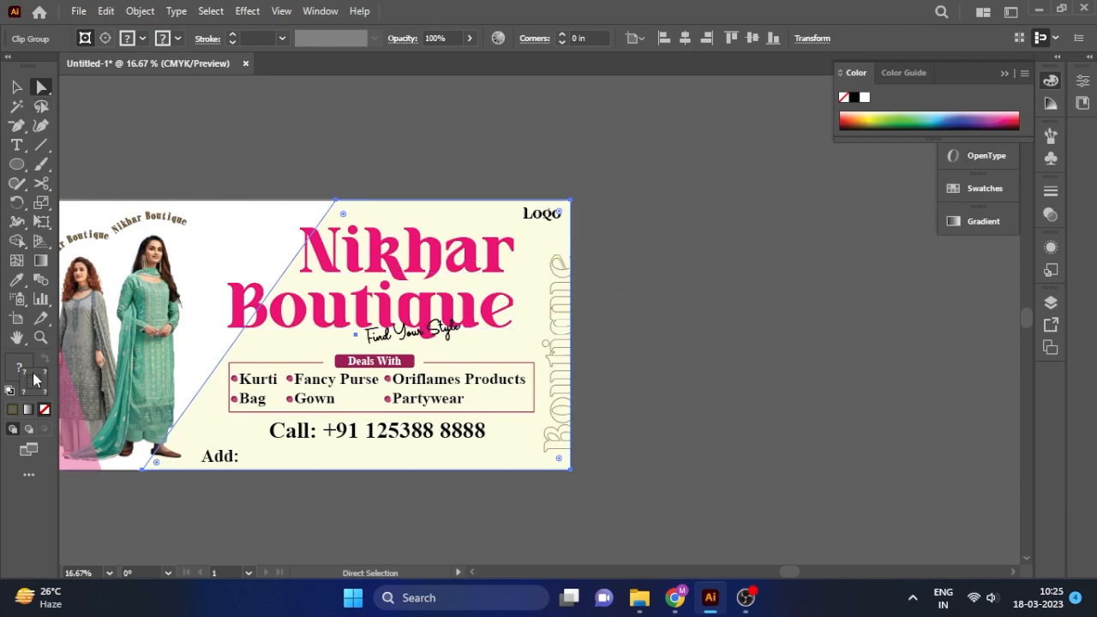
{"action": "key", "text": "v"}
In isolation mode, move the vertical Boutique into place, exit, and select Logo.
{"action": "double_click", "coordinate": [548, 341]}
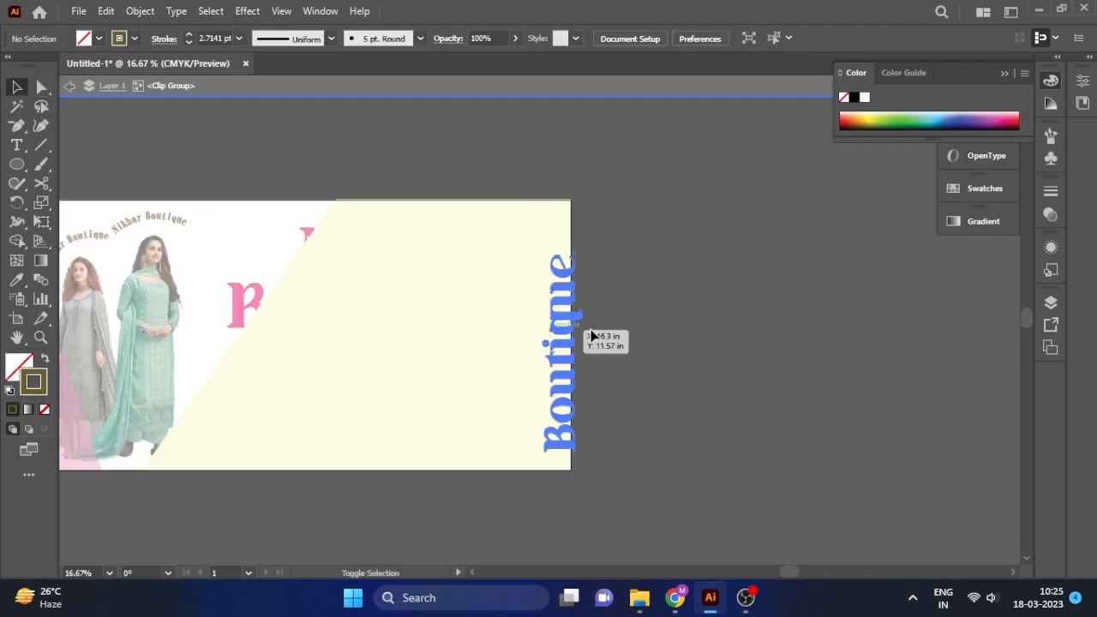
{"action": "left_click_drag", "start_coordinate": [573, 283], "coordinate": [560, 343]}
{"action": "left_click", "coordinate": [69, 86]}
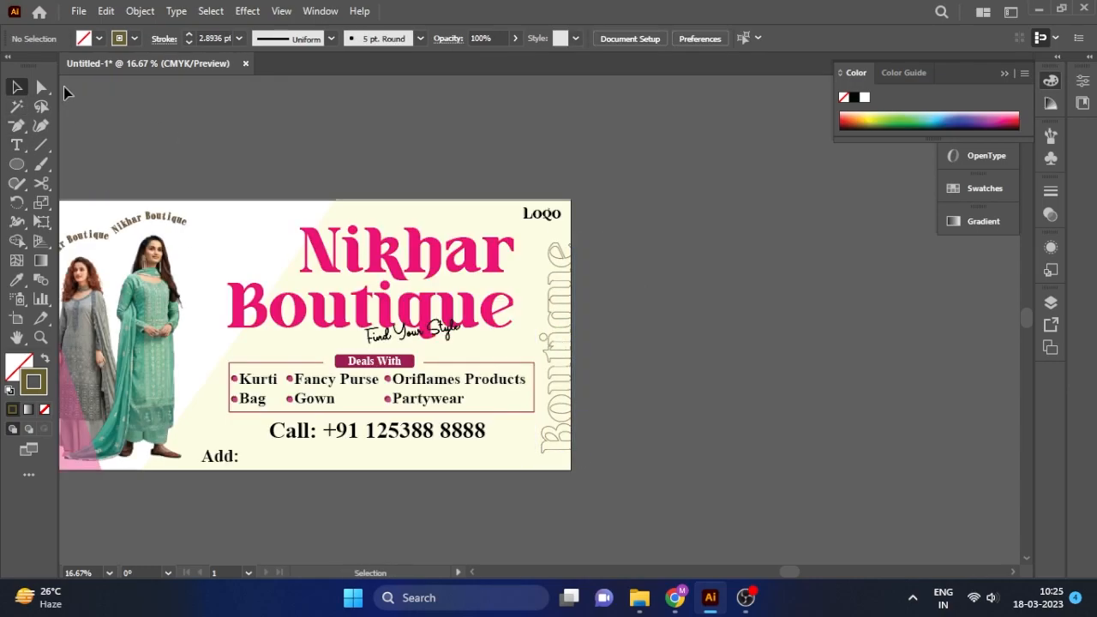
{"action": "left_click", "coordinate": [550, 213]}
{"action": "scroll", "coordinate": [576, 227], "scroll_direction": "up", "scroll_amount": 2}
Shrink the Logo text, extend it to 'Logo Here' and move it top-right.
{"action": "mouse_move", "coordinate": [514, 203]}
{"action": "left_mouse_down"}
{"action": "mouse_move", "coordinate": [488, 203]}
{"action": "mouse_move", "coordinate": [505, 213]}
{"action": "left_mouse_up"}
{"action": "left_click", "coordinate": [16, 145]}
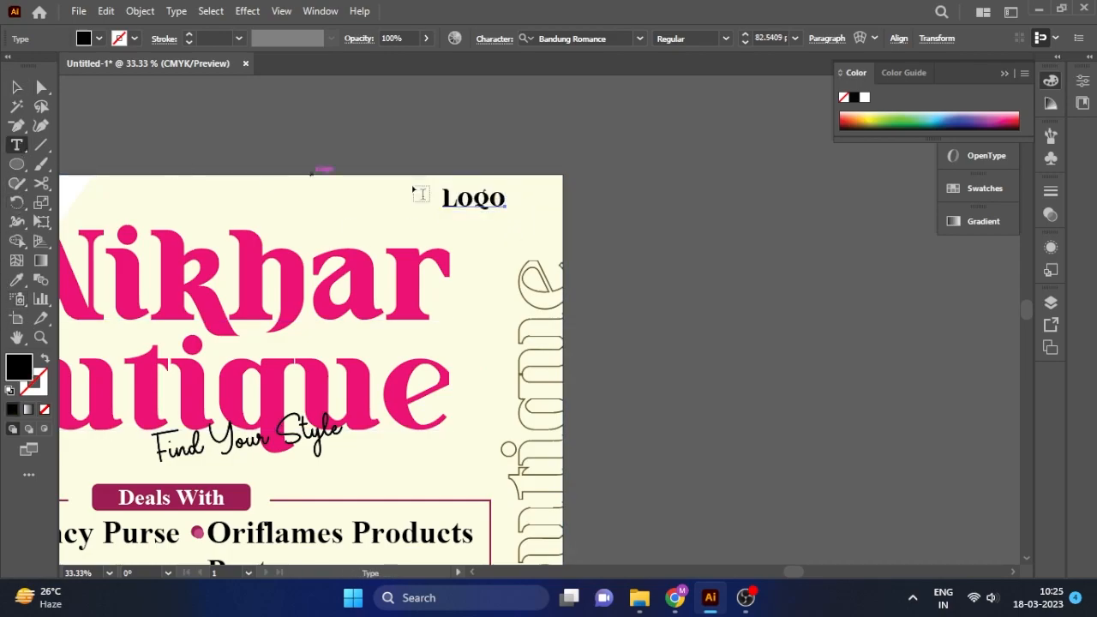
{"action": "left_click", "coordinate": [506, 198]}
{"action": "type", "text": "Here"}
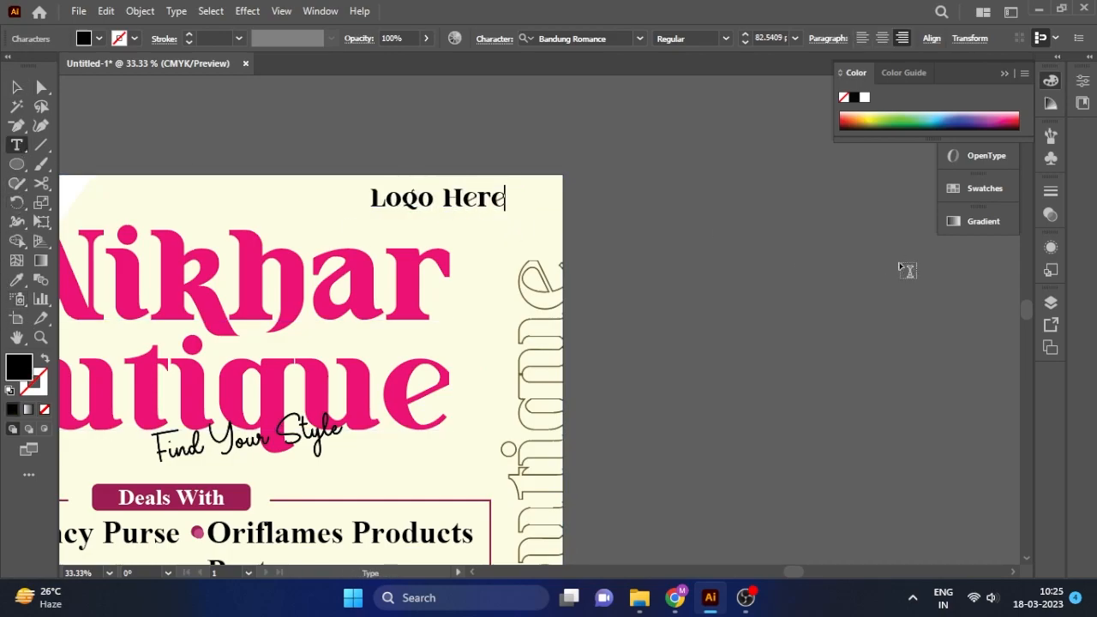
{"action": "left_click", "coordinate": [13, 82]}
{"action": "left_click_drag", "start_coordinate": [470, 206], "coordinate": [509, 207]}
Deselect all artwork and start saving the document.
{"action": "left_click", "coordinate": [714, 249]}
{"action": "scroll", "coordinate": [653, 245], "scroll_direction": "down", "scroll_amount": 3}
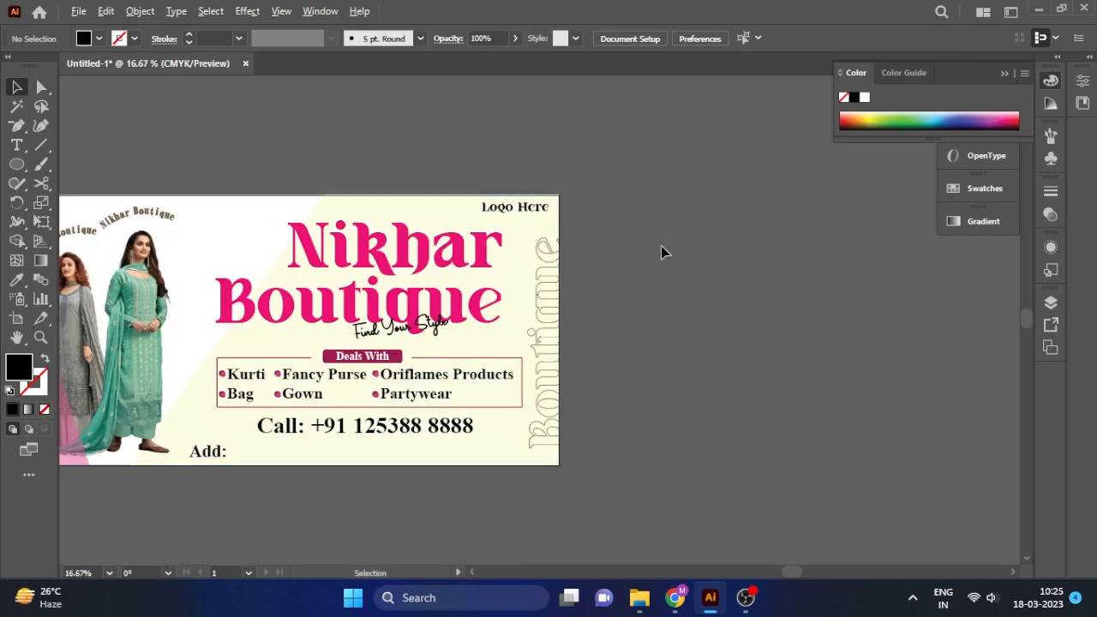
{"action": "key", "text": "ctrl+a"}
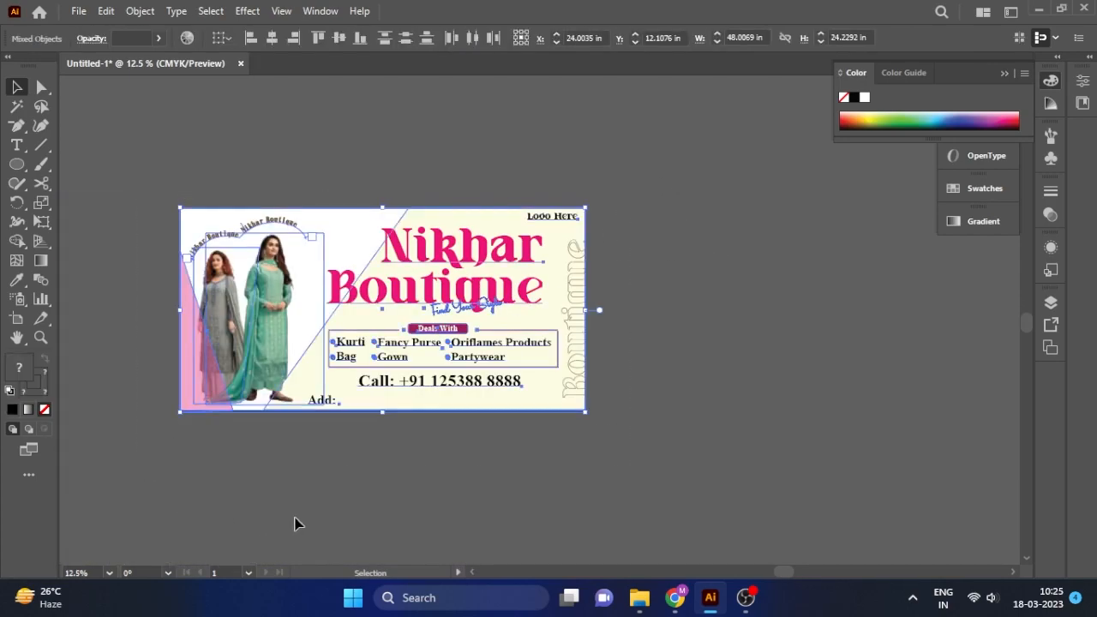
{"action": "left_click", "coordinate": [317, 522]}
{"action": "key", "text": "ctrl+s"}
Save the banner as Nikhar.ai in New Volume (D:) > Ai File, accepting Illustrator Options.
{"action": "left_click", "coordinate": [469, 437]}
{"action": "key", "text": "ctrl+s"}
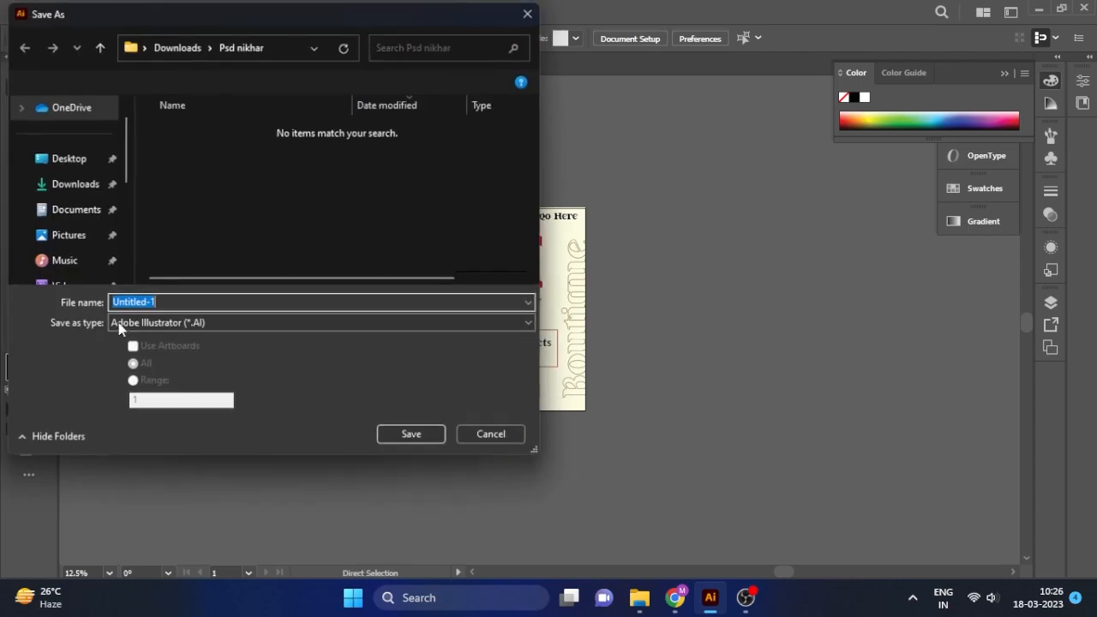
{"action": "scroll", "coordinate": [86, 258], "scroll_direction": "down", "scroll_amount": 3}
{"action": "scroll", "coordinate": [87, 259], "scroll_direction": "down", "scroll_amount": 3}
{"action": "left_click", "coordinate": [85, 234]}
{"action": "left_click", "coordinate": [92, 261]}
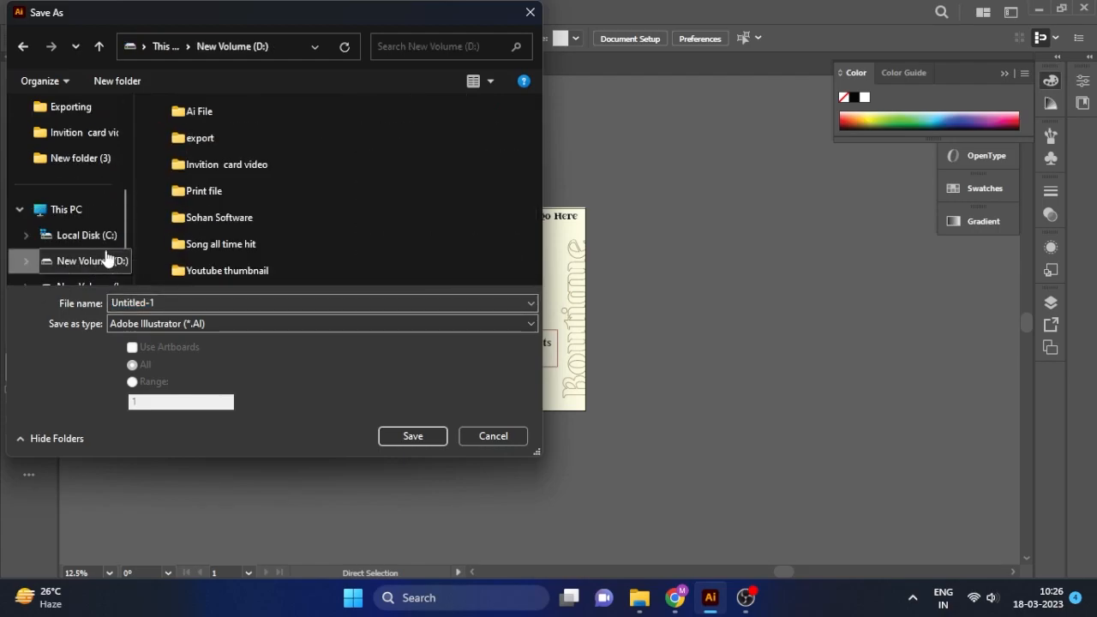
{"action": "double_click", "coordinate": [199, 113]}
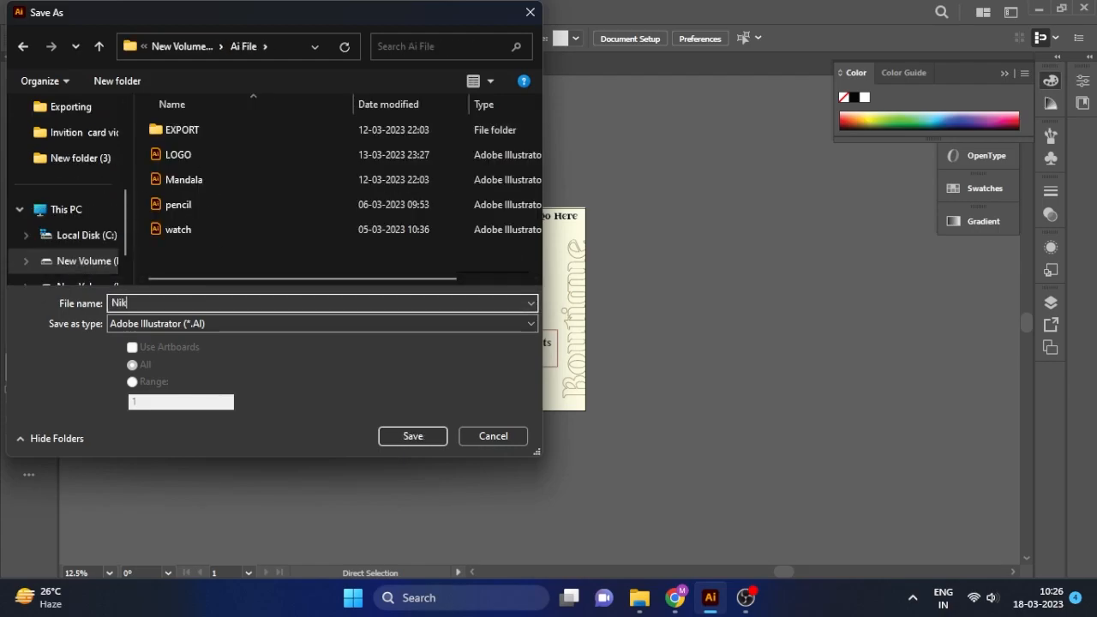
{"action": "key", "text": "Return"}
{"action": "left_click", "coordinate": [615, 518]}
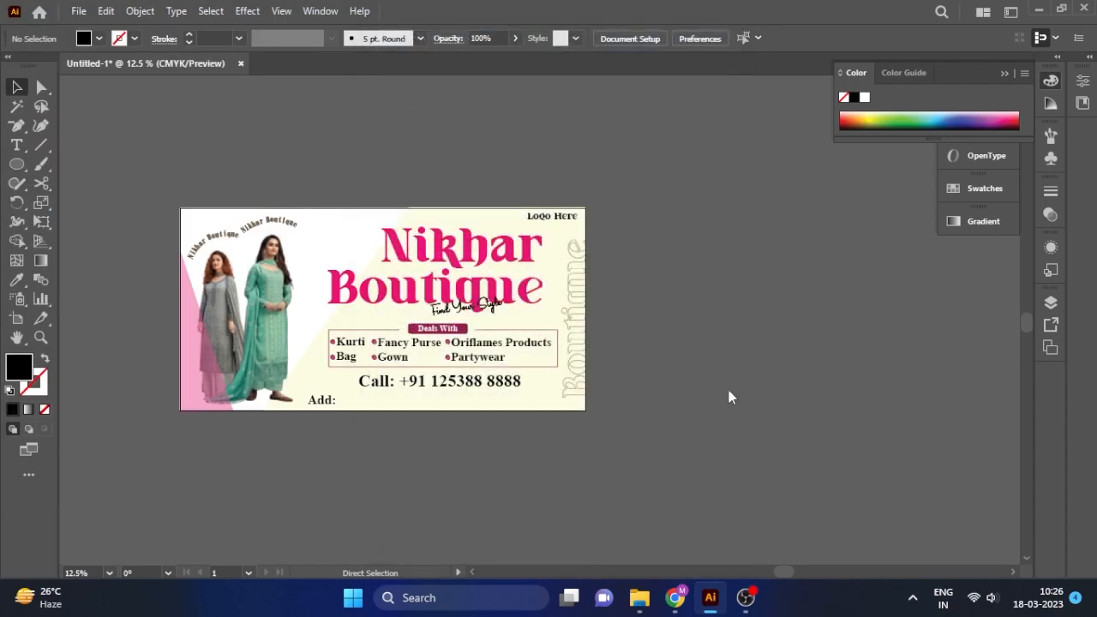
Zoom in on the banner and nudge the Logo Here text slightly to the right.
{"action": "key", "text": "z"}
{"action": "left_click_drag", "start_coordinate": [207, 243], "coordinate": [1026, 317]}
{"action": "left_click", "coordinate": [1003, 74]}
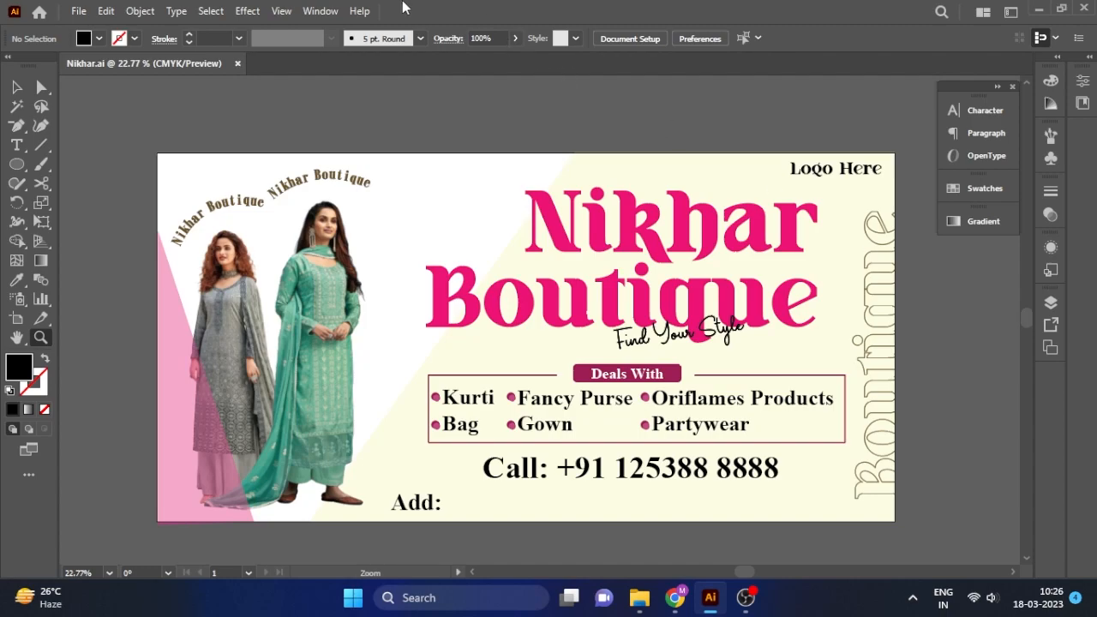
{"action": "left_click", "coordinate": [435, 185]}
{"action": "key", "text": "ctrl+z"}
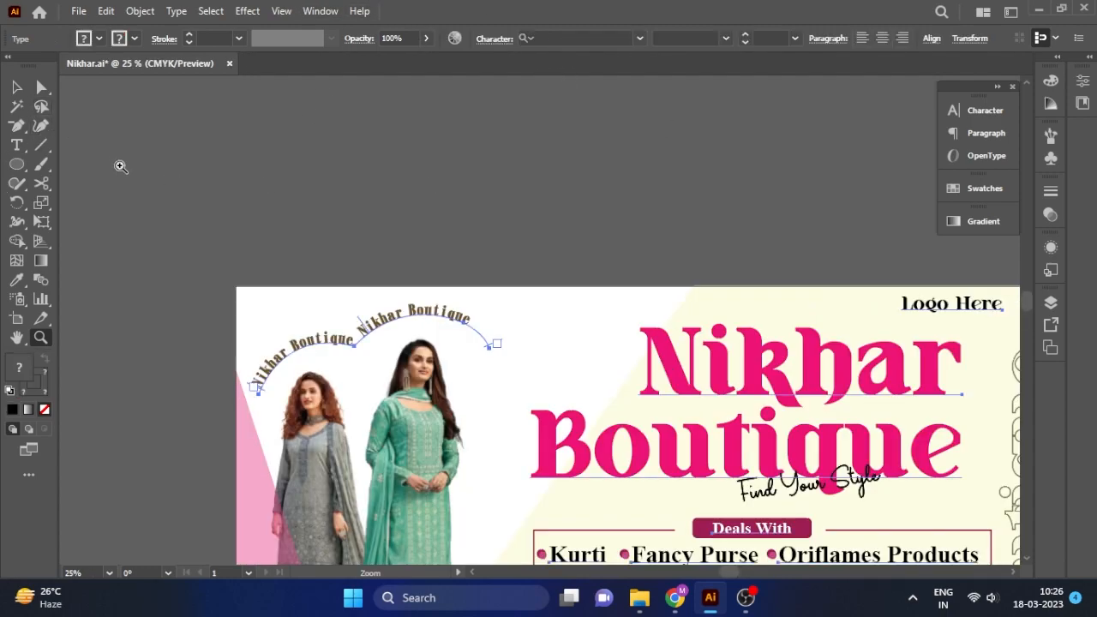
{"action": "left_click", "coordinate": [17, 87]}
{"action": "left_click", "coordinate": [218, 157]}
{"action": "left_click_drag", "start_coordinate": [529, 347], "coordinate": [397, 179]}
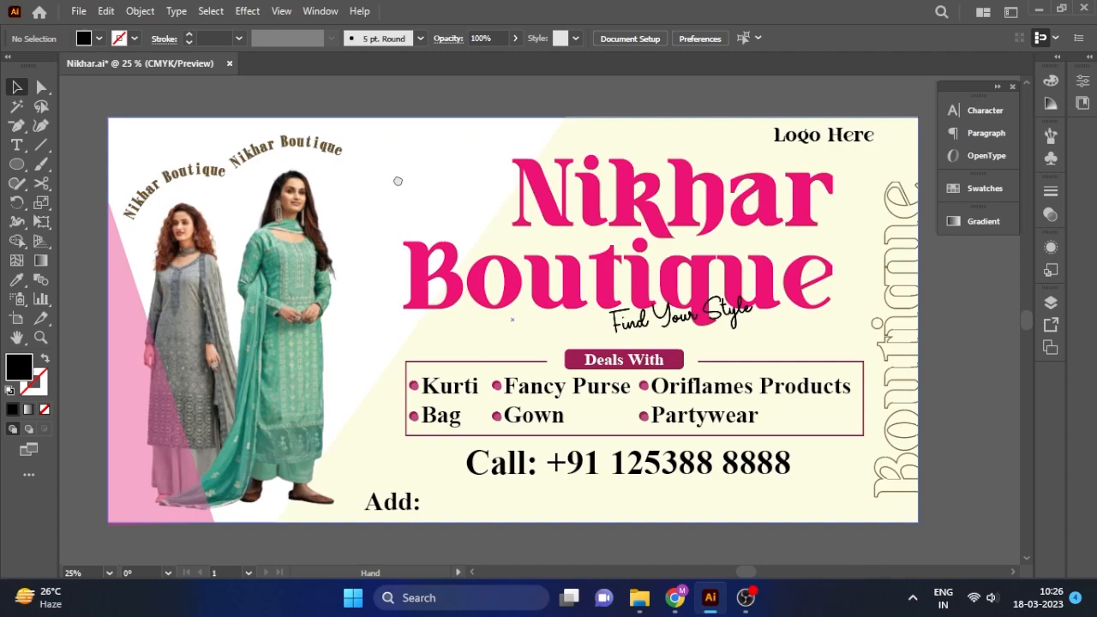
{"action": "left_click_drag", "start_coordinate": [804, 146], "coordinate": [825, 146]}
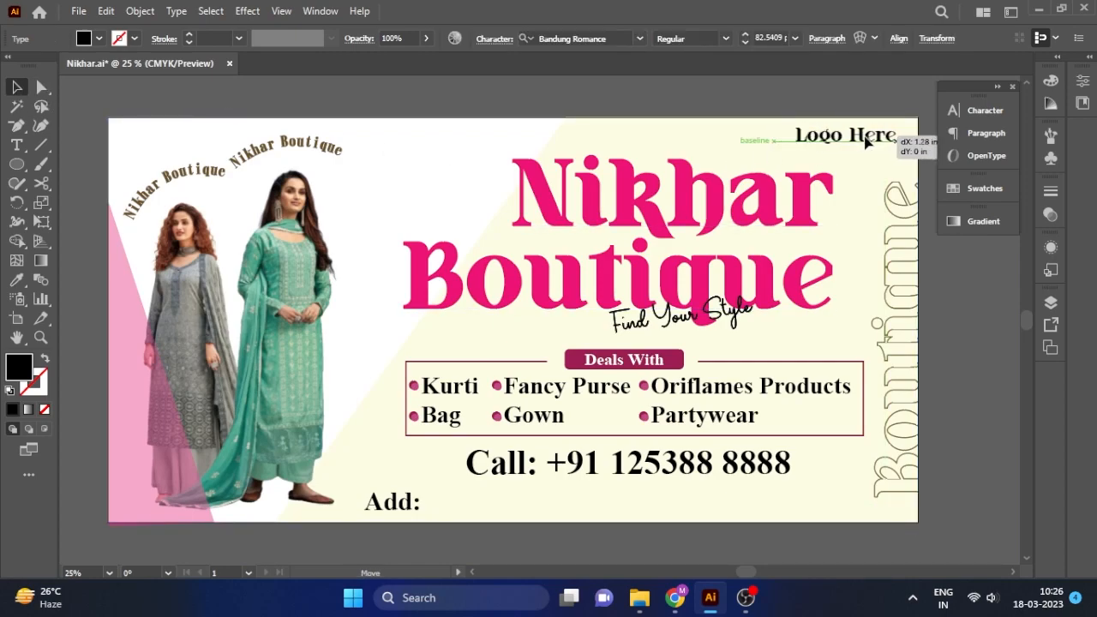
Try a stroke on the background rectangle and slightly resize the pink translucent triangle.
{"action": "left_click", "coordinate": [502, 145]}
{"action": "left_click", "coordinate": [36, 382]}
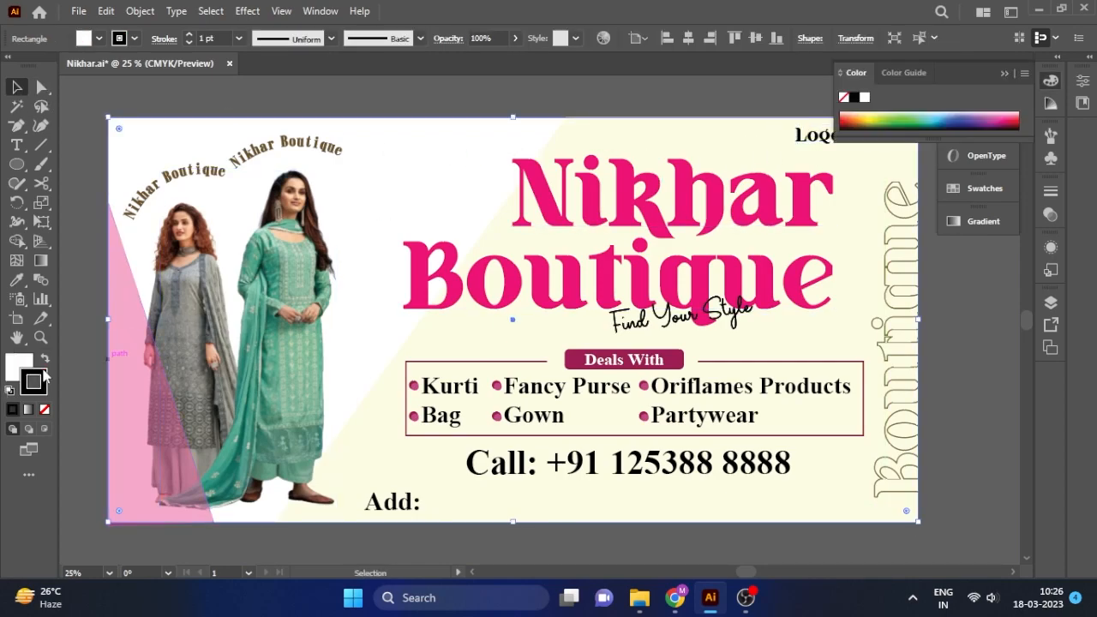
{"action": "scroll", "coordinate": [211, 36], "scroll_direction": "up", "scroll_amount": 6}
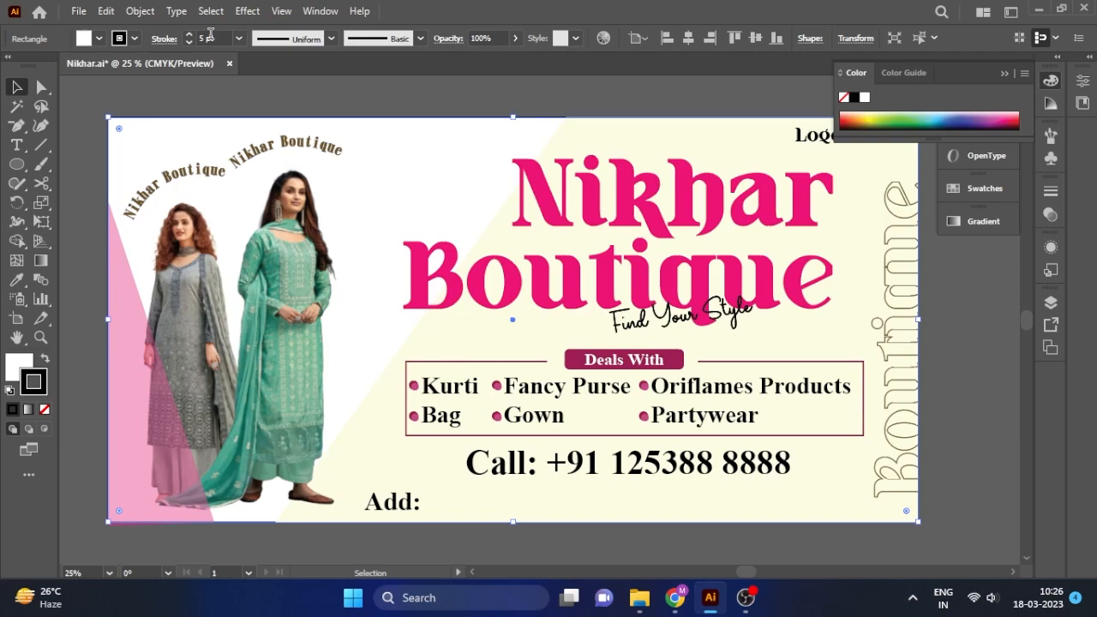
{"action": "left_click", "coordinate": [278, 113]}
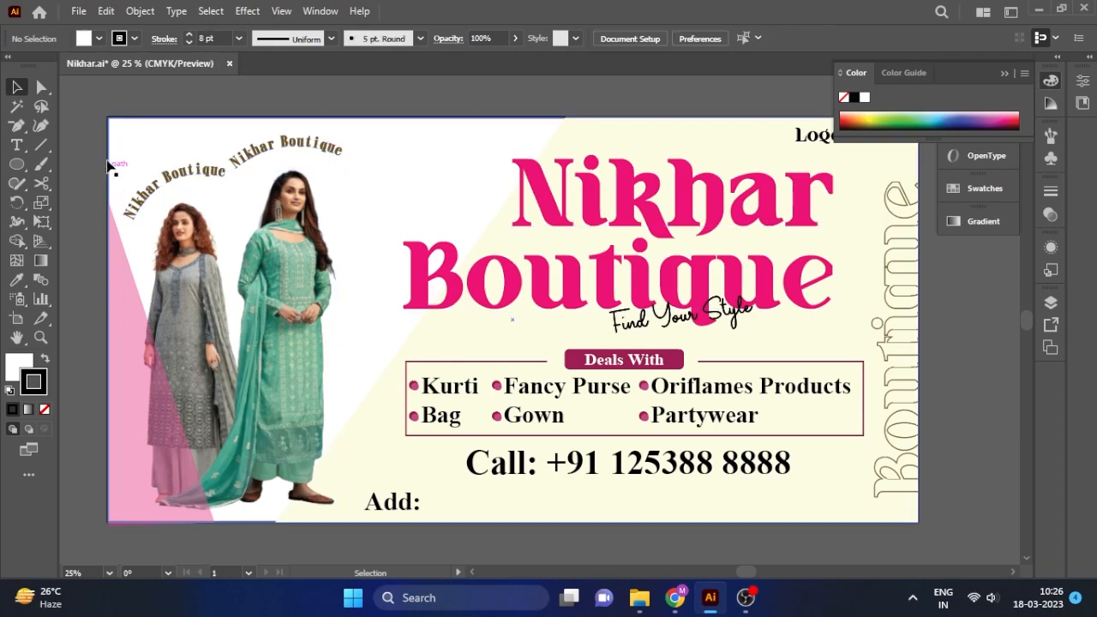
{"action": "left_click", "coordinate": [128, 521]}
{"action": "left_click_drag", "start_coordinate": [214, 530], "coordinate": [212, 527]}
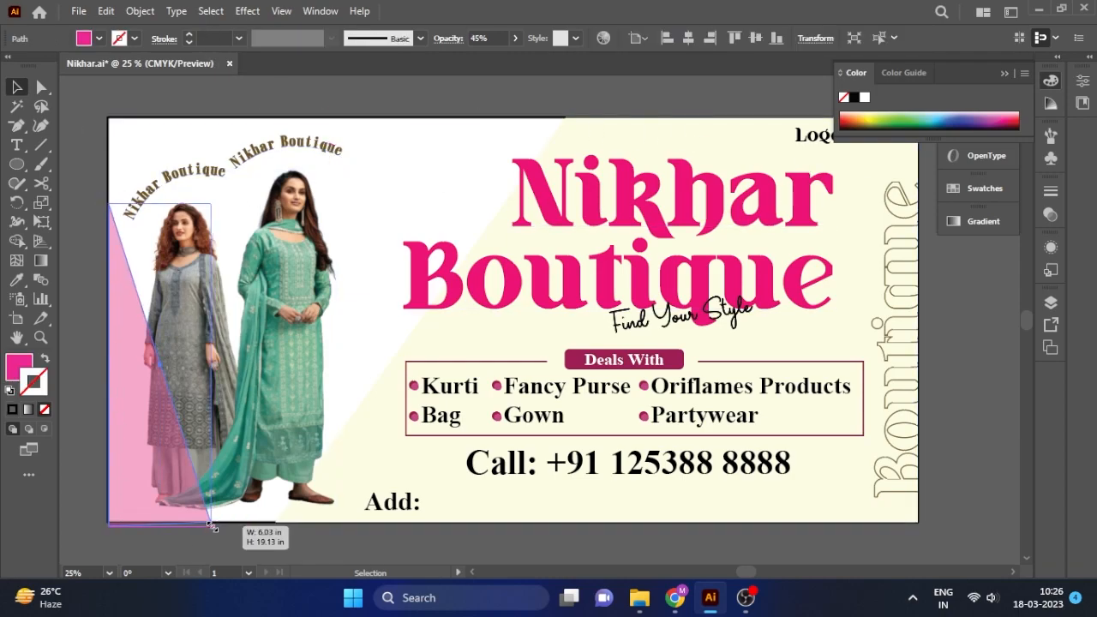
Undo the triangle resize and the rectangle's added border, then reframe the zoomed banner view.
{"action": "key", "text": "ctrl+z"}
{"action": "key", "text": "ctrl+z"}
{"action": "key", "text": "ctrl+z"}
{"action": "key", "text": "ctrl+z"}
{"action": "key", "text": "ctrl+z"}
{"action": "key", "text": "ctrl+z"}
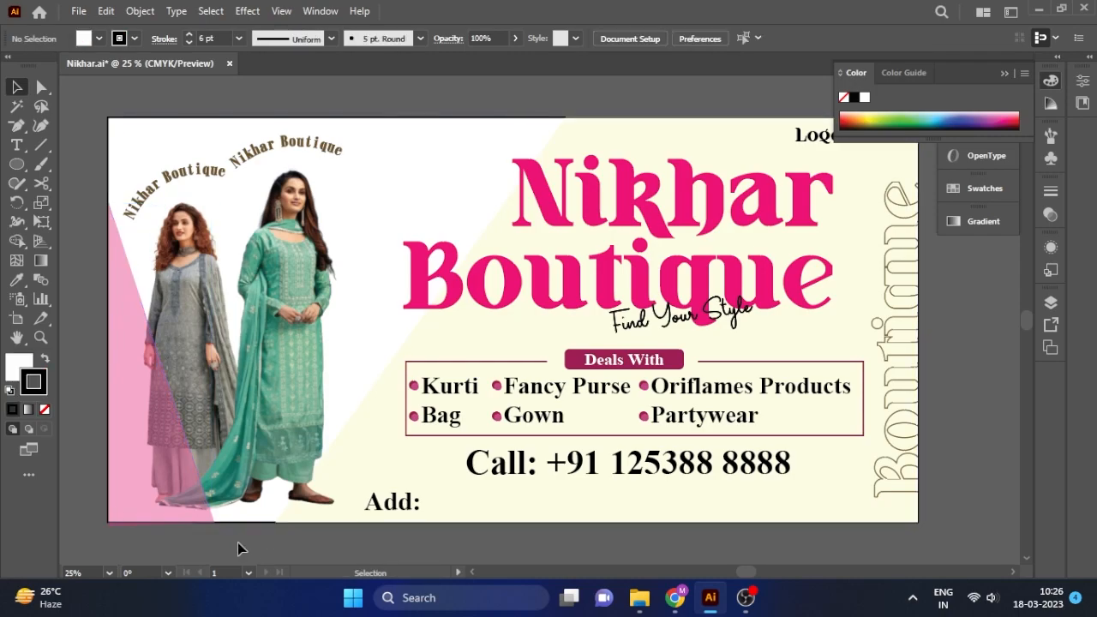
{"action": "key", "text": "ctrl+z"}
{"action": "key", "text": "ctrl+z"}
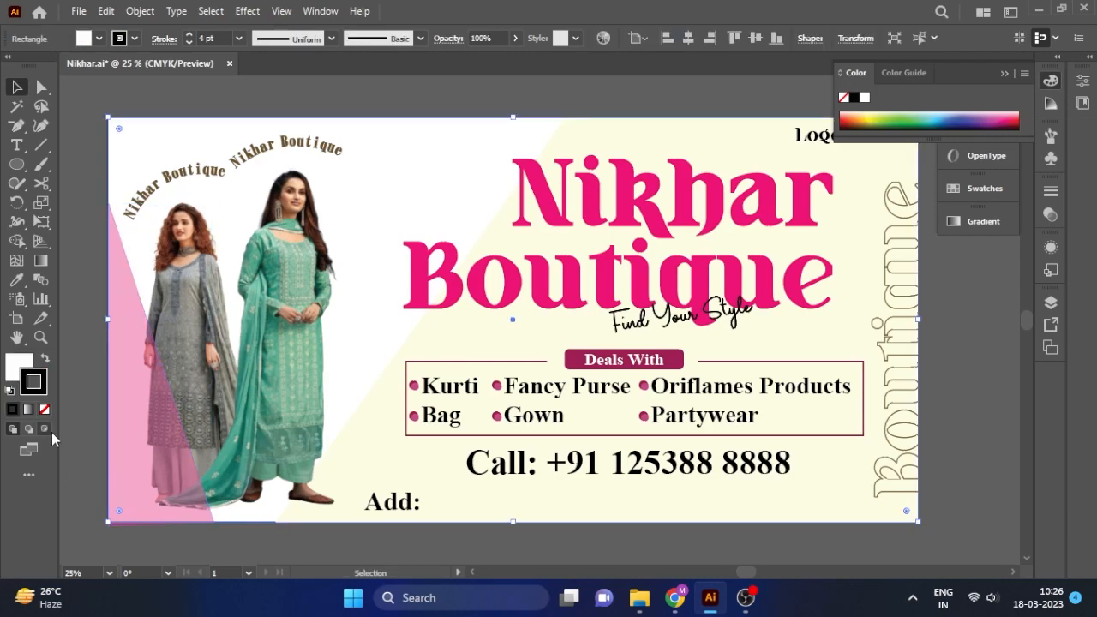
{"action": "key", "text": "ctrl+z"}
{"action": "left_click", "coordinate": [98, 450]}
{"action": "scroll", "coordinate": [314, 538], "scroll_direction": "down", "scroll_amount": 1}
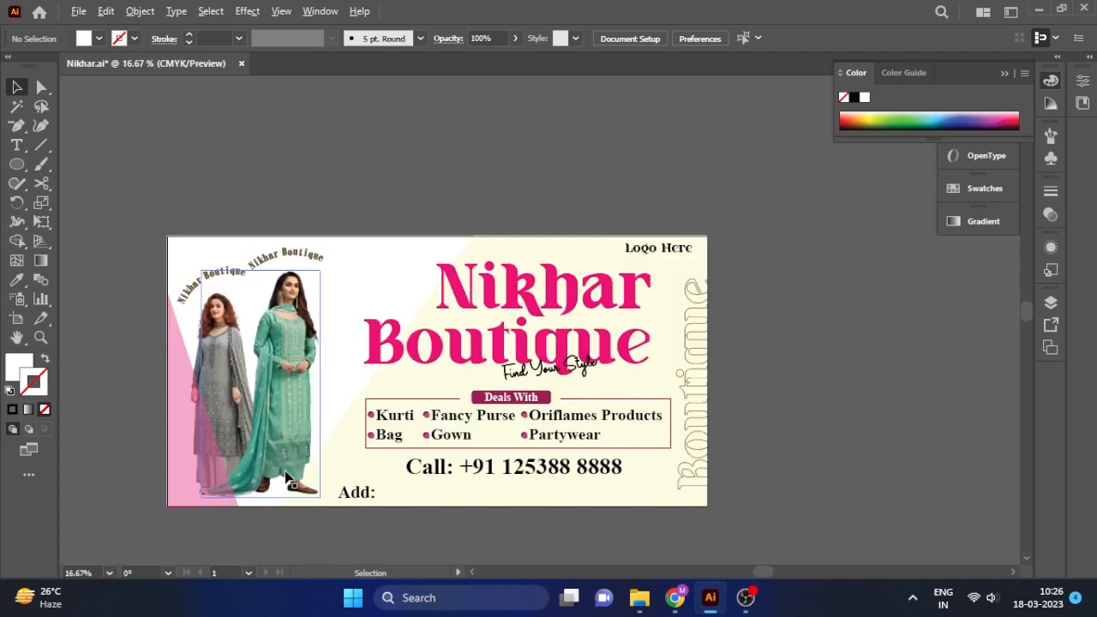
{"action": "left_click_drag", "start_coordinate": [313, 384], "coordinate": [392, 417]}
{"action": "key", "text": "space"}
{"action": "left_click_drag", "start_coordinate": [497, 357], "coordinate": [506, 322]}
{"action": "left_click", "coordinate": [1004, 73]}
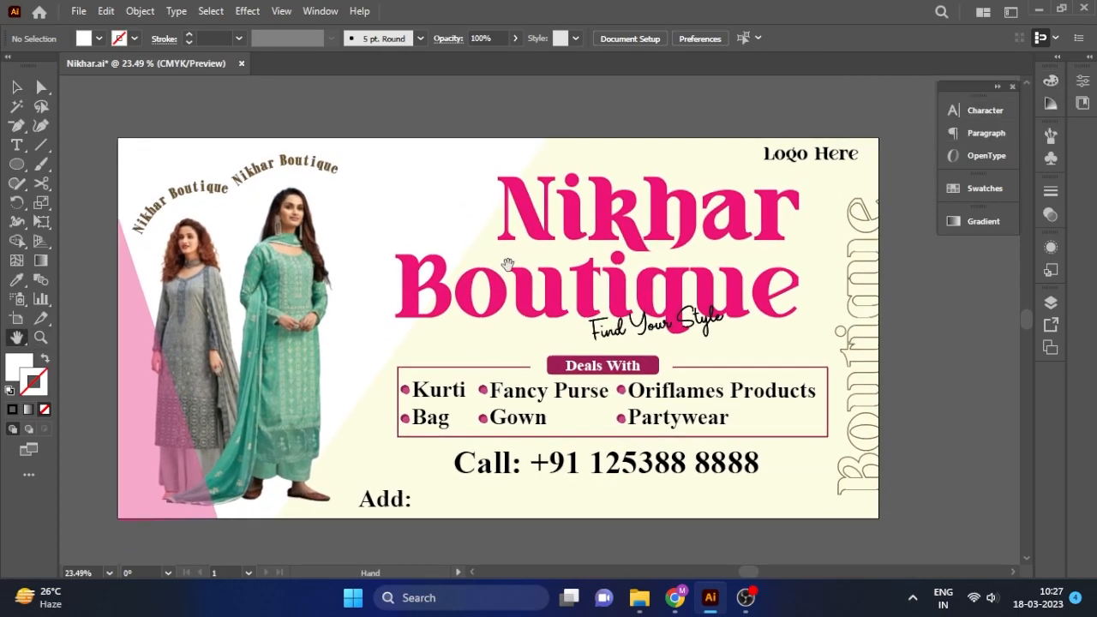
{"action": "left_click_drag", "start_coordinate": [511, 285], "coordinate": [530, 282]}
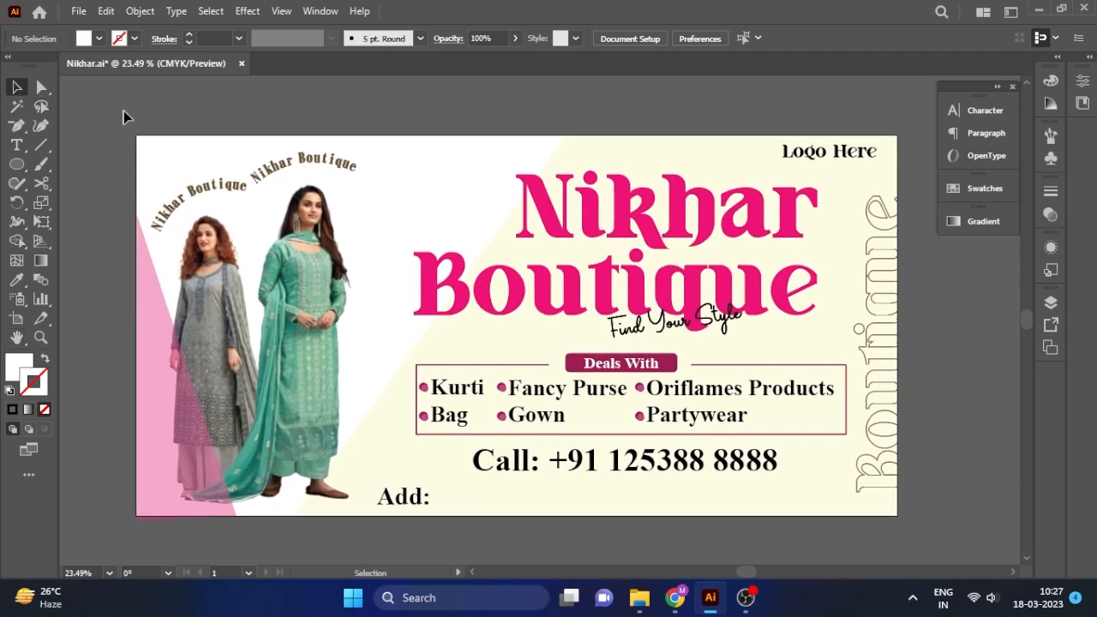